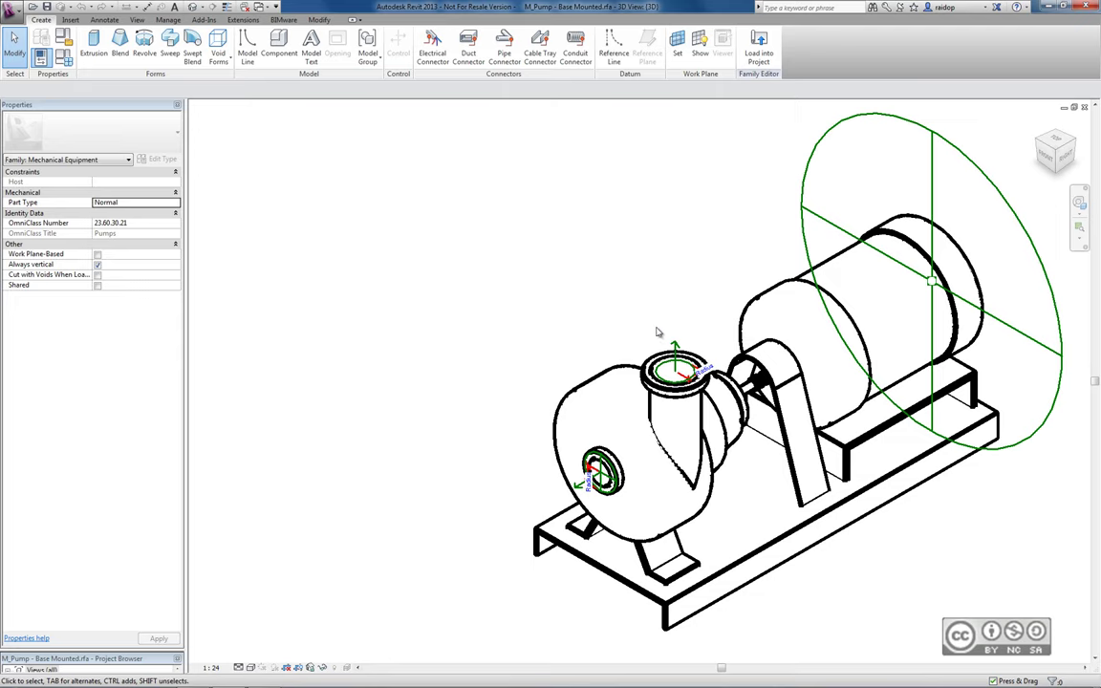
Step: Switch to the baseboard radiator's 3D view, select its extrusion, then deselect it to show family properties
left_click(260, 6)
key("1")
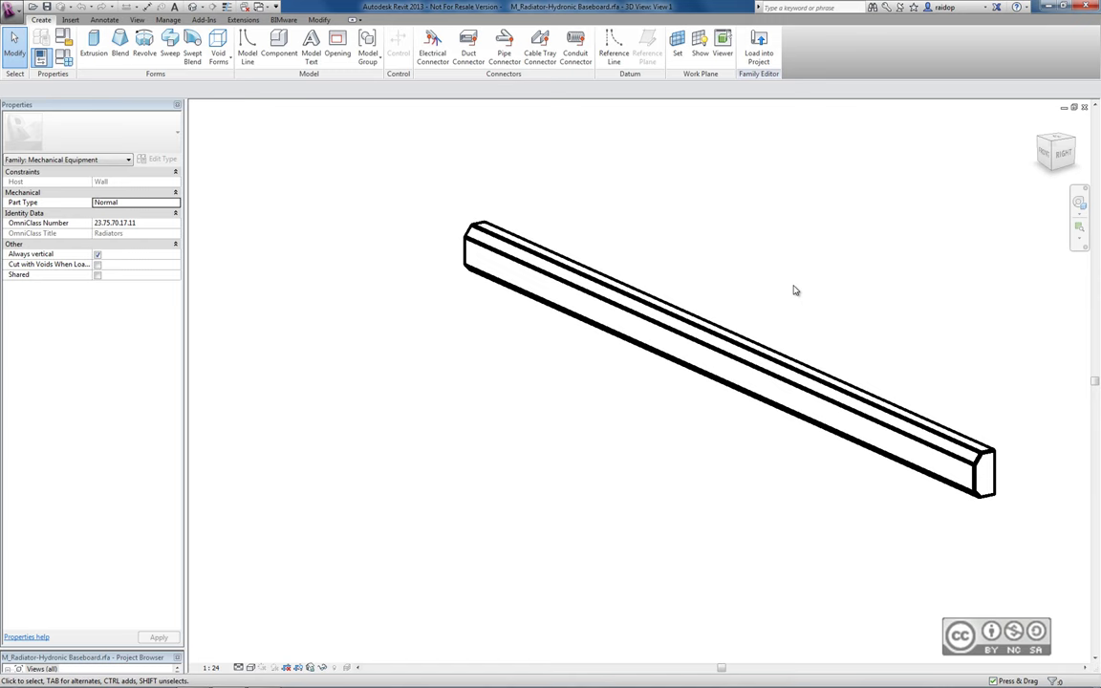
left_click(691, 328)
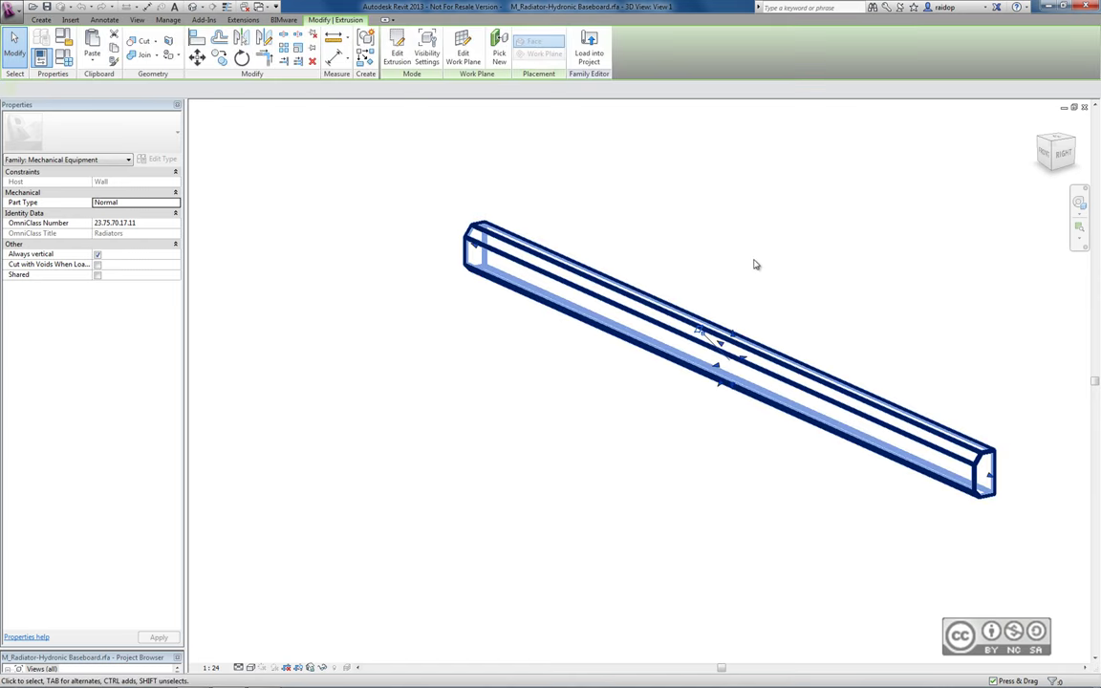
left_click(753, 265)
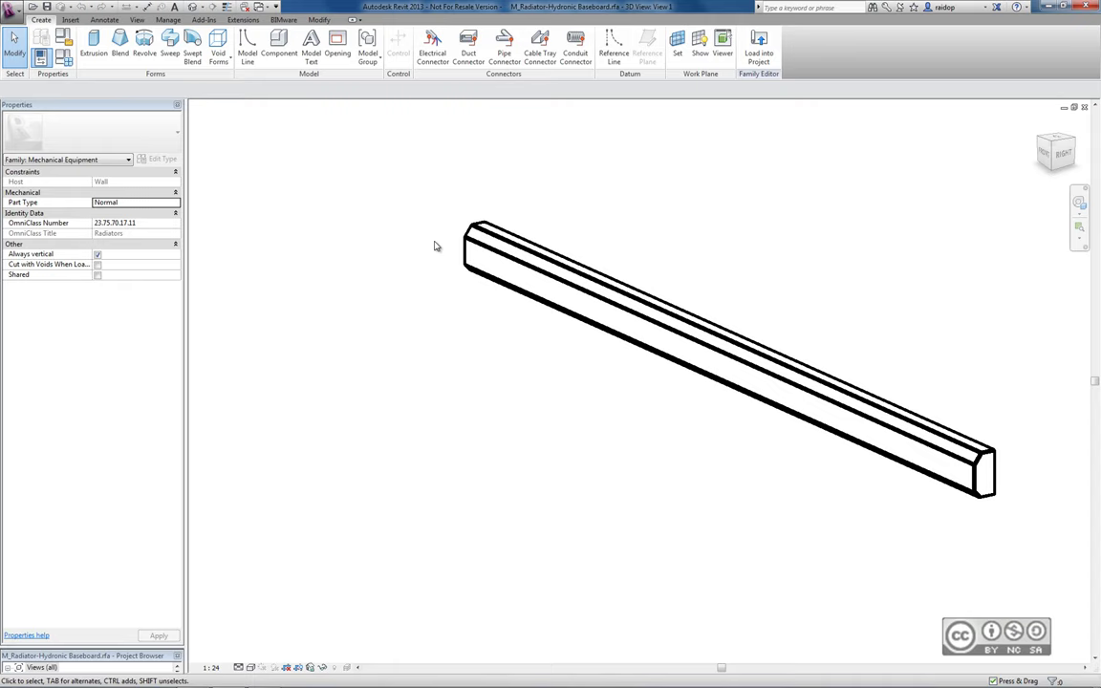
left_click(259, 7)
Step: Switch to the hosted radiator's 3D view, zoom in on its pipe connectors, then cycle windows with Ctrl+Tab
left_click(308, 36)
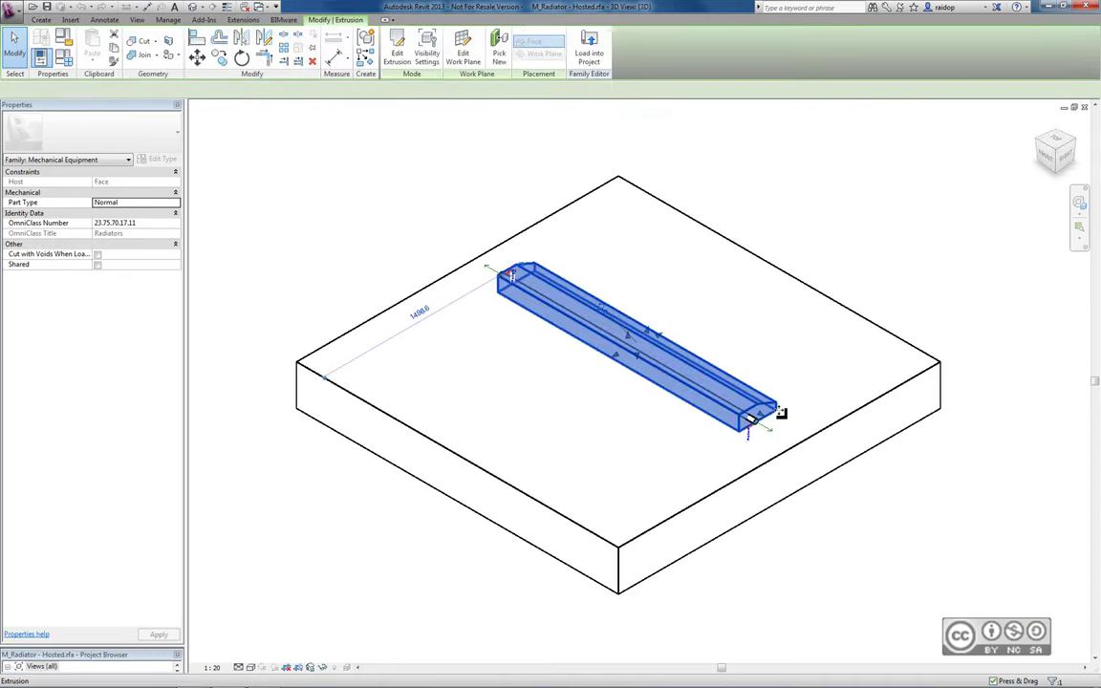
scroll(759, 392, "up", 2)
scroll(758, 392, "up", 3)
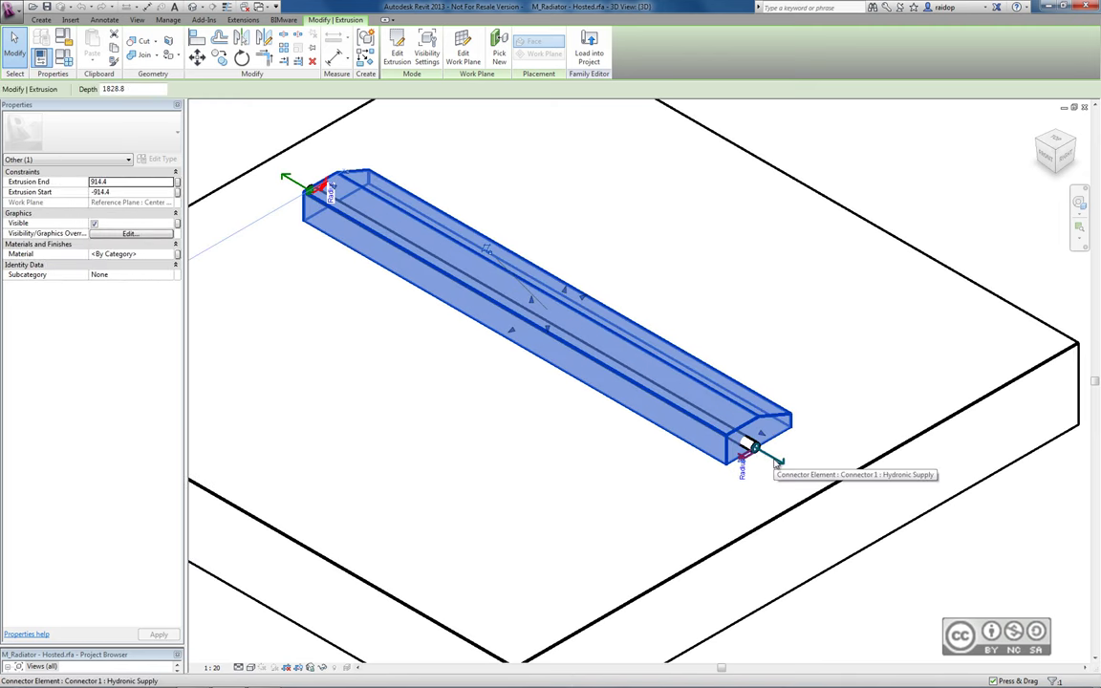
key("ctrl+Tab")
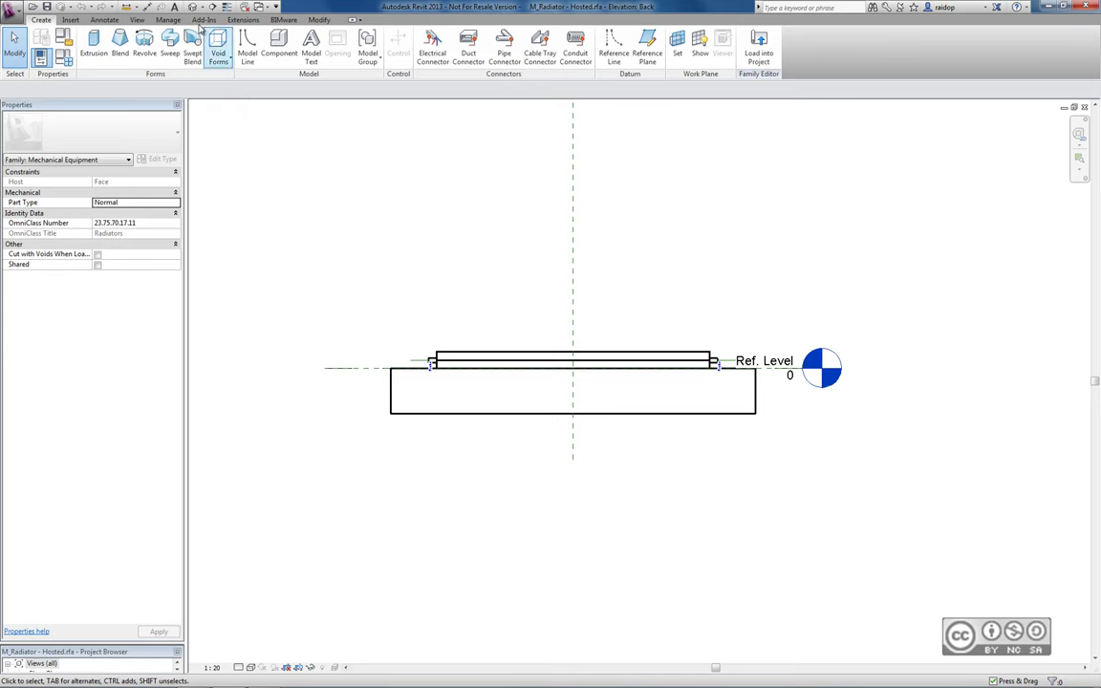
Step: Return to the hosted radiator's Default 3D View
left_click(191, 7)
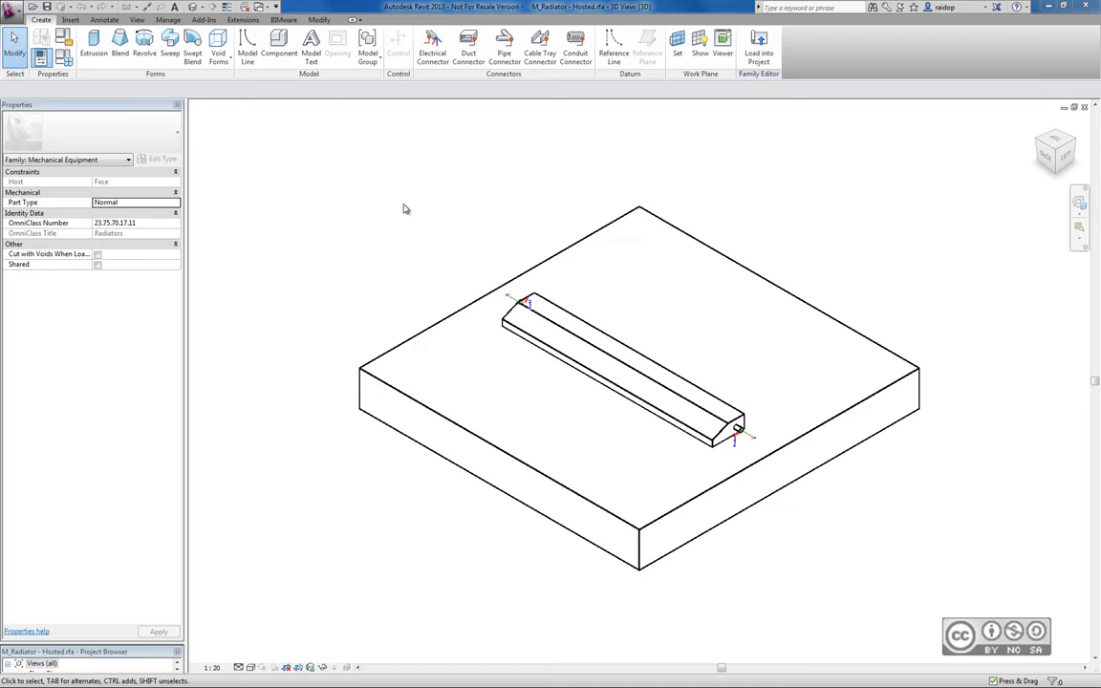
Step: In Family Category and Parameters, keep Mechanical Equipment and change Part Type from Normal to Breaks Into
left_click(63, 36)
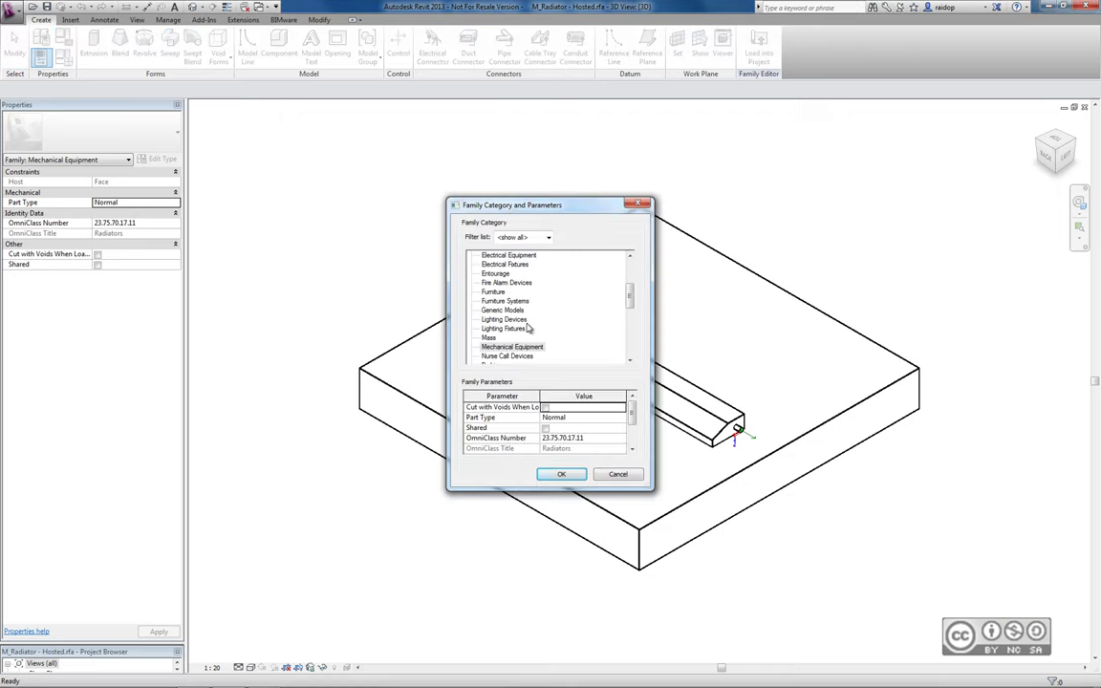
left_click(535, 348)
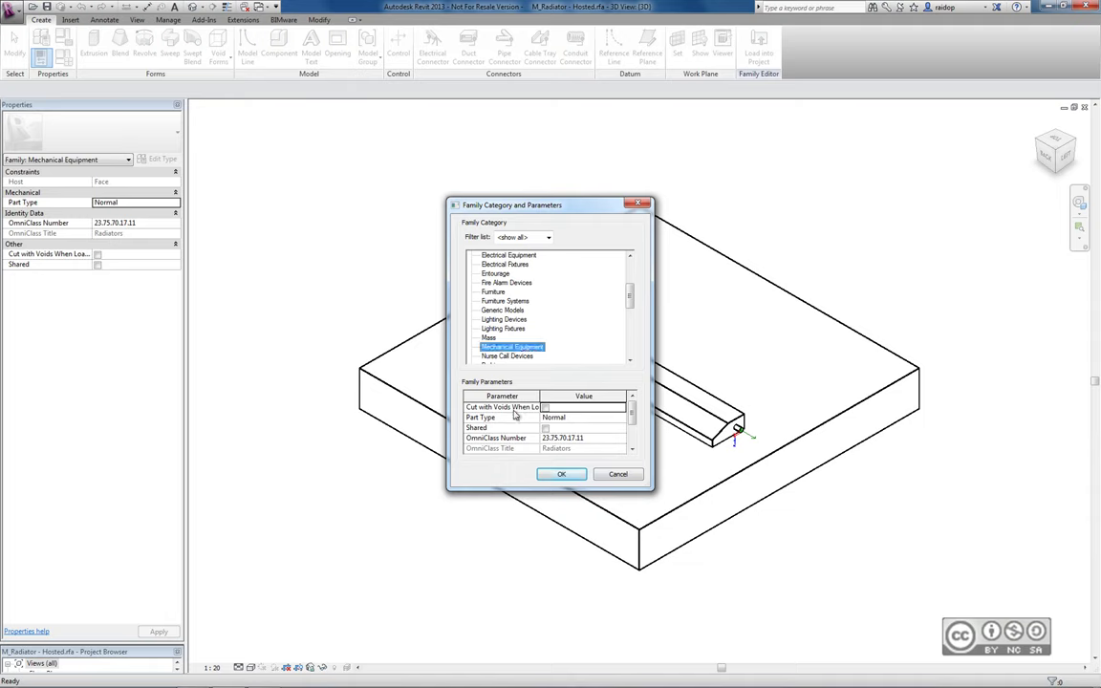
left_click(617, 419)
left_click(621, 418)
left_click(621, 418)
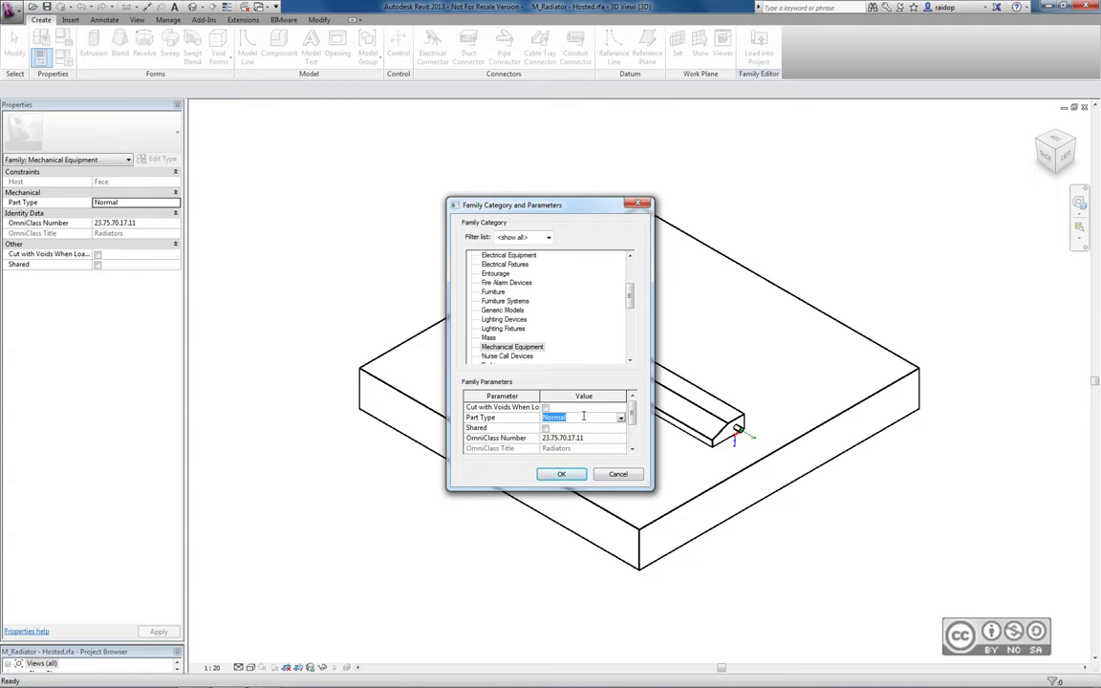
left_click(582, 417)
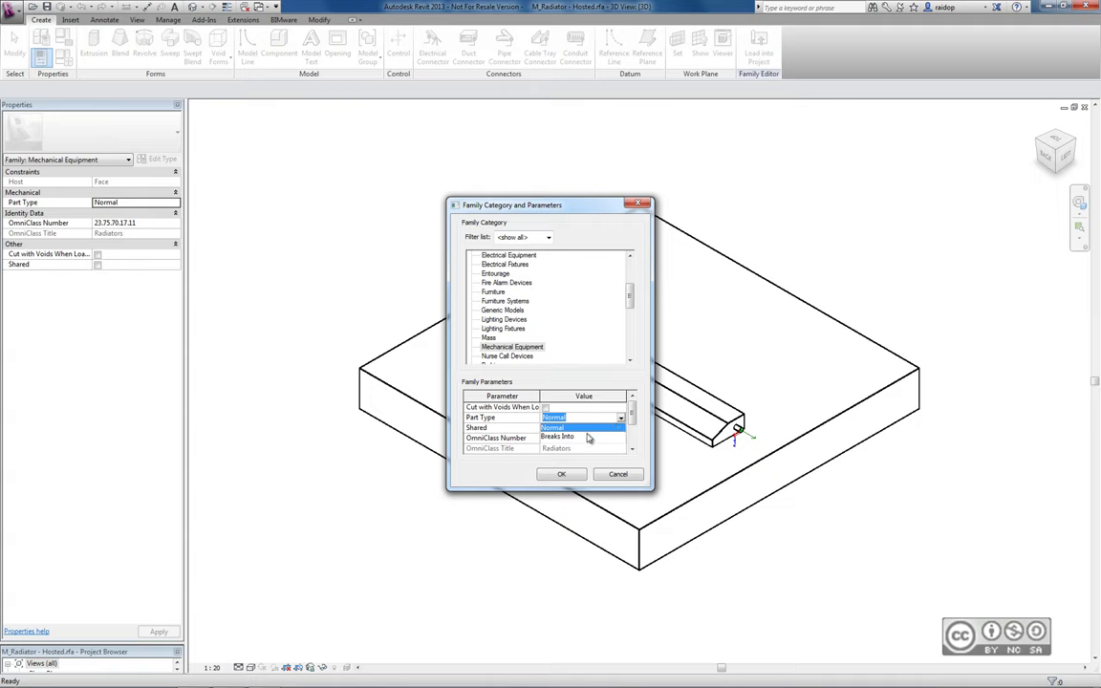
left_click(566, 421)
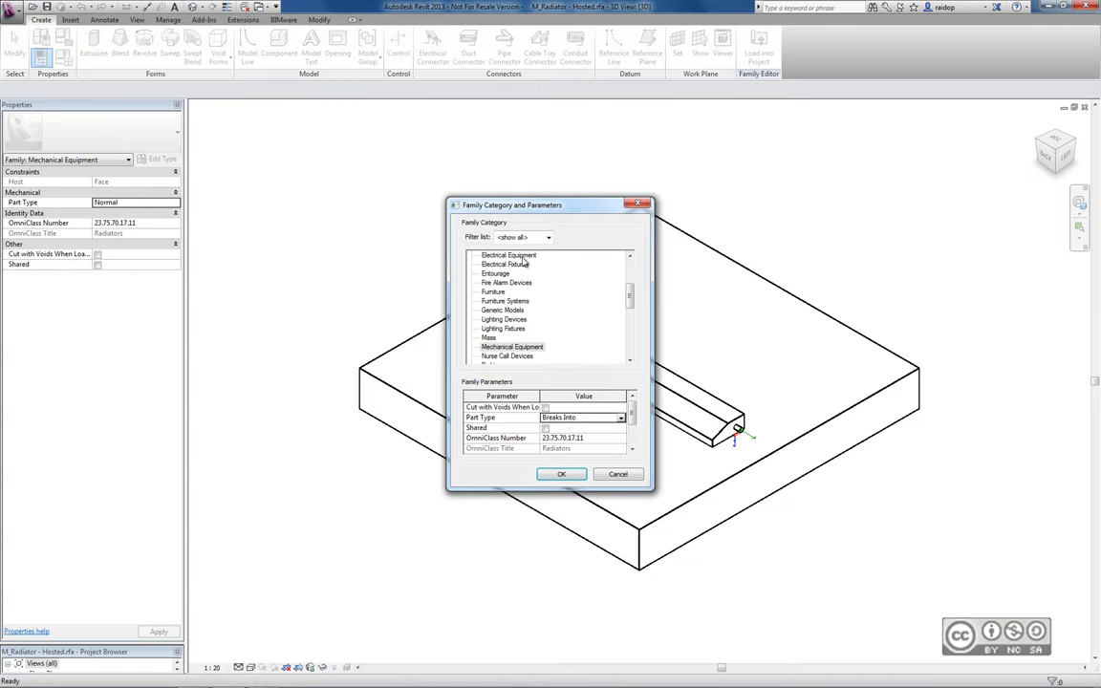
Step: Preview Electrical Equipment's Part Type choices, such as Panelboard, and its Panel Configuration setting
left_click(503, 265)
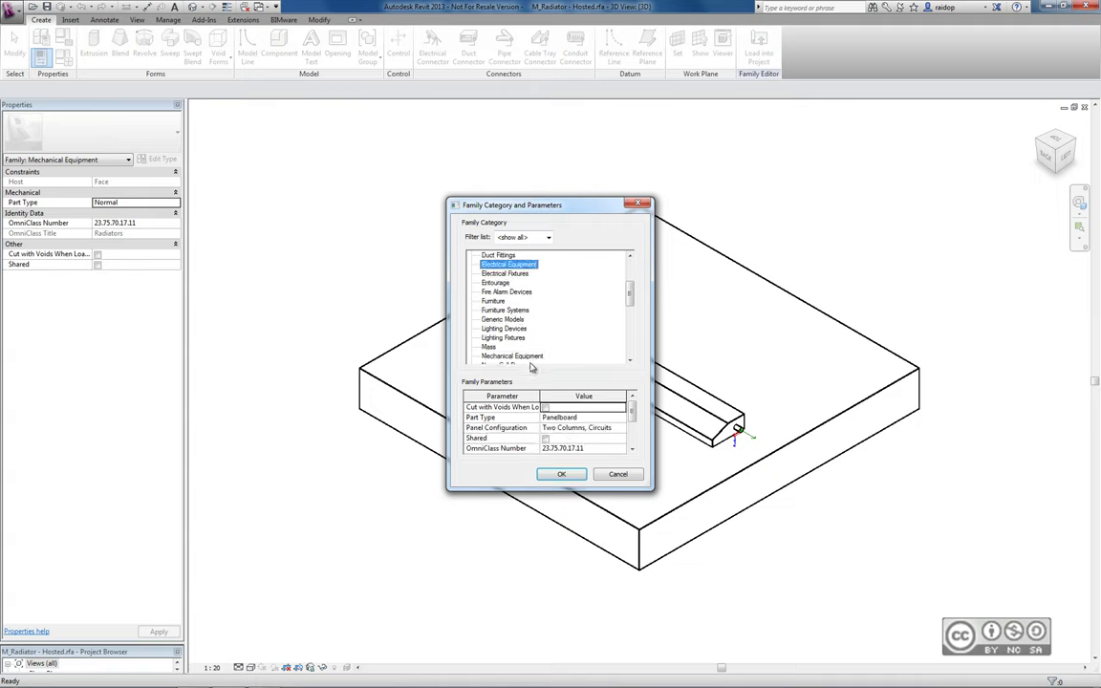
left_click(502, 421)
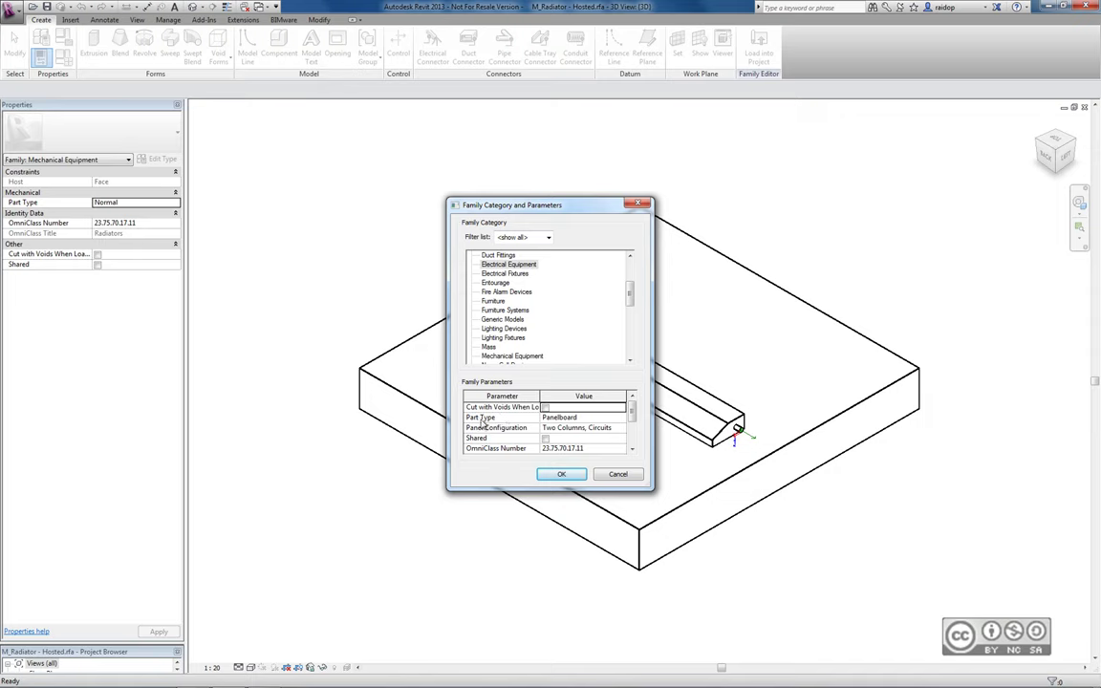
left_click(622, 421)
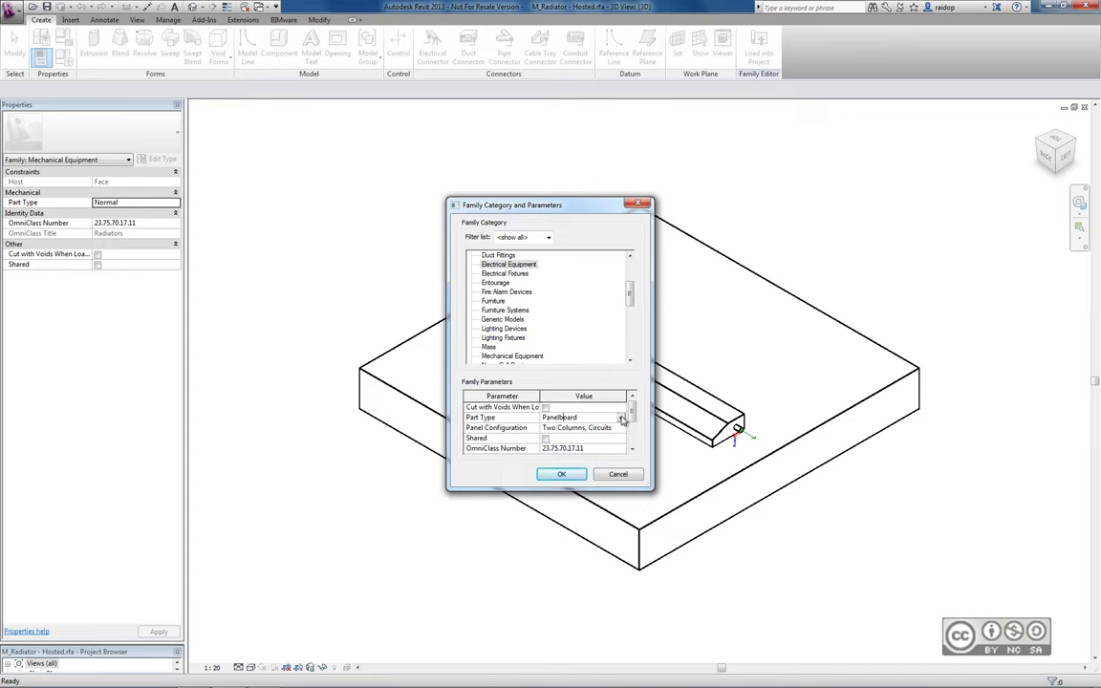
left_click(622, 421)
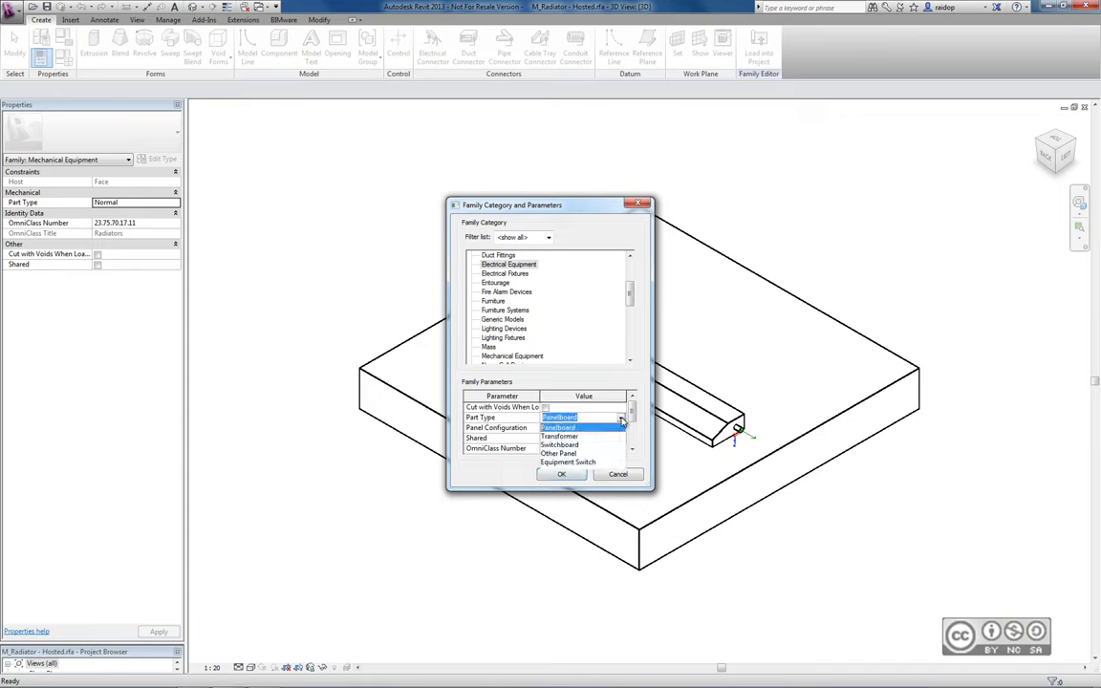
left_click(510, 426)
left_click(514, 429)
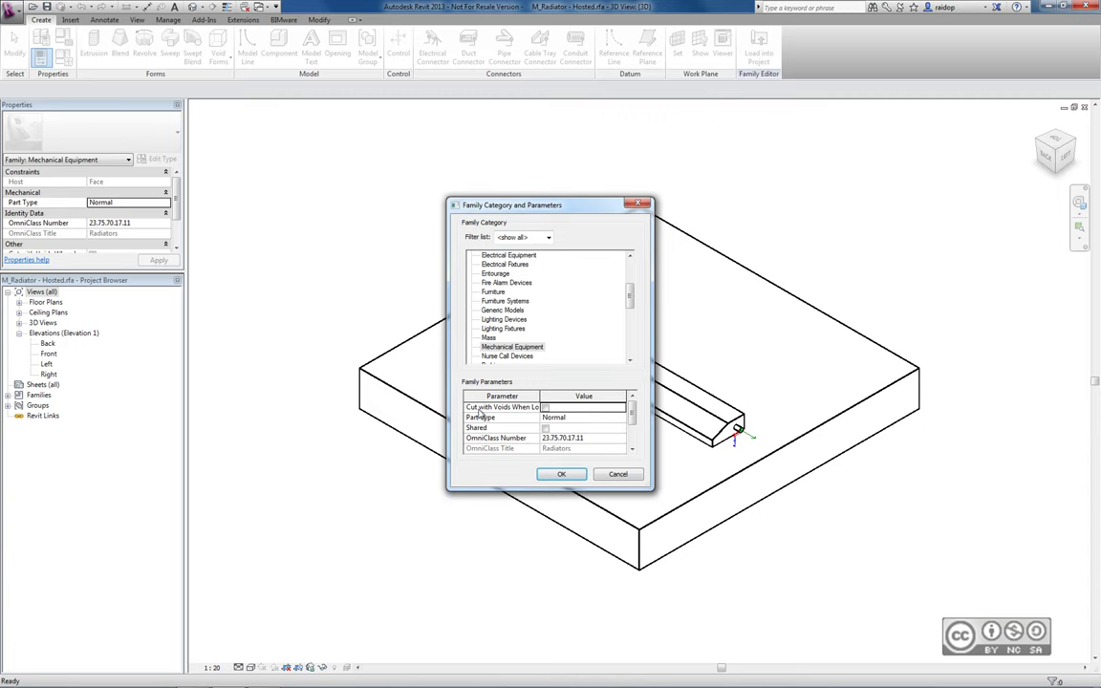
Step: Close the category dialog and switch to the M_Radiator-Hydronic Baseboard.rfa family
left_click(561, 474)
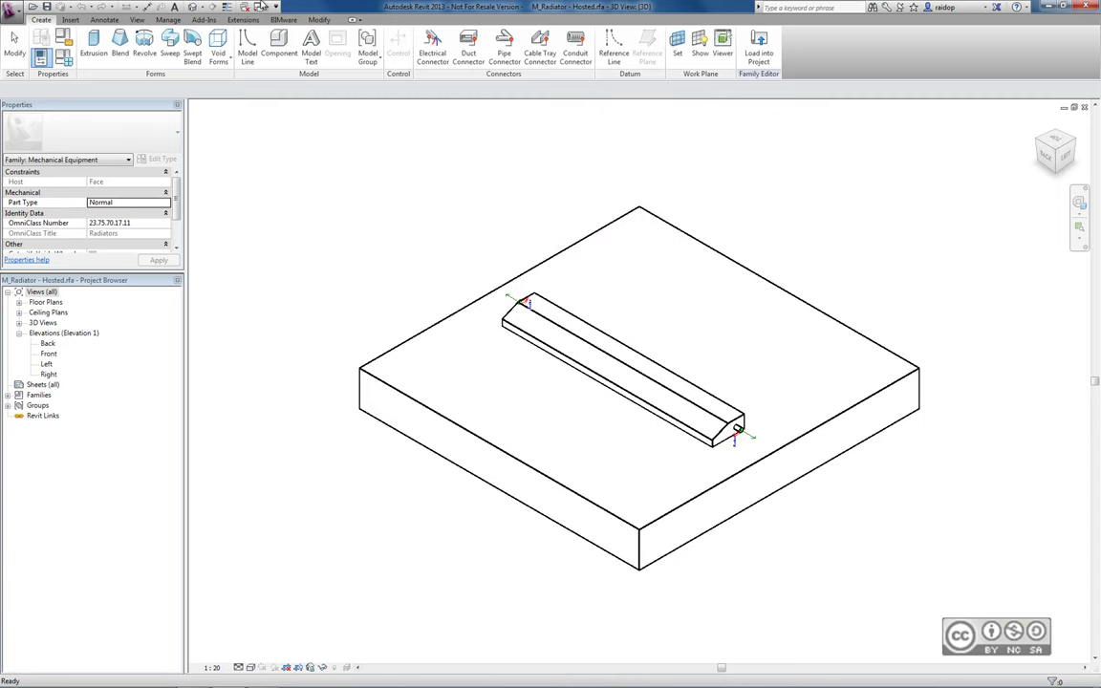
left_click(260, 6)
left_click(316, 22)
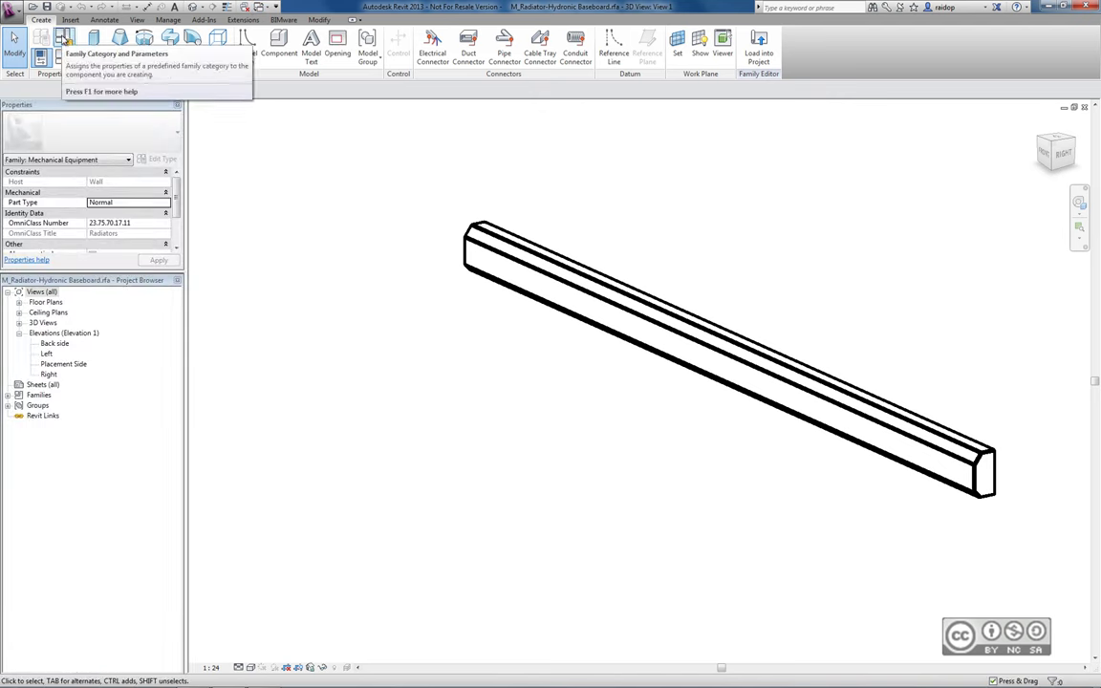
Step: Review the baseboard family's Mechanical Equipment category parameters, then select its baseboard extrusion
left_click(63, 38)
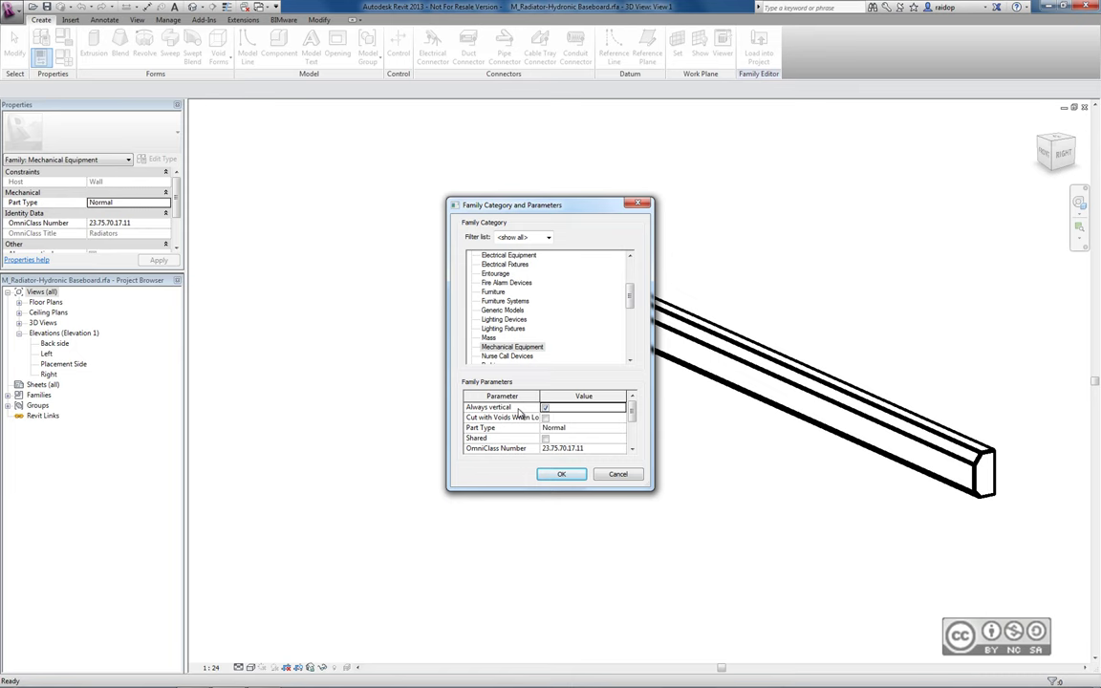
key("Return")
left_click(650, 292)
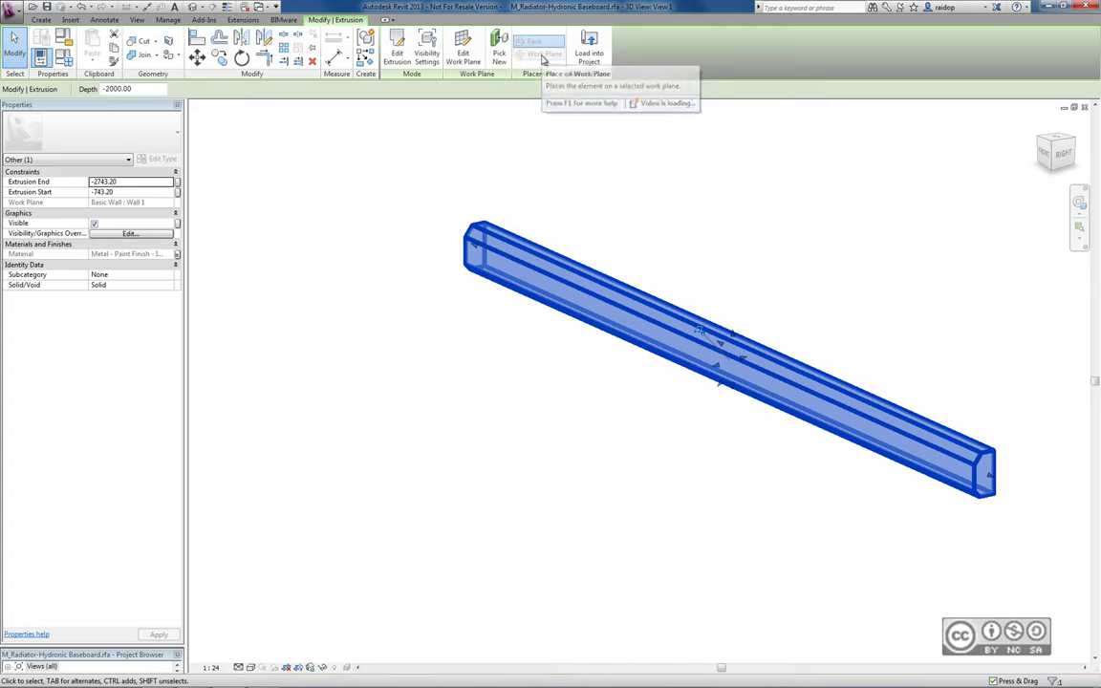
mouse_move(498, 48)
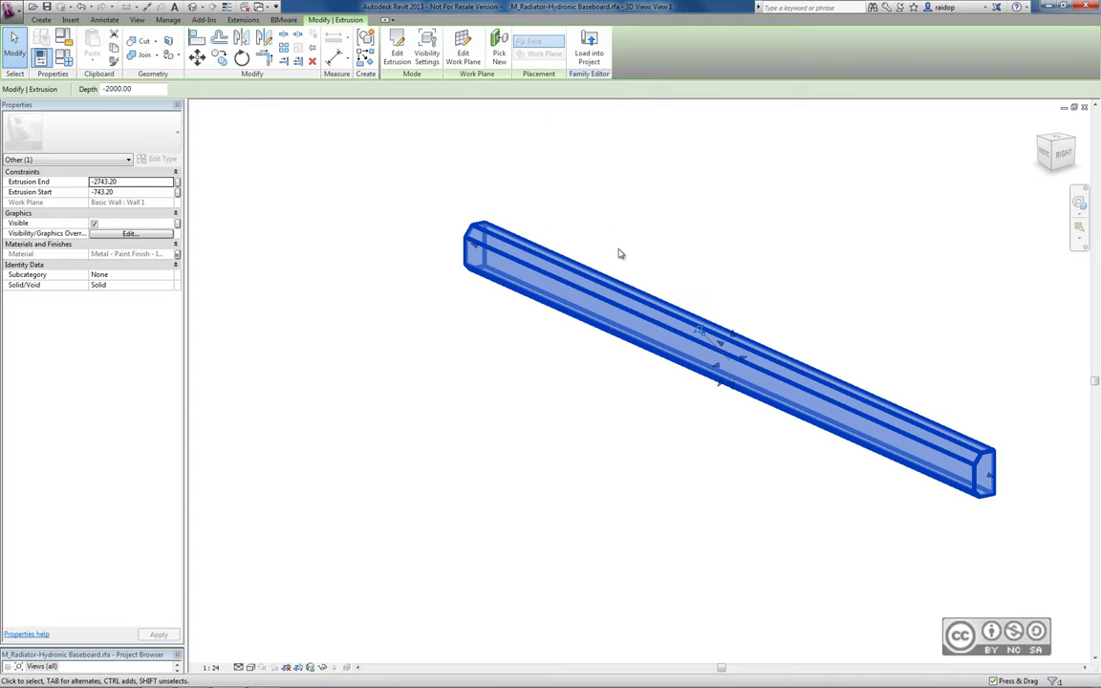
Step: Use Pick New to move the extrusion onto a new work plane
left_click(498, 45)
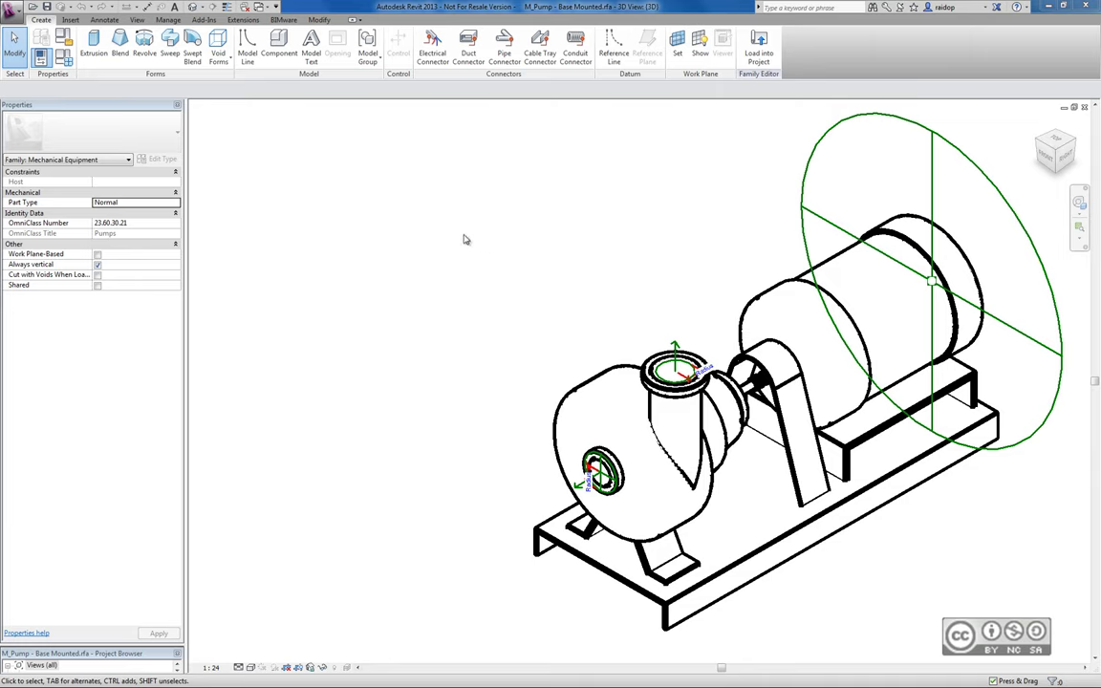
left_click(103, 20)
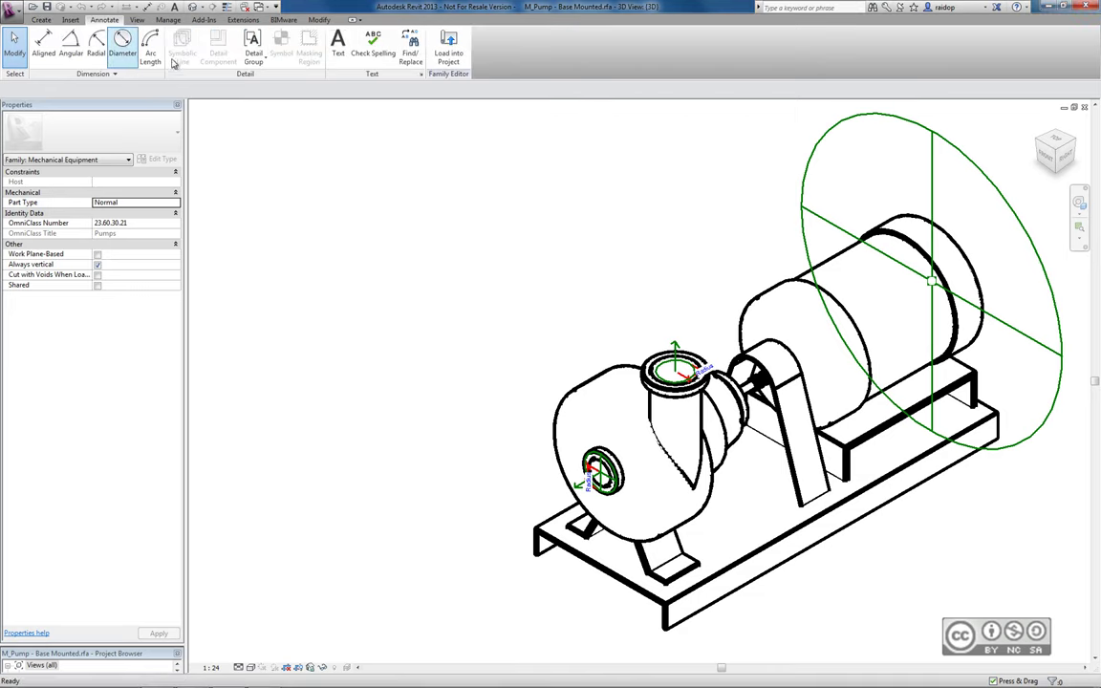
left_click(41, 20)
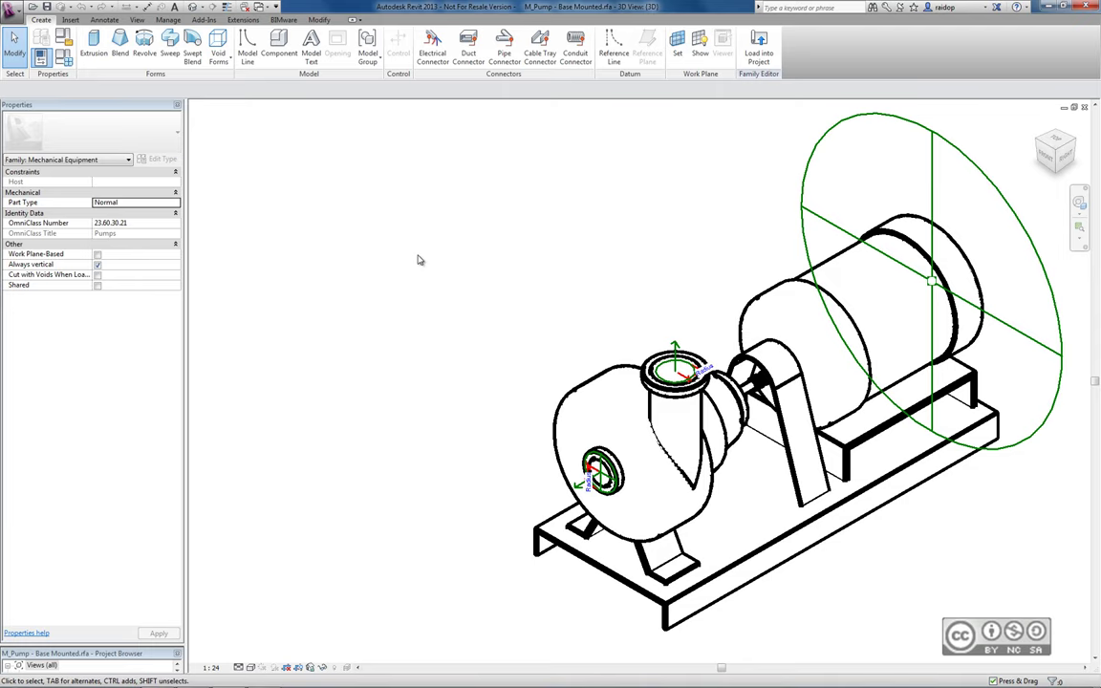
Step: Check the view Detail Level options, then start placing a Hydronic Supply pipe connector
left_click(238, 666)
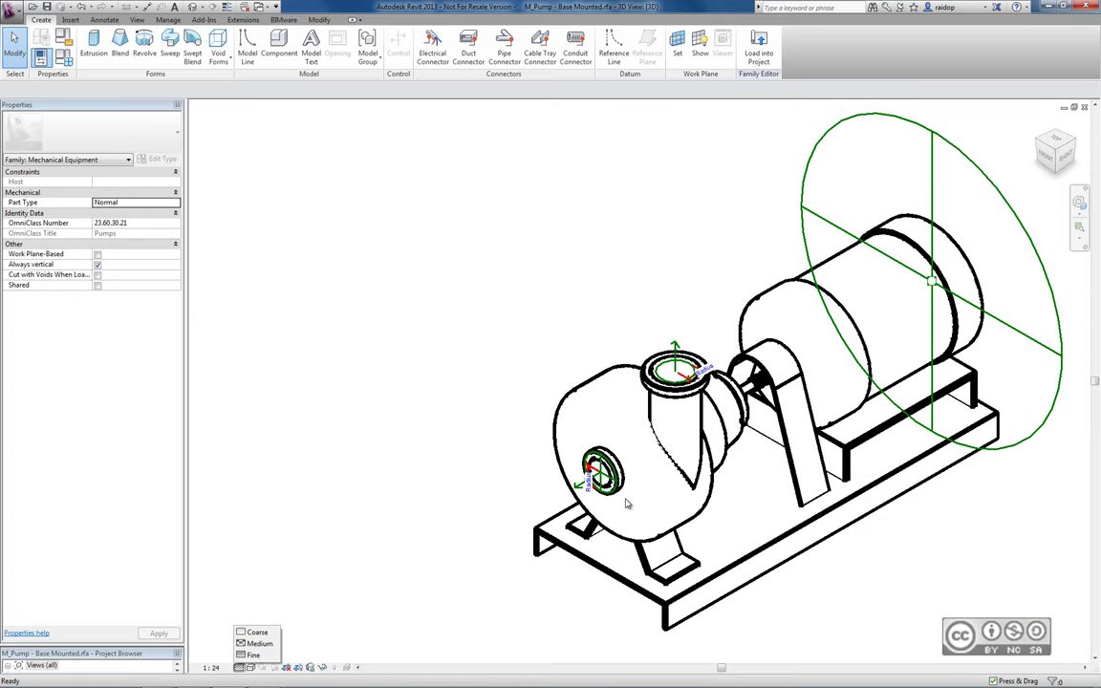
left_click(404, 435)
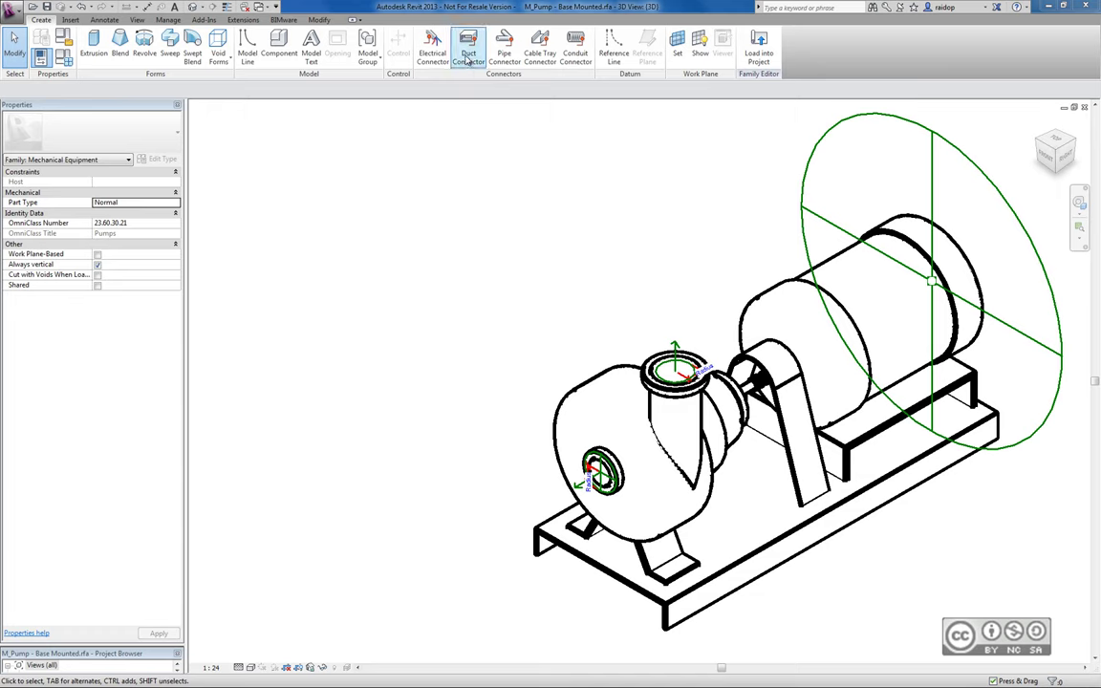
left_click(505, 59)
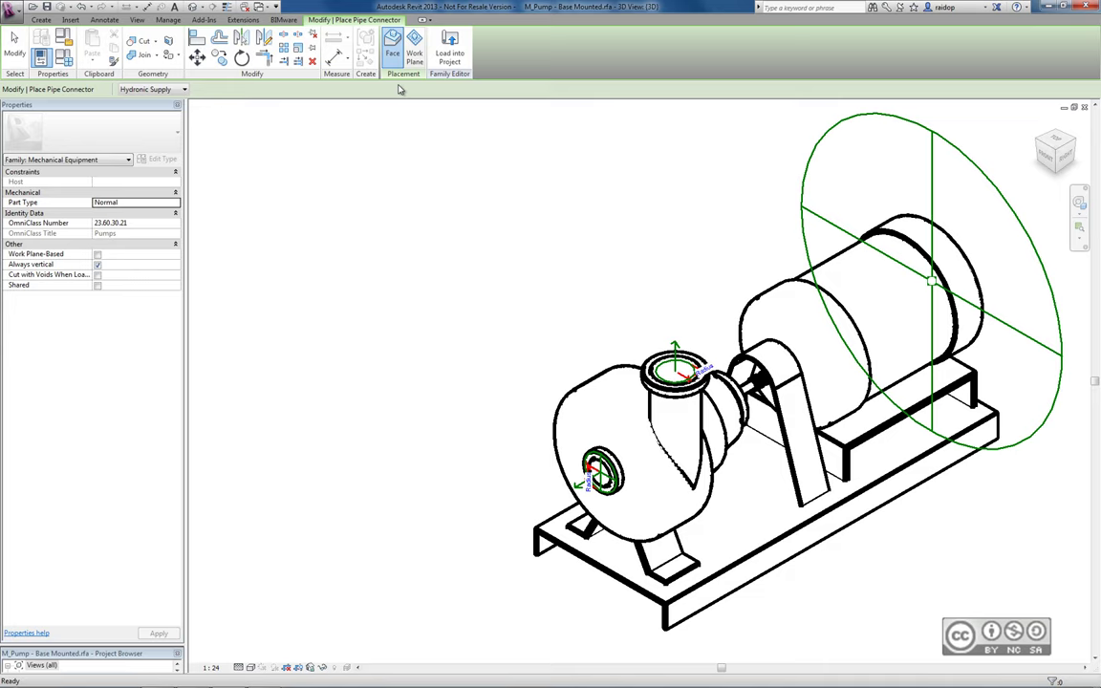
Step: Cancel the pipe connector placement with Esc
key("Escape")
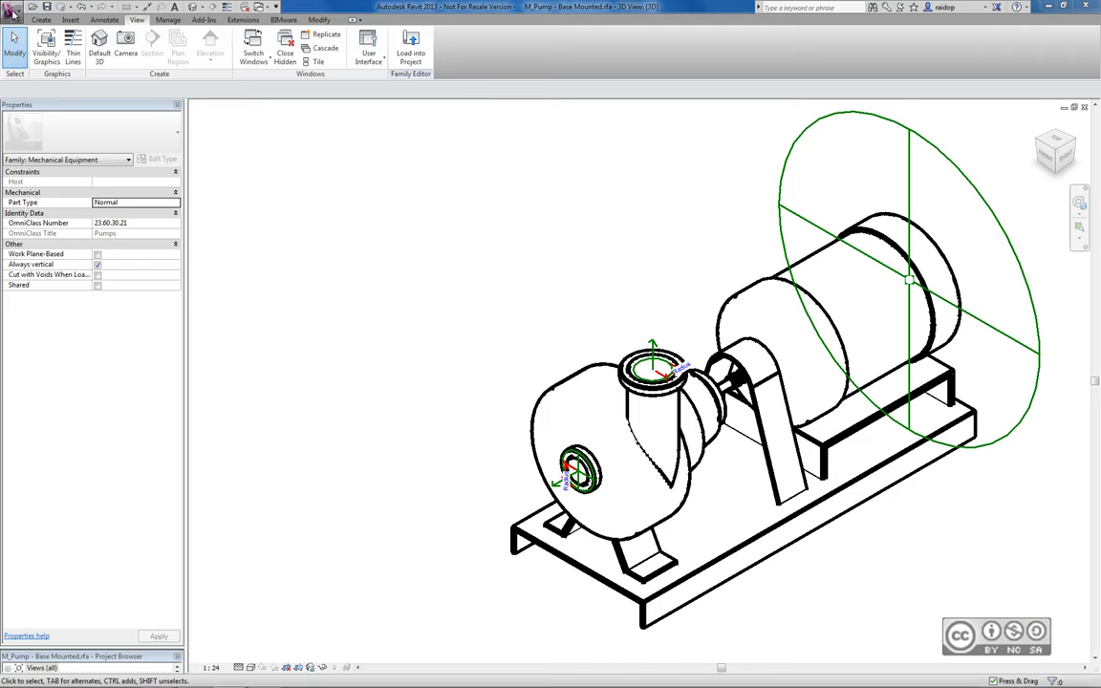
Step: Create a new family from the Metric Mechanical Equipment.rft template
left_click(11, 12)
mouse_move(36, 51)
left_click(114, 82)
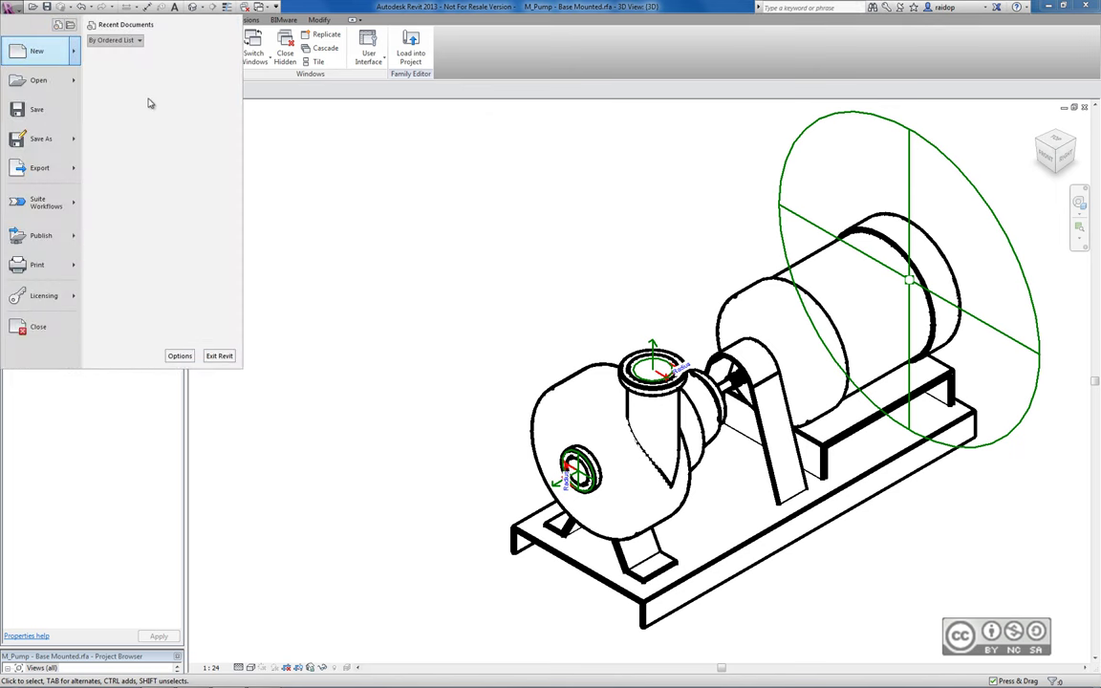
scroll(413, 316, "down", 5)
scroll(413, 316, "down", 5)
left_click(413, 336)
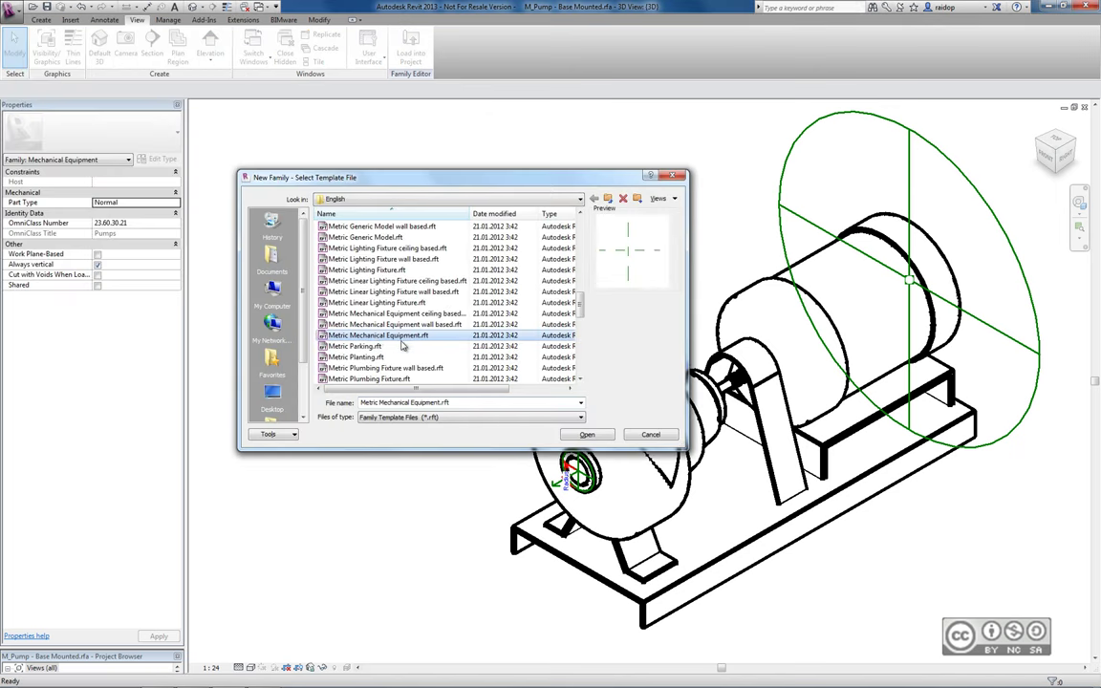
double_click(413, 335)
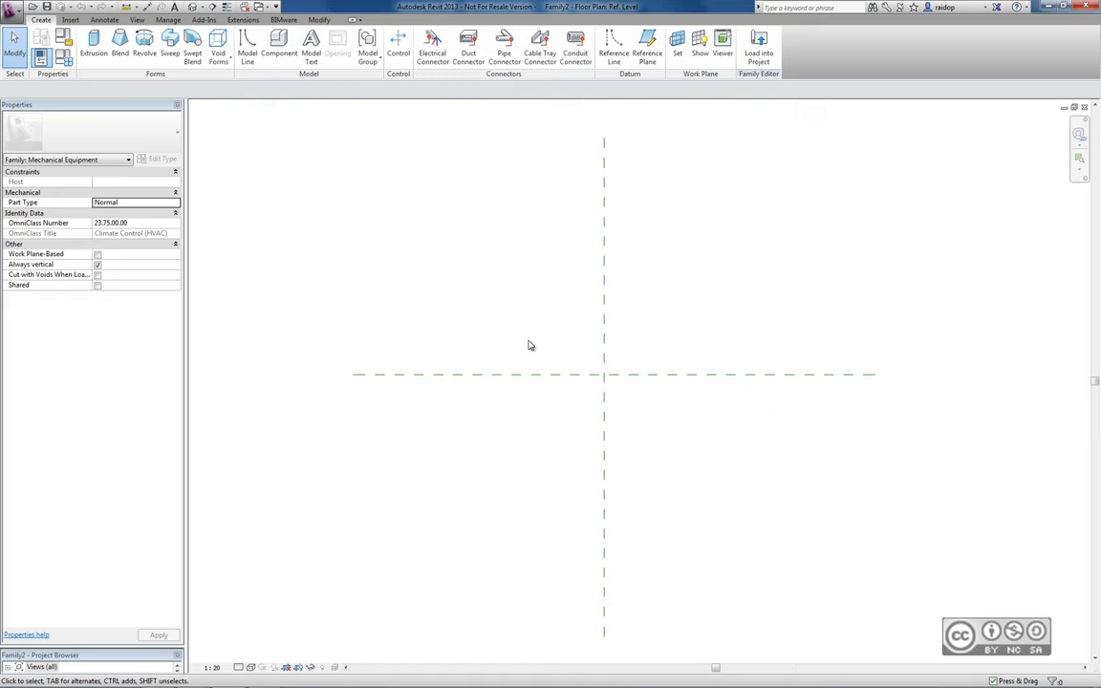
Step: Extrude an 800 × 380 rectangle 250 deep at the plan centre and view it in default 3D
left_click(94, 46)
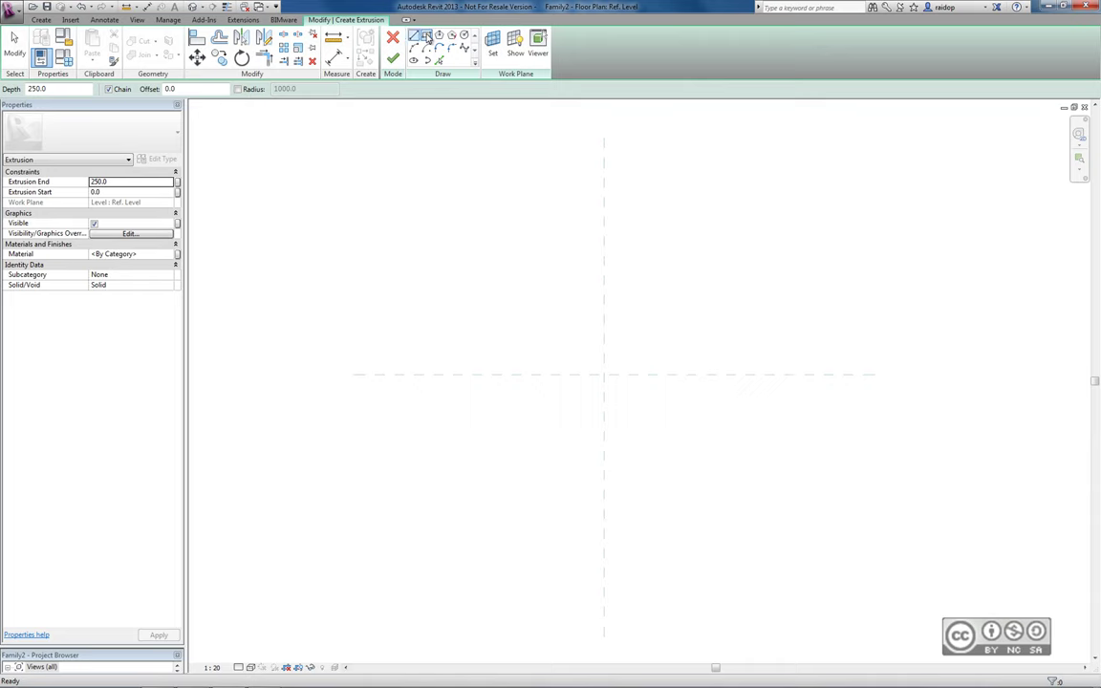
left_click(426, 36)
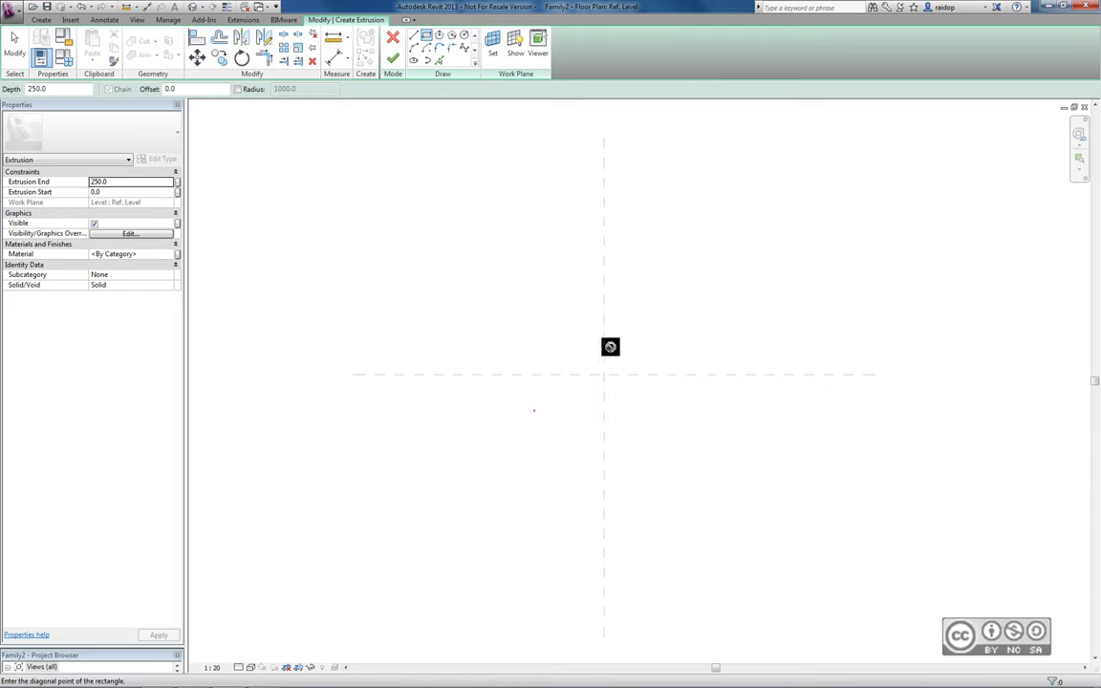
left_click(533, 411)
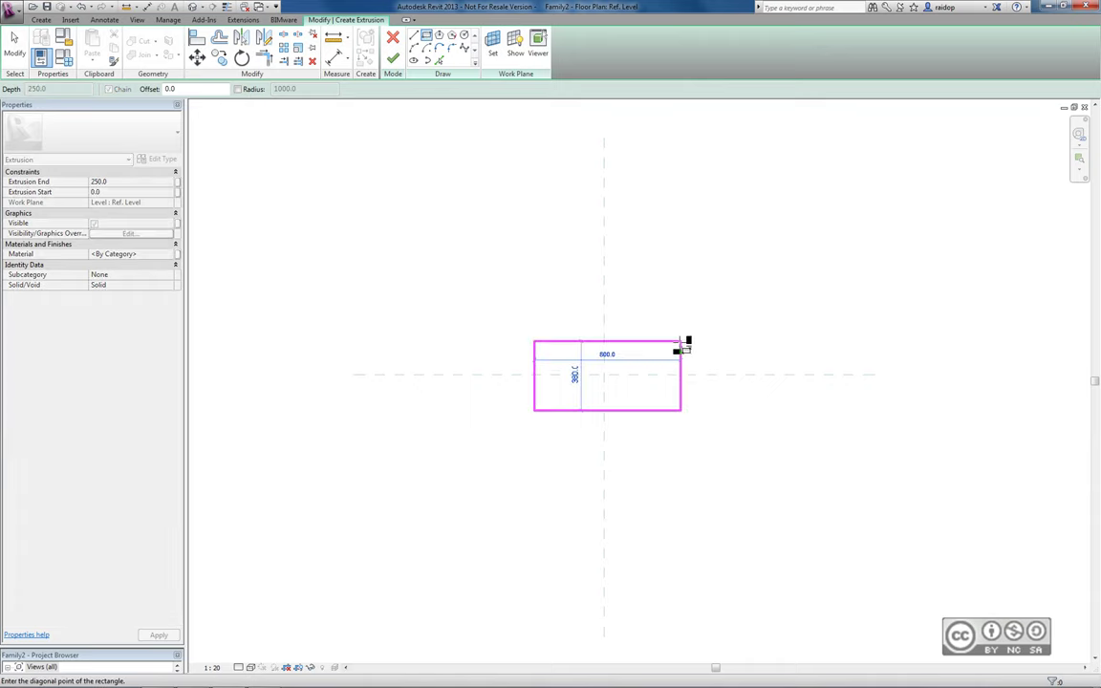
left_click(681, 342)
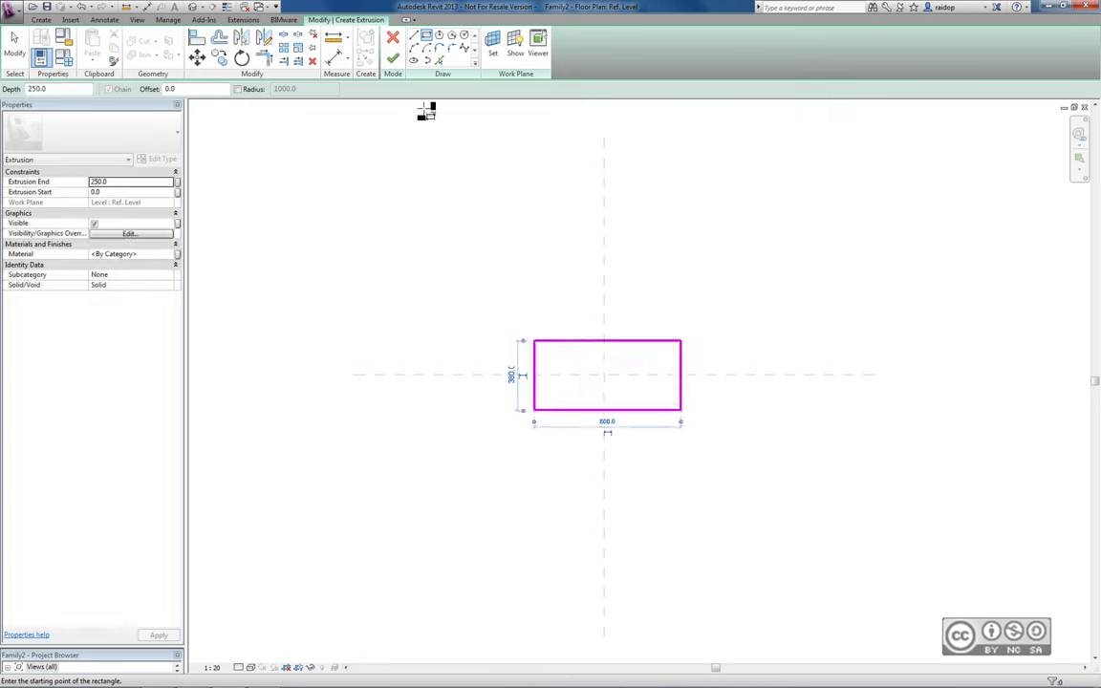
left_click(393, 61)
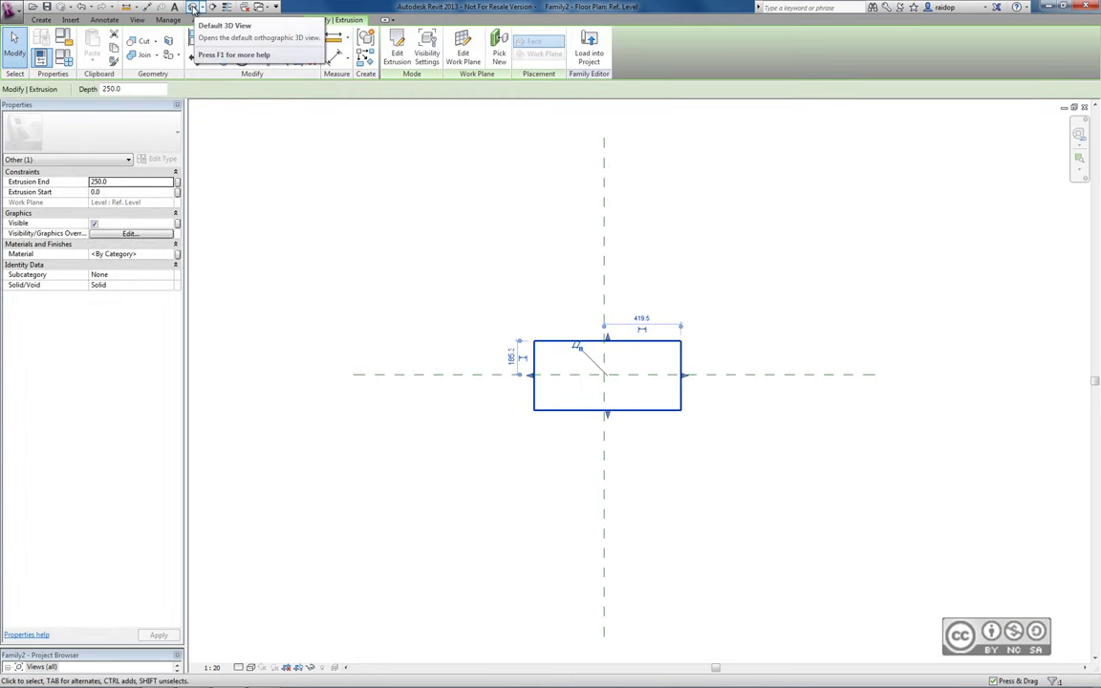
left_click(193, 6)
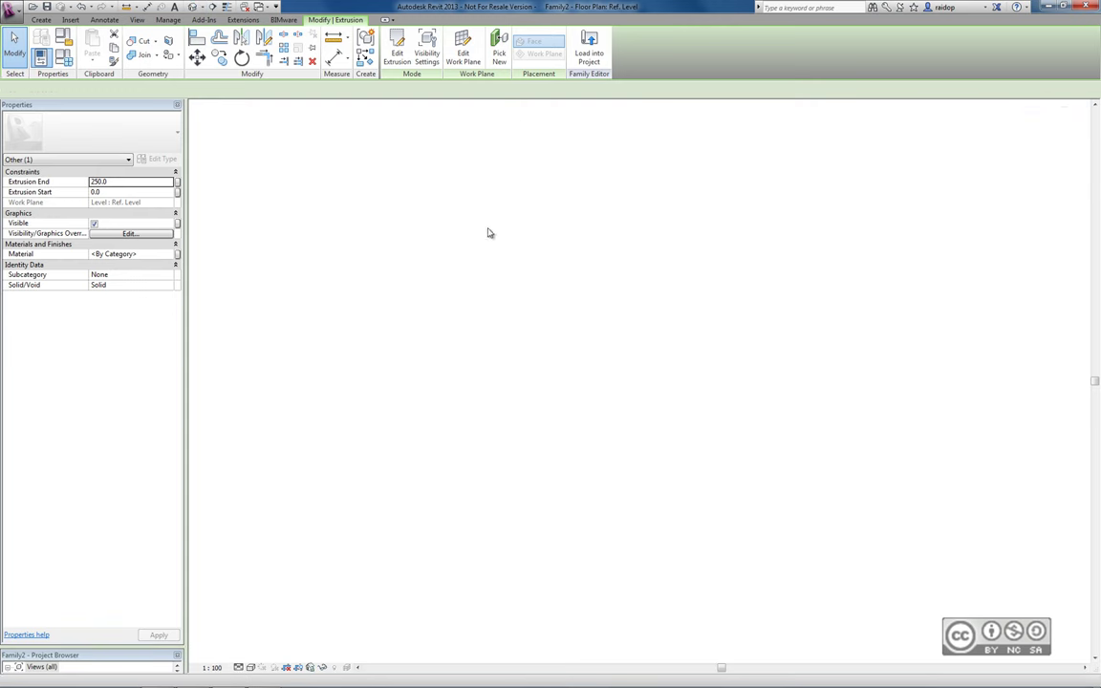
left_click(1039, 141)
Step: Turn on Thin Lines, shift the box rightward in the view, and start placing an Exhaust Air duct connector
left_click(255, 132)
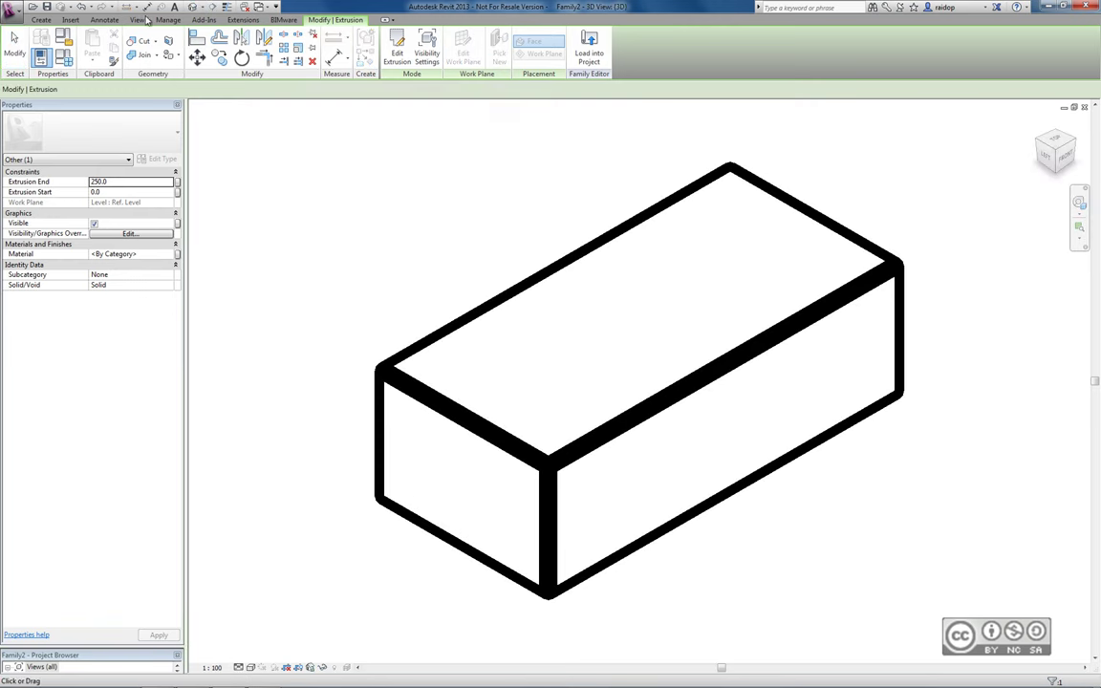
left_click(136, 20)
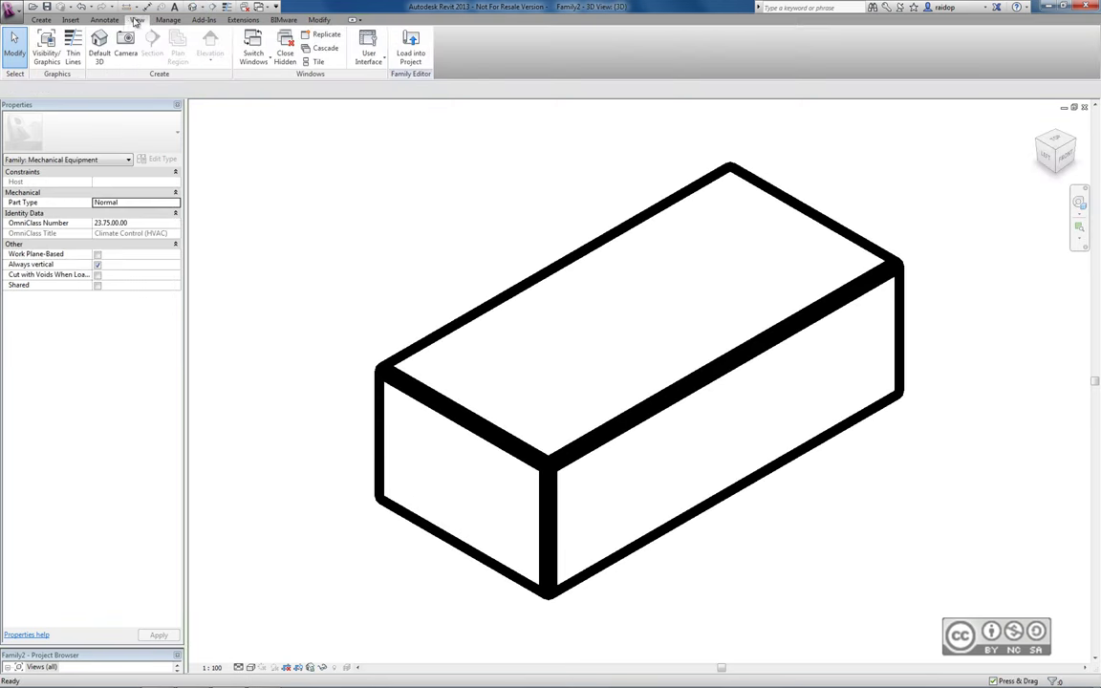
left_click(73, 48)
middle_click_drag(402, 218, 509, 275)
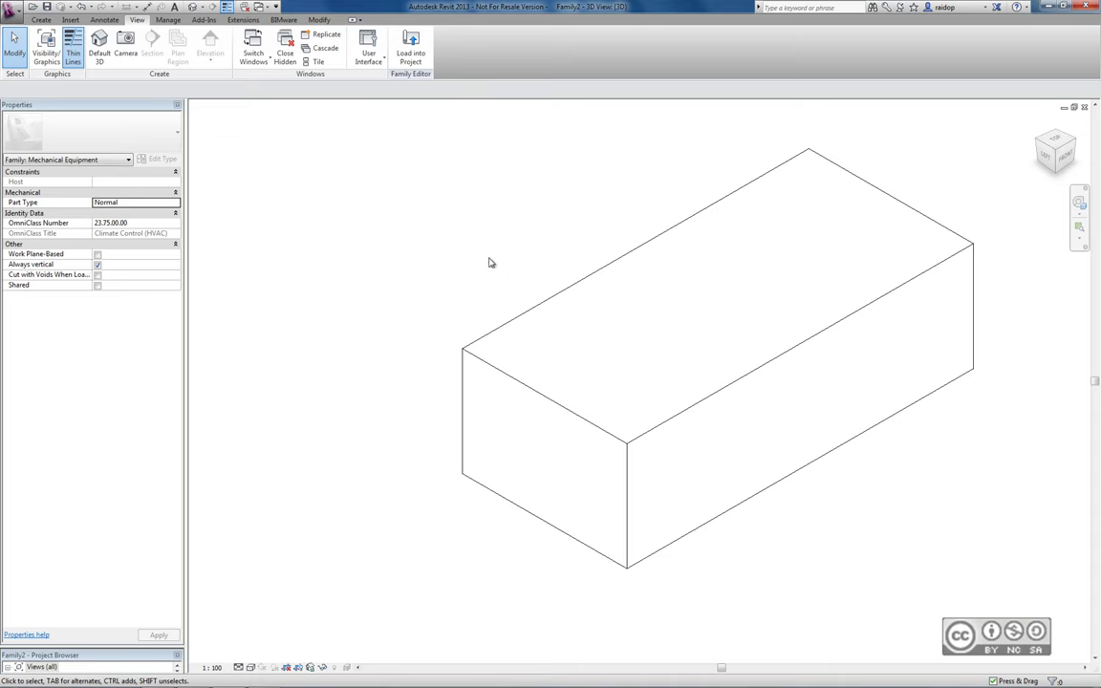
left_click(41, 20)
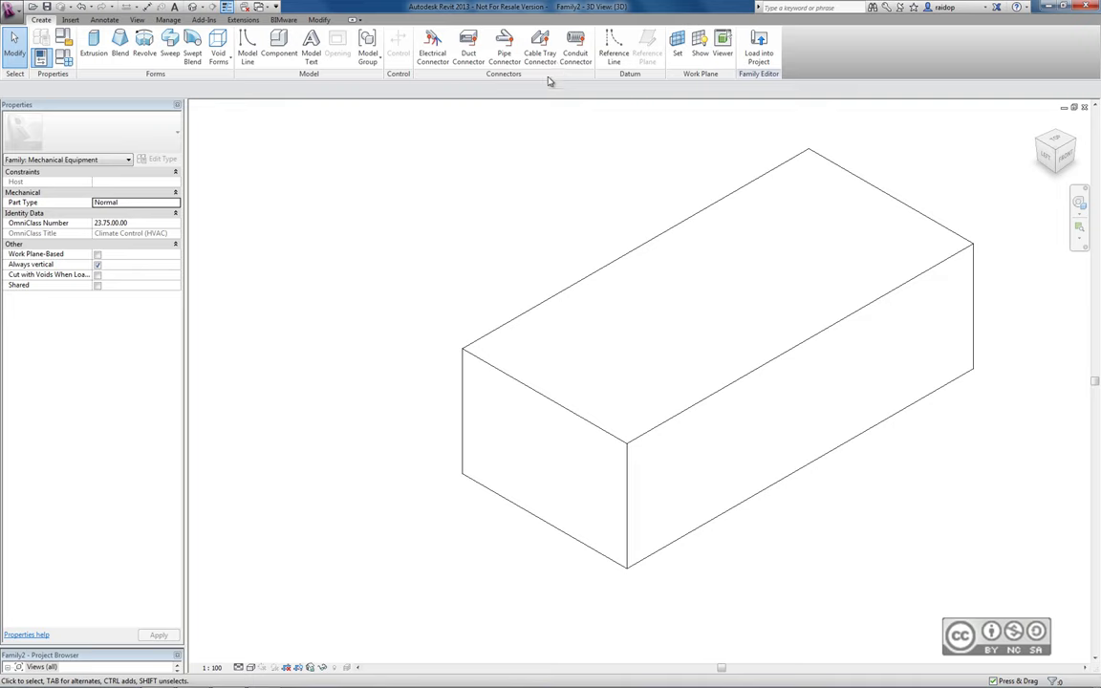
left_click(468, 46)
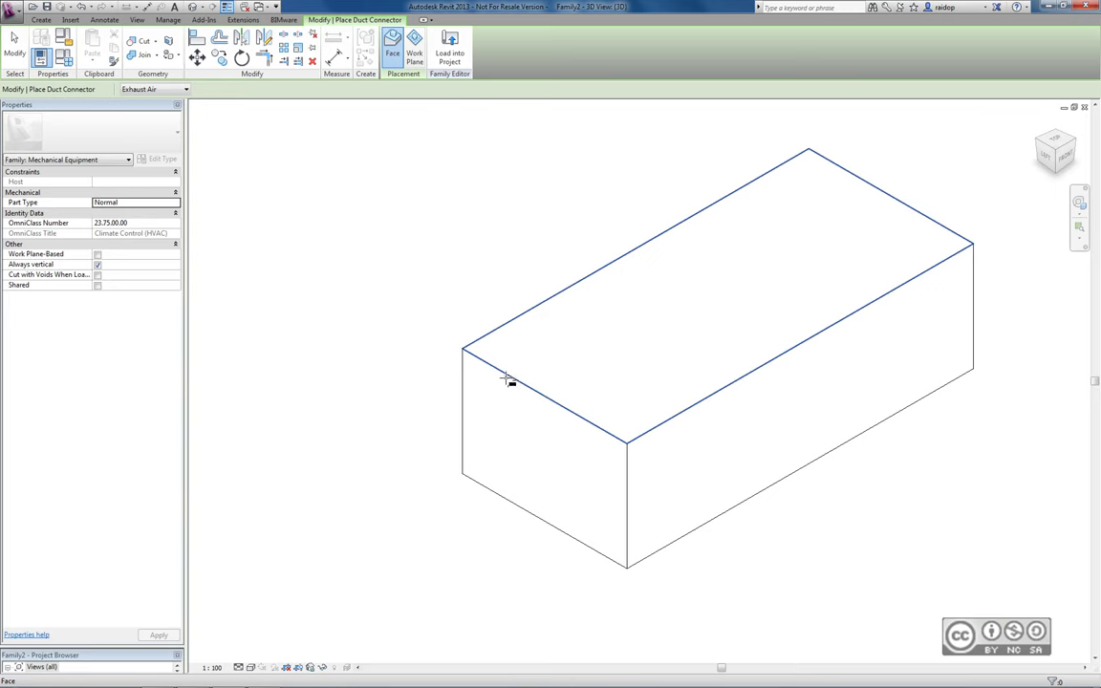
Step: Place a rectangular Exhaust Air duct connector on the box's left end face
left_click(467, 418)
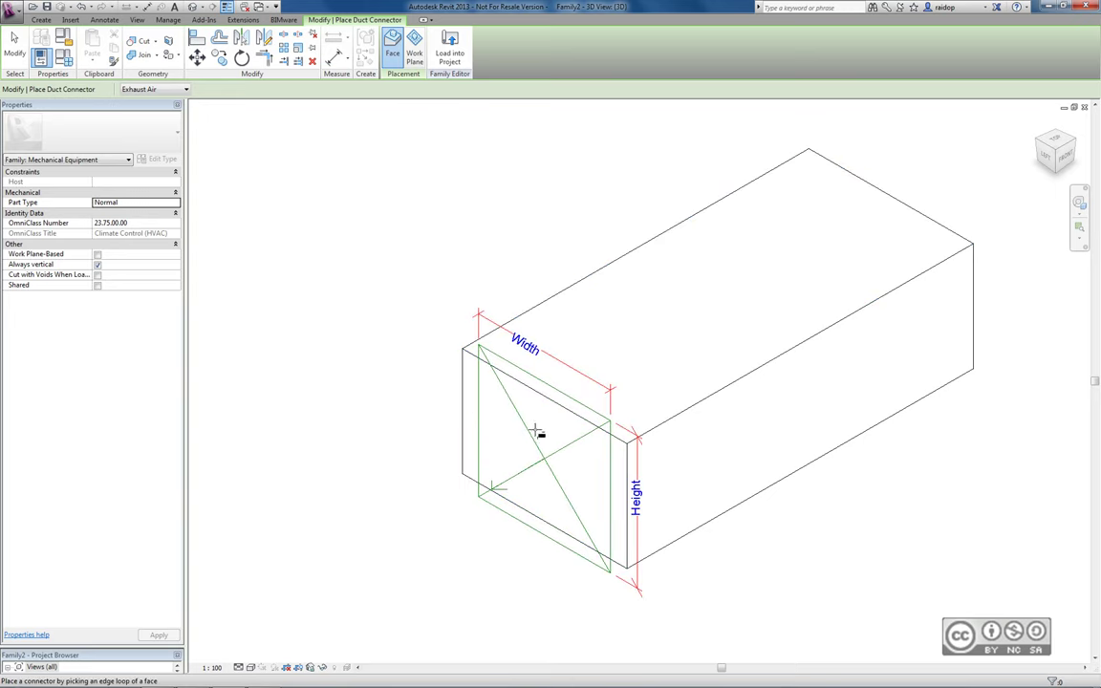
left_click(14, 43)
left_click(457, 392)
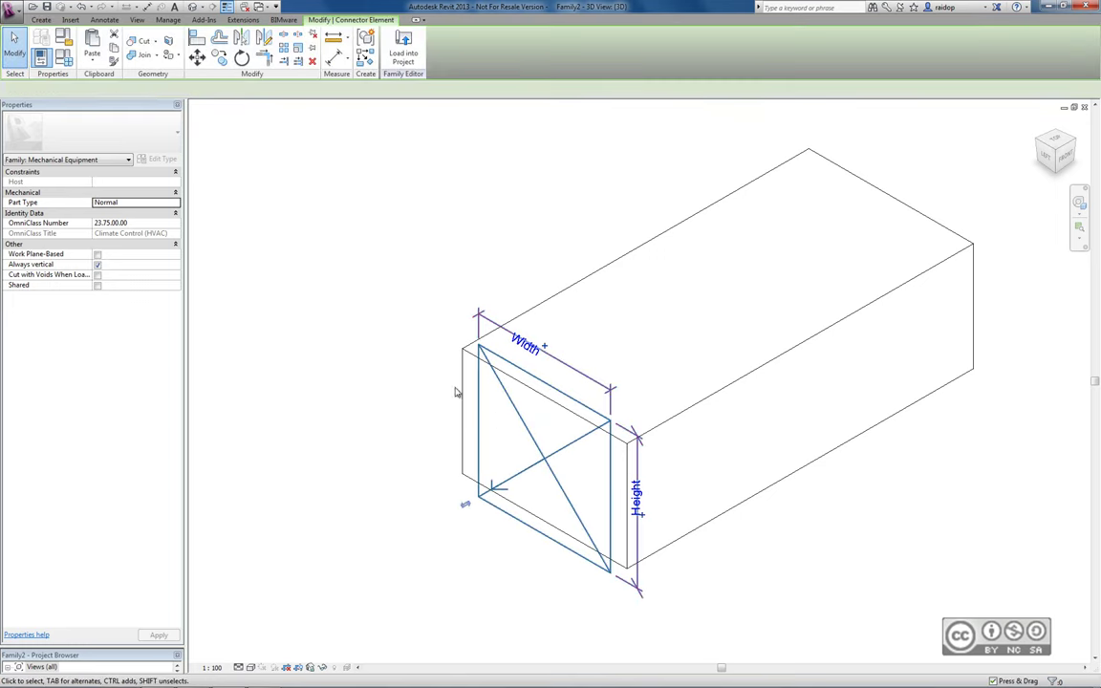
Step: Set the duct connector's Height and Width to 100, then deselect it
left_click(528, 449)
left_click(112, 296)
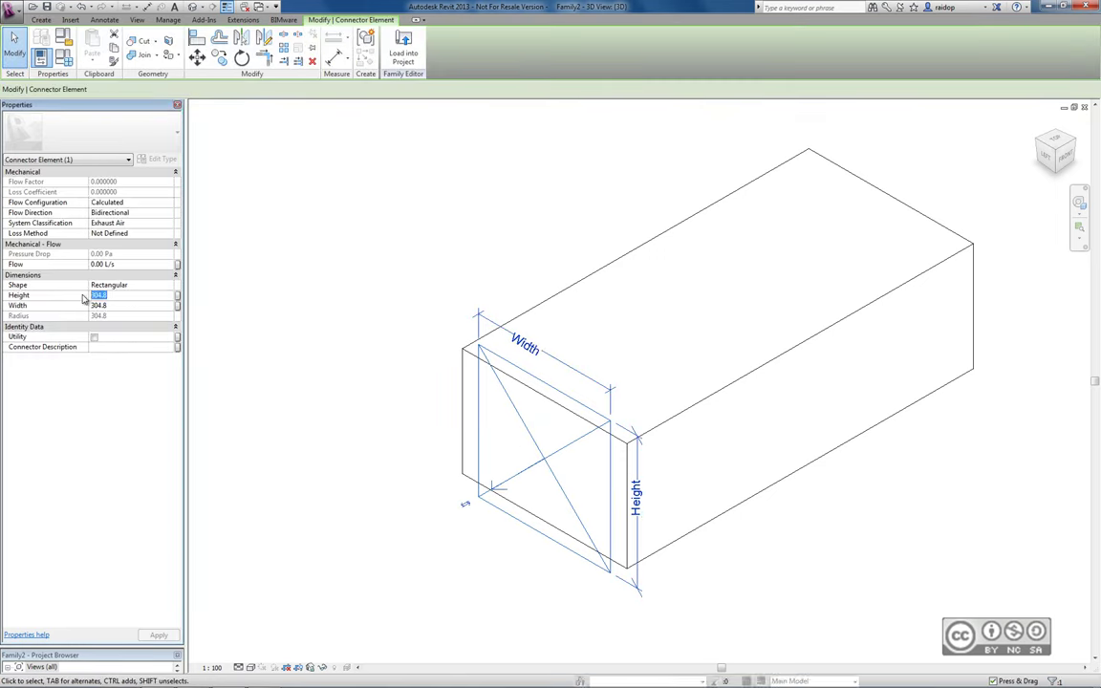
type("100")
left_click(127, 305)
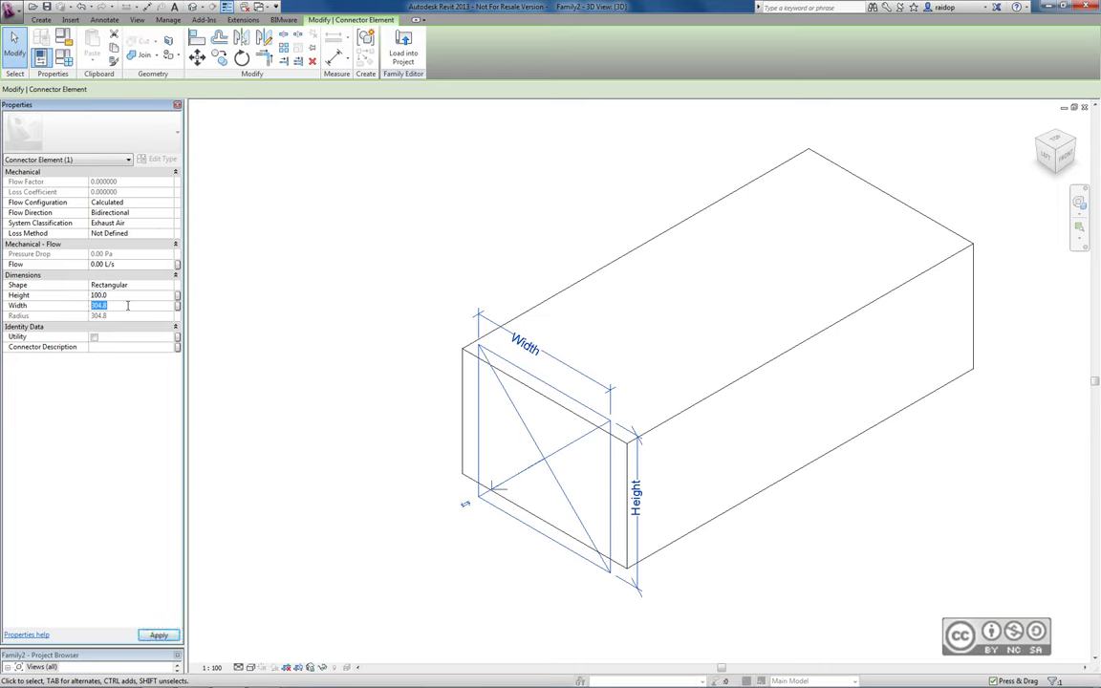
type("100")
key("Return")
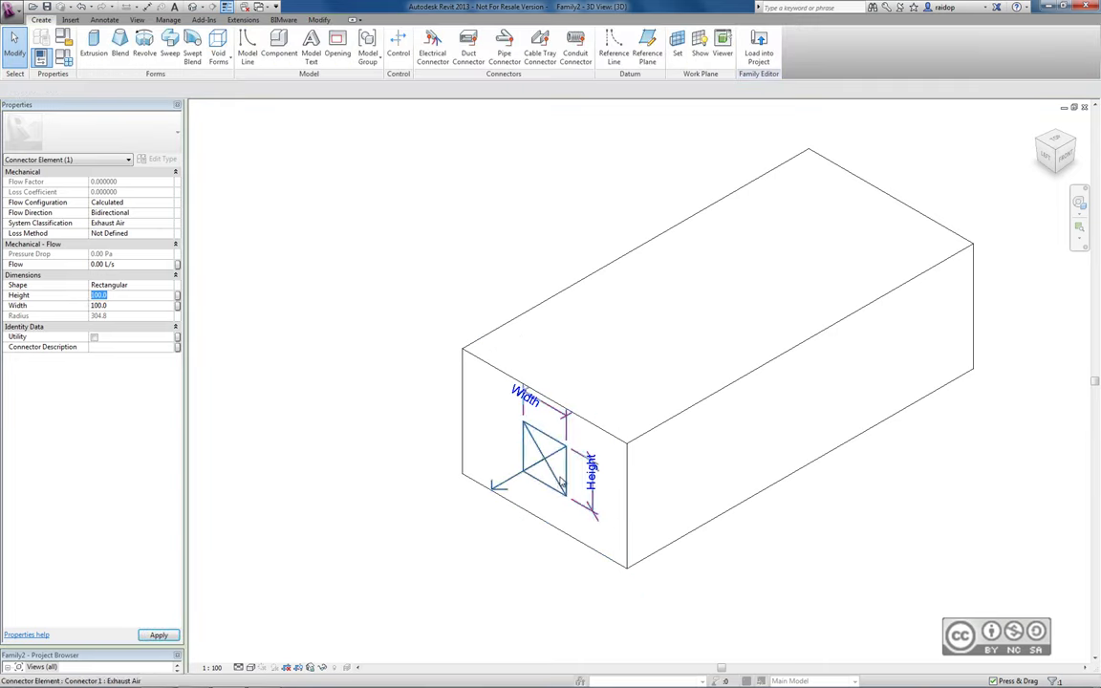
key("Escape")
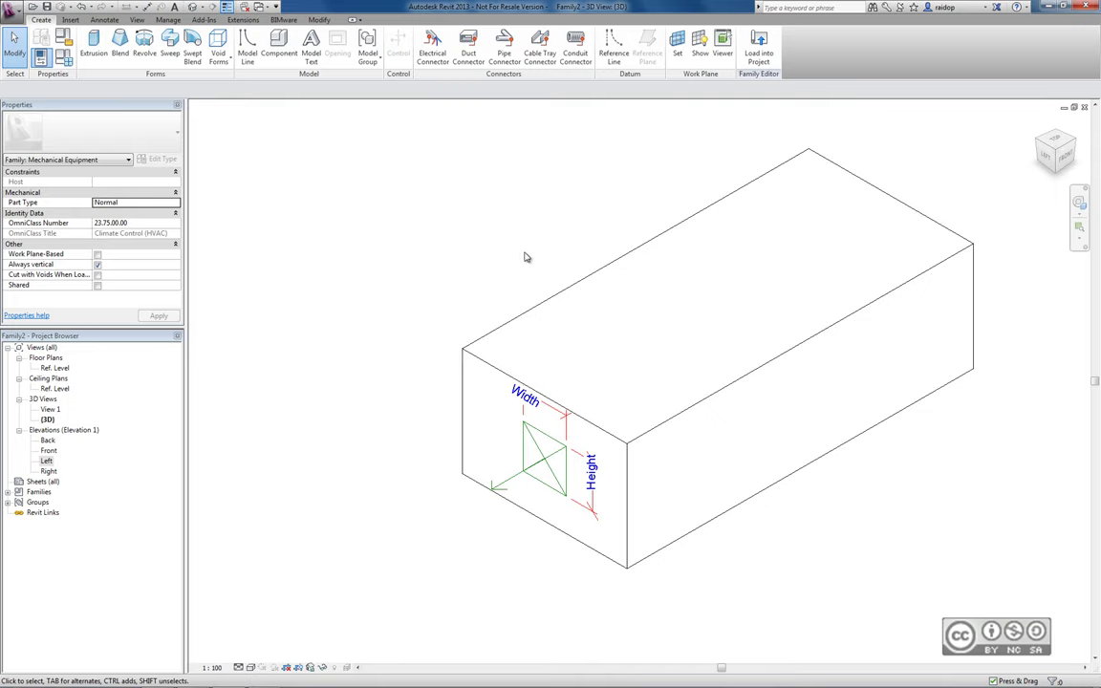
Step: Start a circle-sketched extrusion using the box's long side face as the work plane
left_click(94, 44)
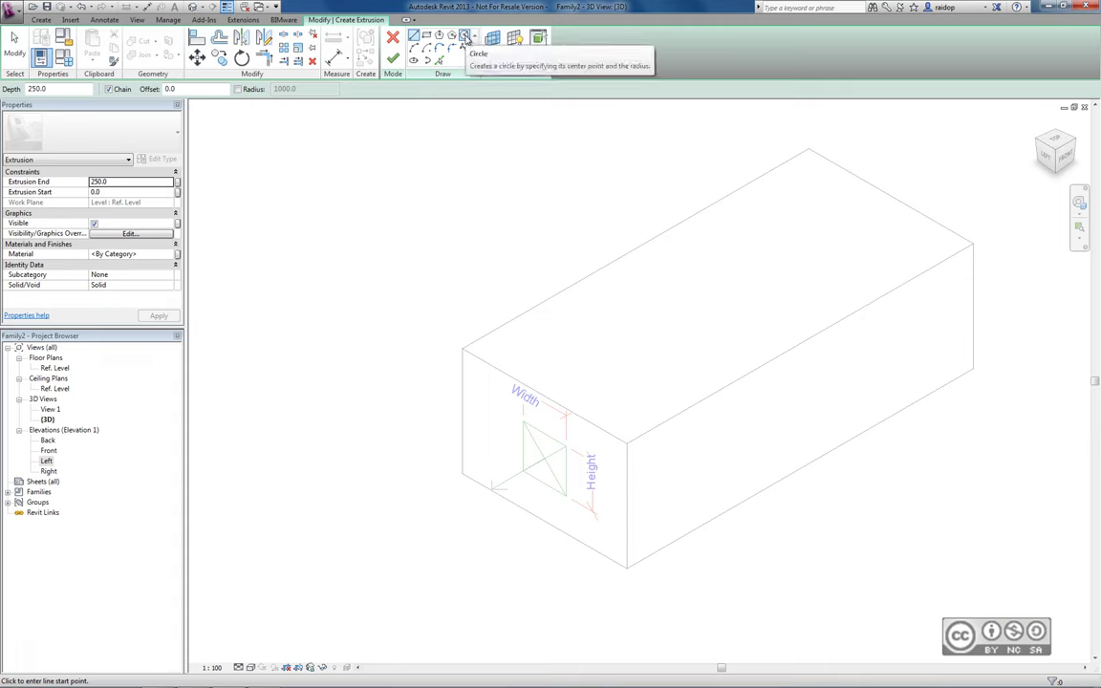
left_click(465, 36)
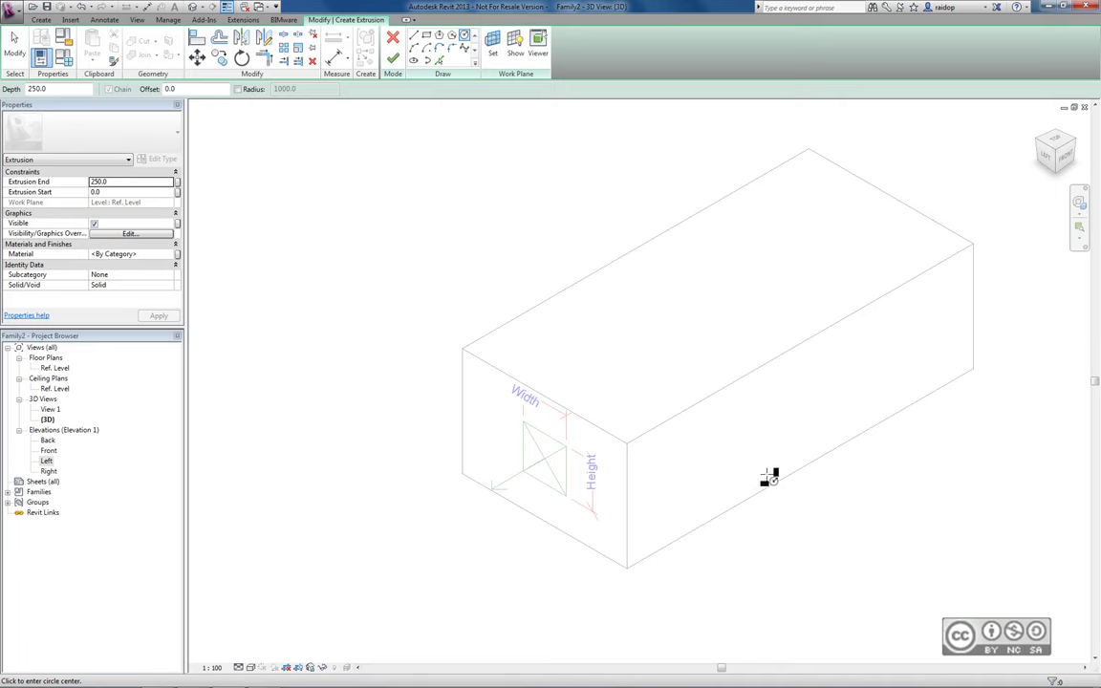
left_click(494, 46)
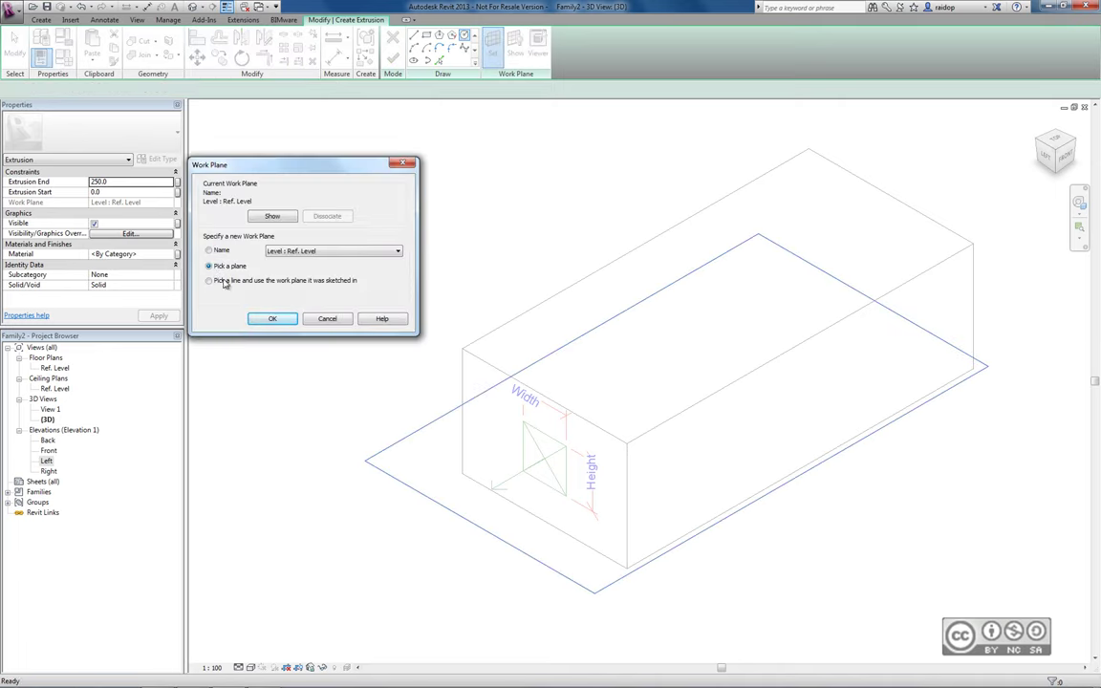
left_click(273, 318)
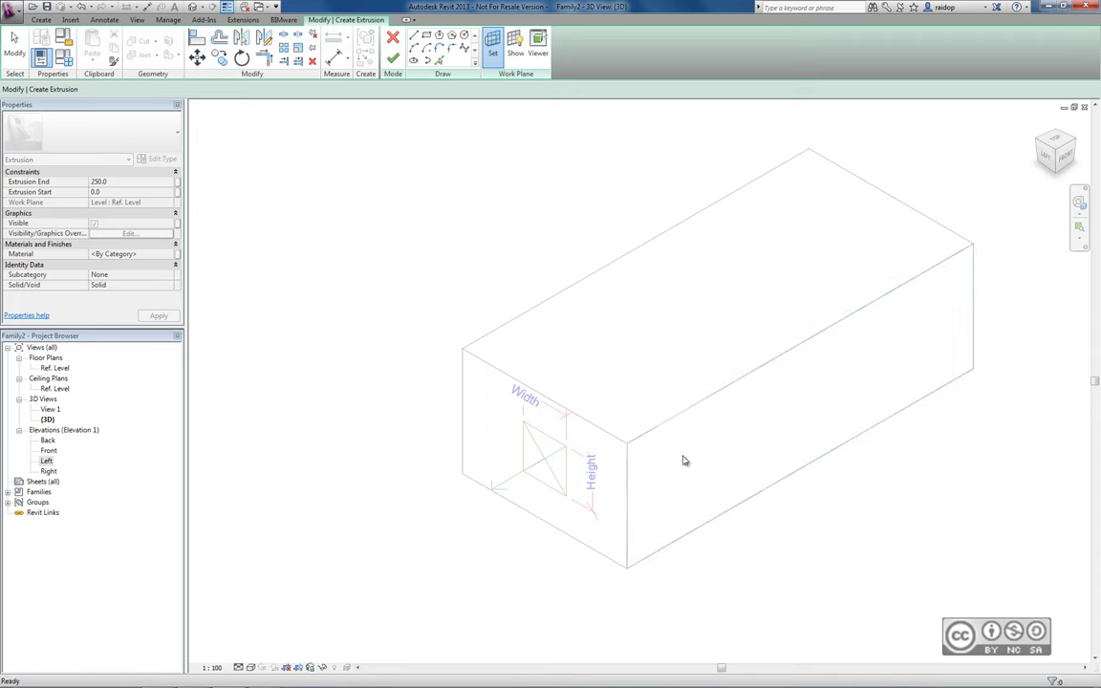
left_click(691, 457)
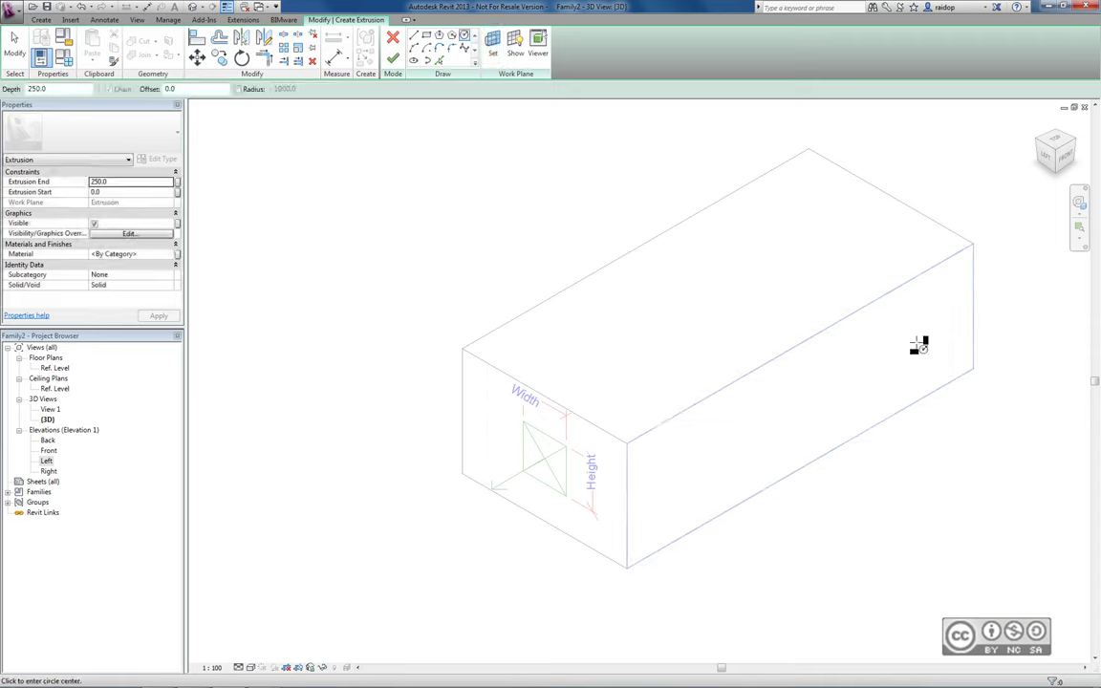
Step: Draw a radius 50 circle, finish the extrusion, and drag its end shorter into a stub
left_click(917, 342)
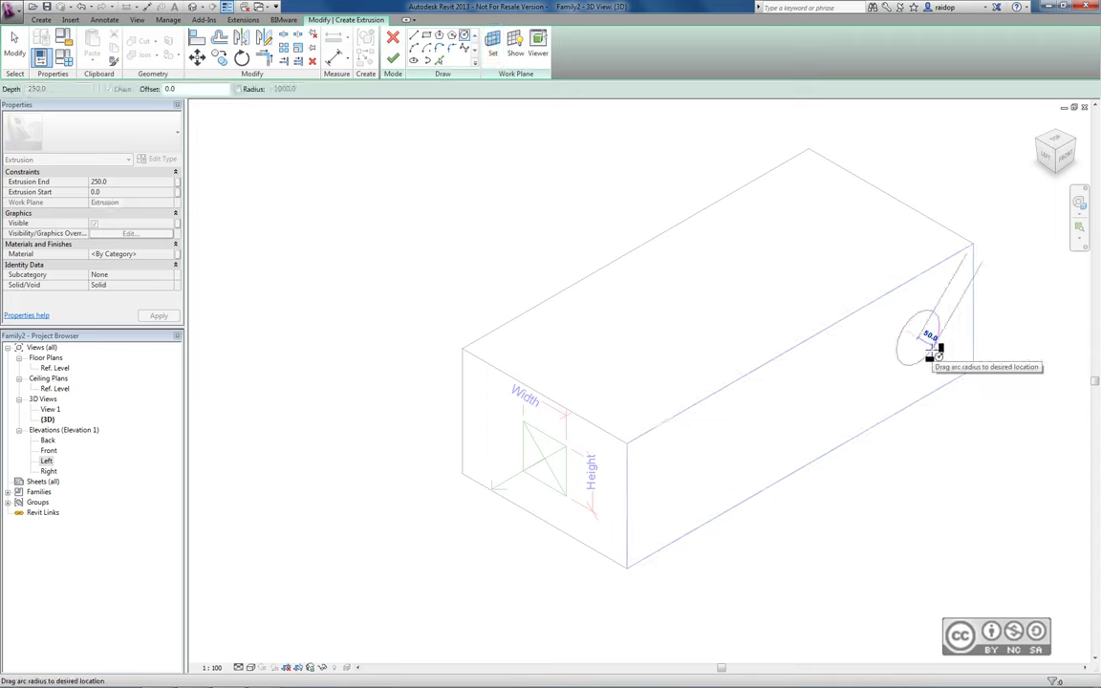
left_click(933, 349)
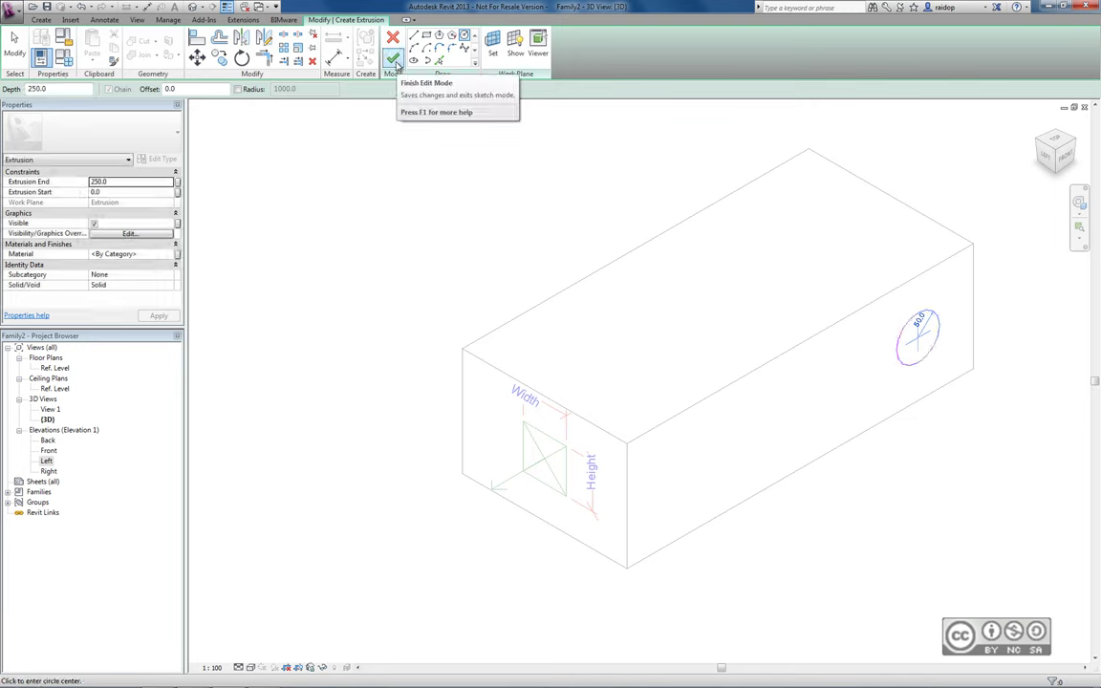
left_click(395, 63)
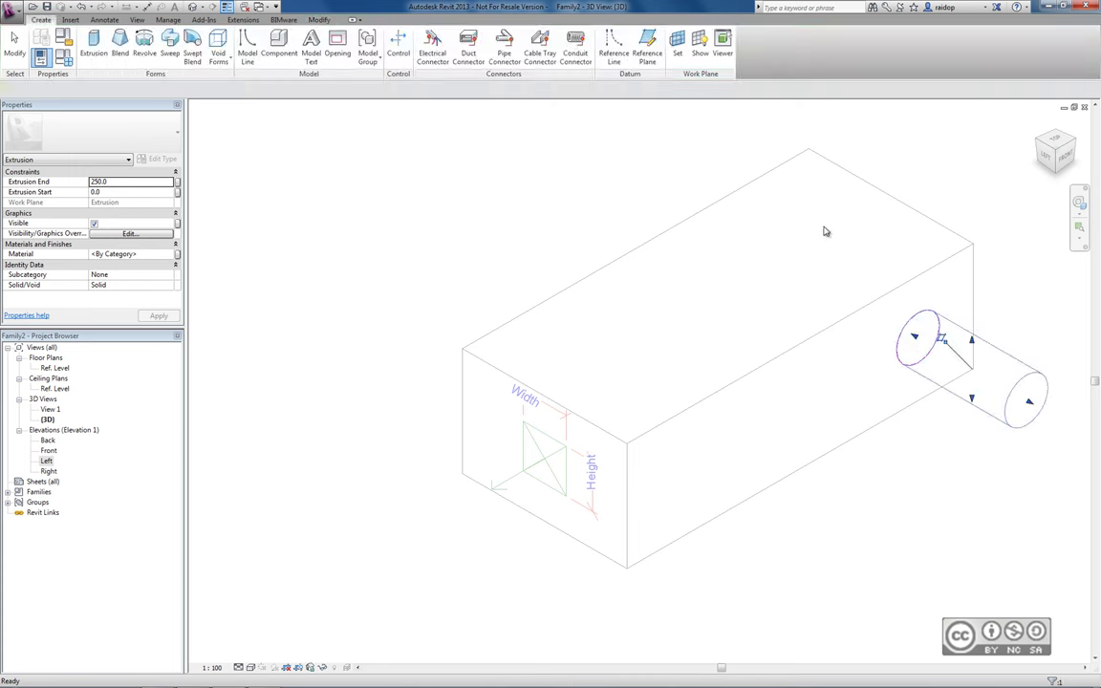
left_click(1024, 401)
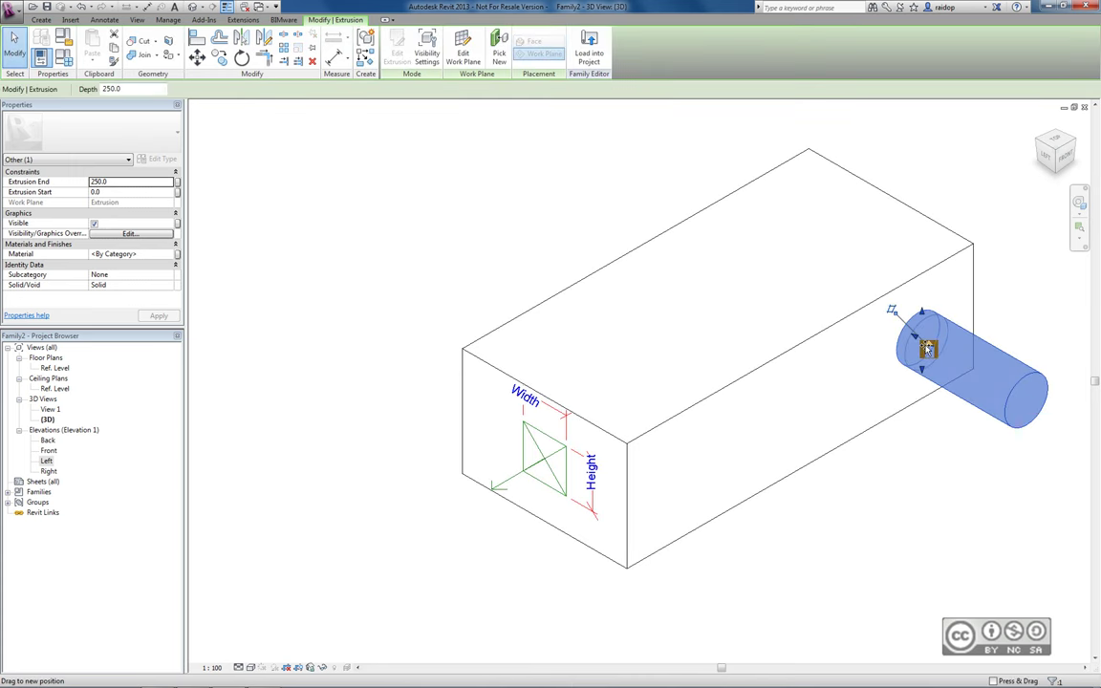
left_click_drag(1024, 401, 893, 310)
left_click(1012, 319)
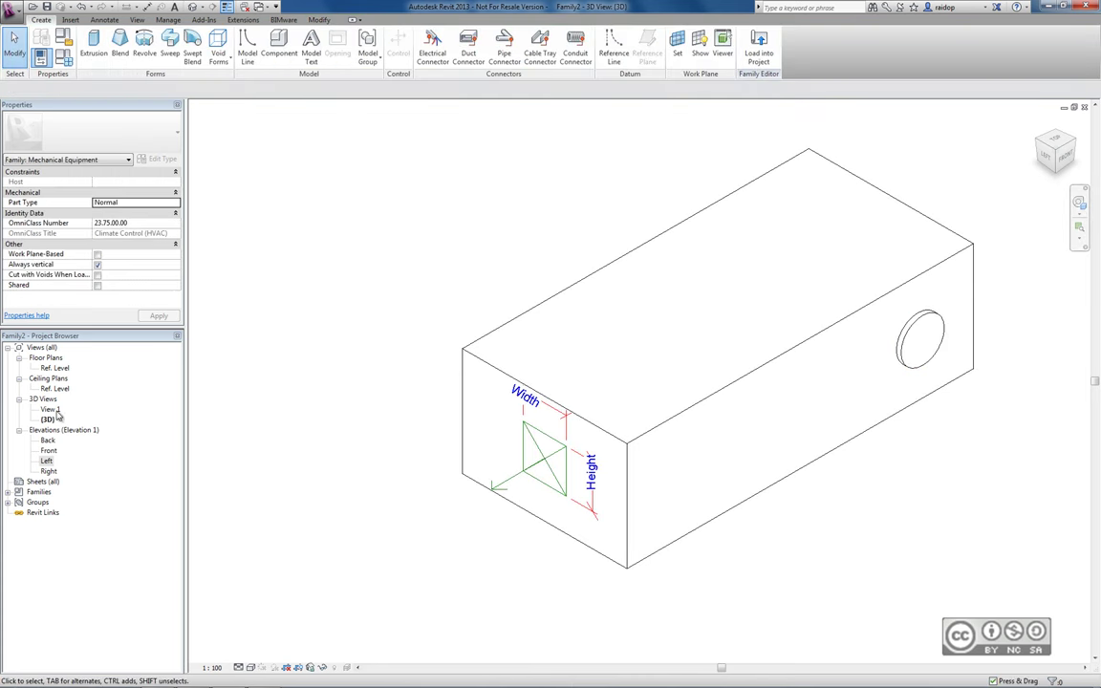
Step: In the Front view, edit the circle sketch and add aligned dimensions locating the circle
double_click(48, 450)
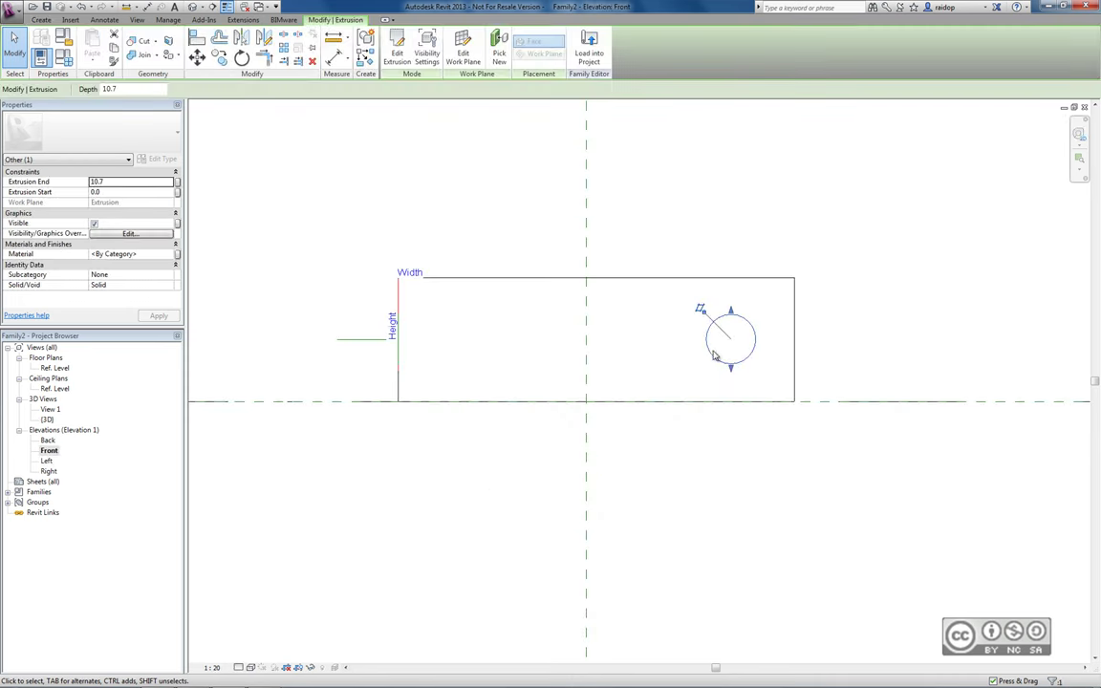
left_click(397, 48)
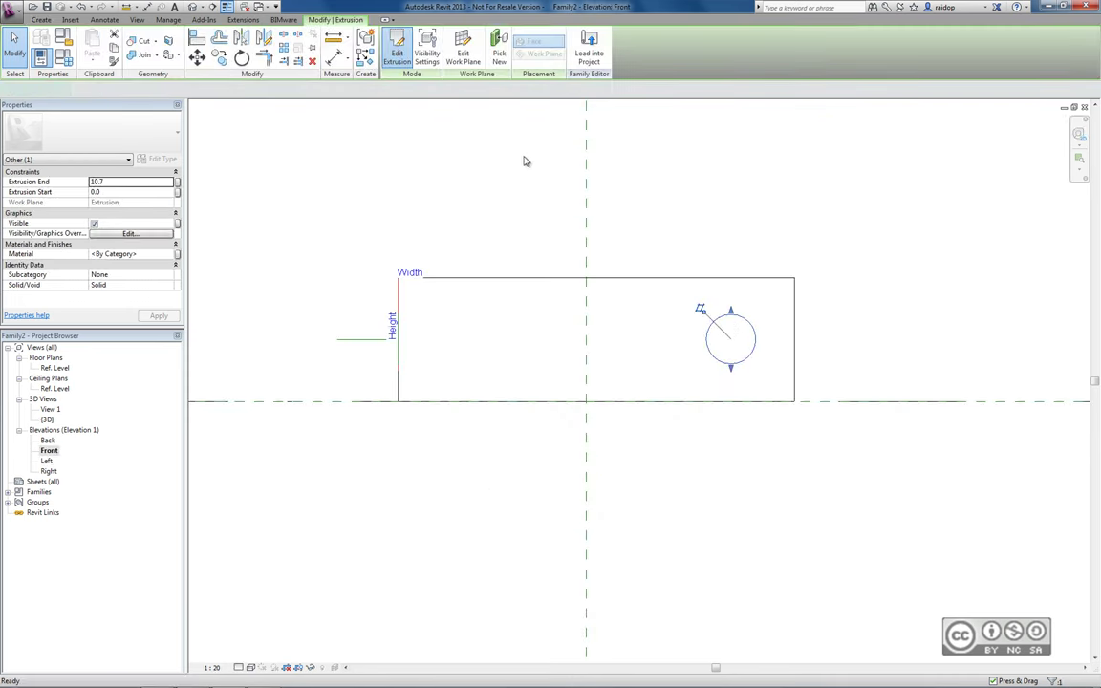
left_click(348, 60)
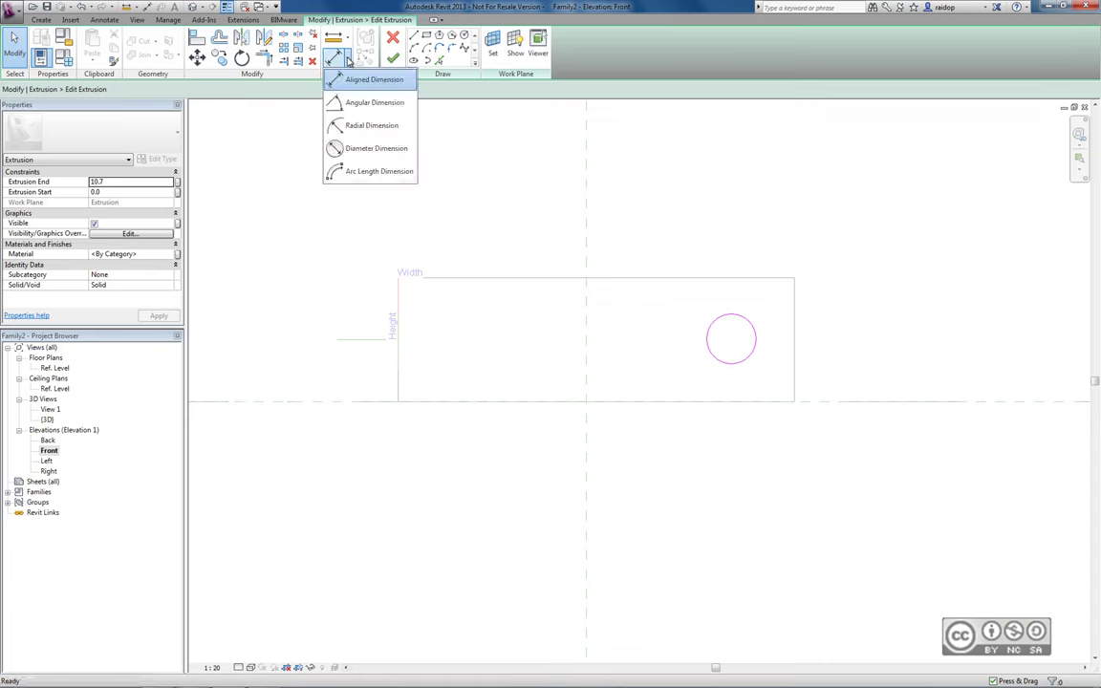
left_click(339, 79)
left_click(791, 490)
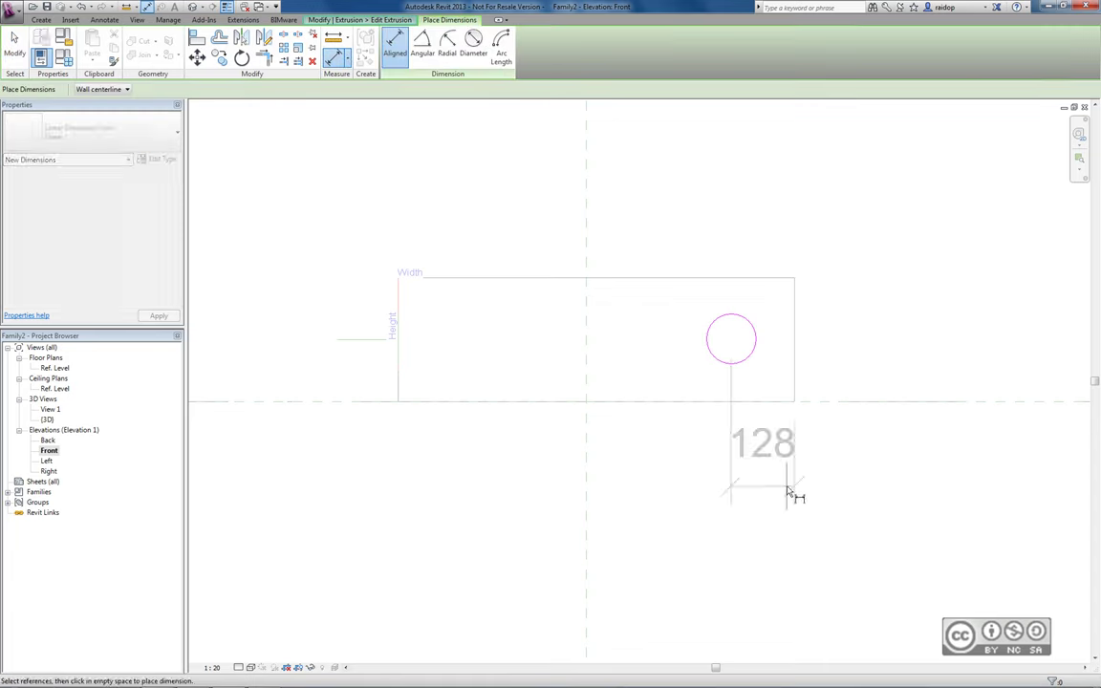
left_click(890, 308)
key("Escape")
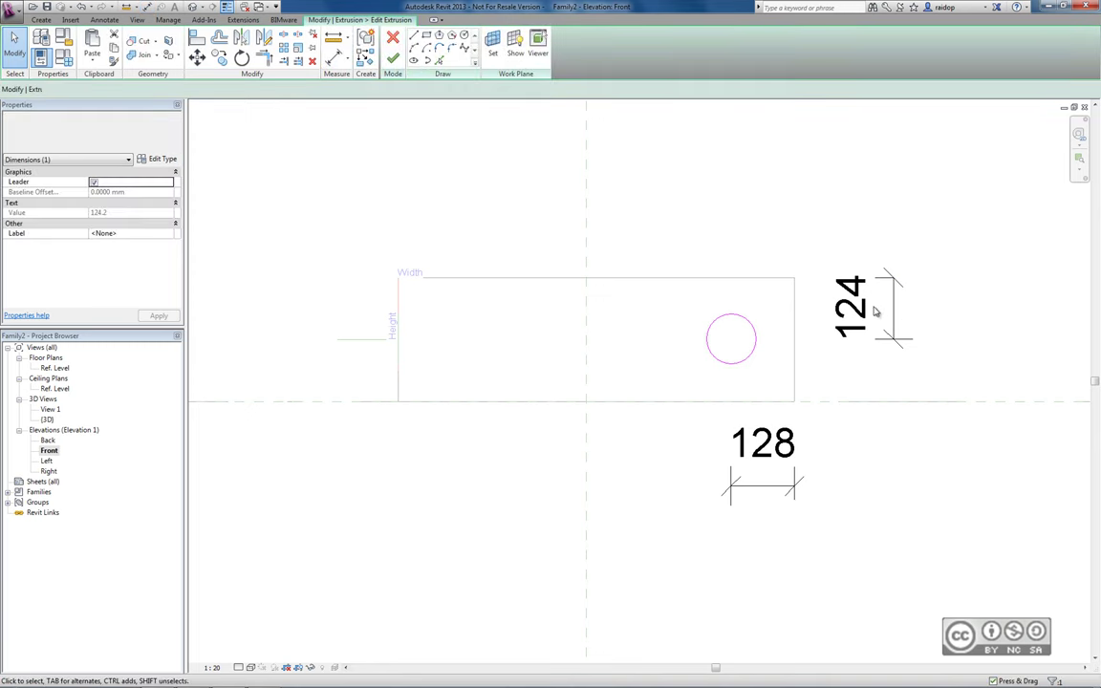
Step: Label the 124 dimension as Kõrgus and the 128 dimension as Kaugus servast, then finish the sketch
left_click(853, 311)
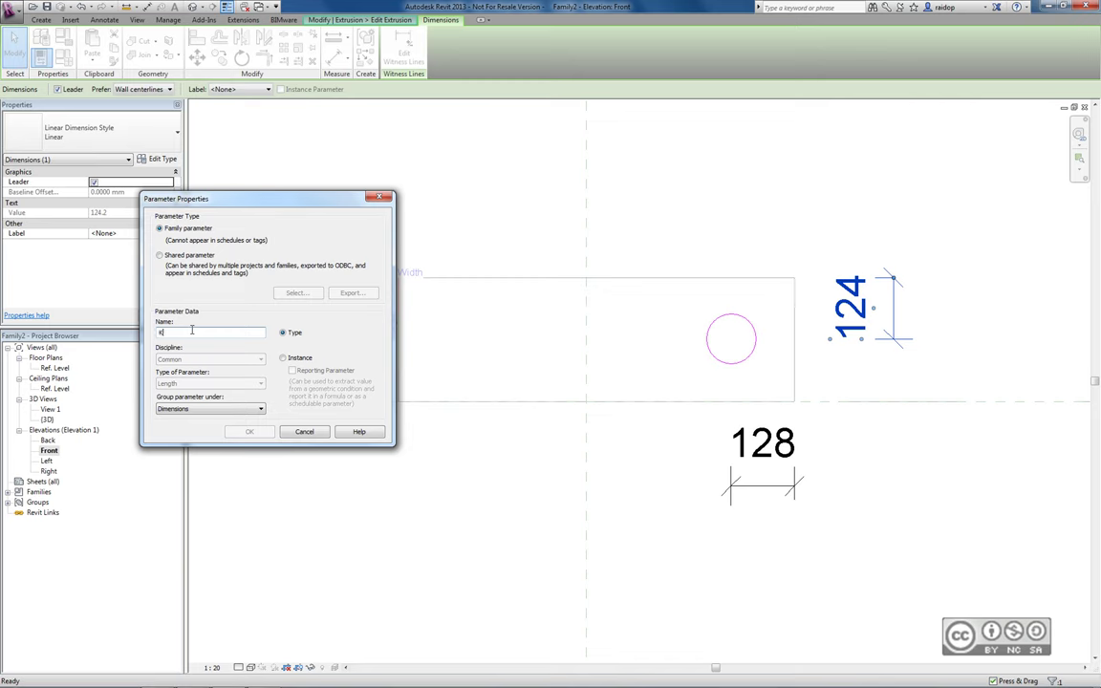
type("Körgus")
left_click(249, 431)
left_click(761, 443)
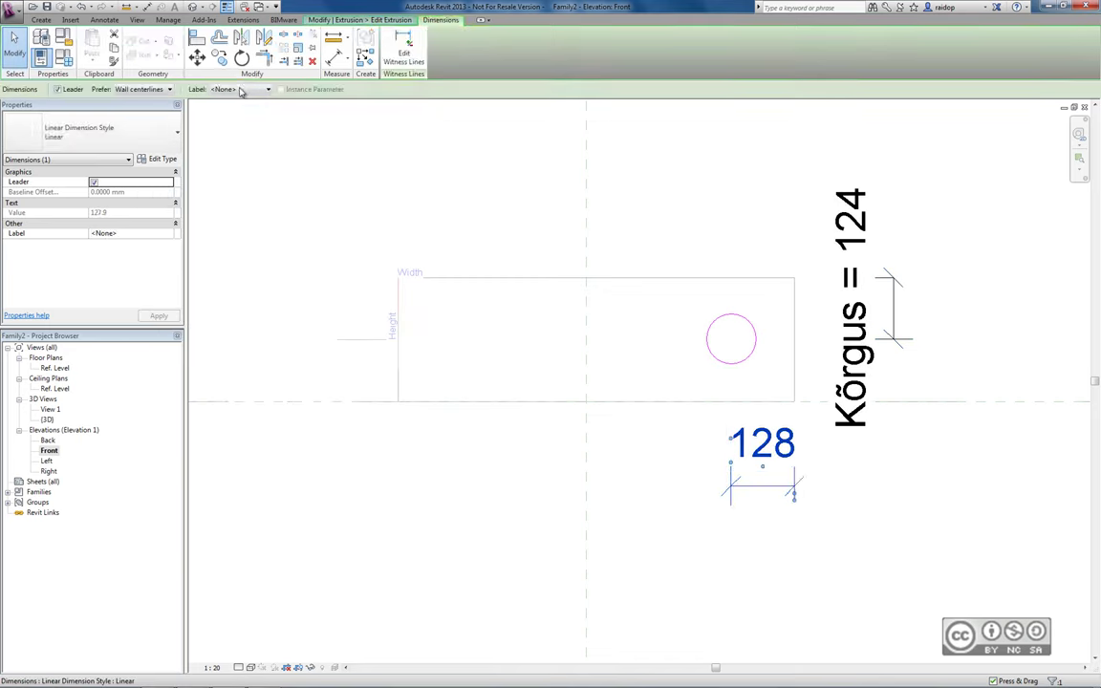
left_click(239, 89)
left_click(229, 108)
type("Kaugus servast")
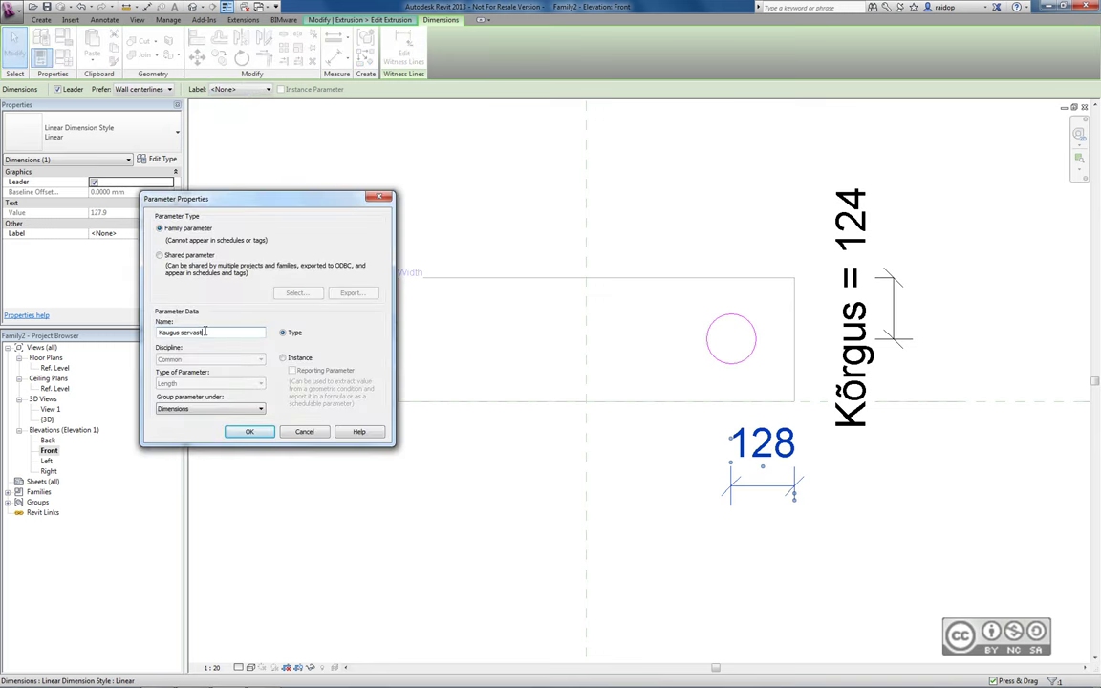
left_click(249, 431)
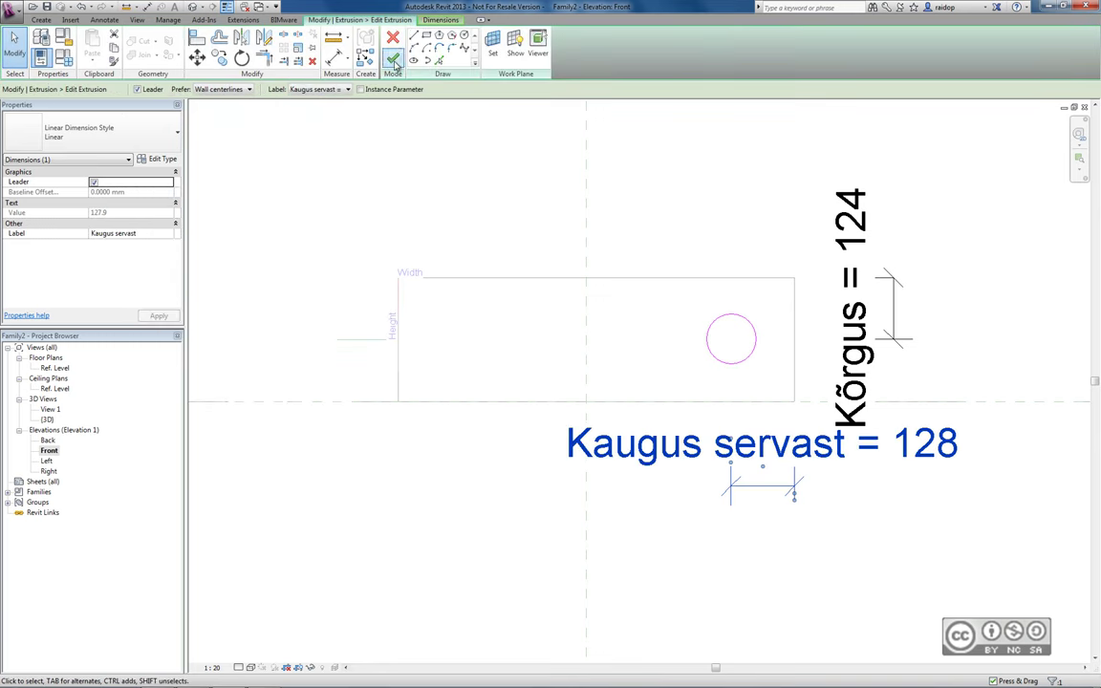
left_click(392, 59)
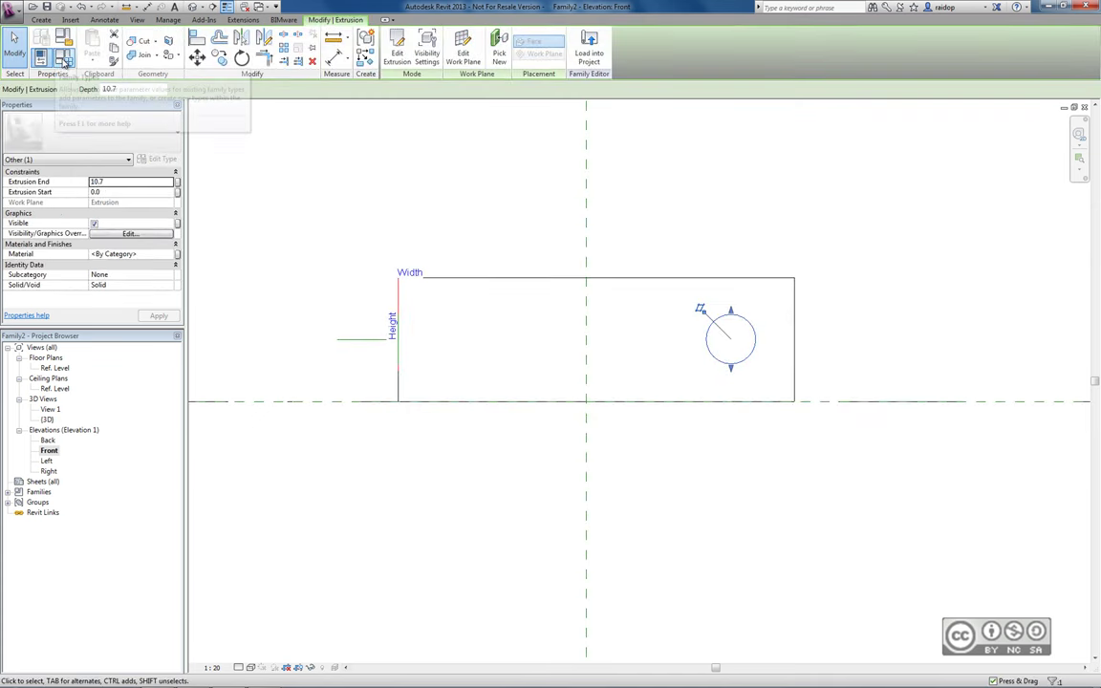
Step: Set Kaugus servast to 150.0 in Family Types, apply it, and return to the 3D view
left_click(520, 154)
key("f")
key("t")
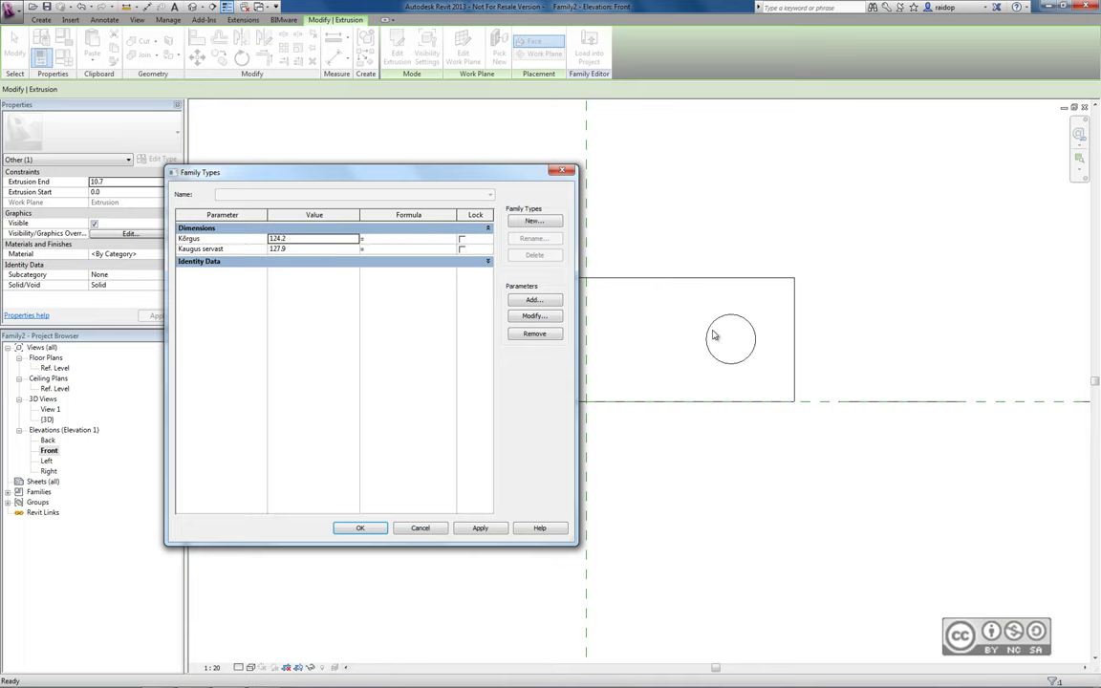
left_click(287, 248)
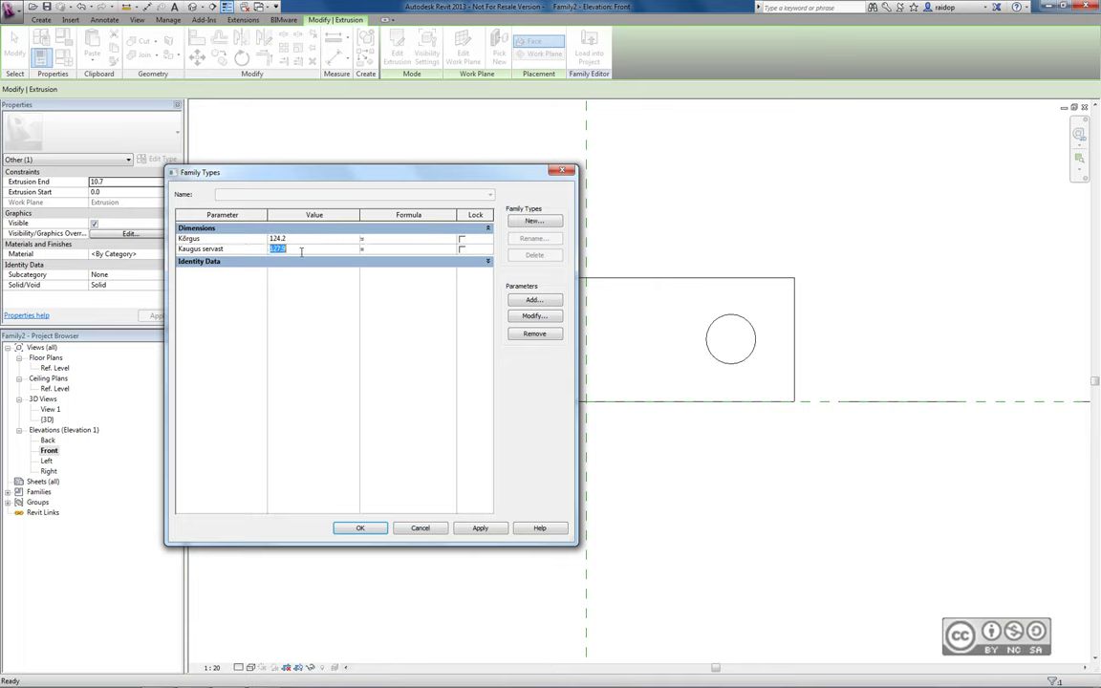
type("150")
left_click(479, 529)
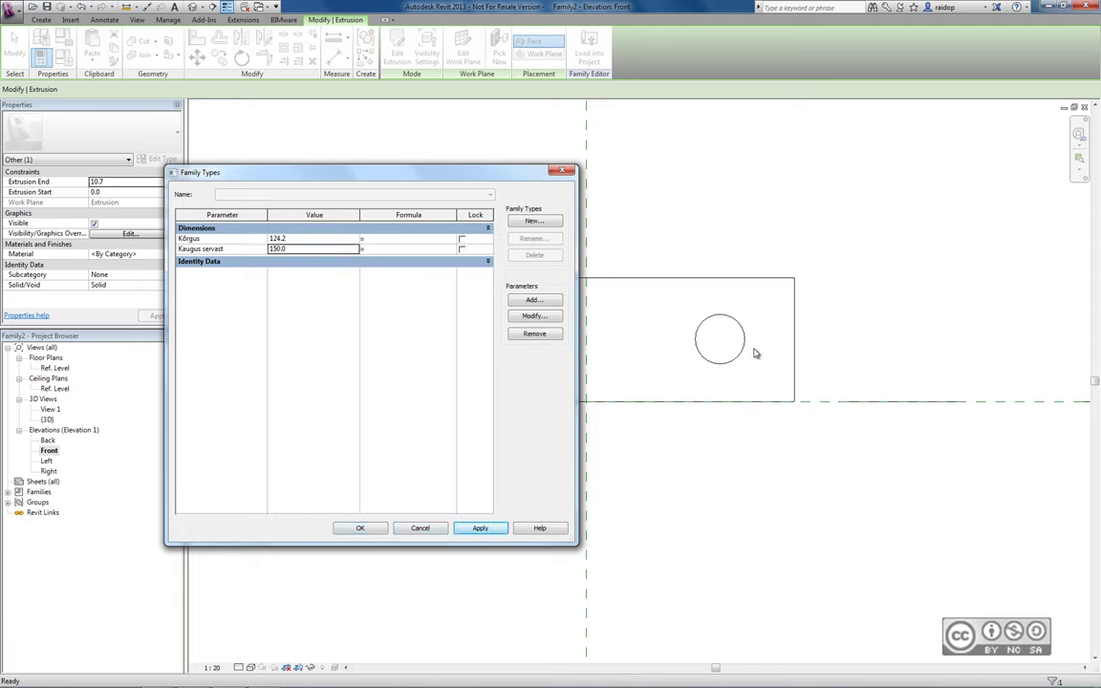
key("Escape")
key("Escape")
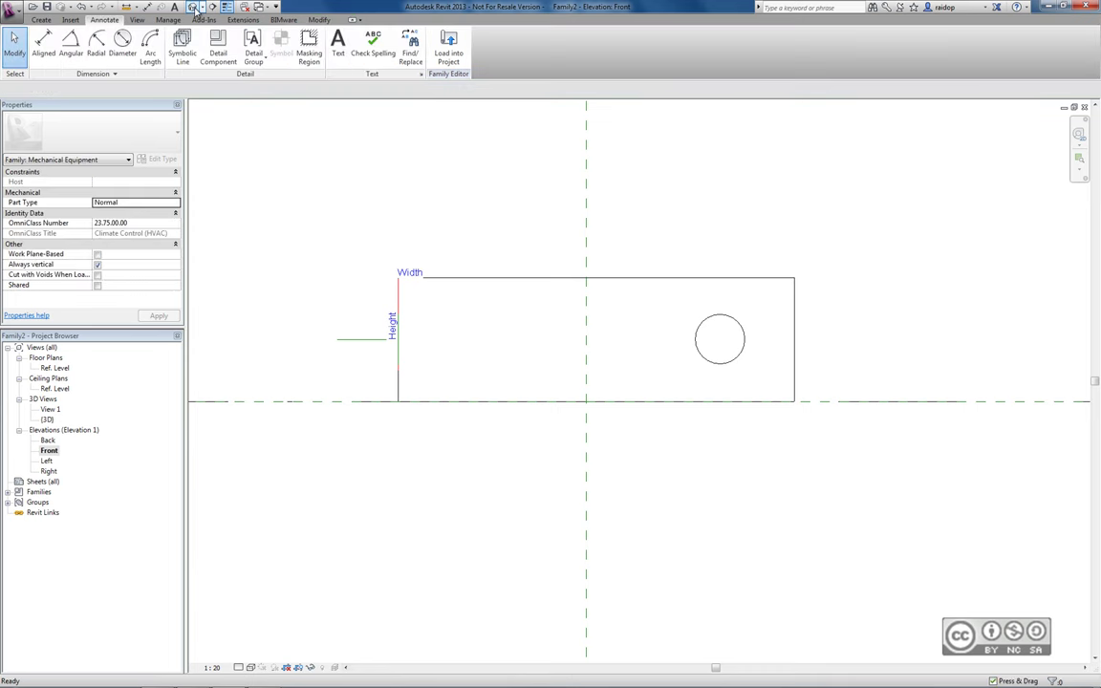
left_click(193, 8)
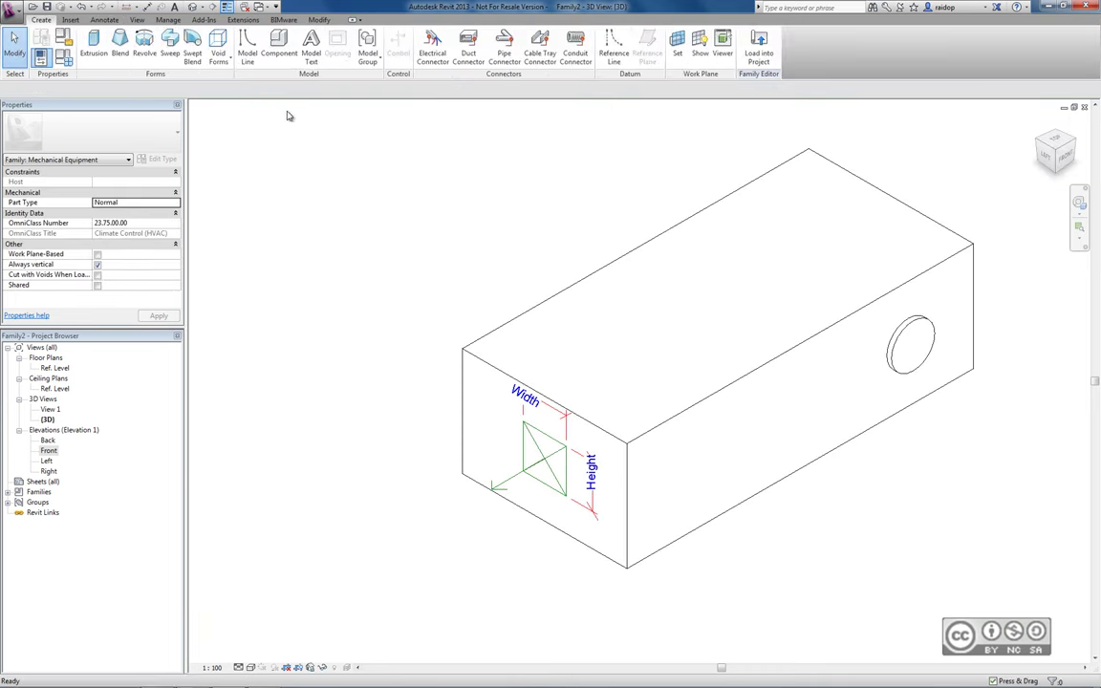
Step: Place a pipe connector on the round extrusion's circular edge
left_click(504, 46)
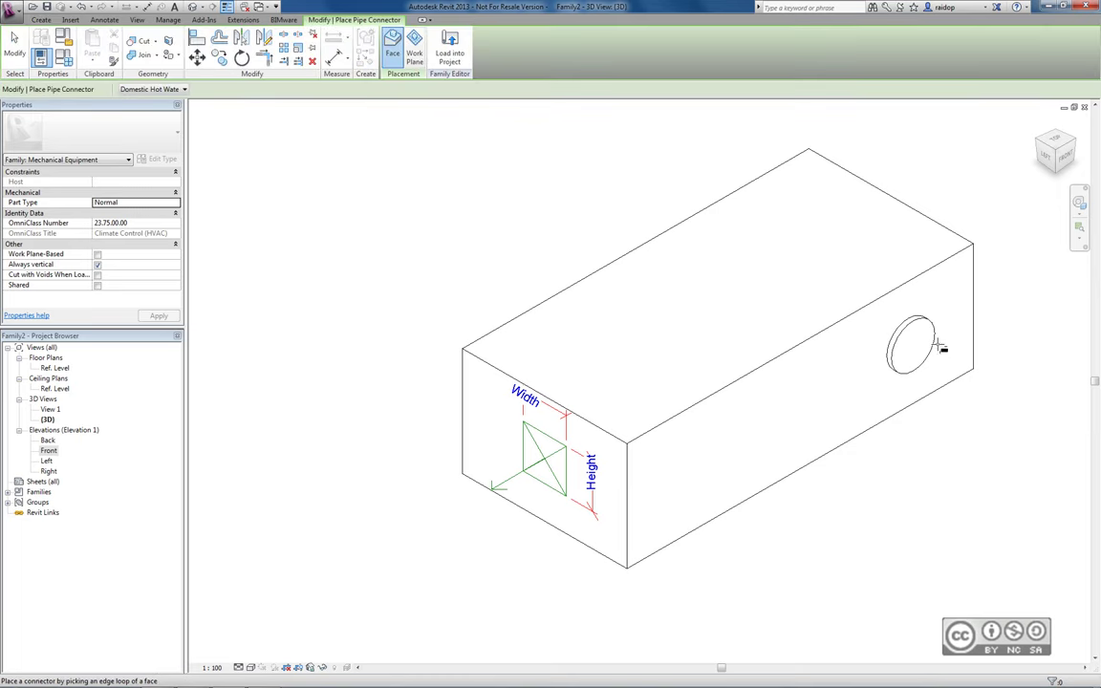
left_click(907, 331)
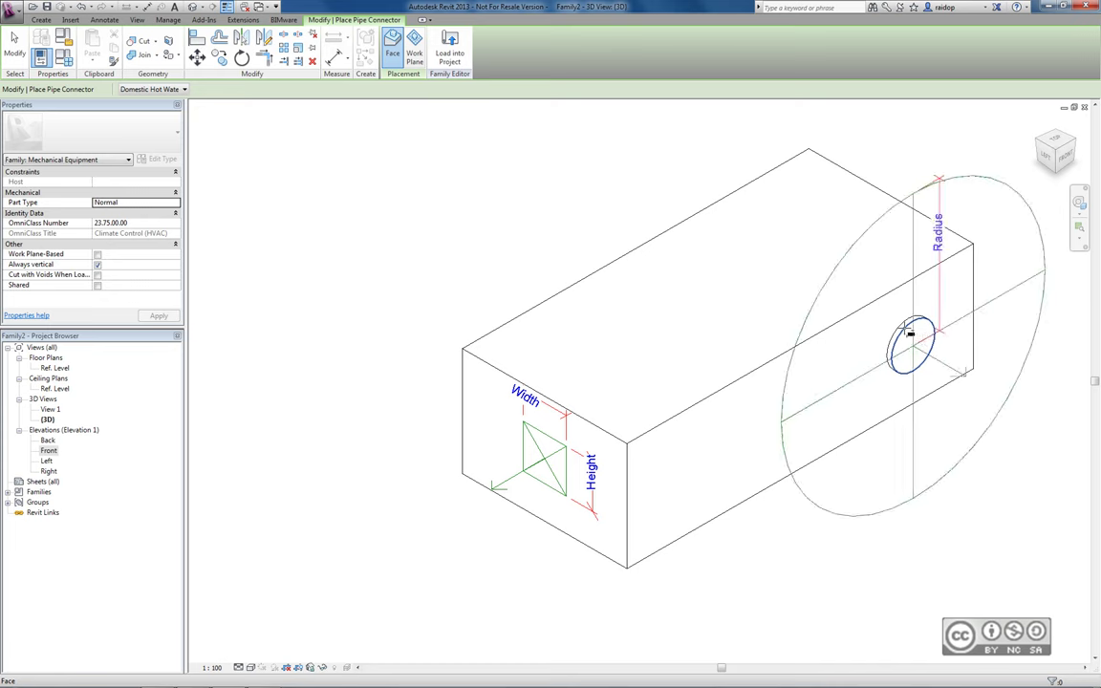
left_click(15, 48)
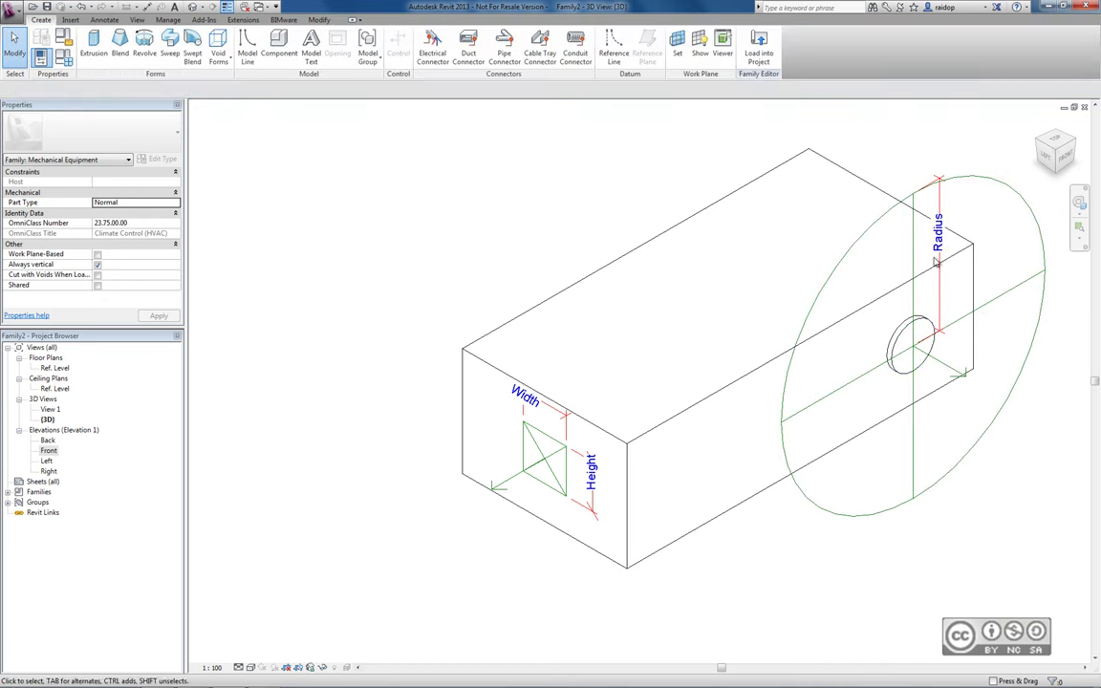
Step: Give the pipe connector a radius of 50.0
left_click(938, 236)
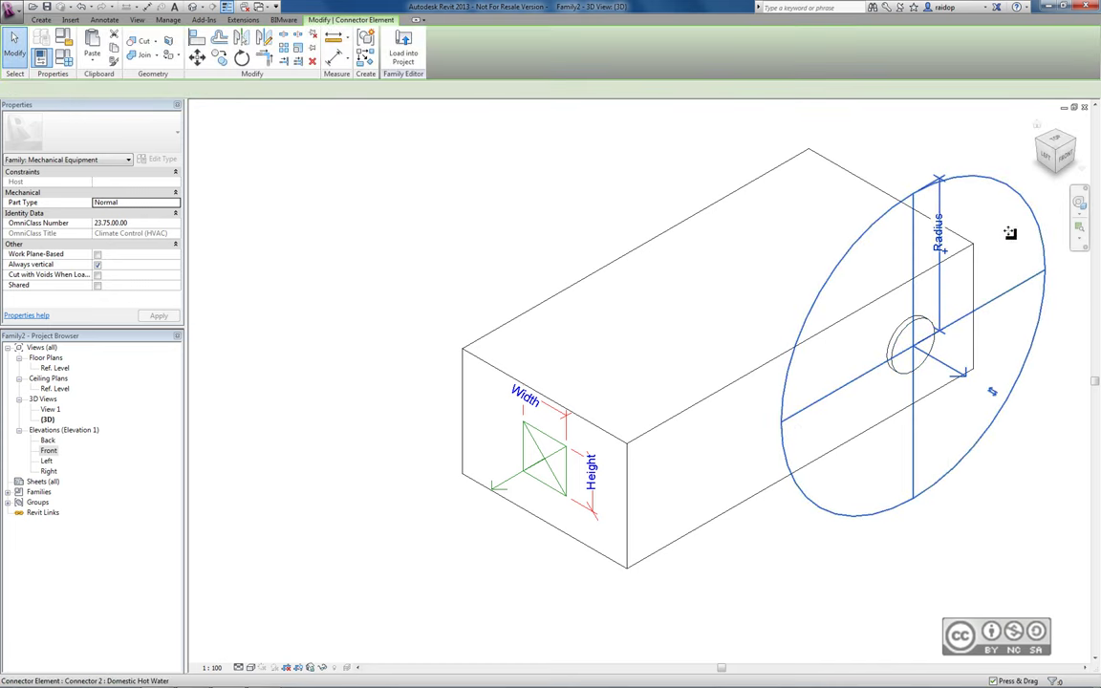
scroll(95, 239, "down", 1)
left_click(117, 275)
type("50.0")
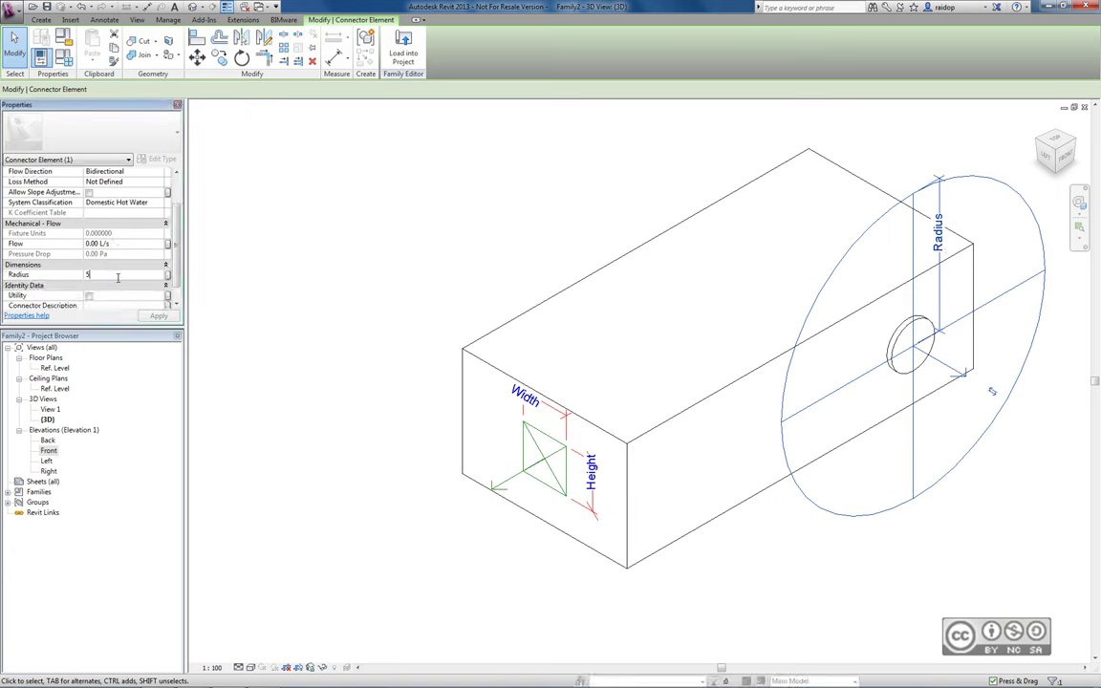
left_click(1015, 342)
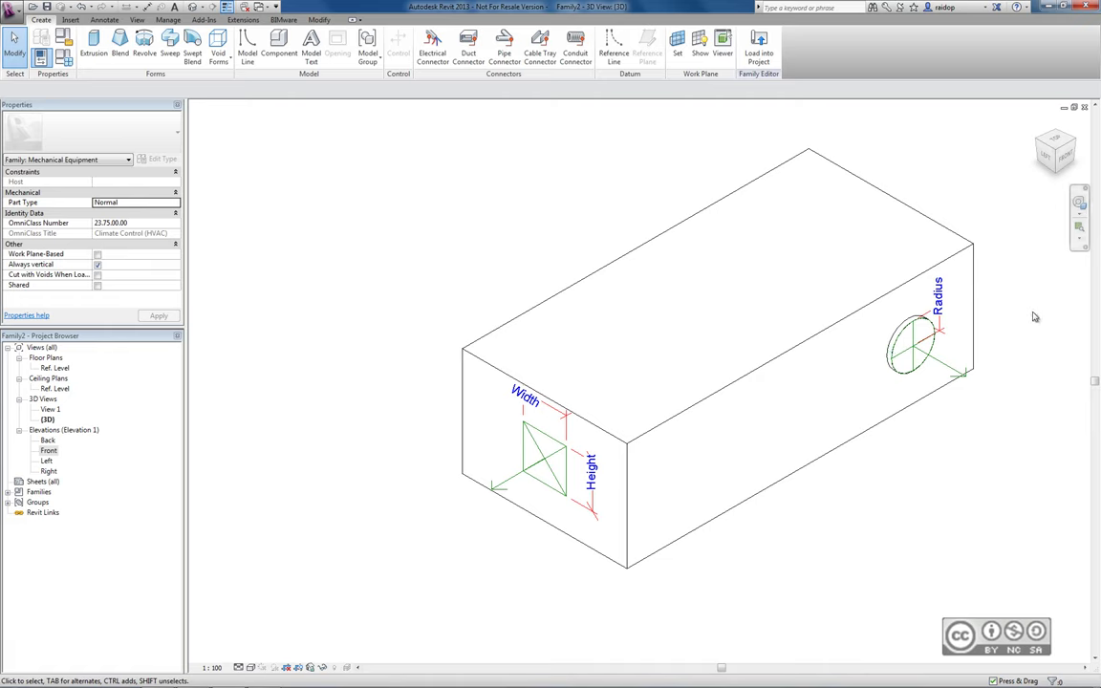
Step: Change Kaugus servast to 200.0 in Family Types, apply, and confirm with OK
left_click(64, 58)
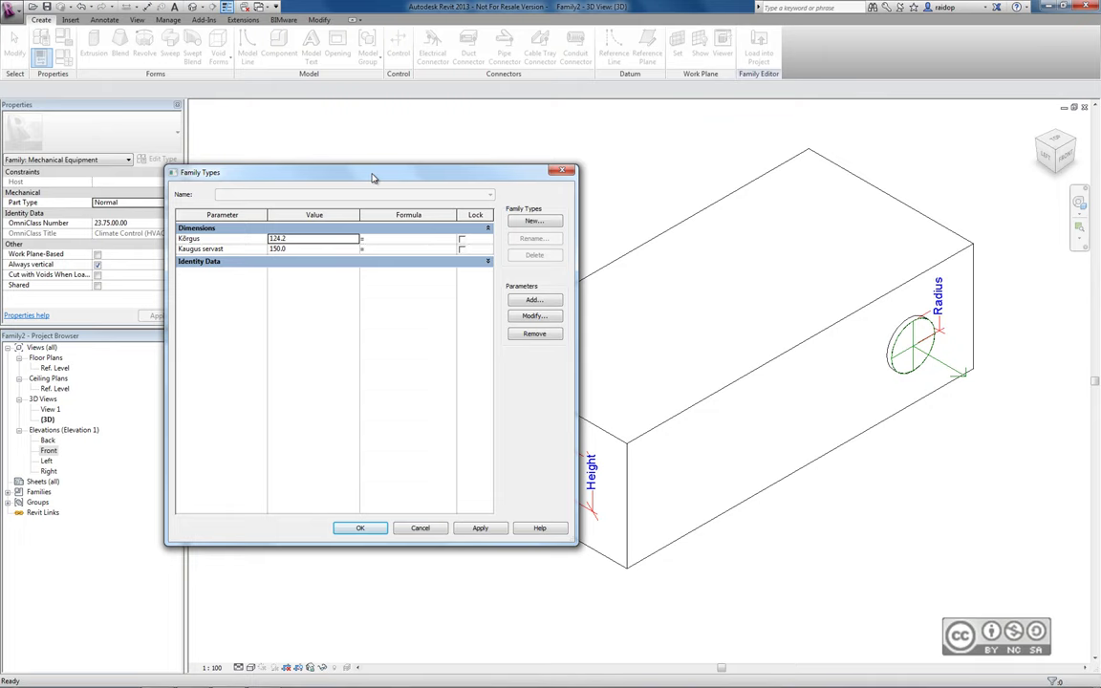
left_click(310, 249)
type("200")
left_click(482, 529)
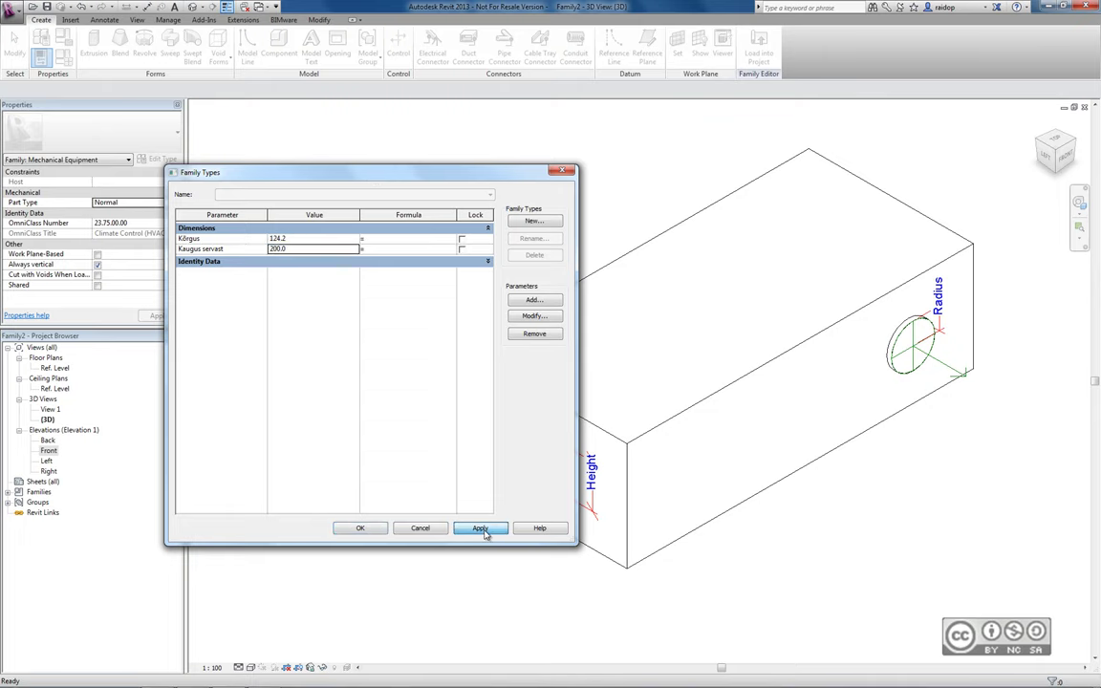
left_click(365, 530)
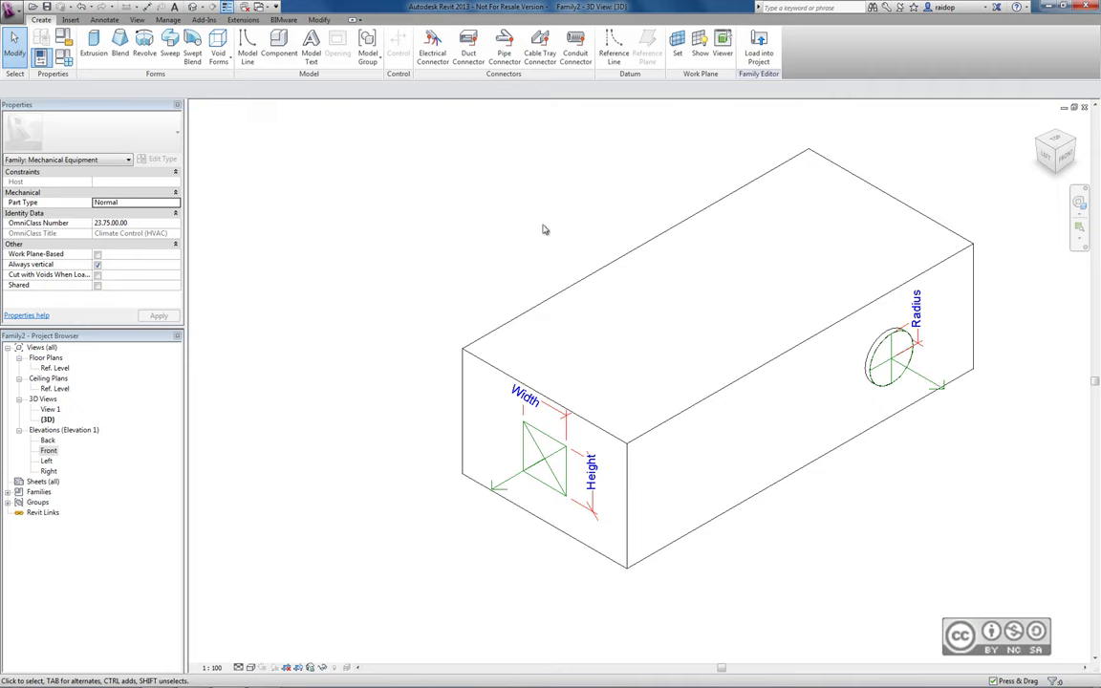
Step: Place a second pipe connector on the box's side-face work plane, then open the Front elevation
left_click(503, 43)
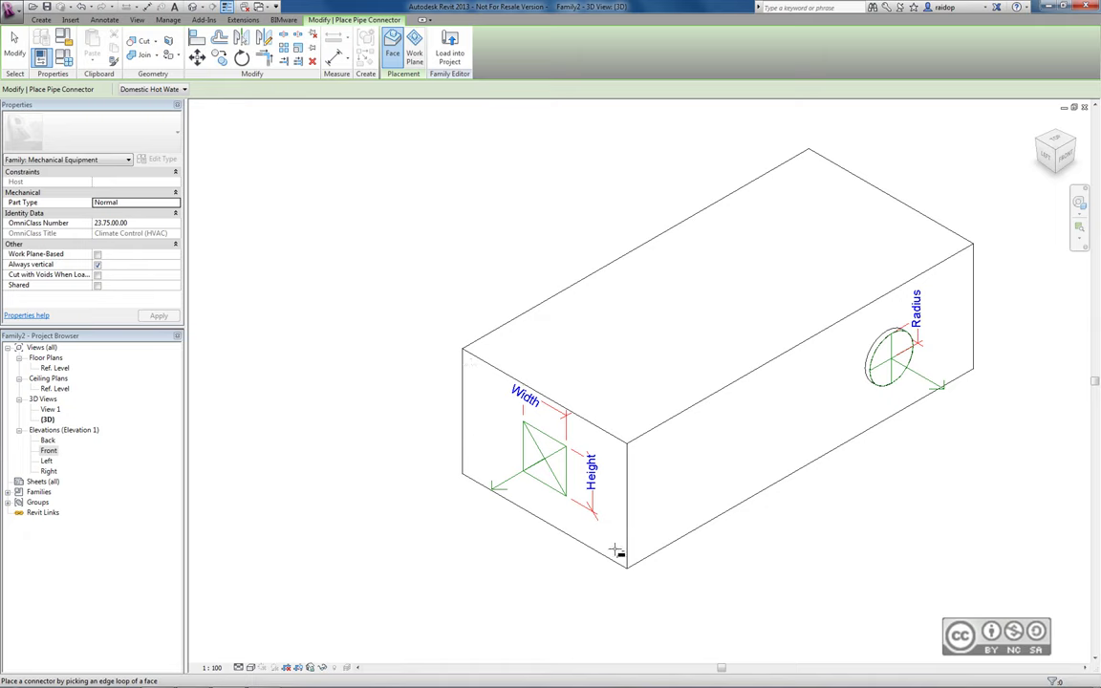
left_click(414, 50)
left_click(289, 316)
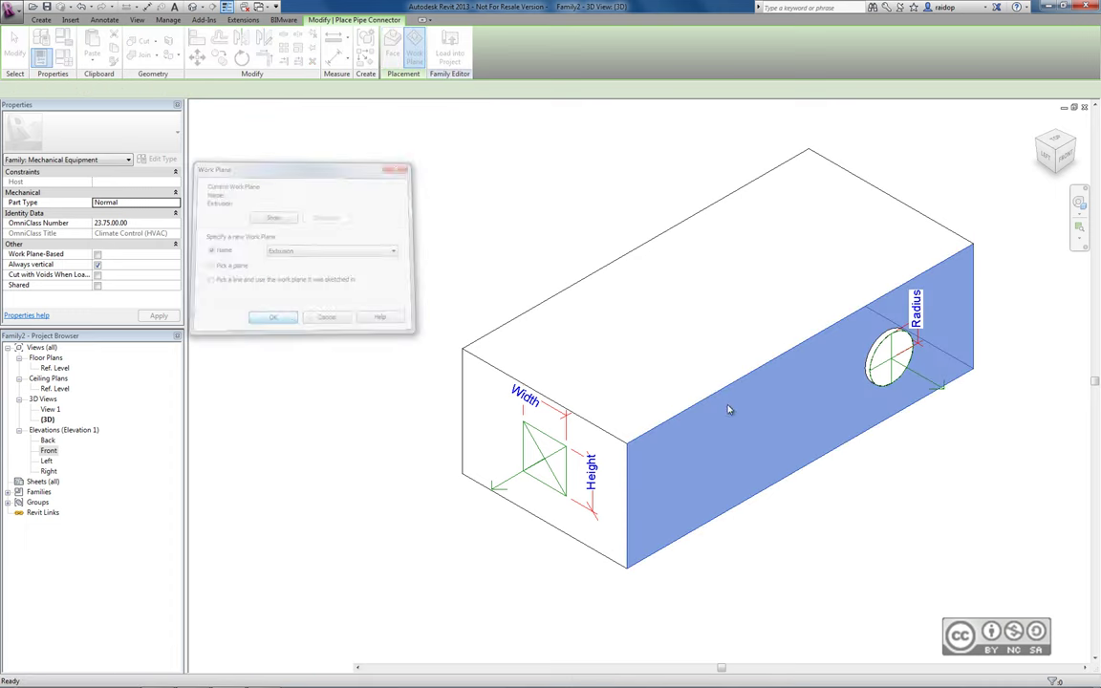
left_click(658, 369)
key("Escape")
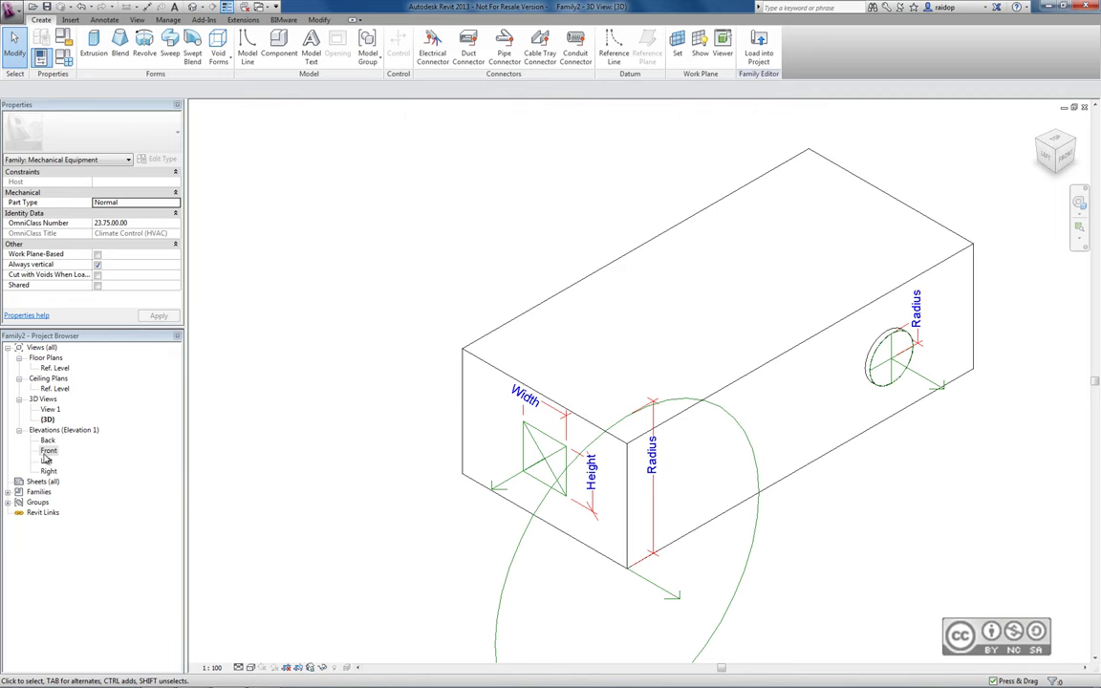
left_click(48, 451)
double_click(48, 451)
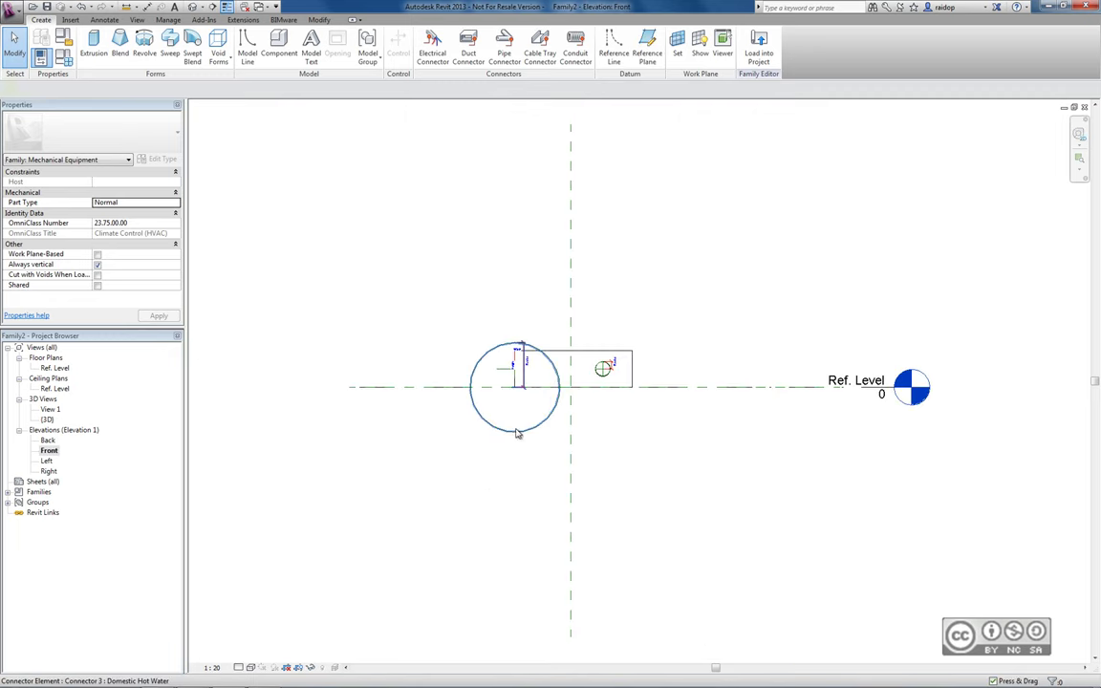
Step: Set the second pipe connector's radius to 50
left_click(484, 354)
left_click(136, 254)
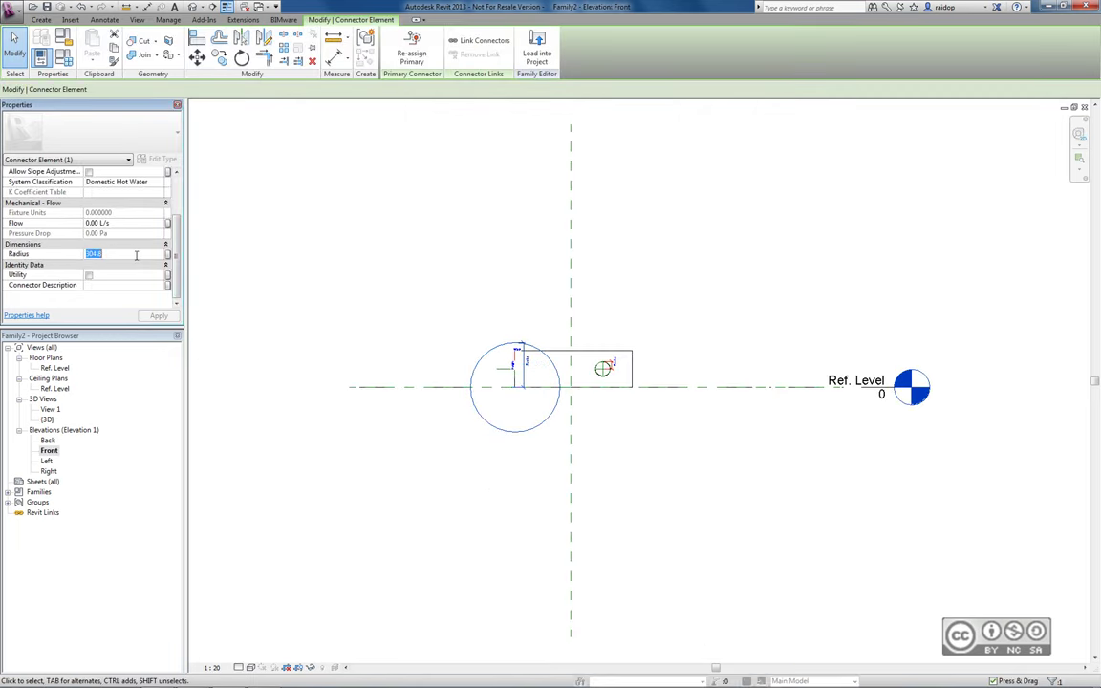
type("50")
key("Return")
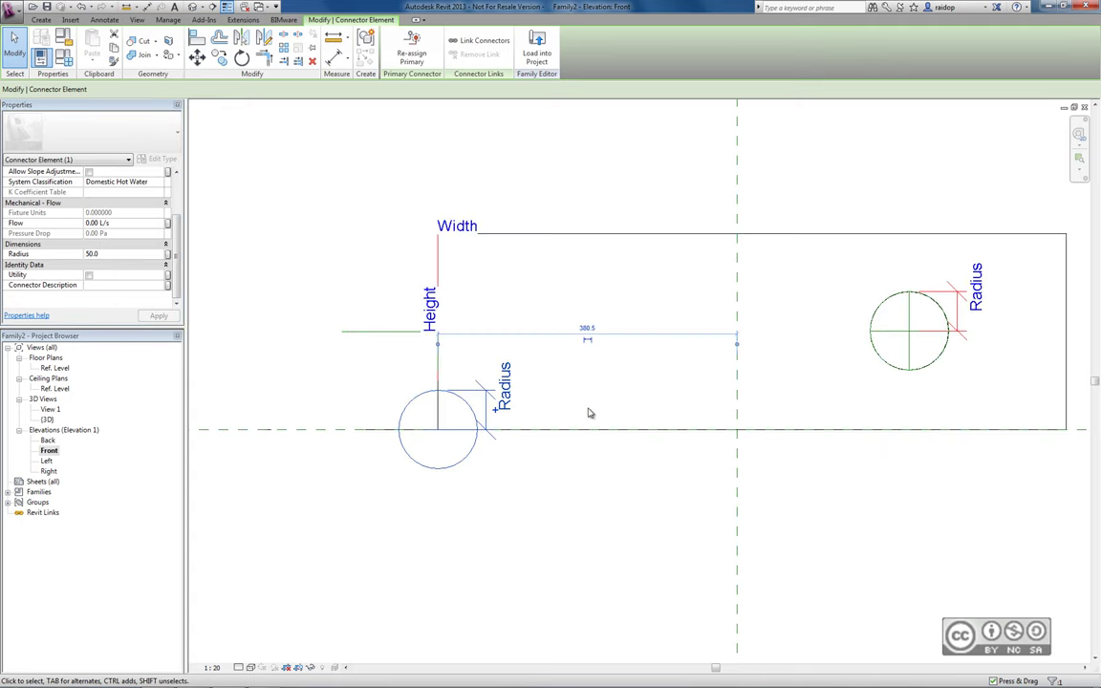
Step: Move the connector higher, 150 from the centre reference plane, then return to the 3D view
left_click(197, 57)
left_click(356, 349)
left_click(539, 260)
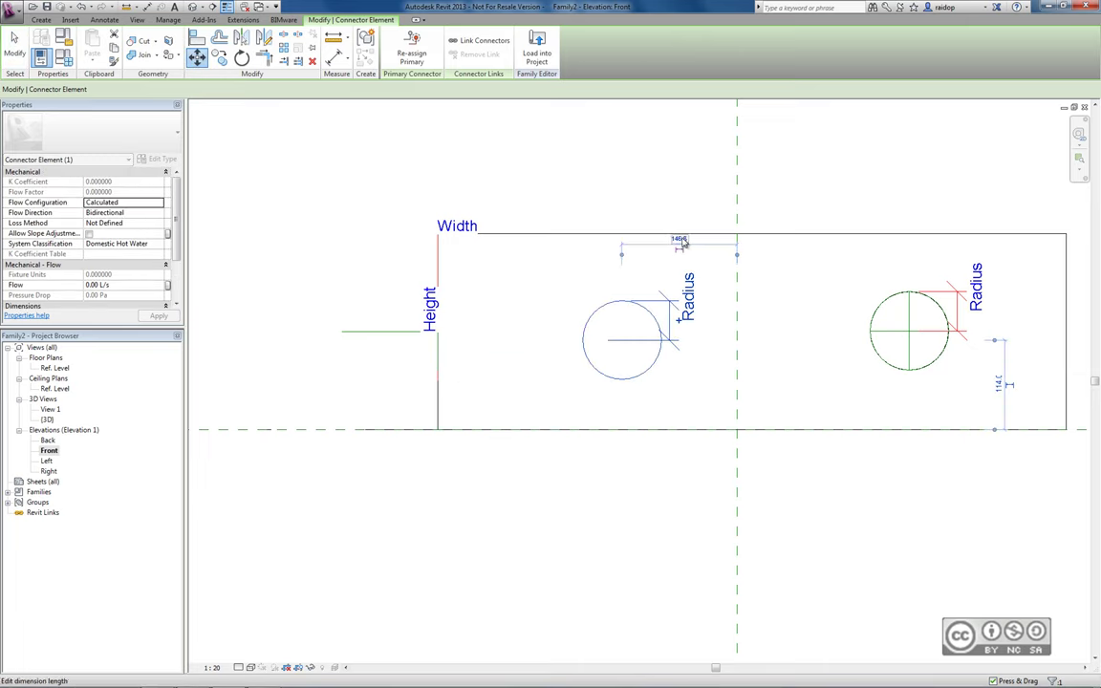
left_click(679, 239)
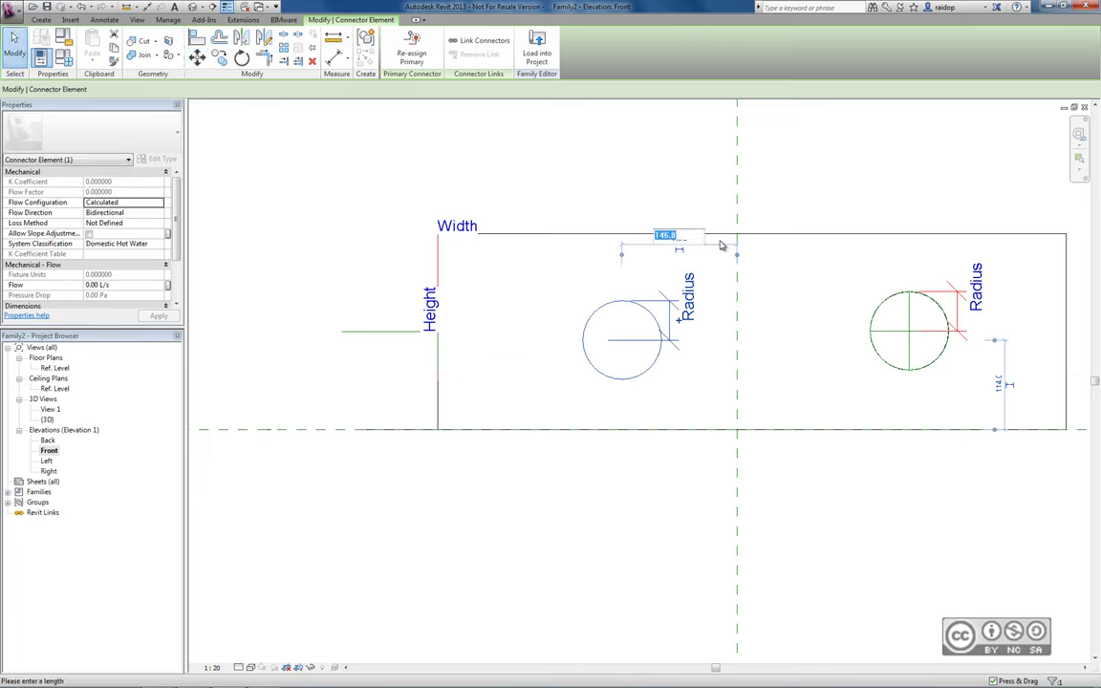
type("150")
key("Return")
left_click(672, 401)
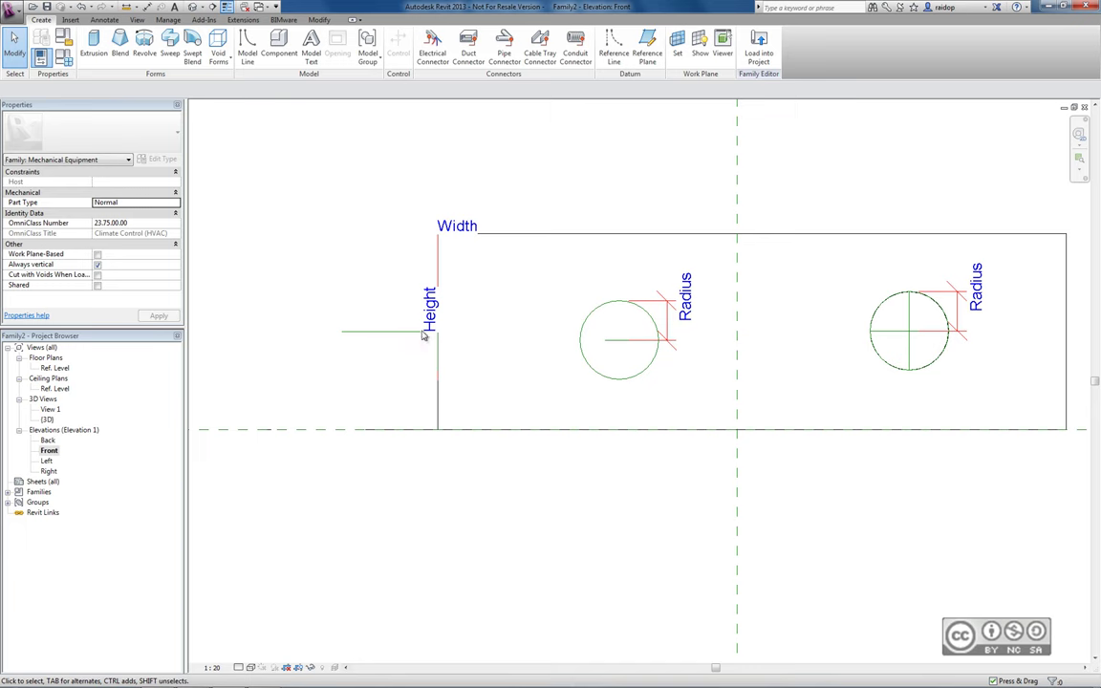
key("3")
key("d")
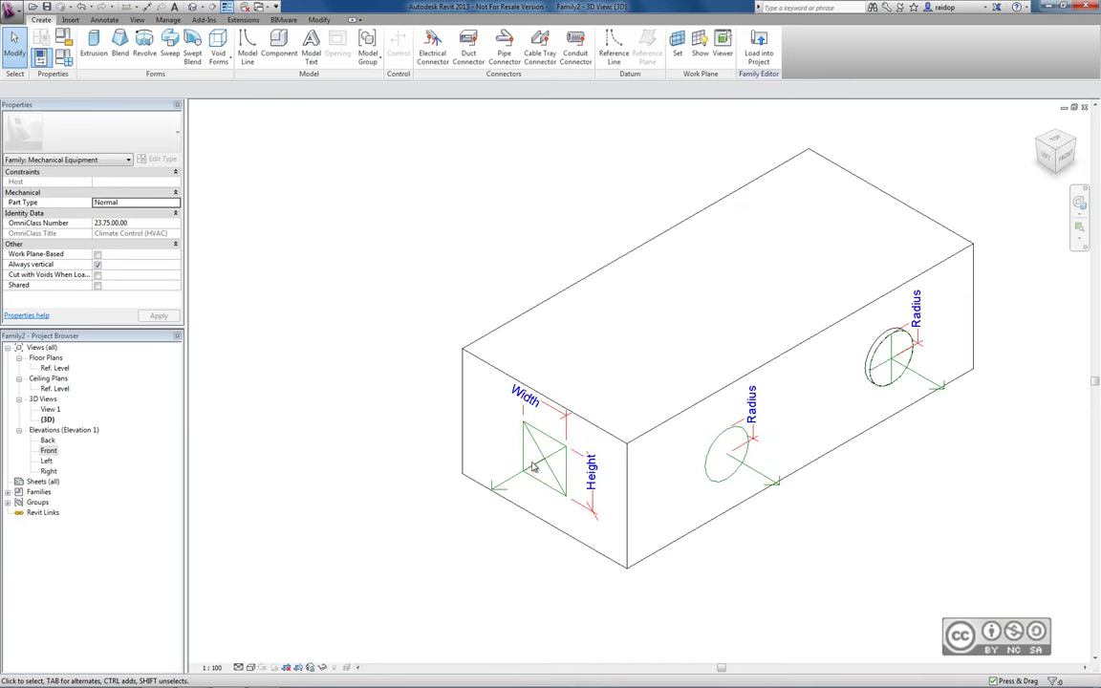
double_click(45, 460)
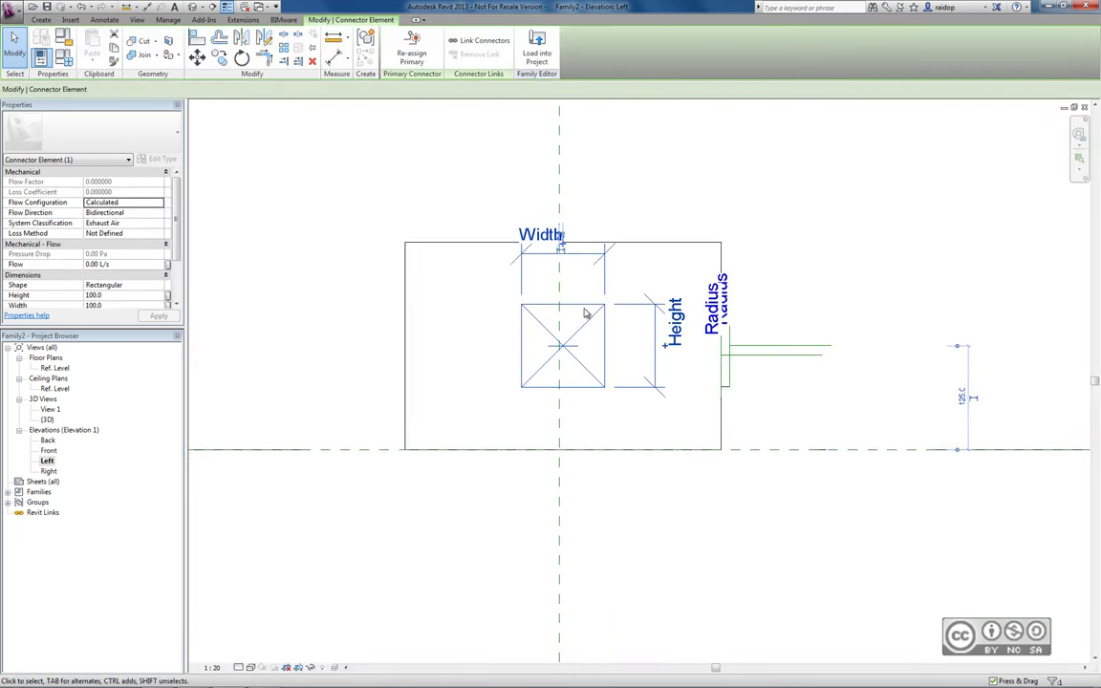
left_click(197, 57)
left_click(616, 366)
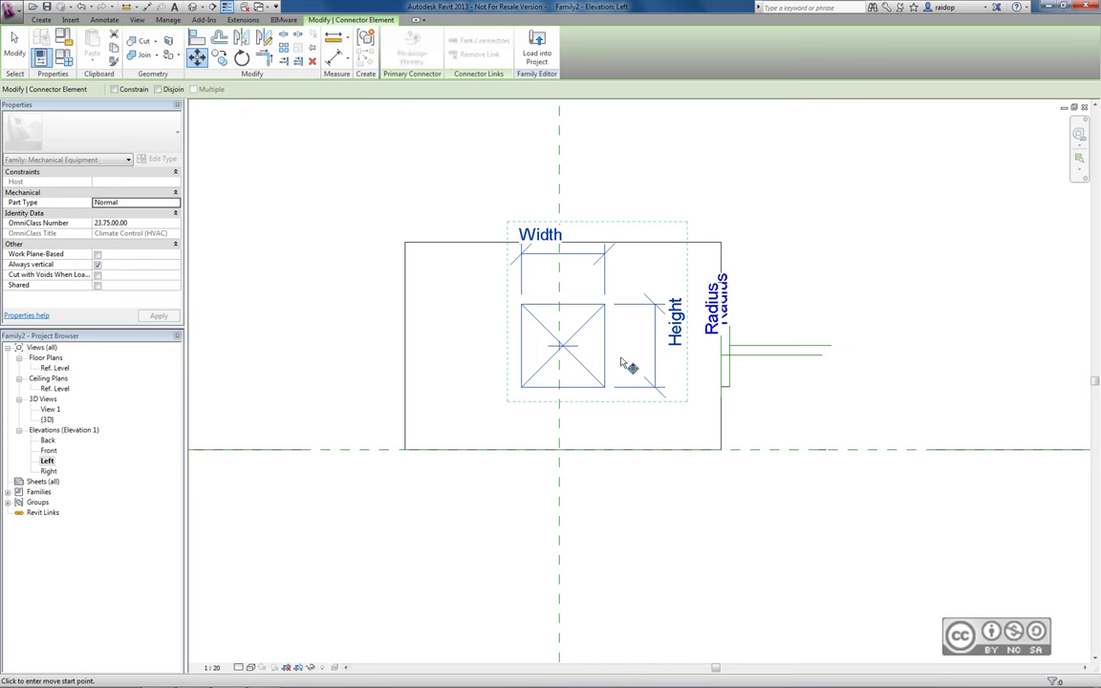
left_click(425, 306)
left_click(601, 330)
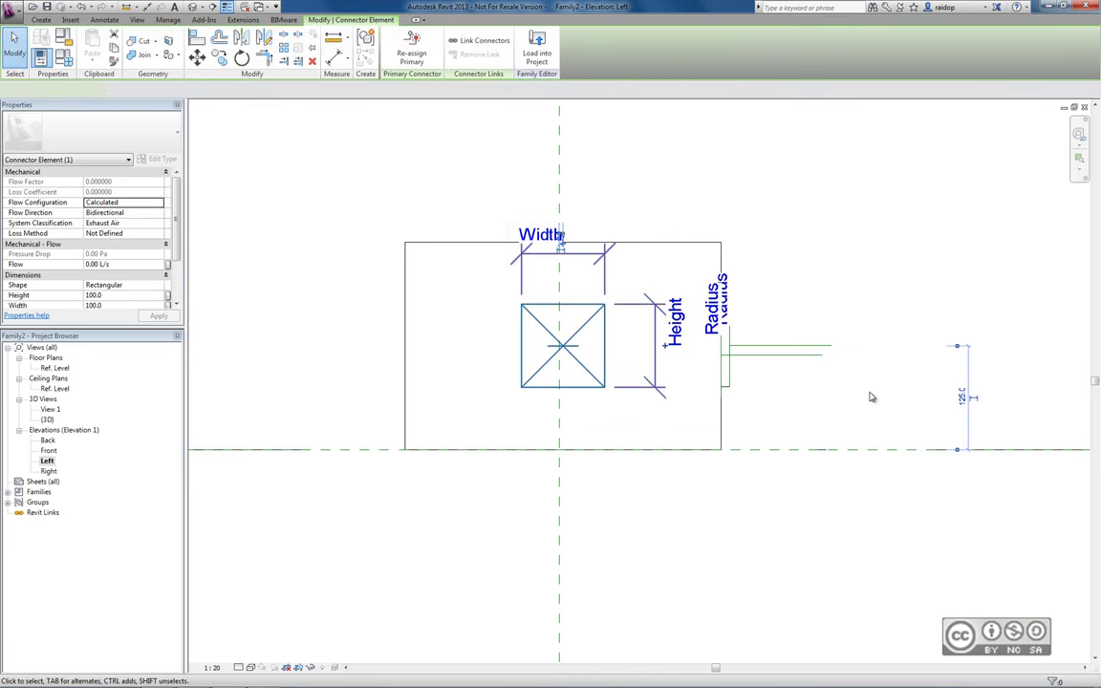
left_click(963, 398)
key("Return")
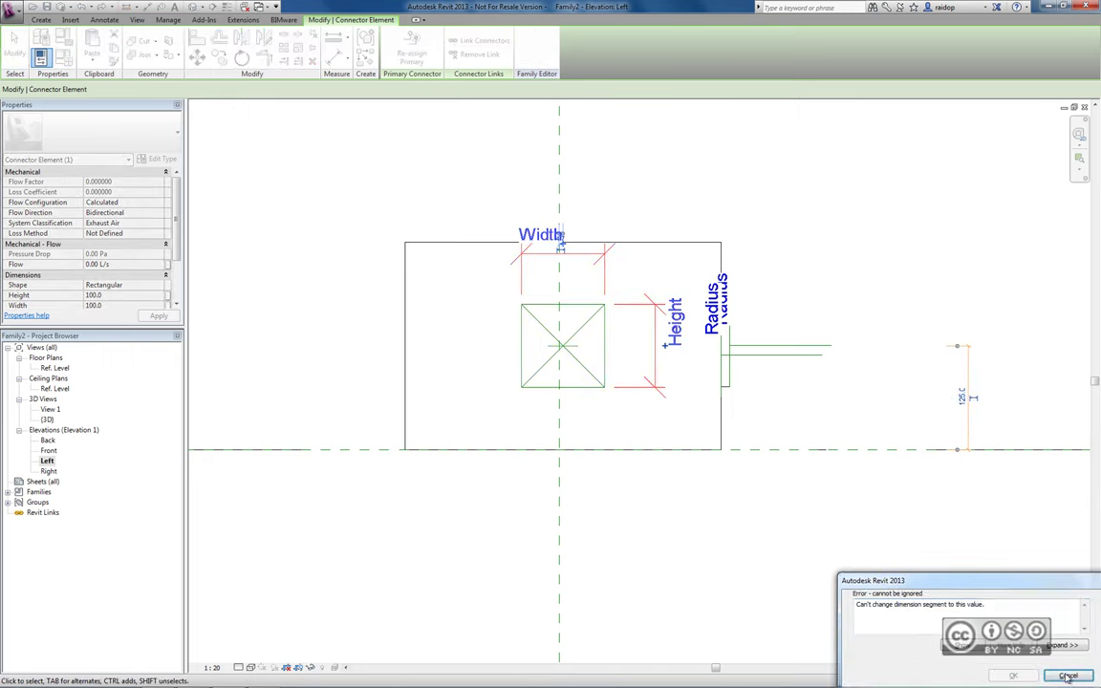
key("Escape")
key("Escape")
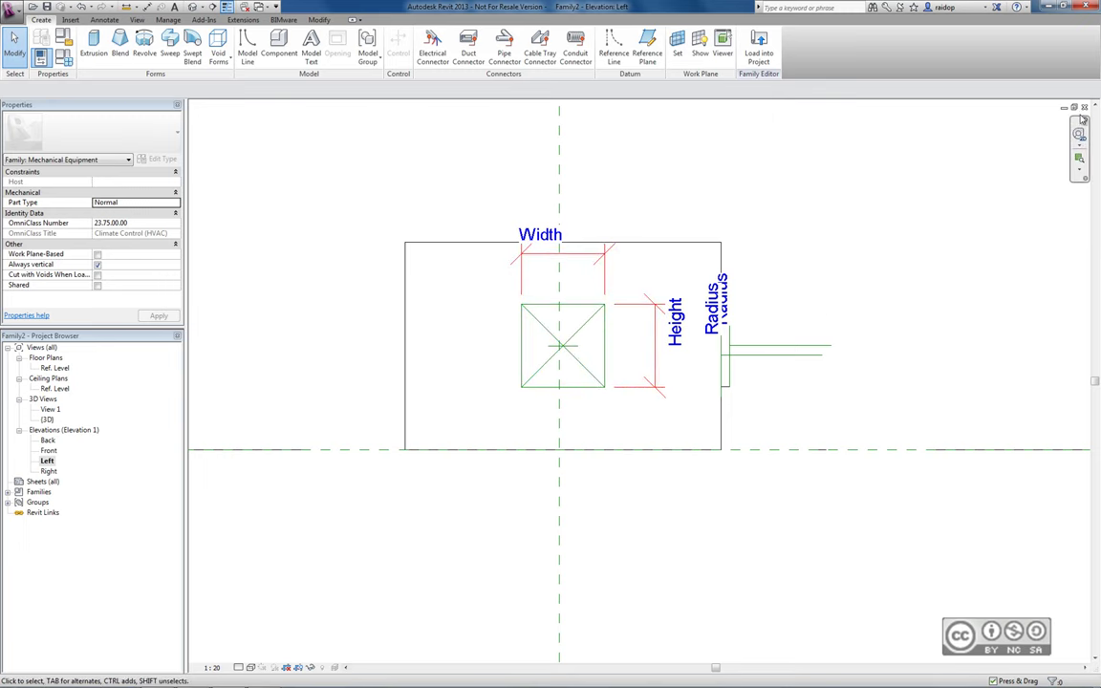
key("3")
key("d")
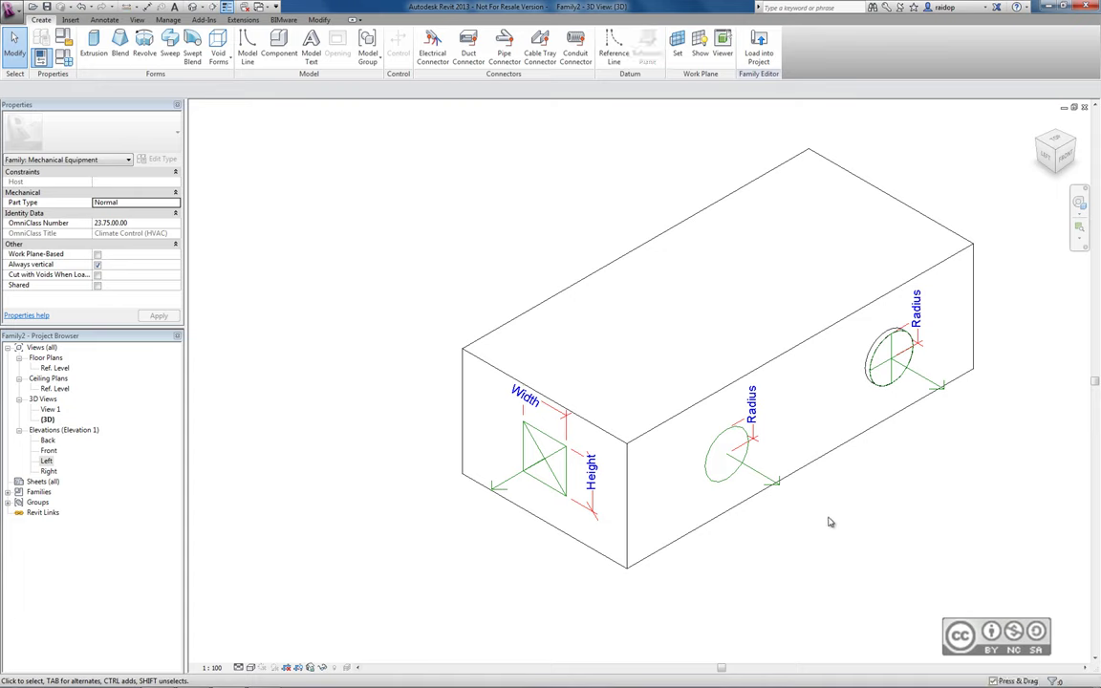
left_click(689, 492)
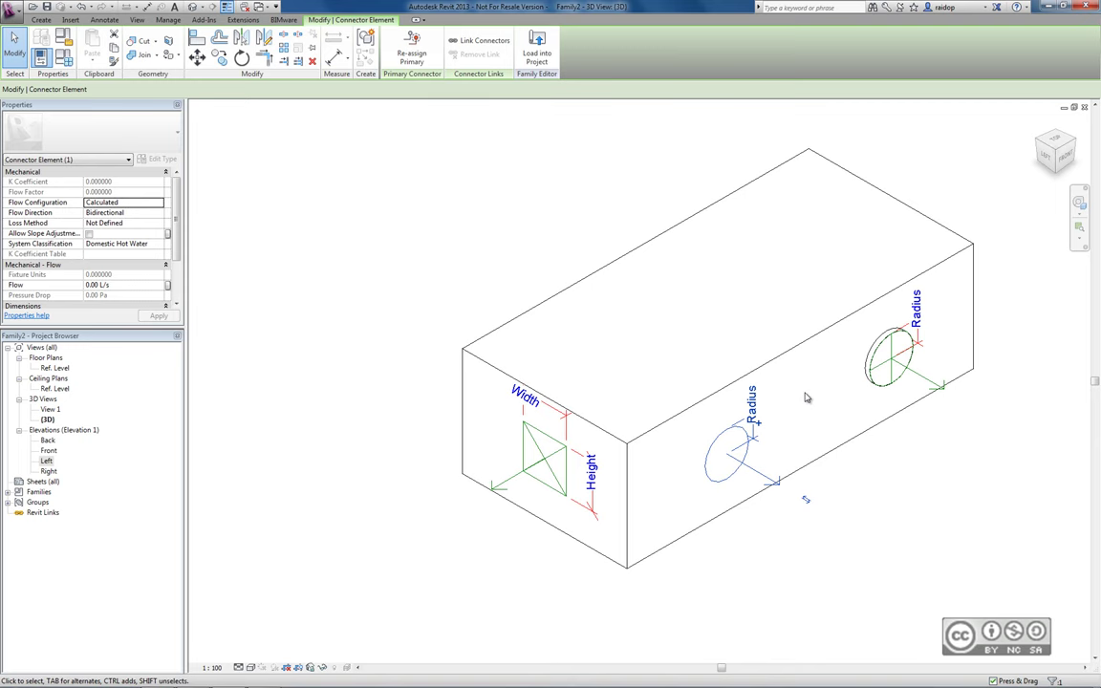
left_click(382, 287)
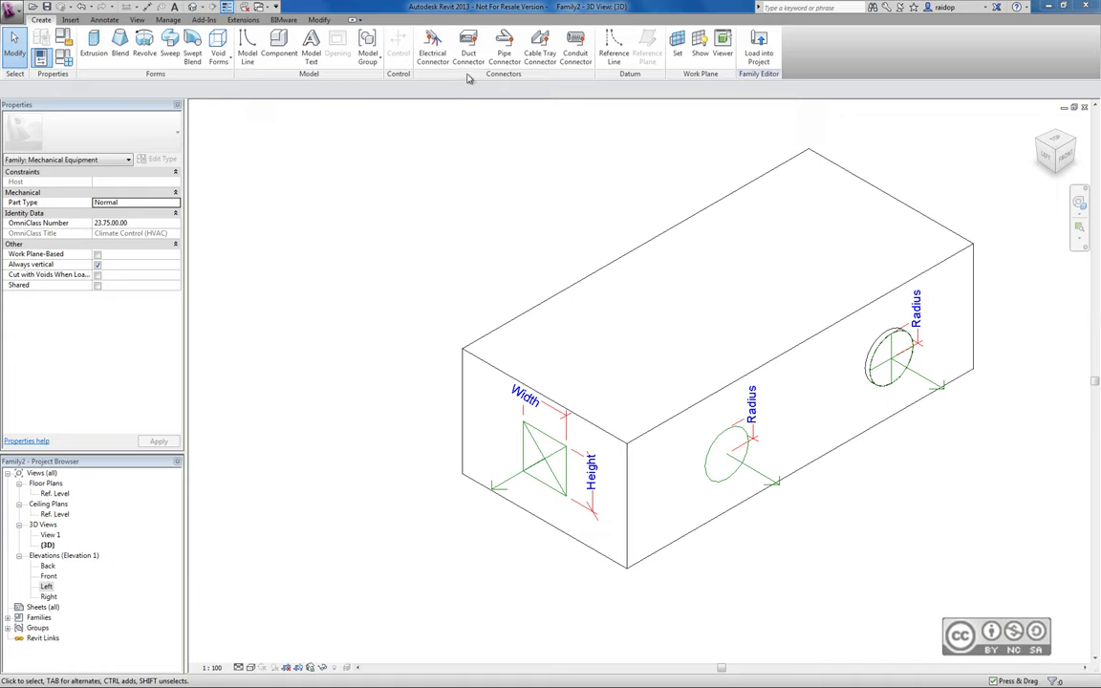
left_click(468, 44)
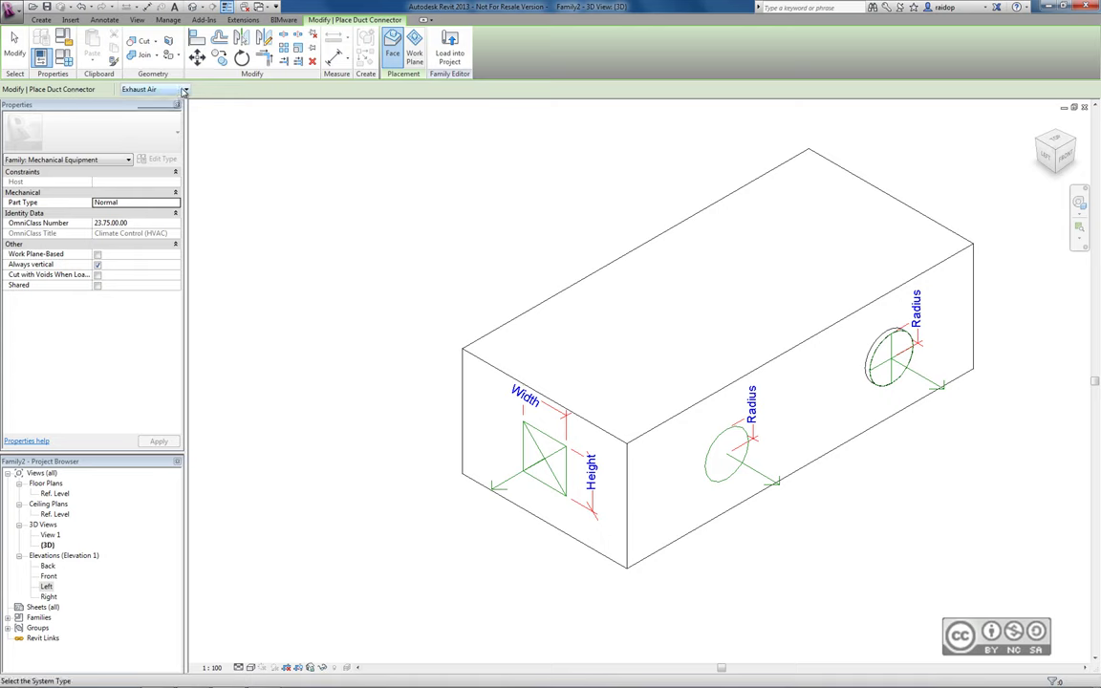
left_click(184, 91)
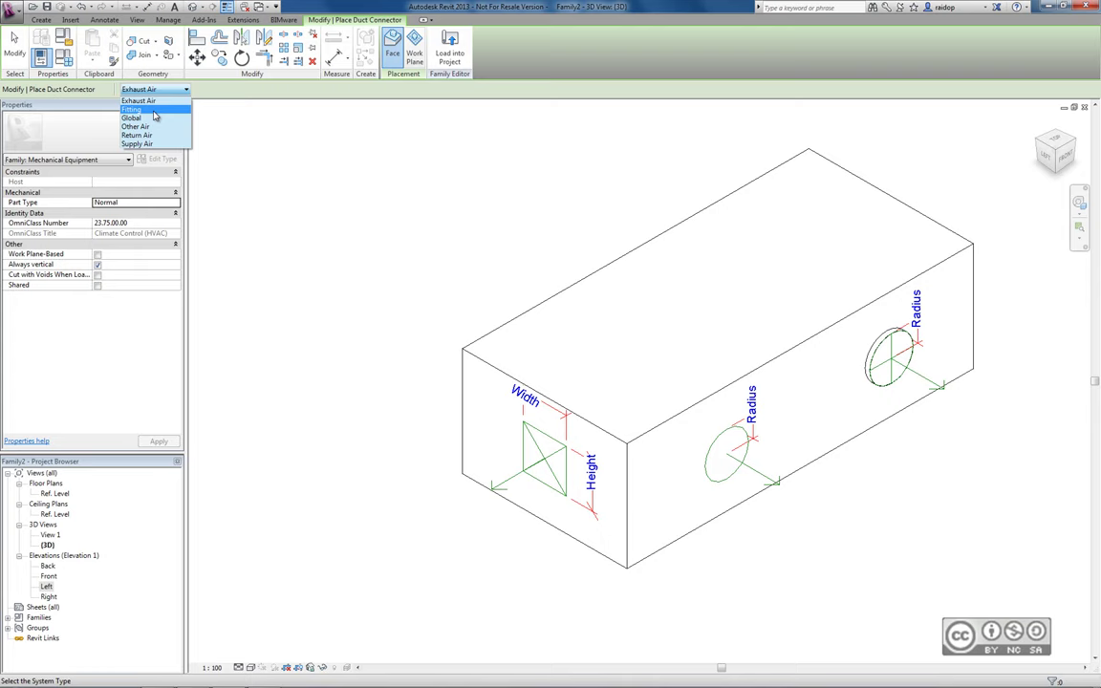
left_click(154, 116)
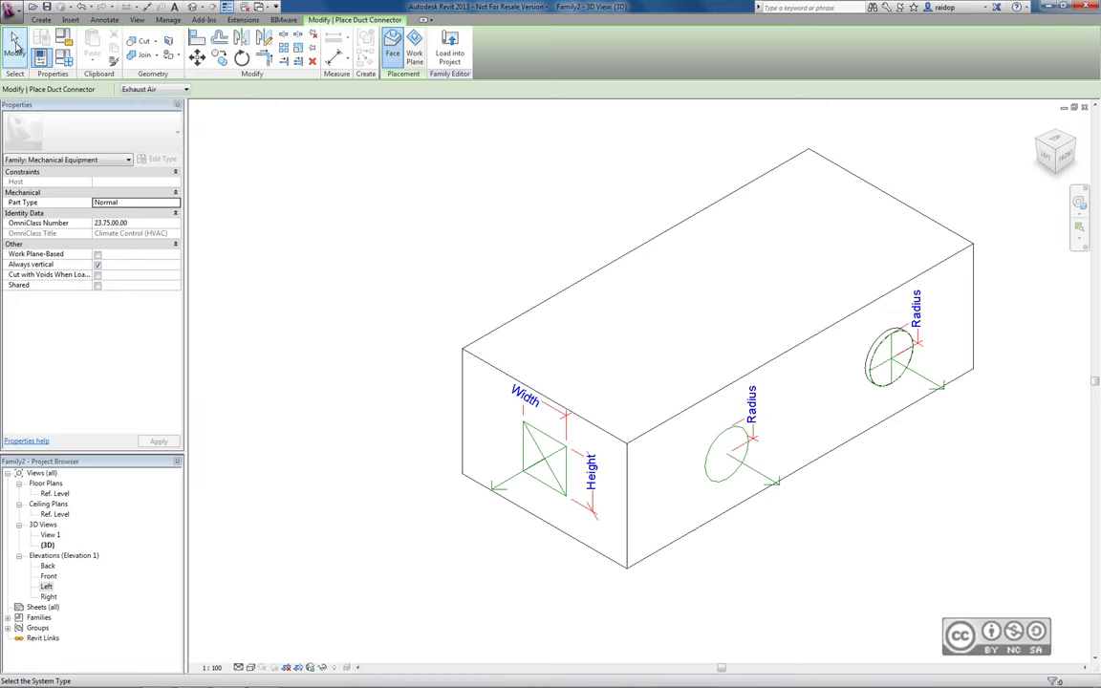
key("Escape")
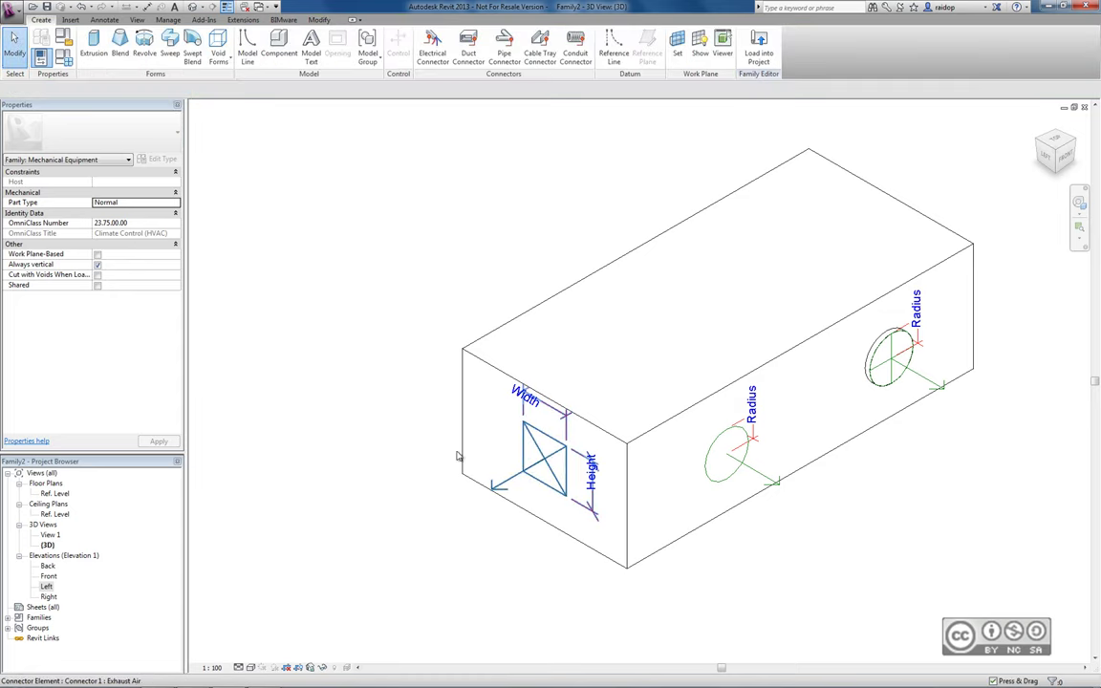
Step: Select the rectangular duct connector, keep Exhaust Air as its system classification, and list Flow Configuration options
left_click(405, 411)
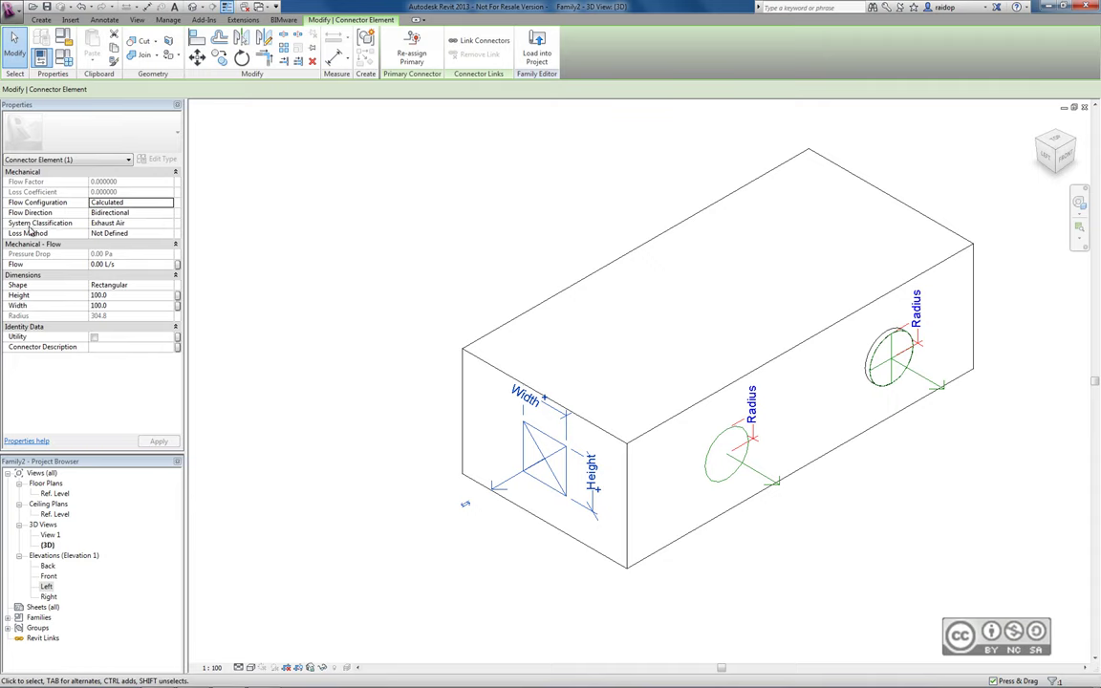
left_click(153, 224)
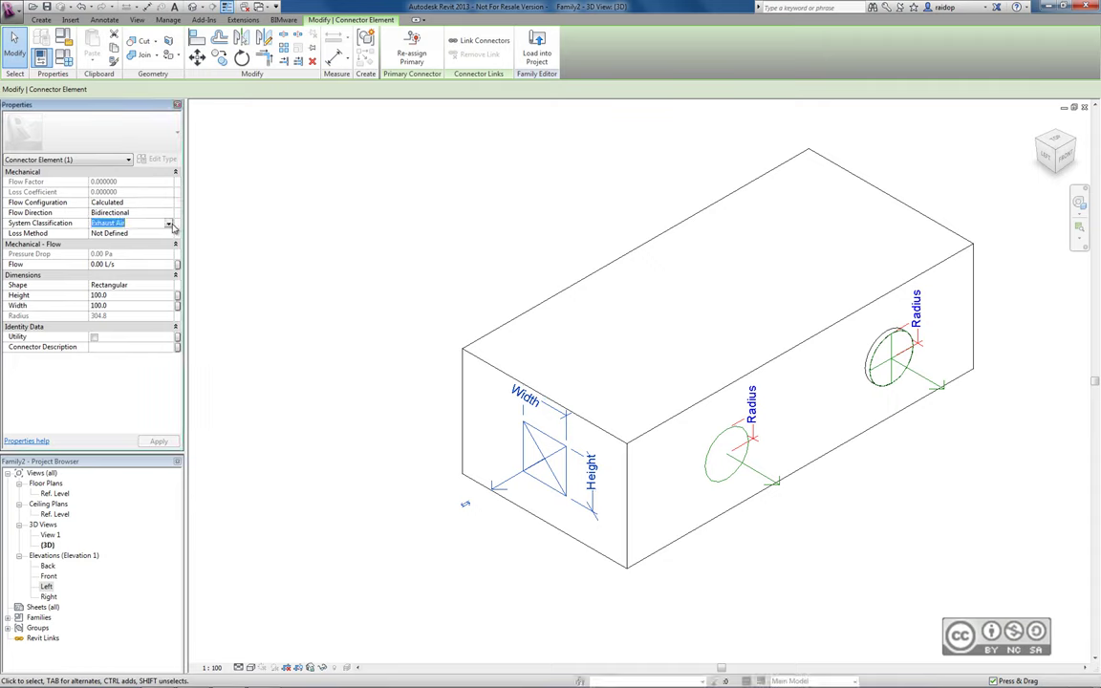
left_click(167, 223)
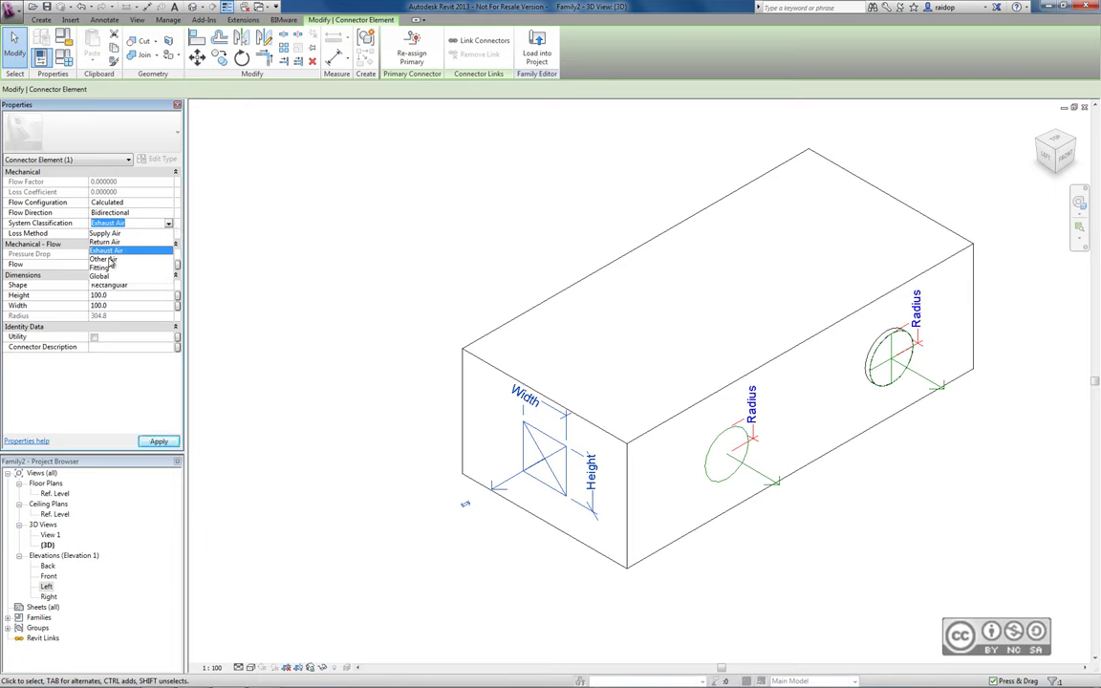
left_click(46, 205)
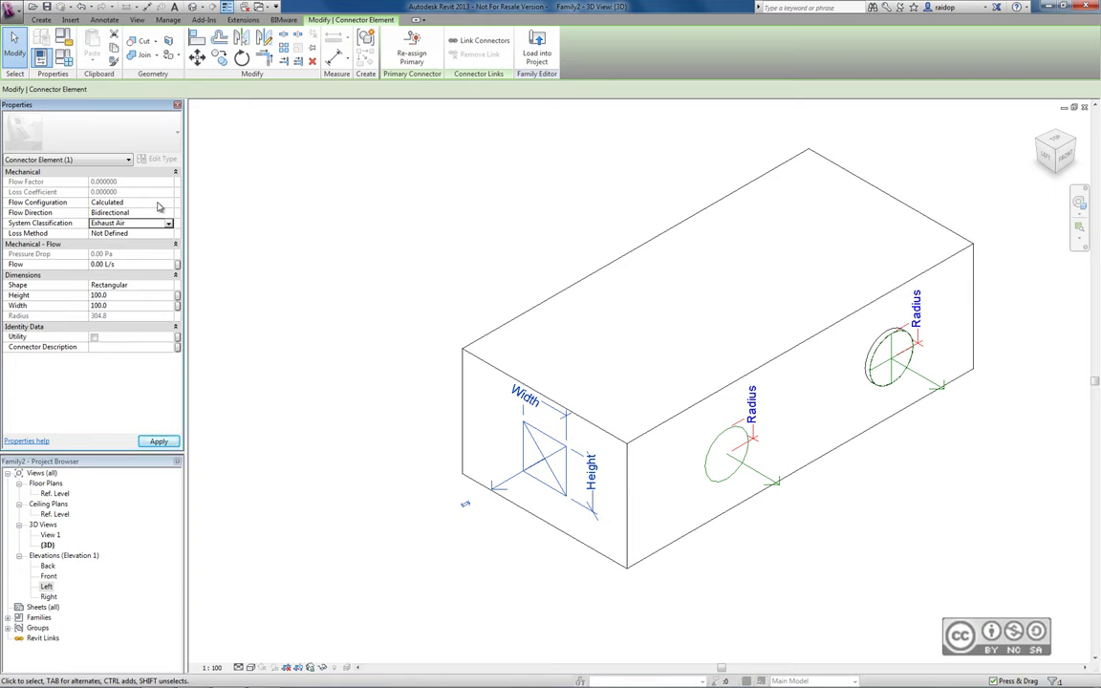
left_click(159, 203)
left_click(169, 203)
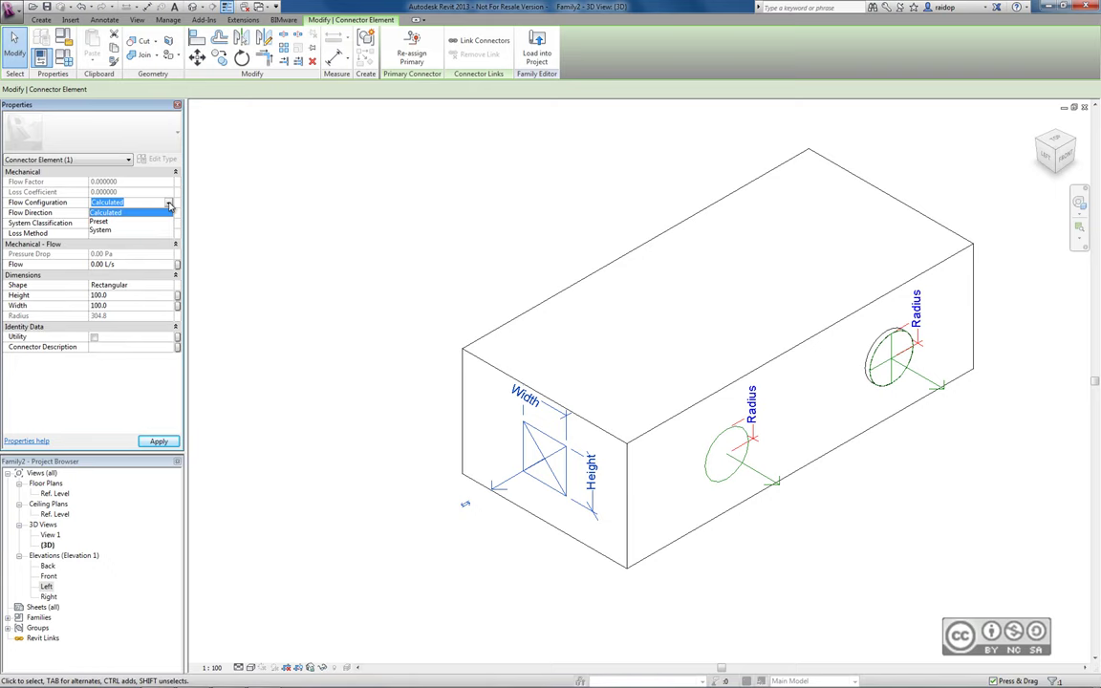
Step: Switch the duct connector's flow configuration from Preset to System, then to Calculated, and apply
left_click(115, 221)
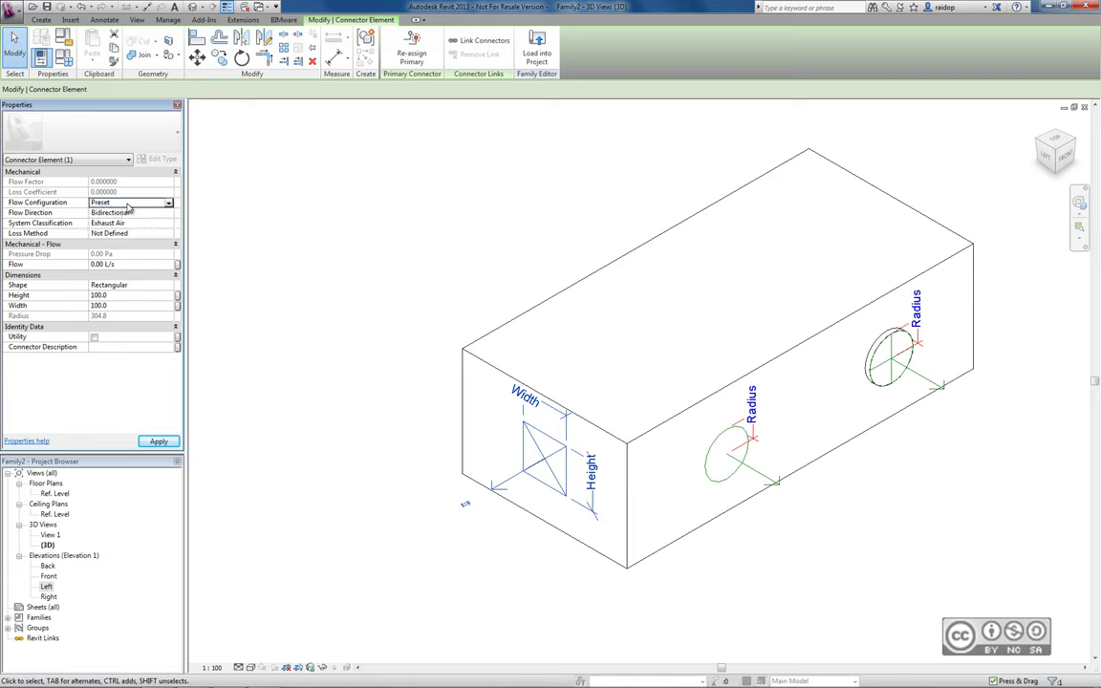
left_click(128, 206)
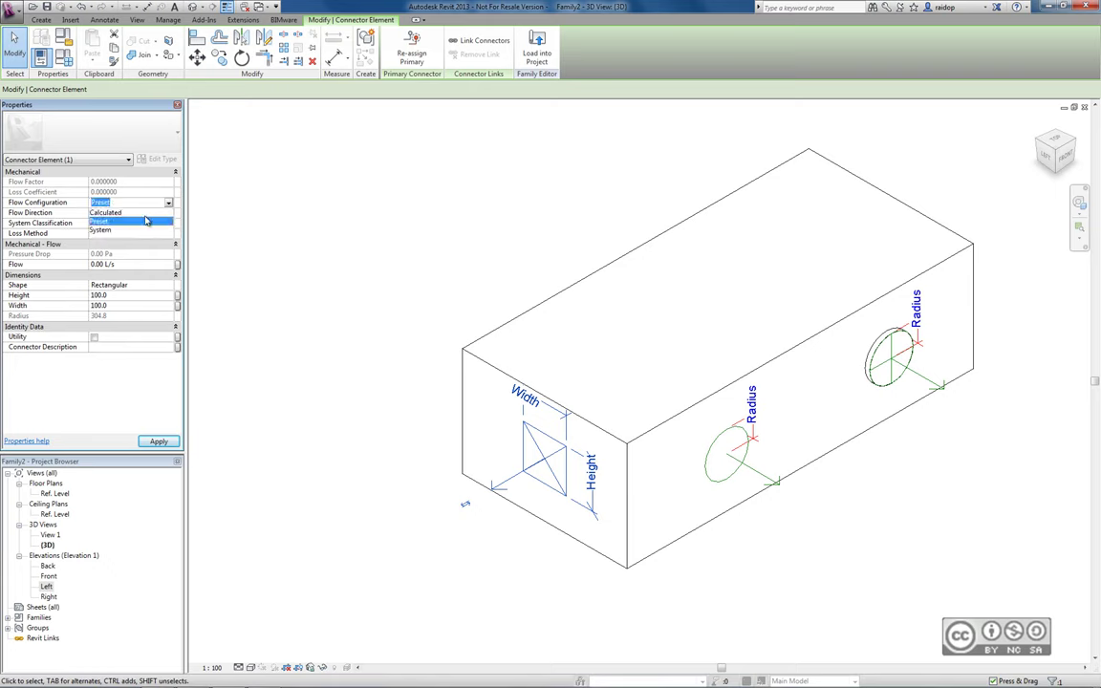
left_click(105, 231)
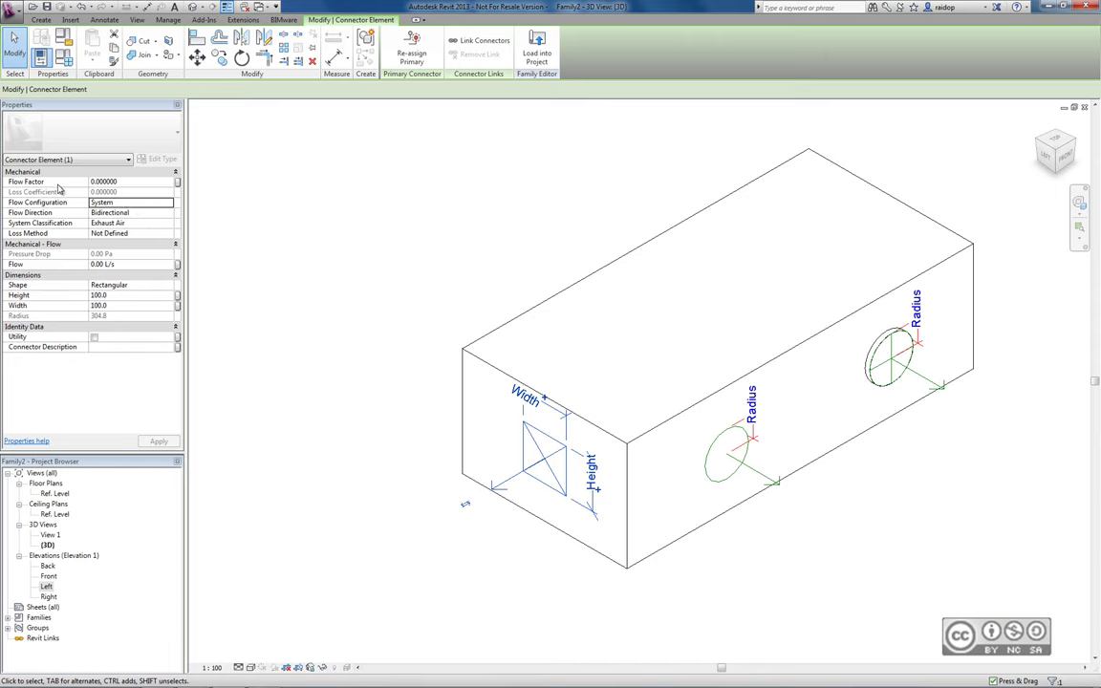
left_click(124, 182)
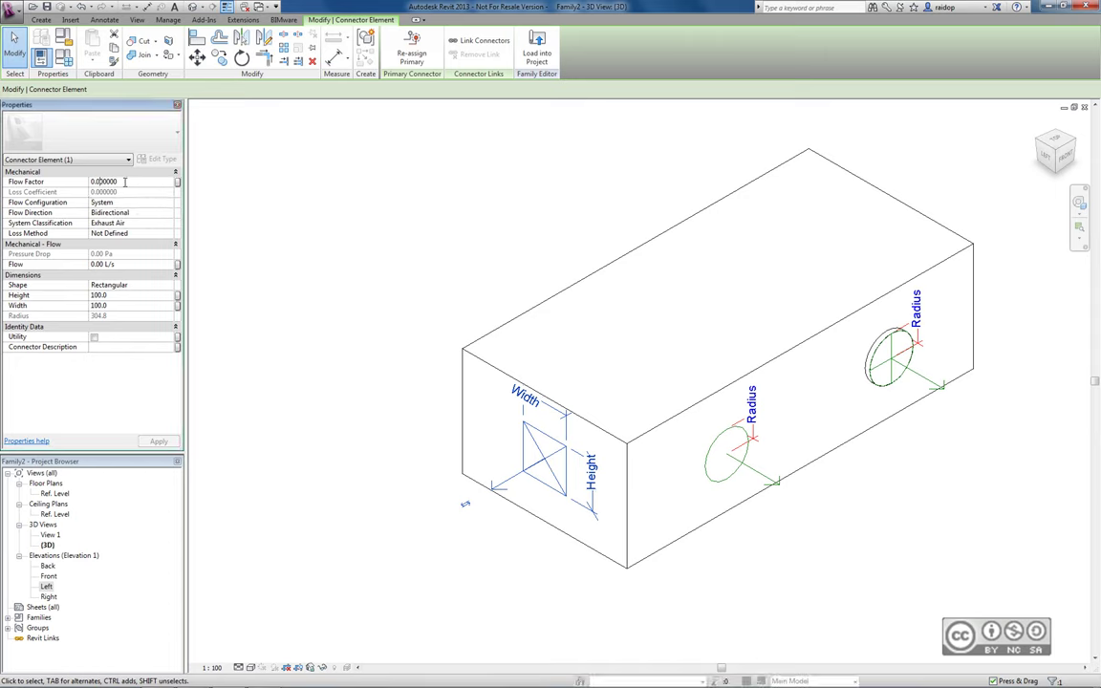
left_click(124, 202)
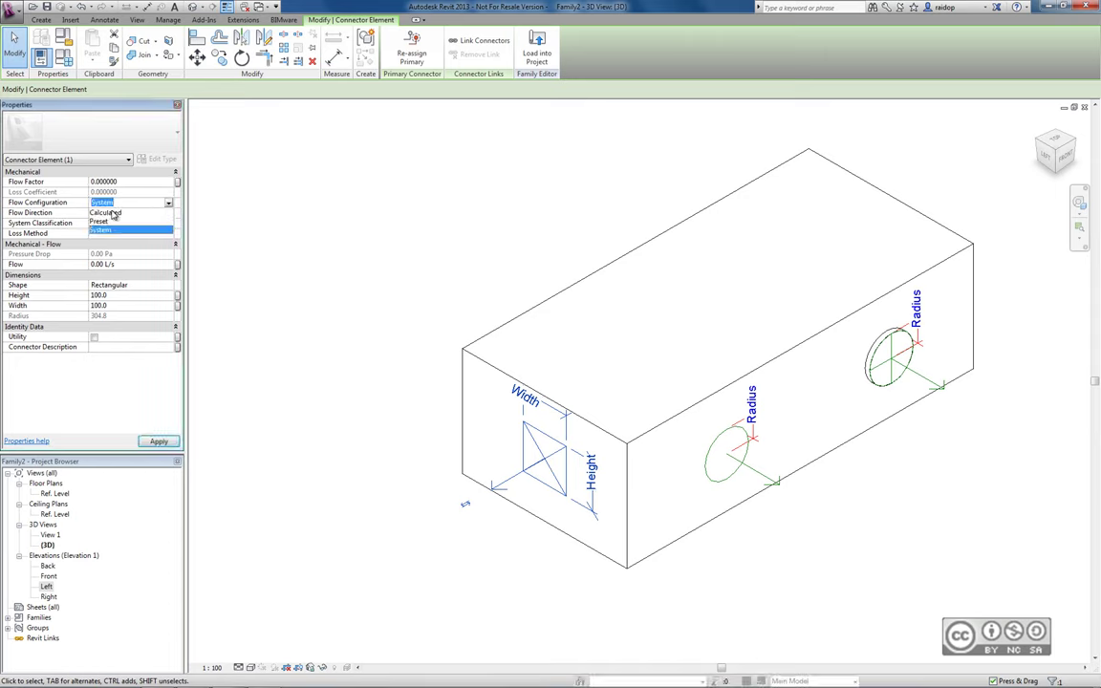
left_click(107, 212)
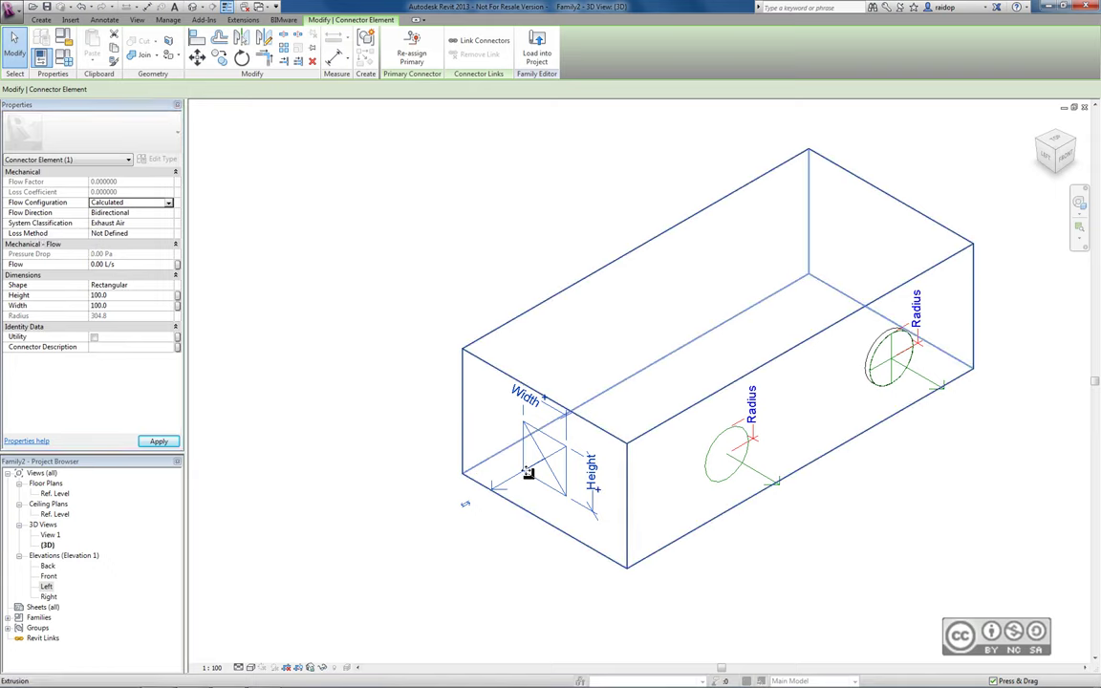
left_click(484, 505)
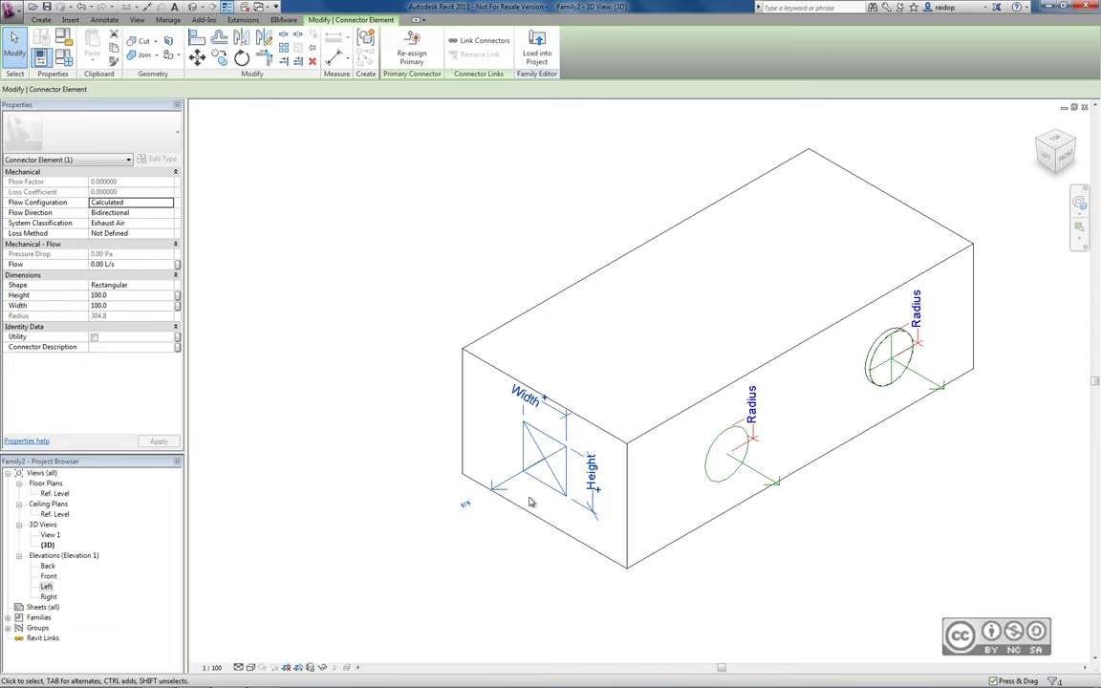
left_click(148, 212)
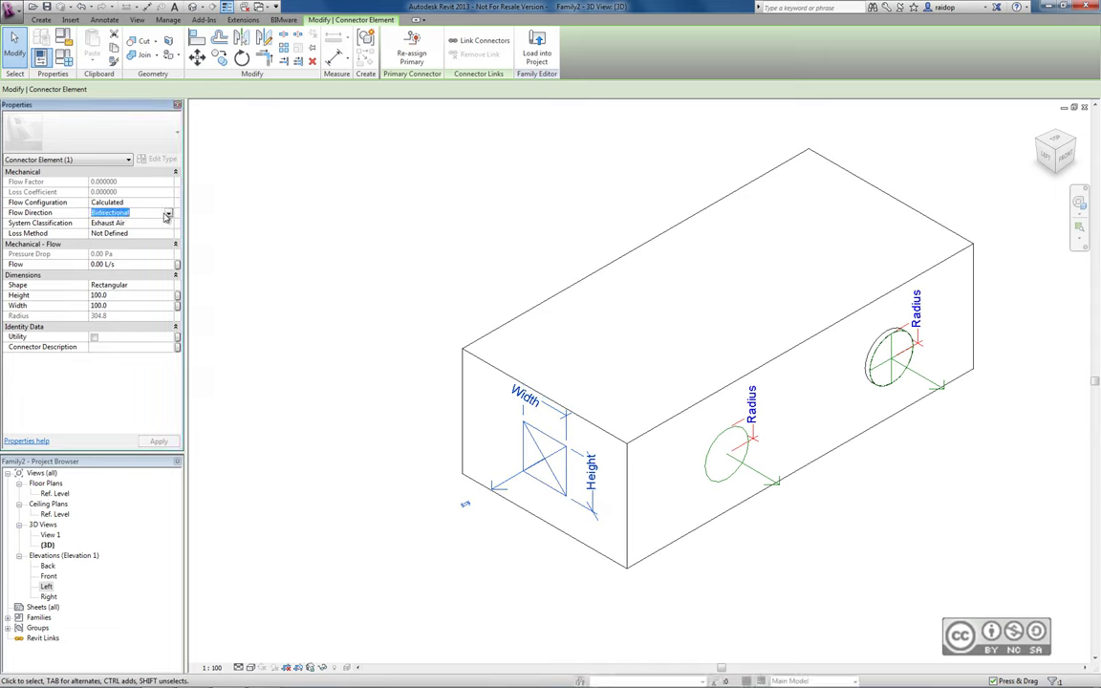
left_click(169, 216)
left_click(106, 221)
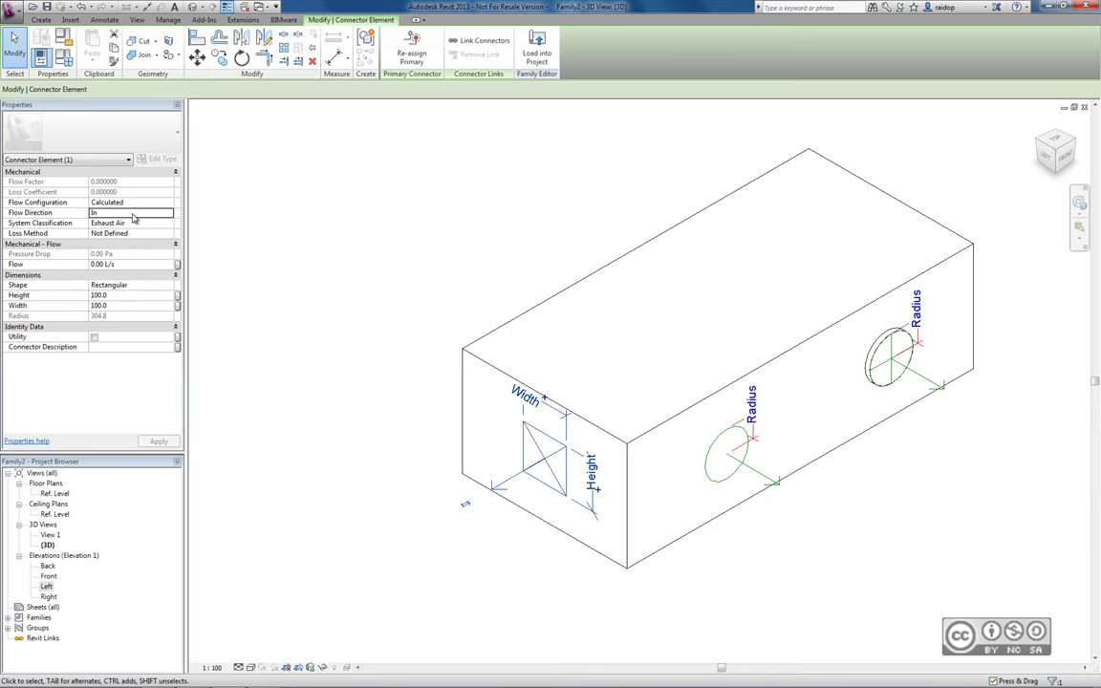
left_click(134, 212)
left_click(124, 223)
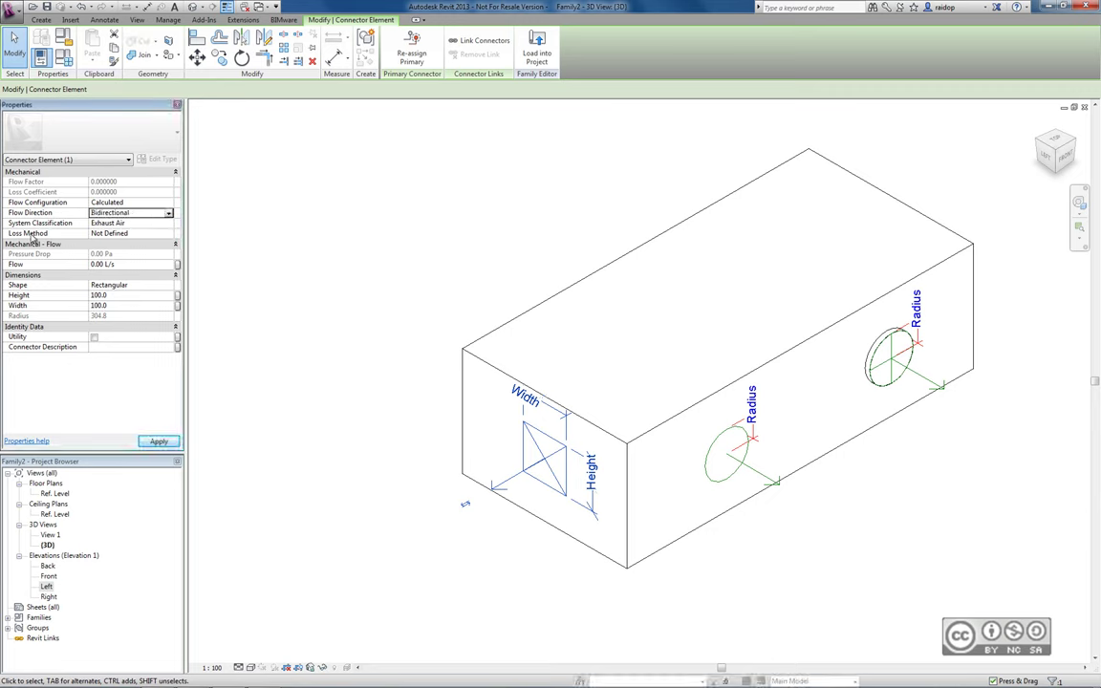
left_click(156, 232)
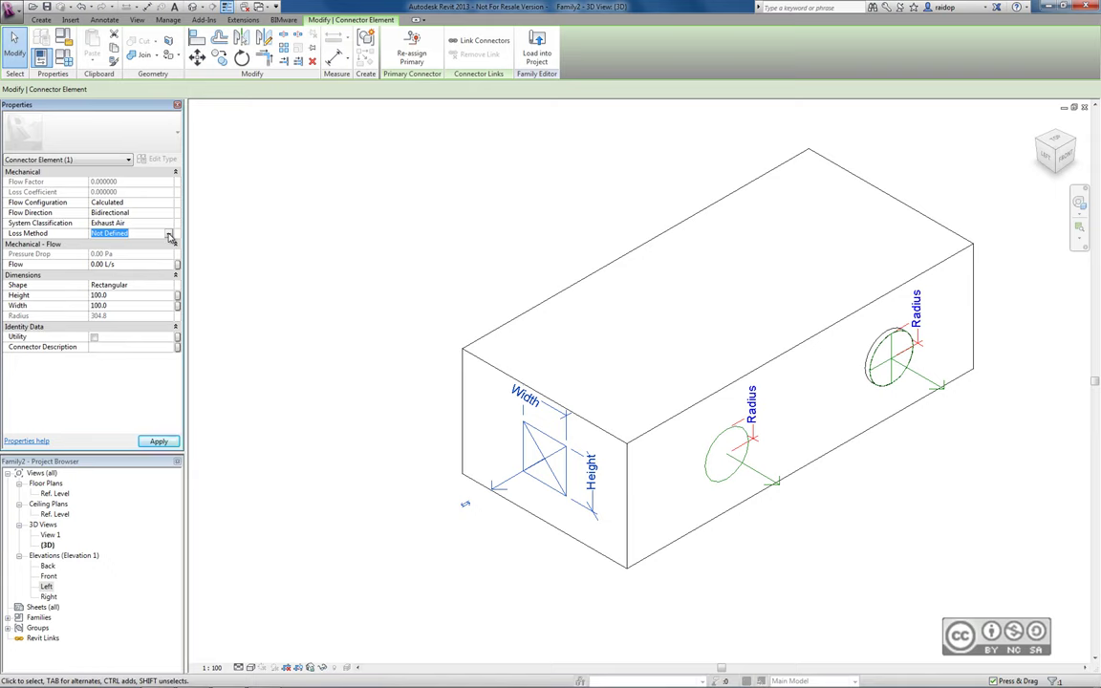
Step: Change the duct connector's loss method to Coefficient, then to Specific Loss
left_click(168, 234)
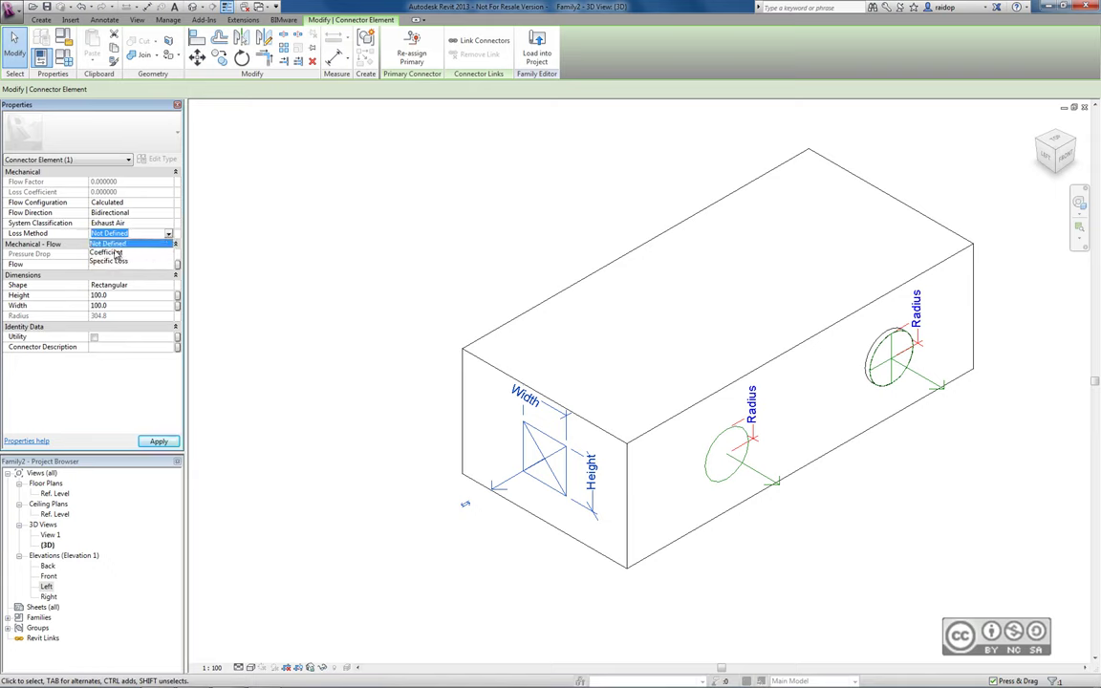
left_click(107, 253)
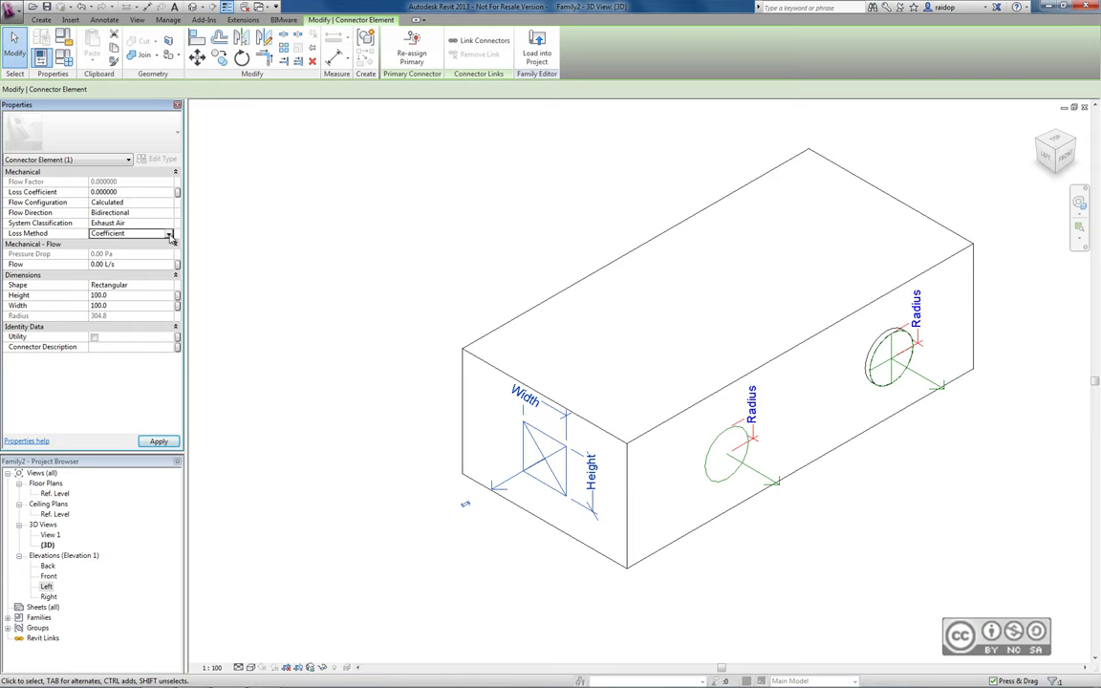
left_click(162, 233)
left_click(112, 244)
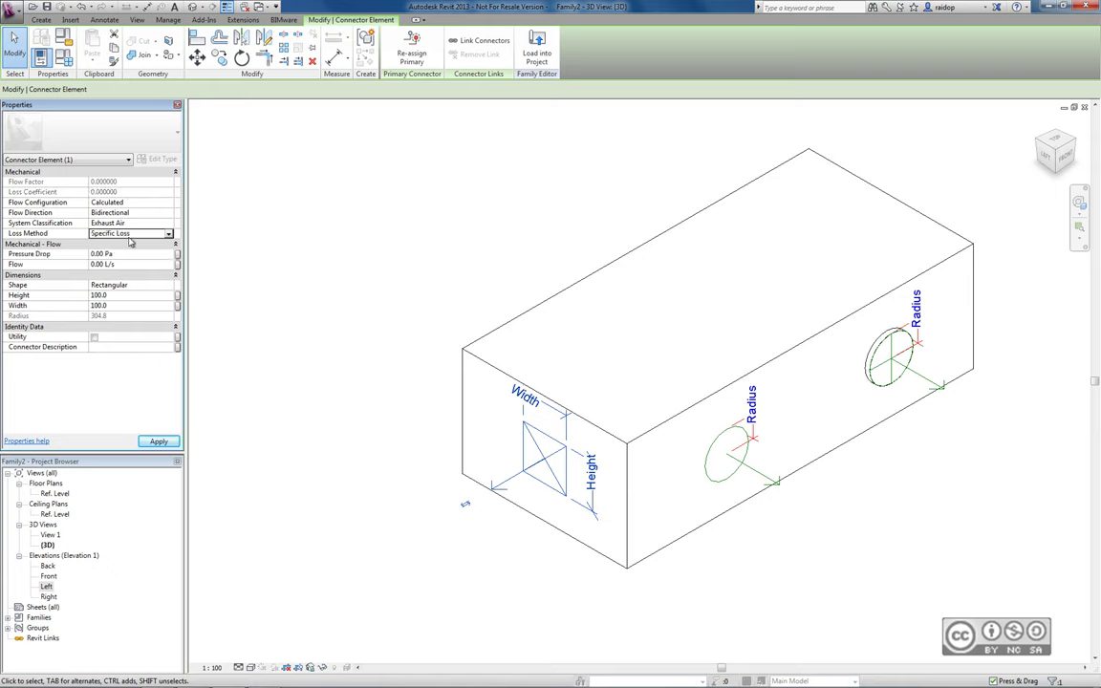
left_click(122, 221)
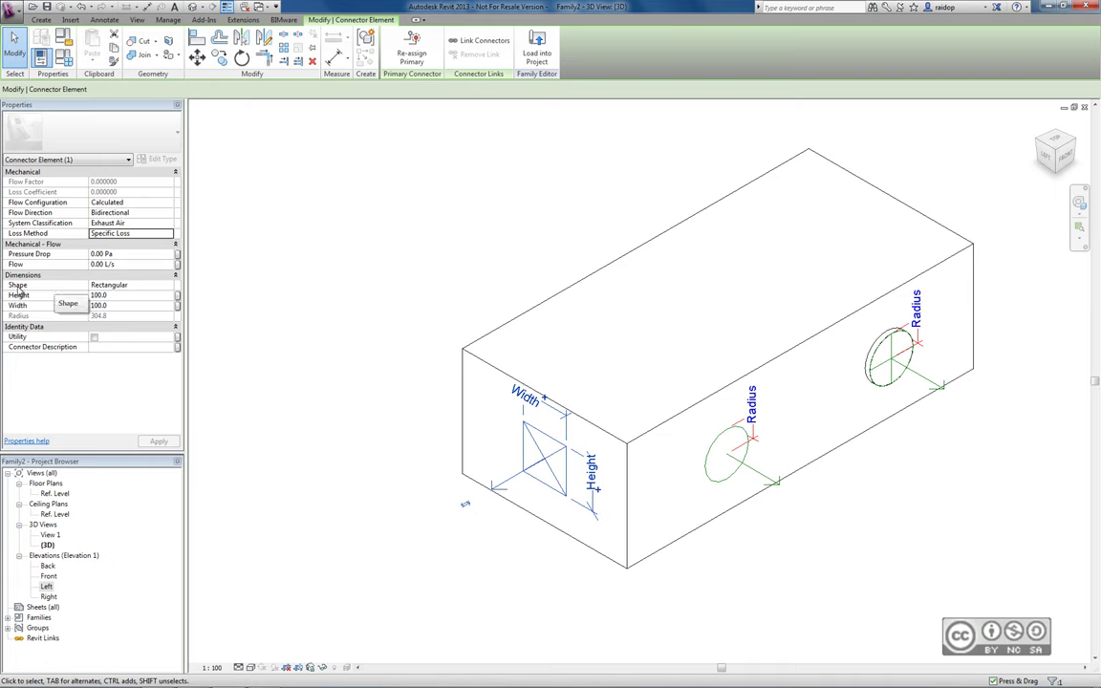
Step: Keep the duct connector's shape set to Rectangular
left_click(165, 287)
left_click(168, 287)
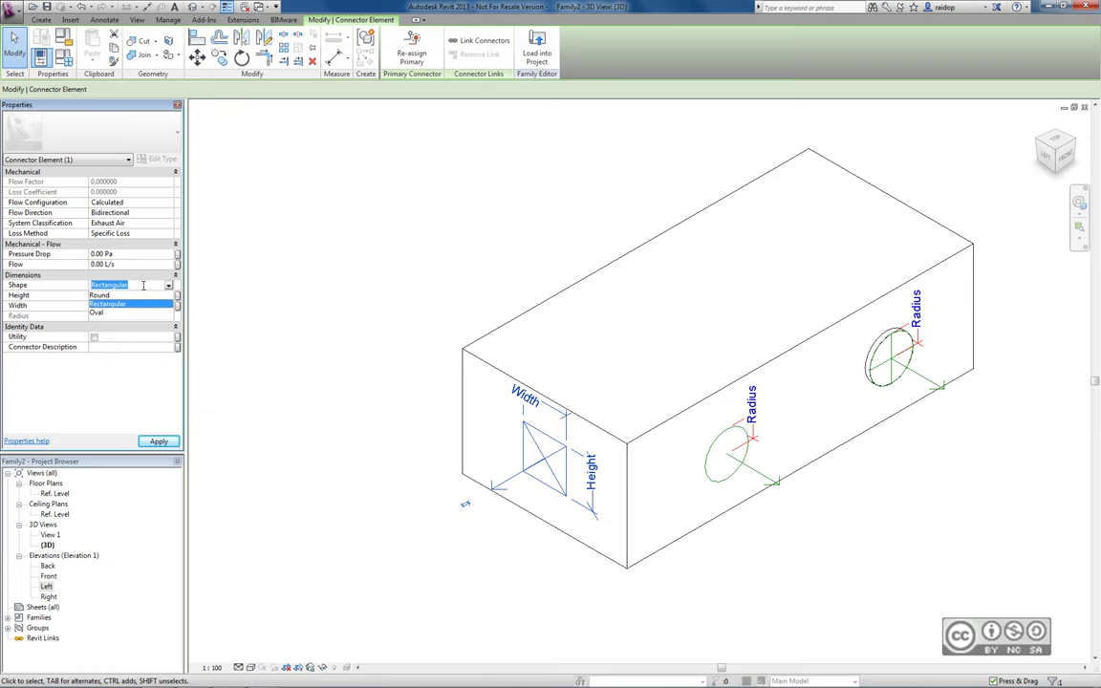
left_click(43, 284)
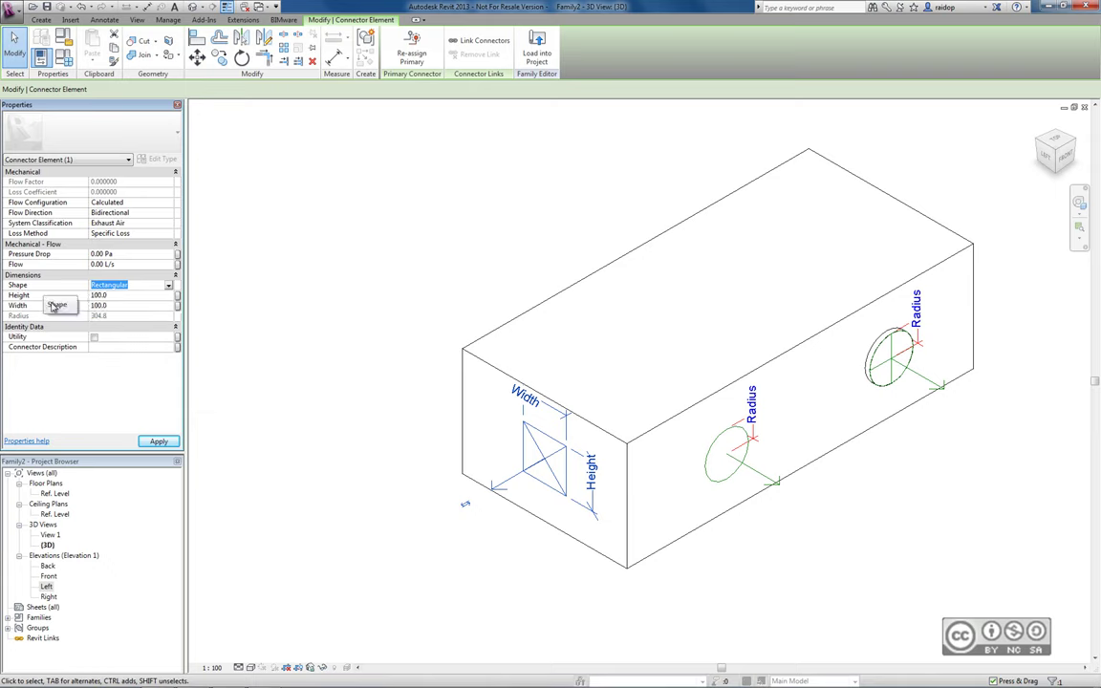
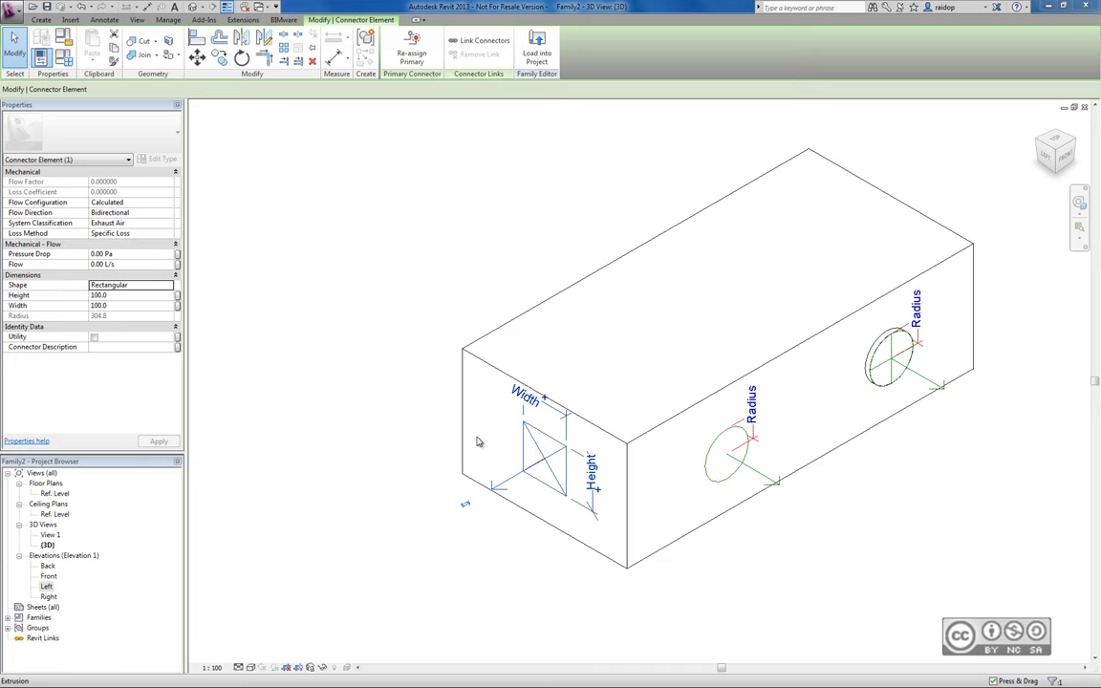
Step: Select the long-side round pipe connector and set its System Classification to Domestic Hot Water
left_click(490, 406)
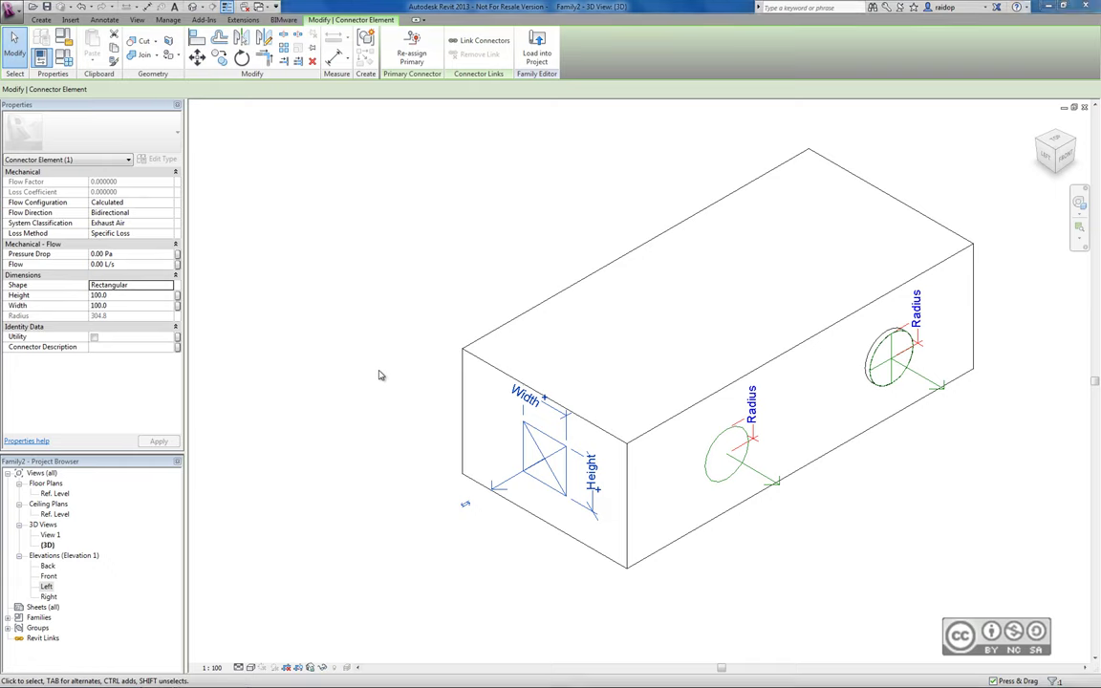
left_click(41, 19)
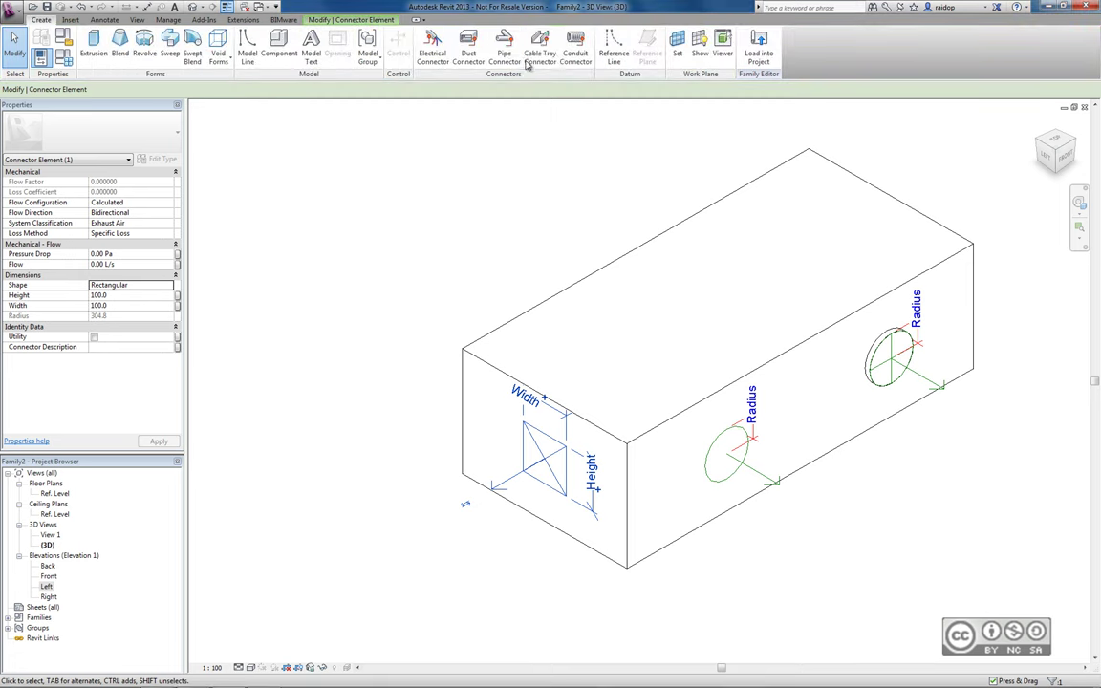
left_click(712, 451)
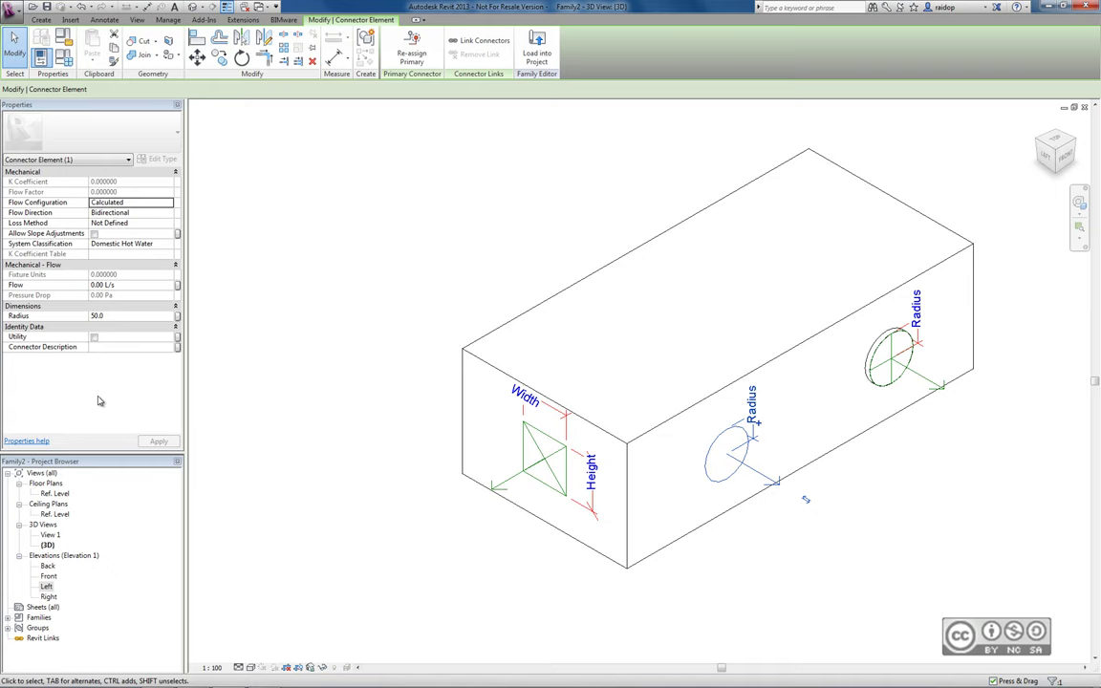
left_click(142, 242)
left_click(168, 244)
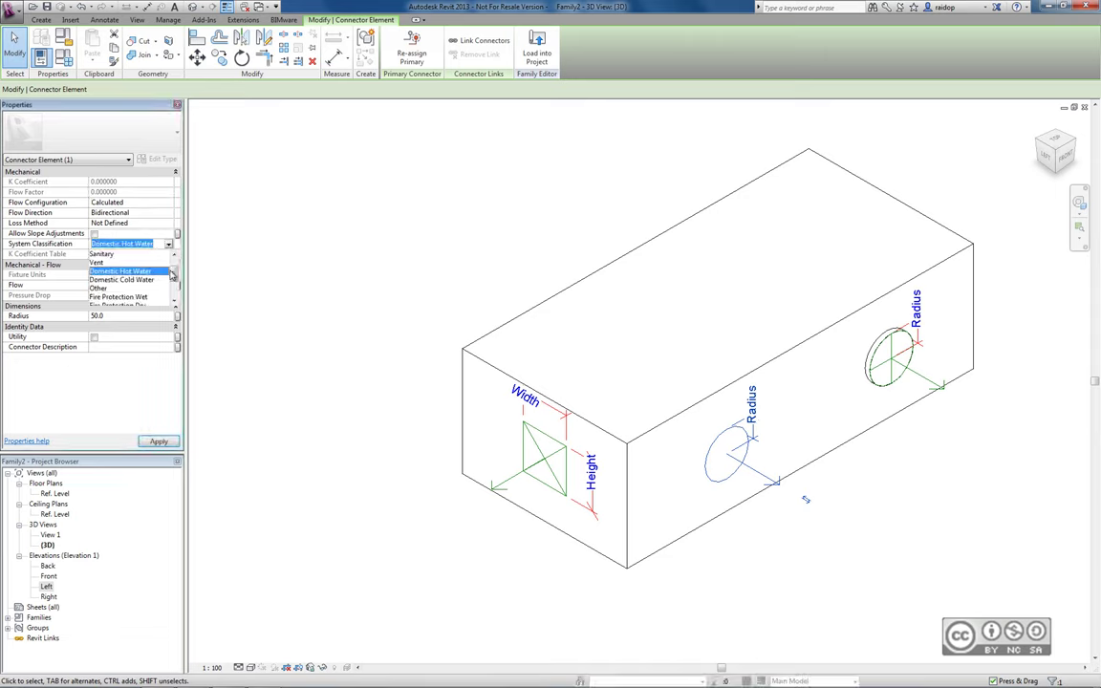
left_click_drag(173, 275, 173, 280)
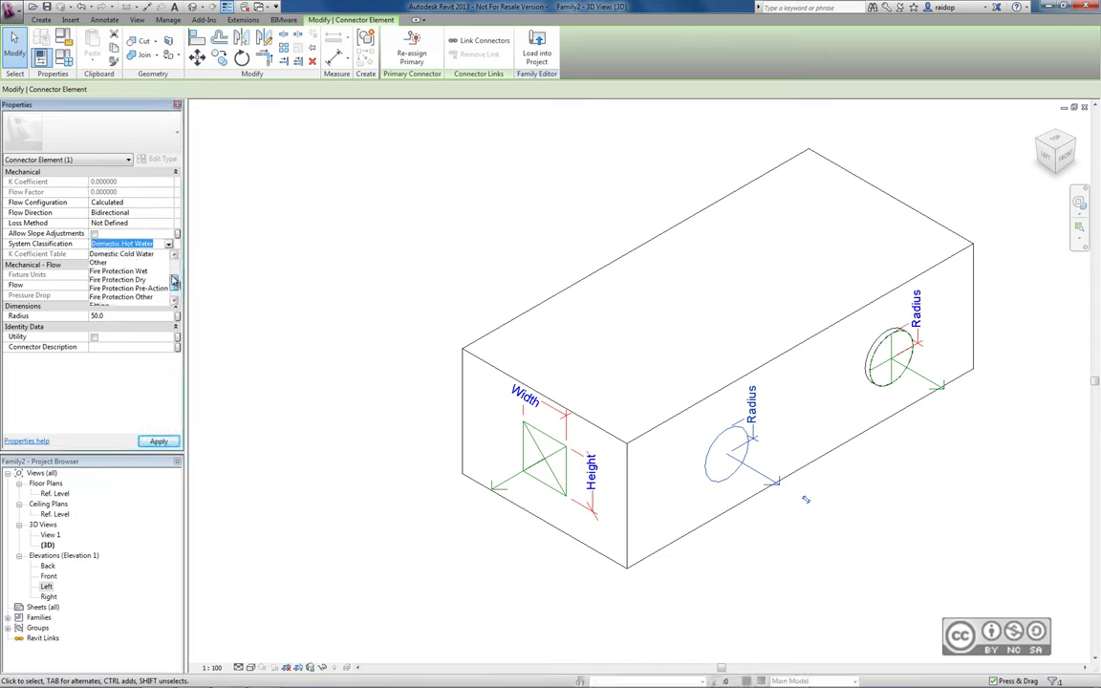
left_click(27, 245)
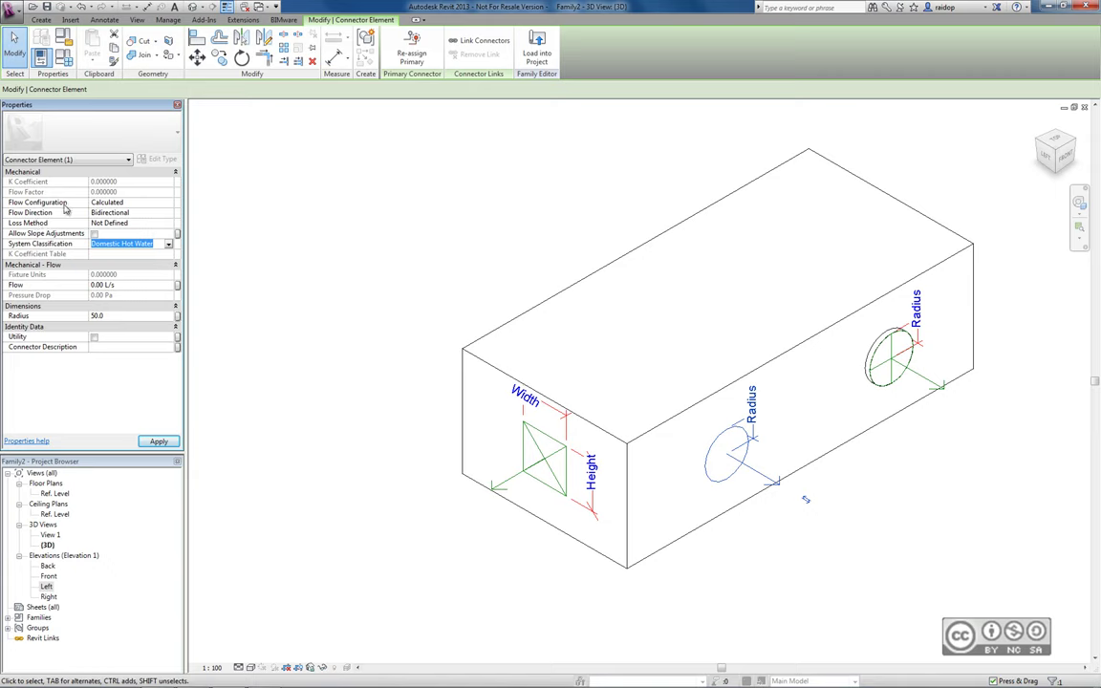
Step: Leave Flow Configuration at Calculated and commit Domestic Hot Water as the classification
left_click(141, 203)
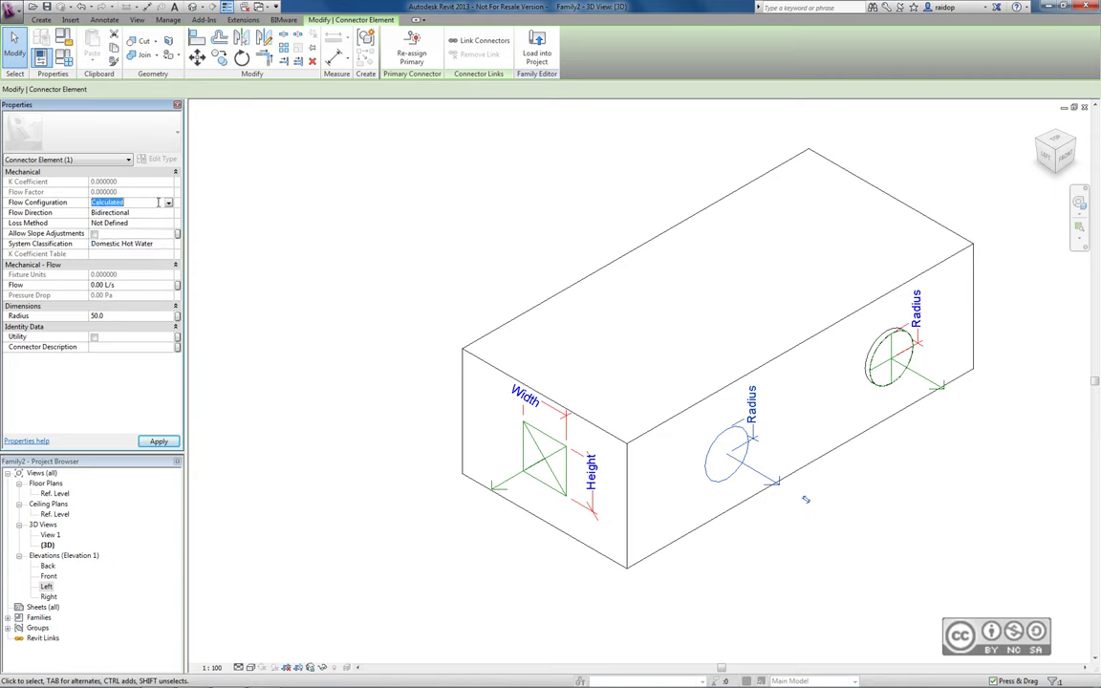
left_click(169, 203)
left_click(148, 211)
left_click(162, 244)
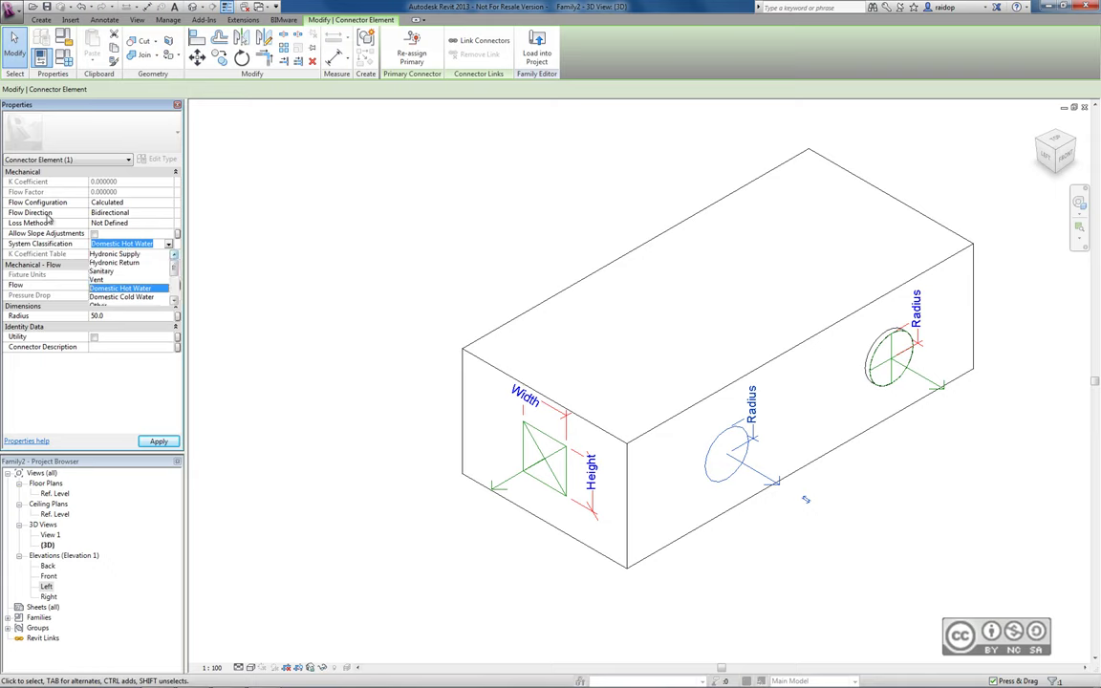
left_click(168, 203)
left_click(168, 204)
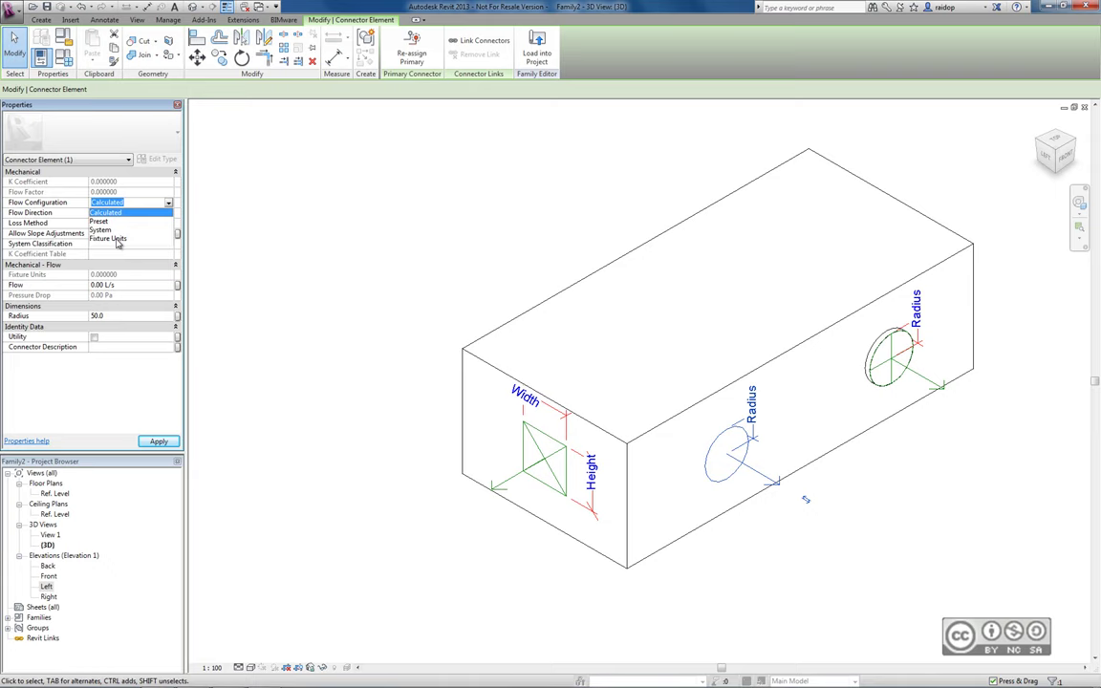
Step: Set the pipe connector's Flow Configuration to Fixture Units and allow slope adjustments
left_click(112, 238)
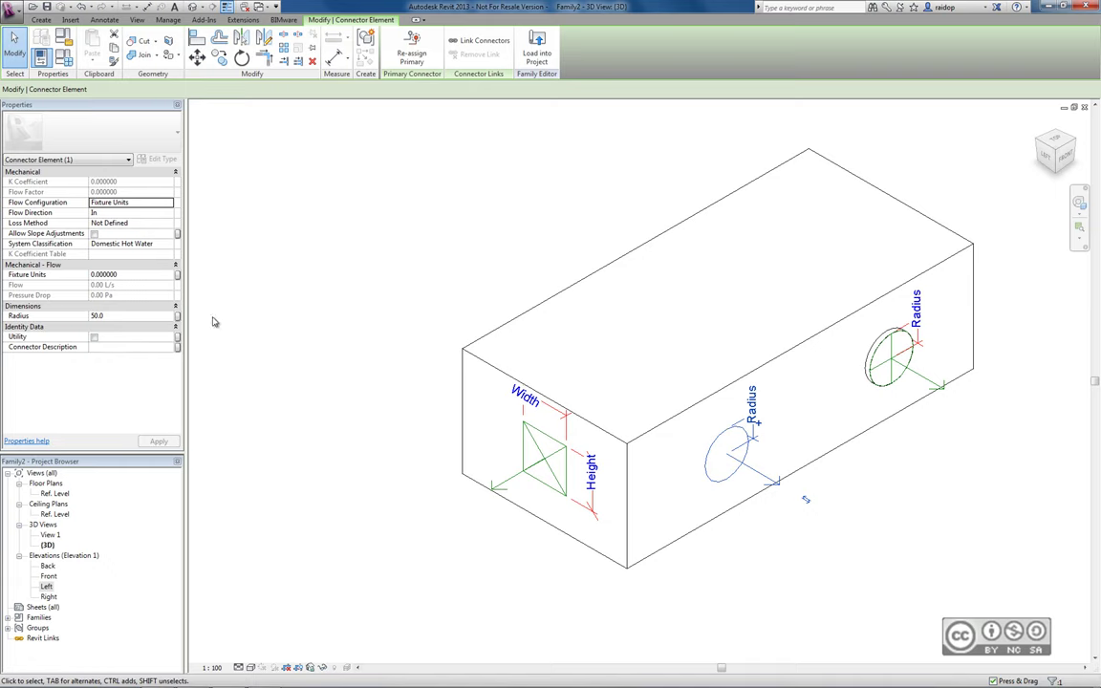
left_click(50, 235)
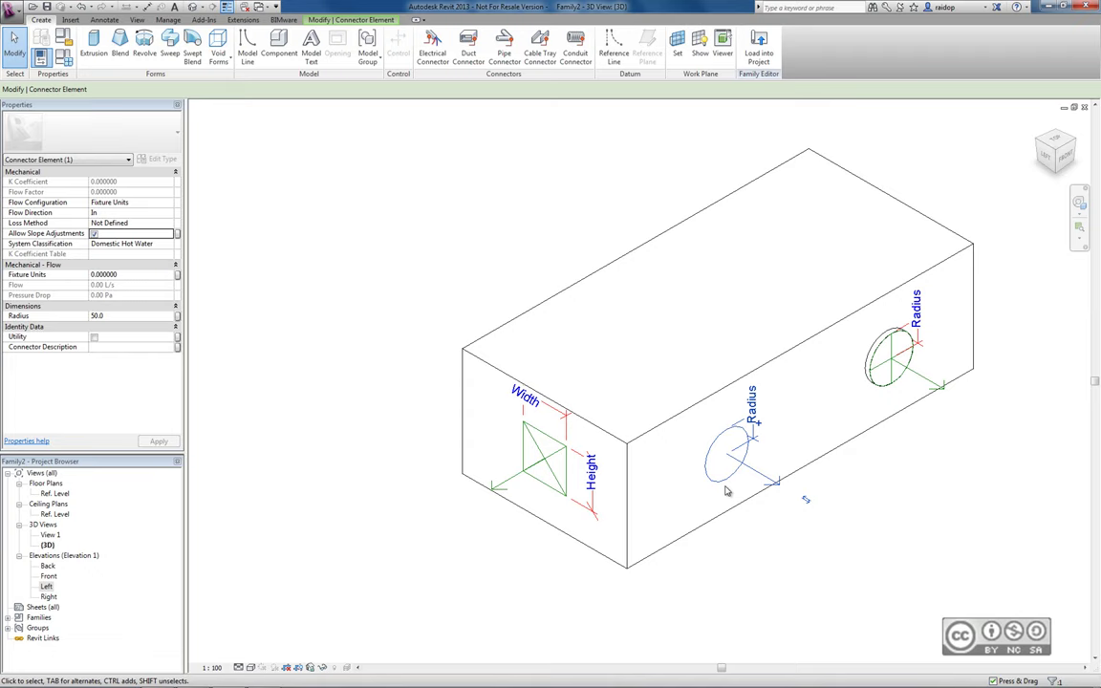
Step: Place a conduit surface connector on the top face of the family box
left_click(423, 158)
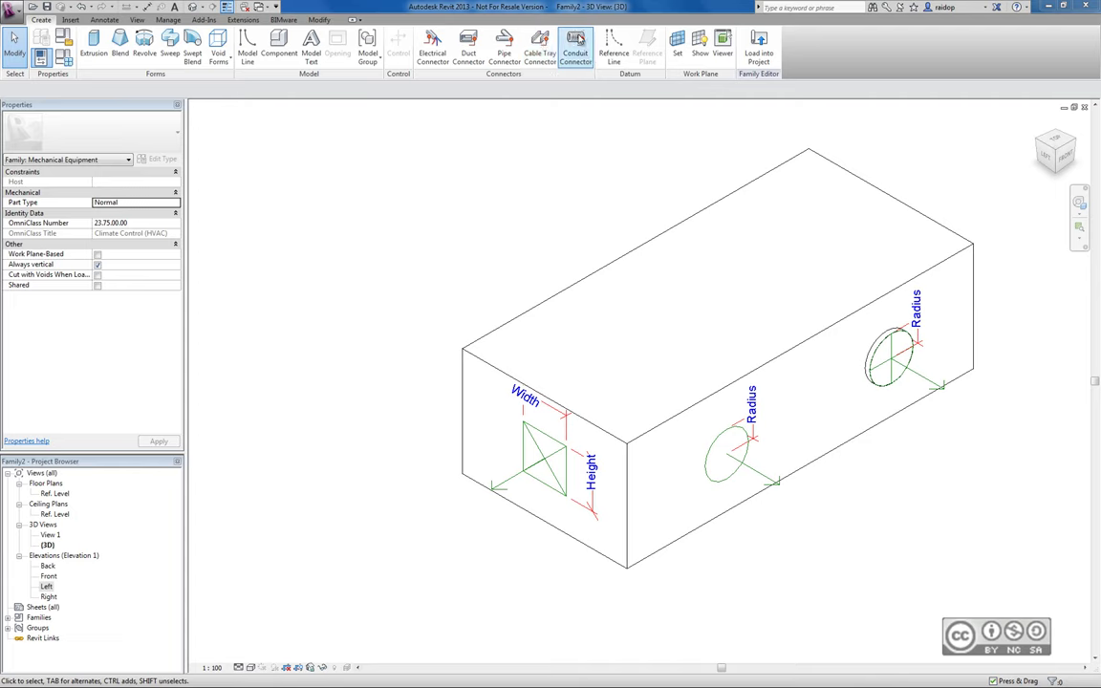
left_click(576, 42)
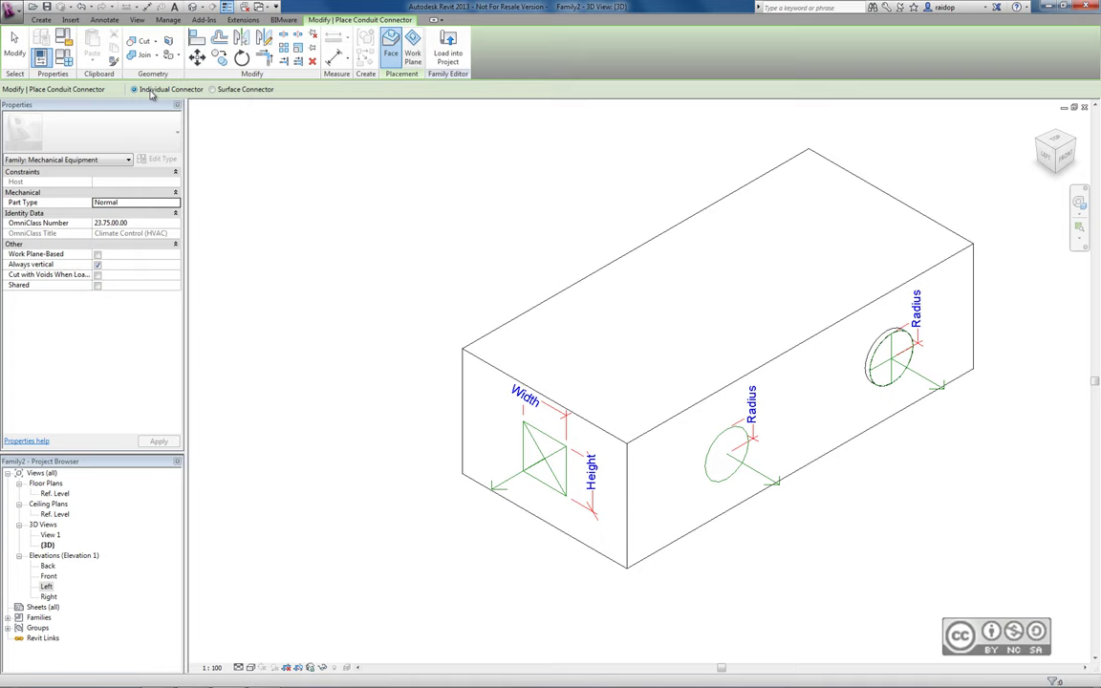
left_click(246, 91)
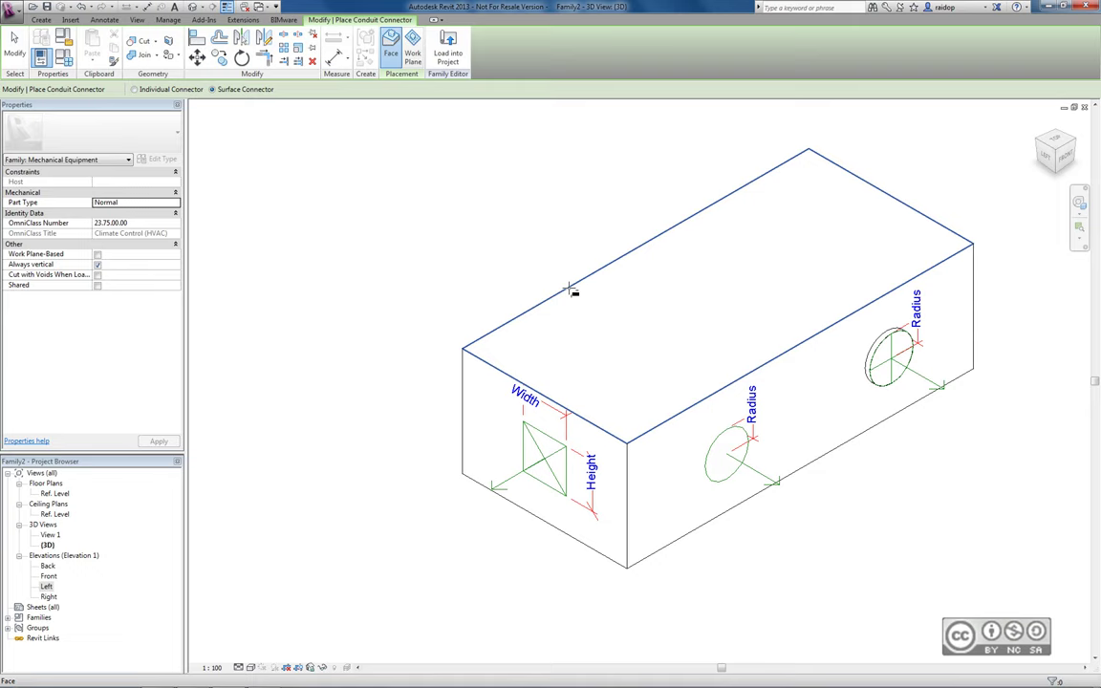
left_click(570, 290)
Step: Set the top-face conduit connector's Angle to 25° and deselect it
key("Escape")
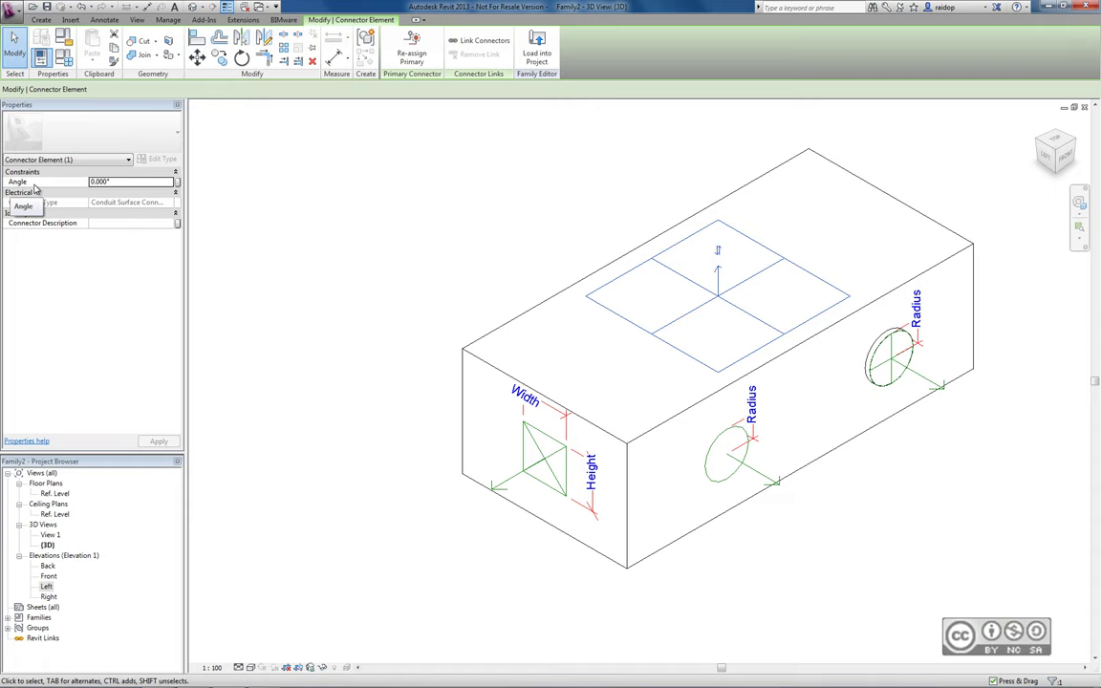
left_click(128, 181)
type("1")
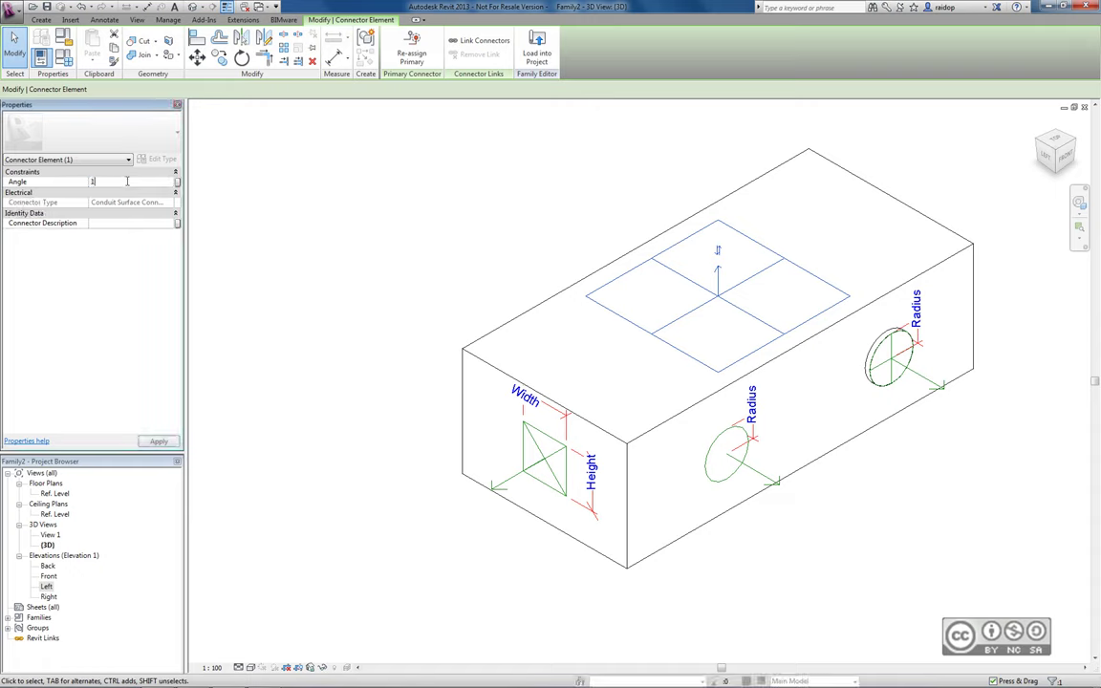
type("25")
key("Return")
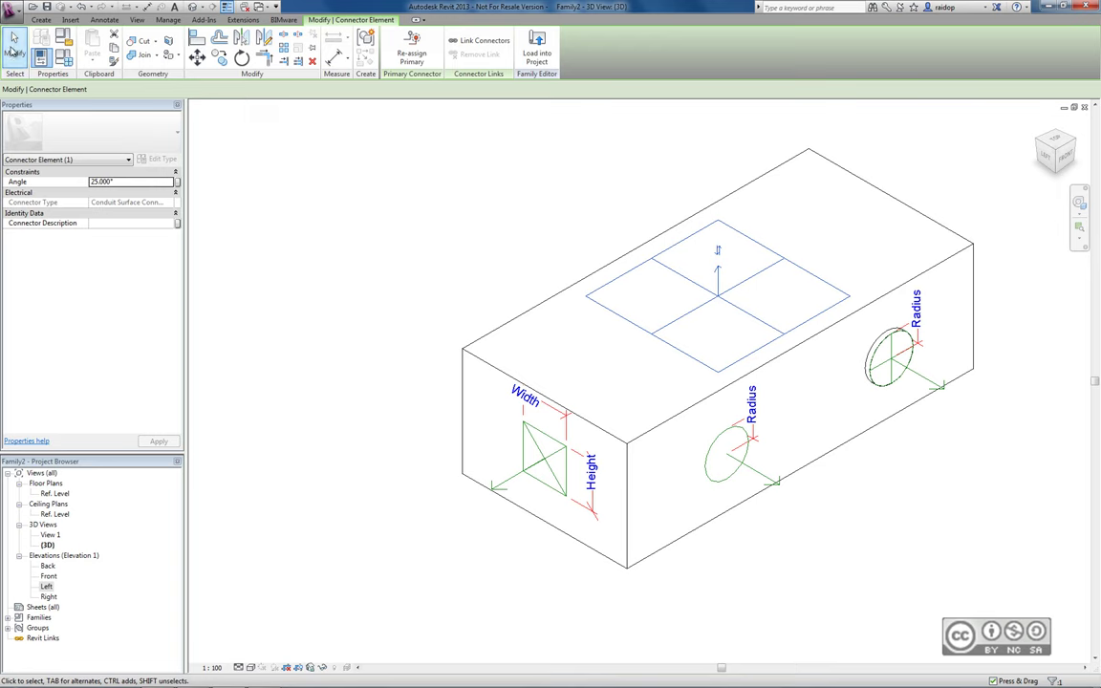
left_click(403, 256)
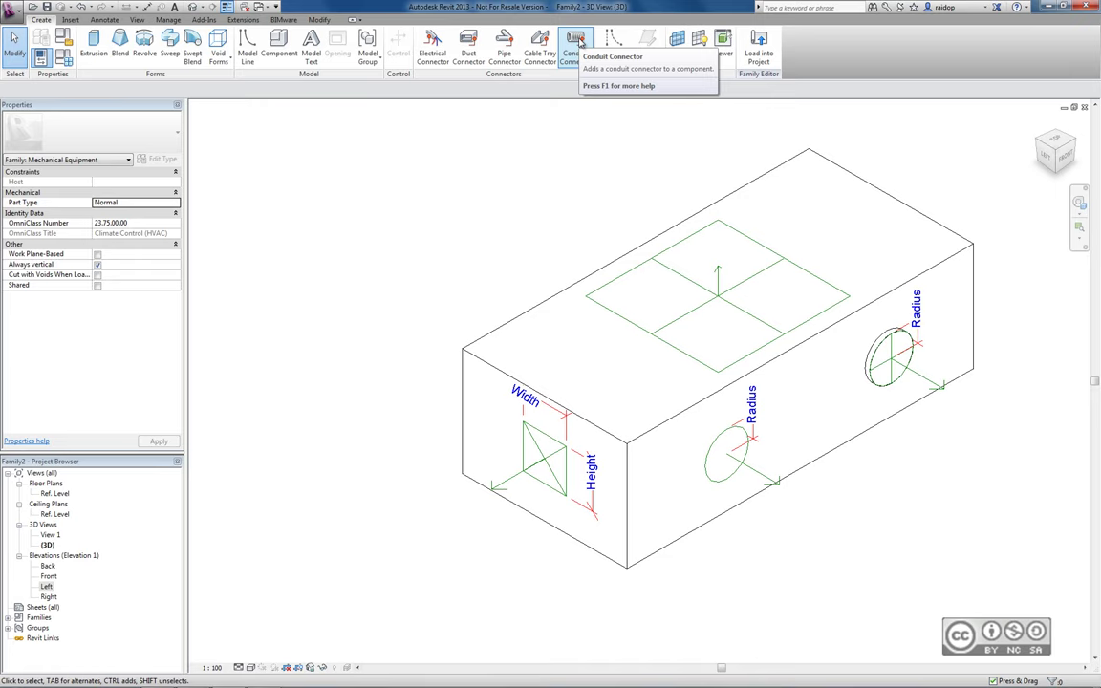
mouse_move(540, 48)
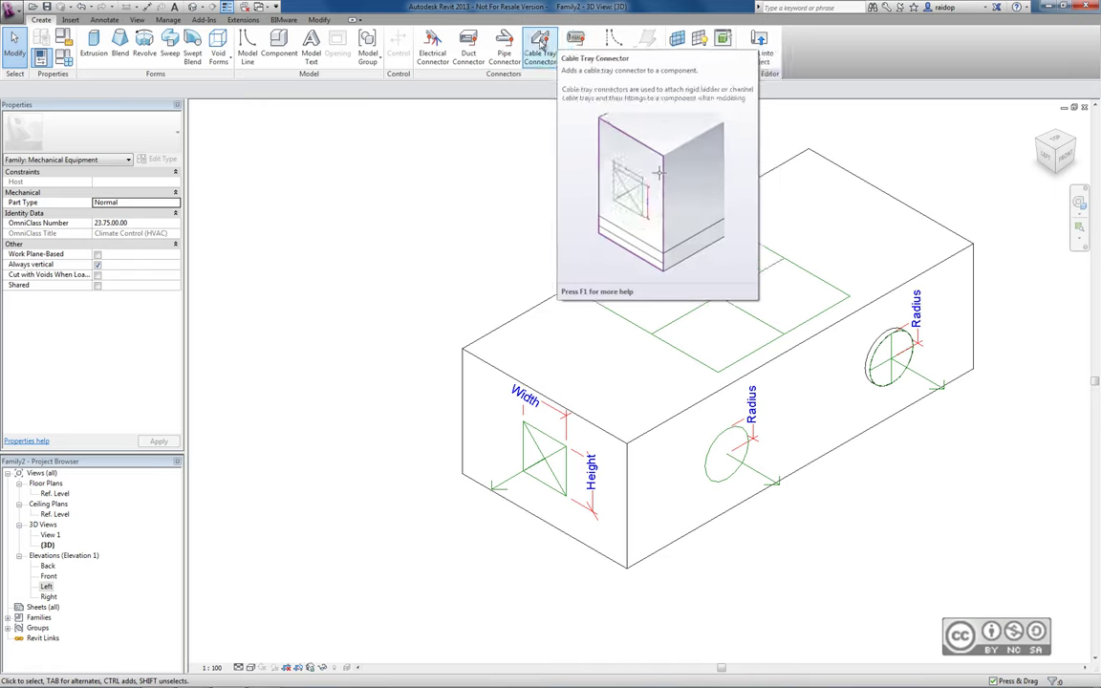
Step: Place a 300 × 300 cable tray connector on the box's top face
left_click(540, 42)
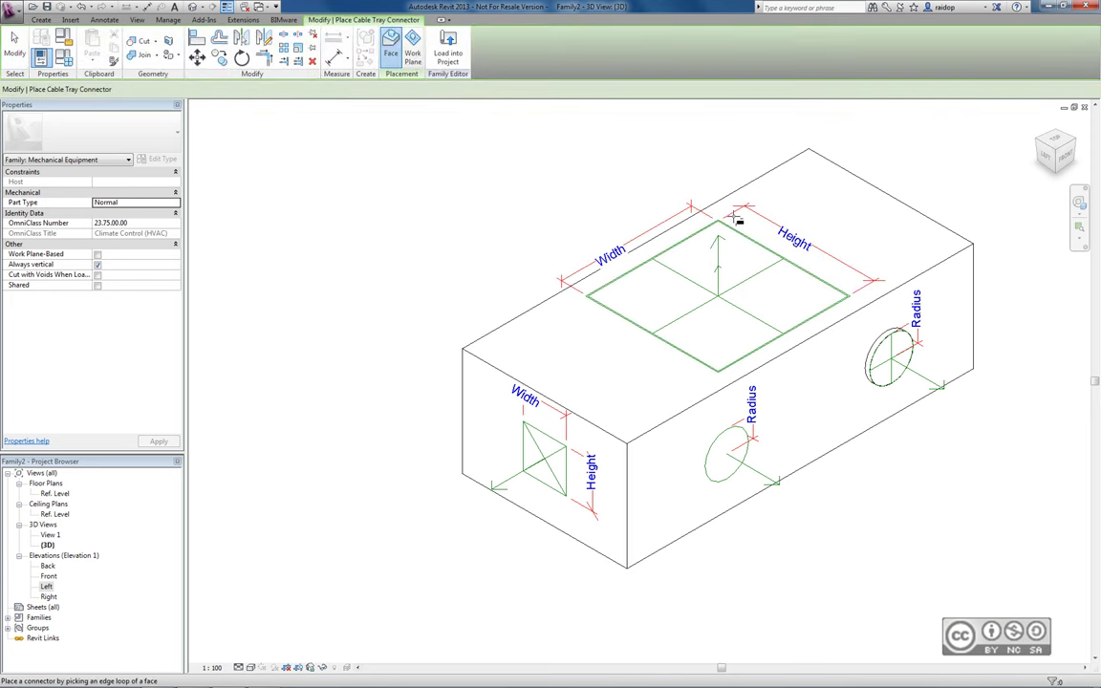
left_click(748, 219)
left_click(15, 43)
left_click(844, 246)
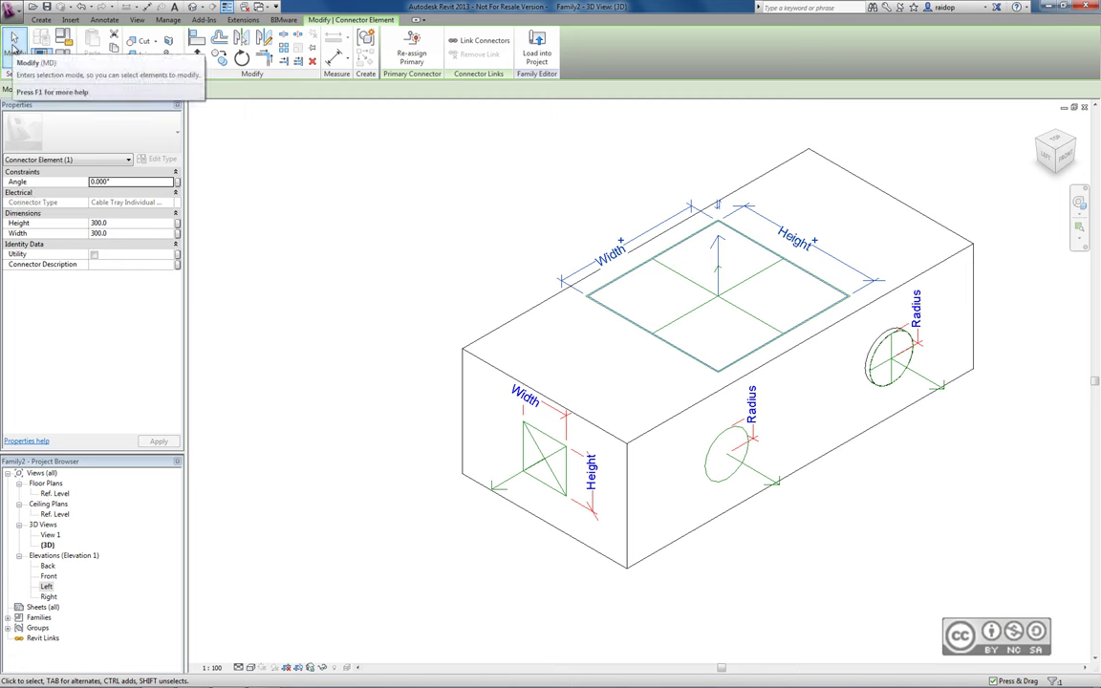
left_click(14, 48)
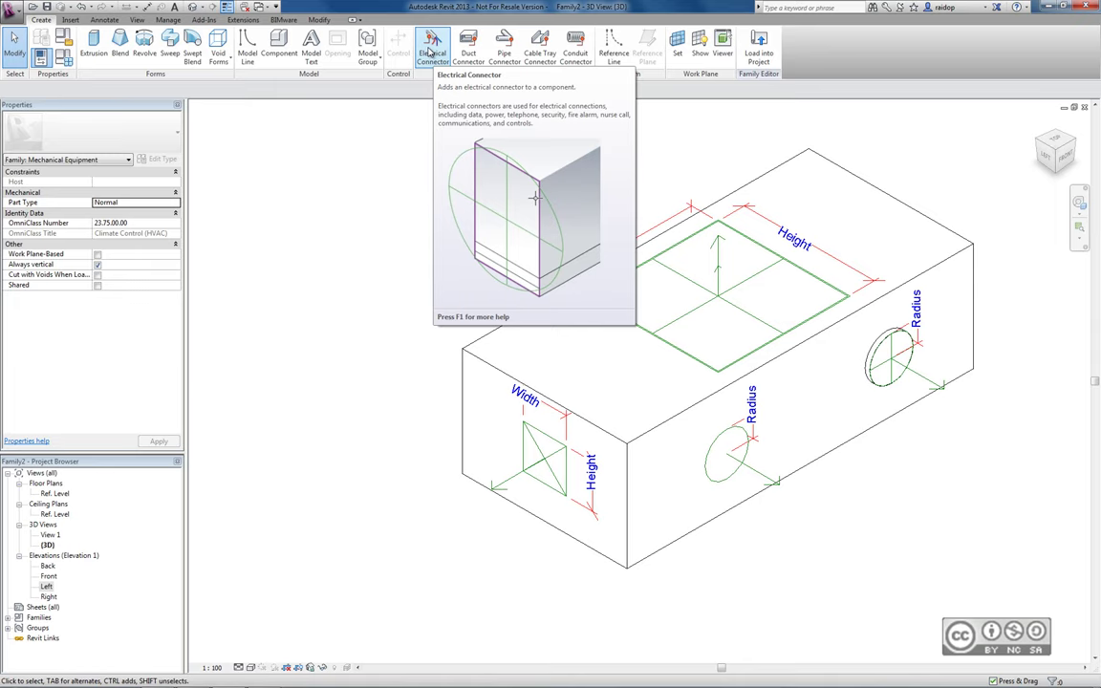
Step: Place a Power - Balanced electrical connector on the box's top face
left_click(431, 53)
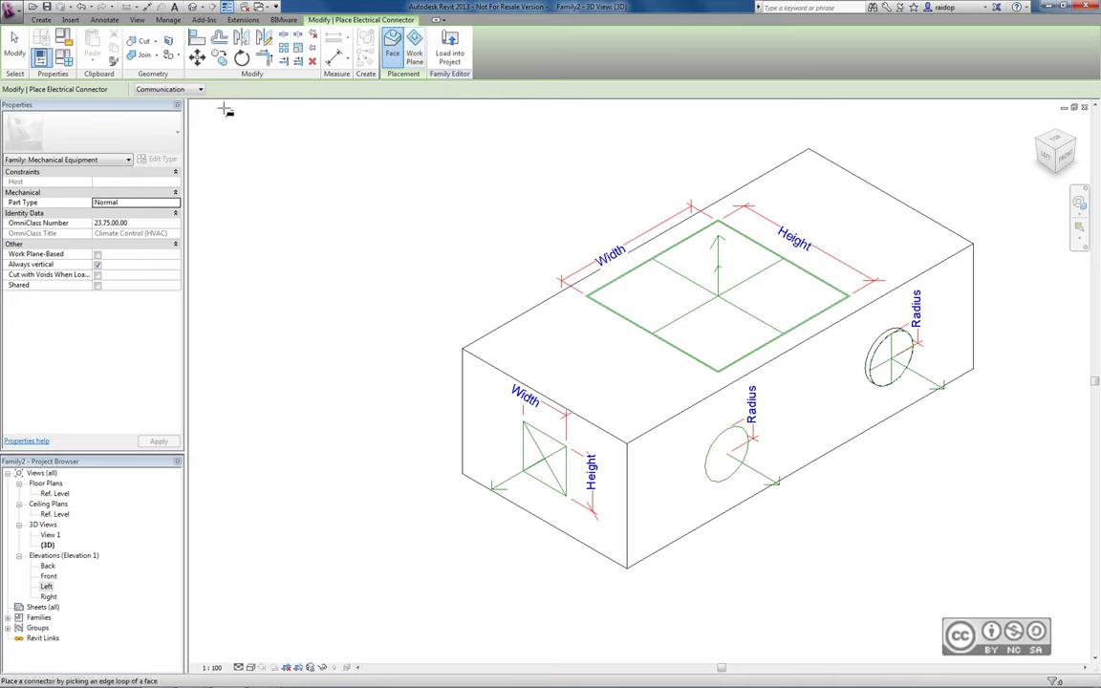
left_click(200, 90)
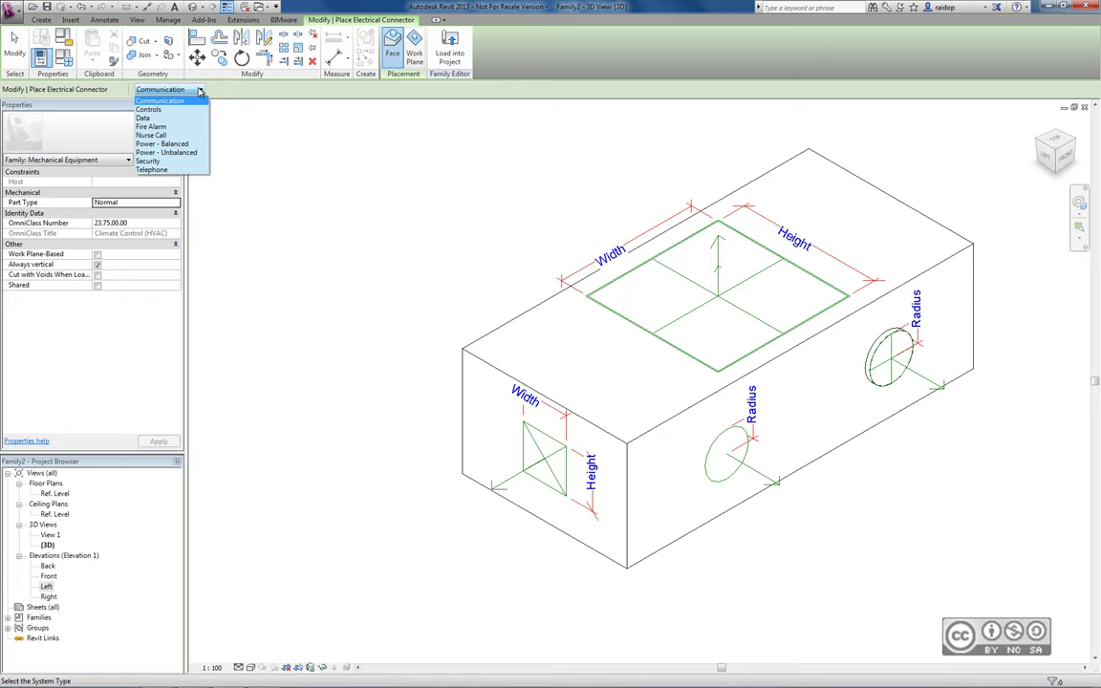
left_click(158, 143)
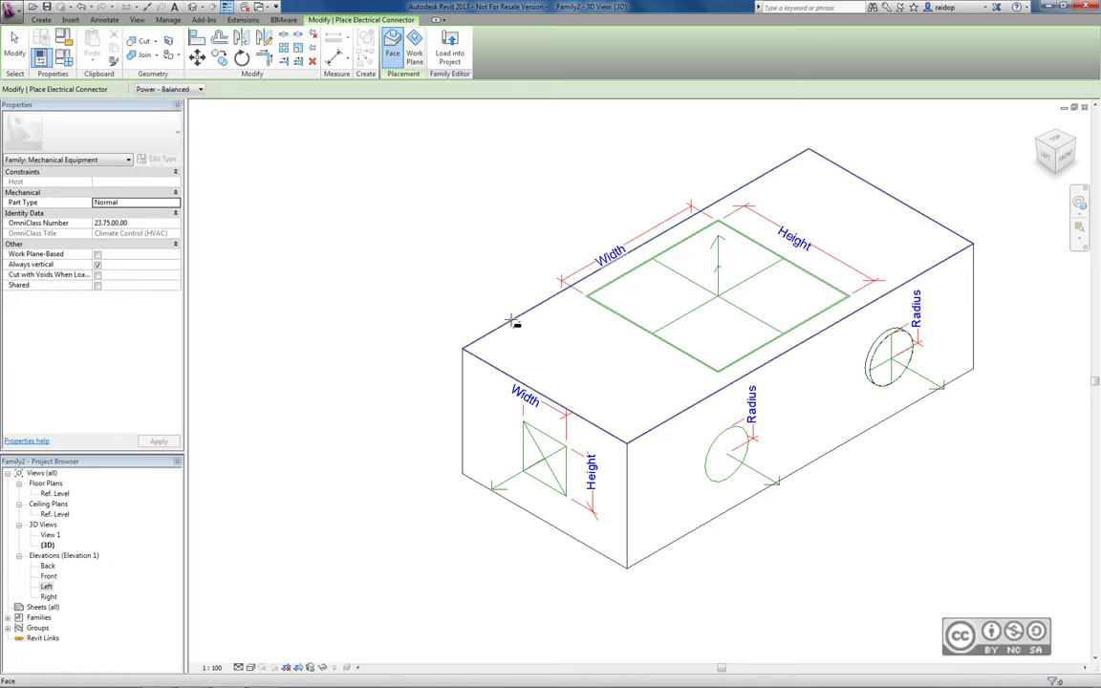
left_click(512, 320)
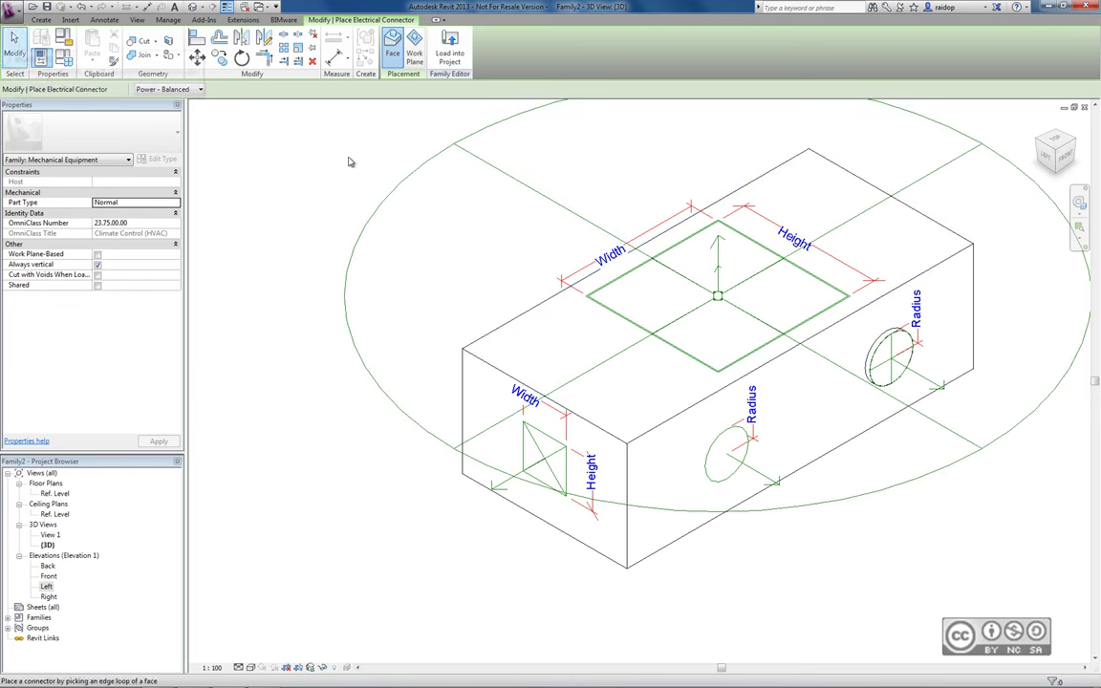
key("Escape")
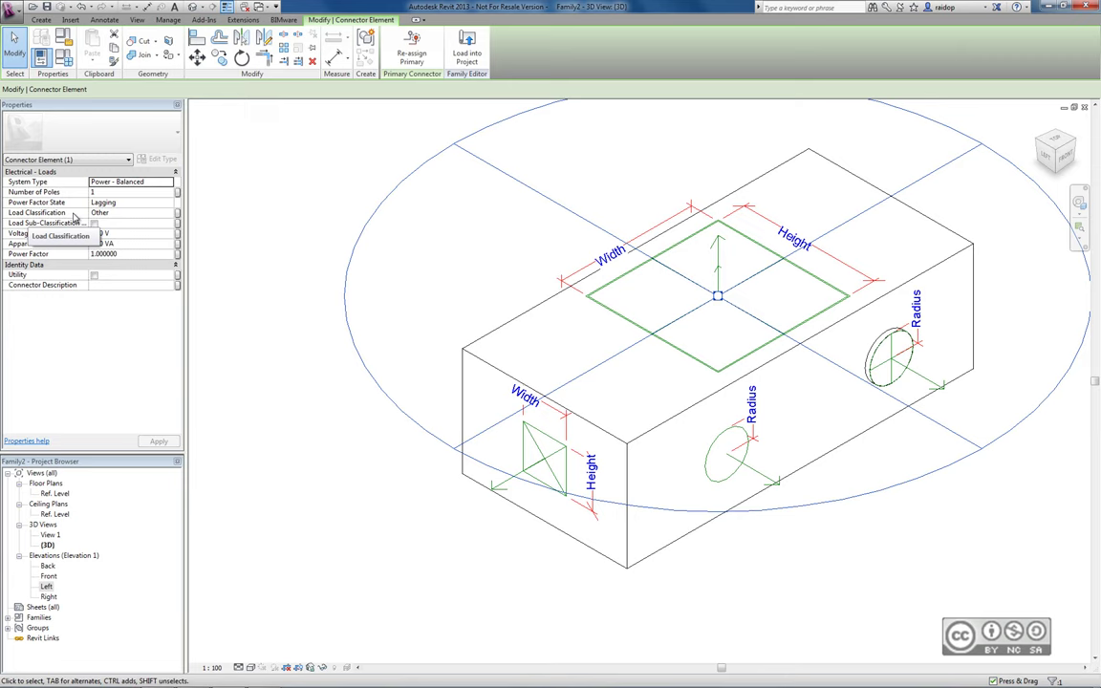
Step: Keep the electrical connector's load classification as Other and deselect it
left_click(170, 213)
left_click(170, 214)
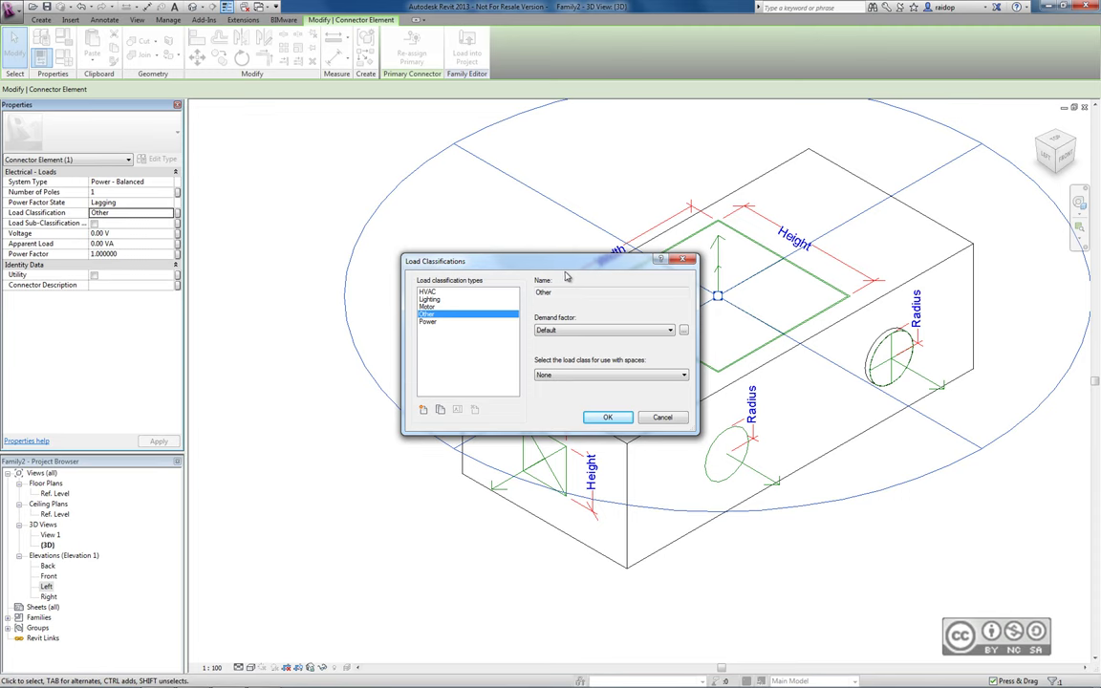
left_click(663, 419)
left_click(418, 496)
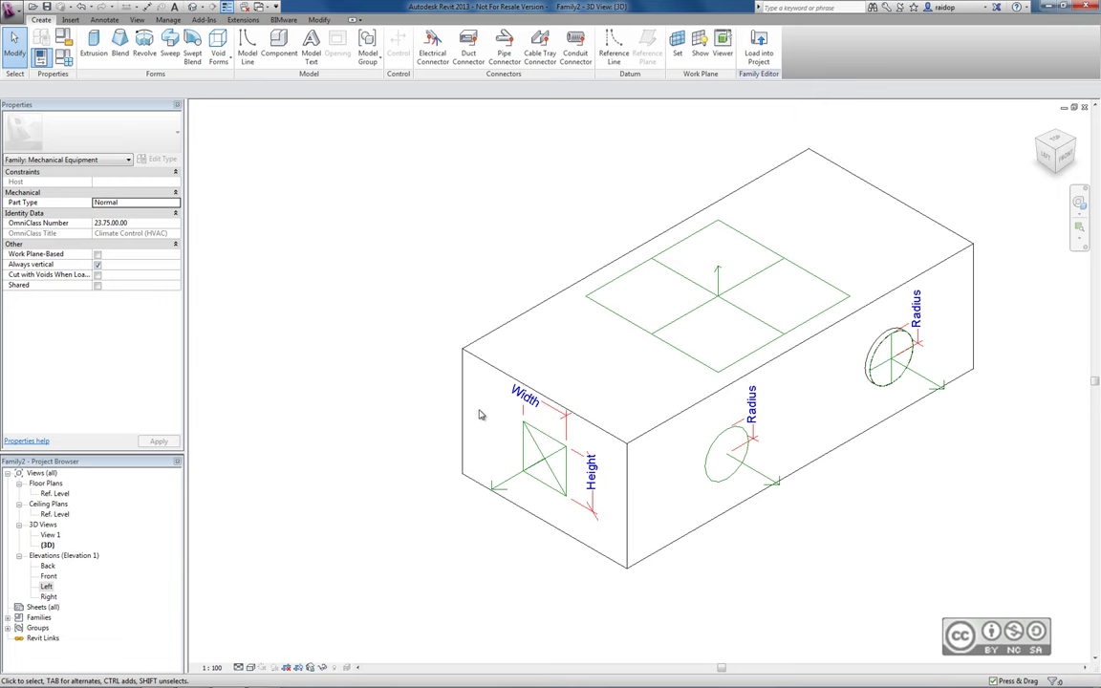
Step: Change the end-face exhaust air duct connector's Flow Configuration from Calculated to Preset
left_click(539, 449)
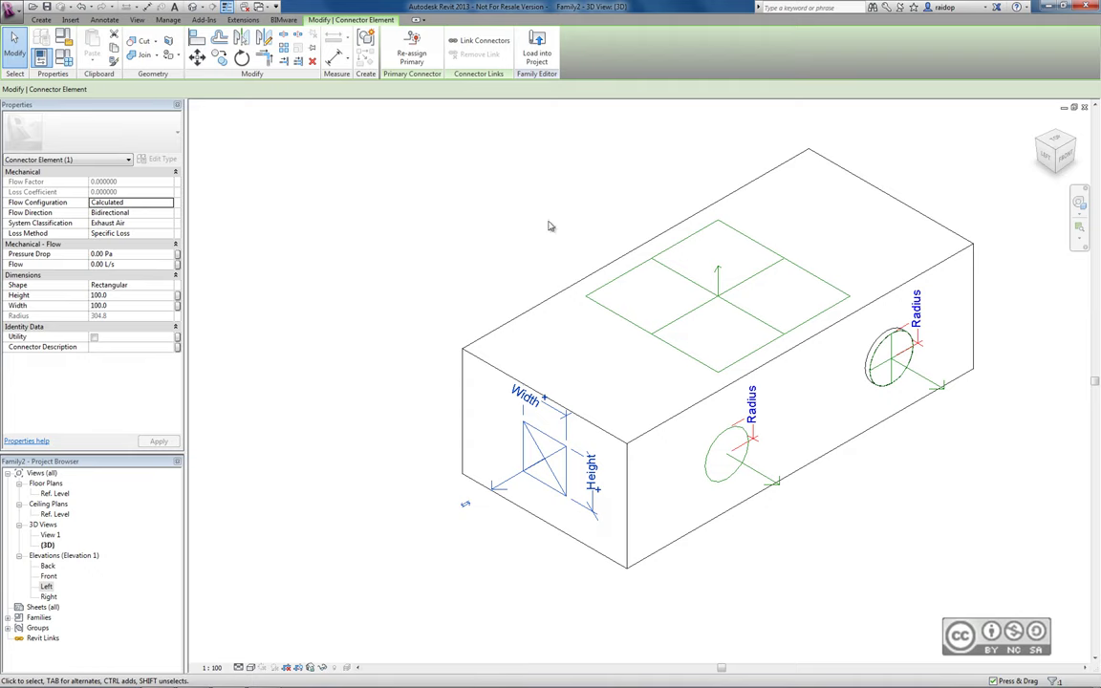
left_click(168, 204)
left_click(170, 204)
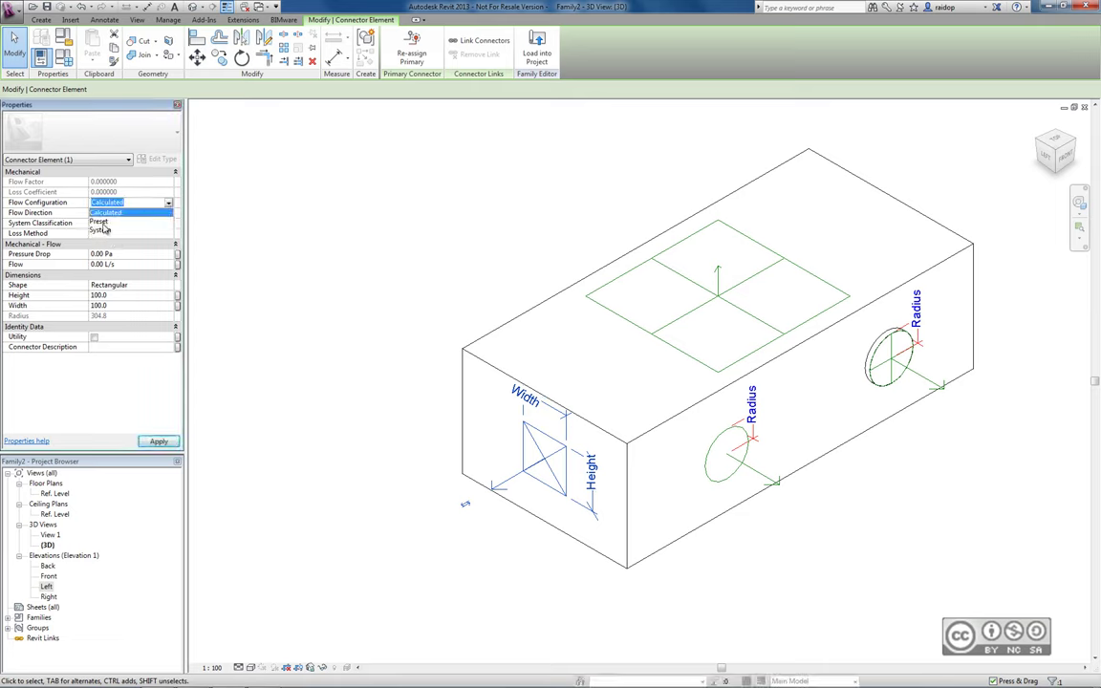
left_click(111, 212)
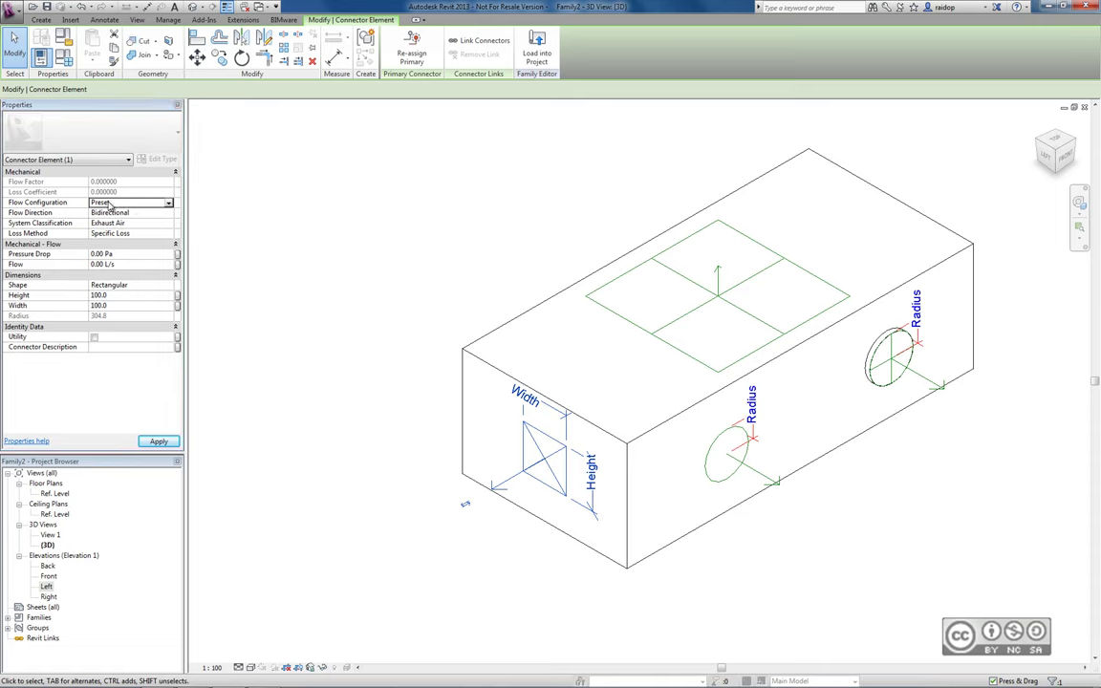
key("Return")
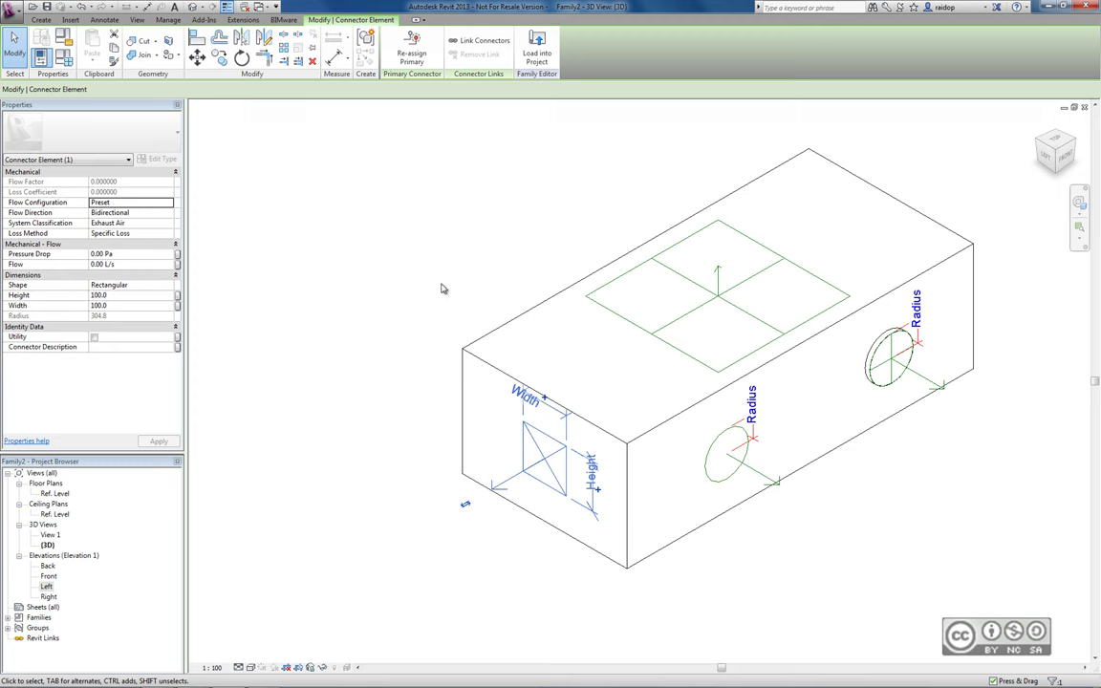
left_click(398, 256)
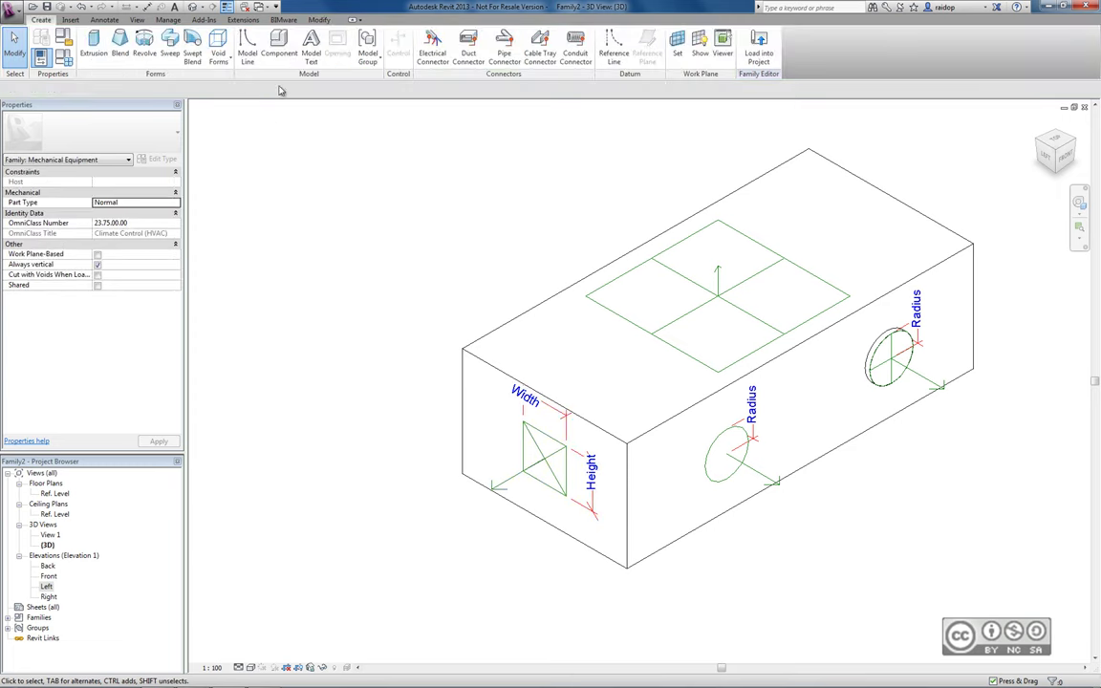
Step: Place a second rectangular duct connector on the long side face, sized 100 × 100
left_click(469, 43)
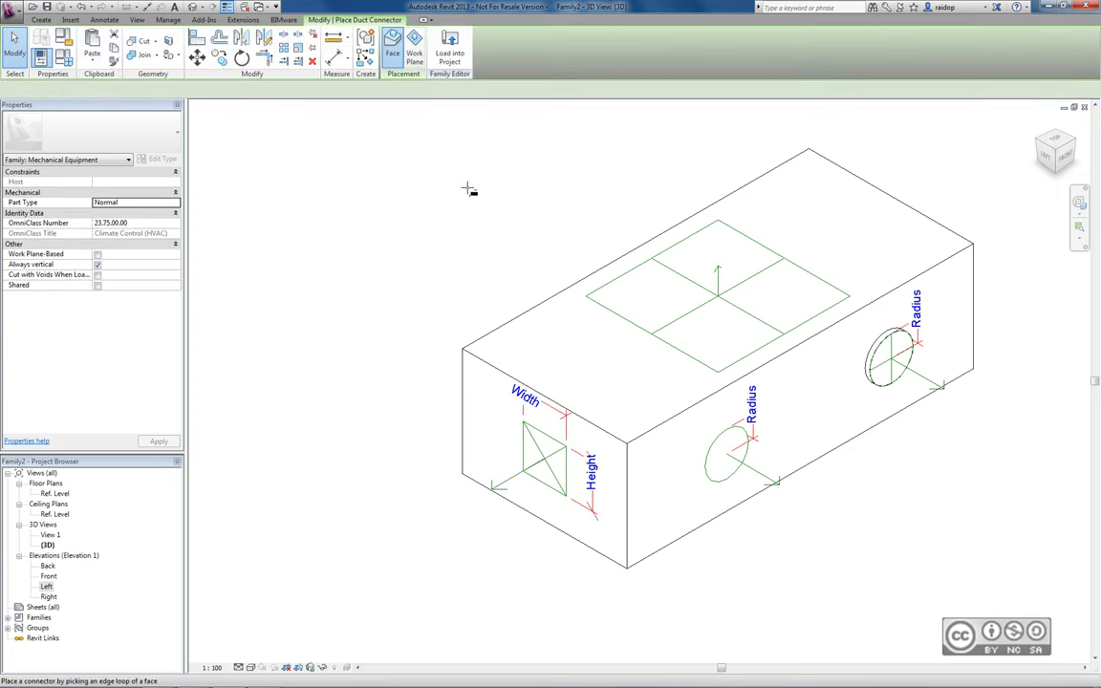
left_click(801, 406)
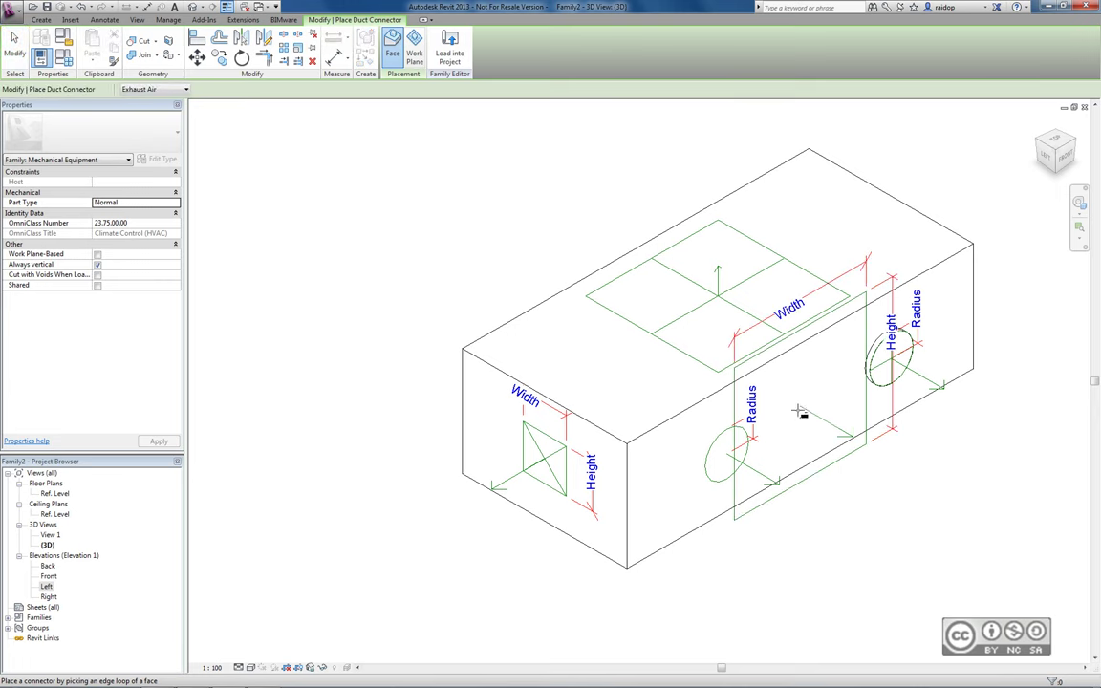
left_click(736, 406)
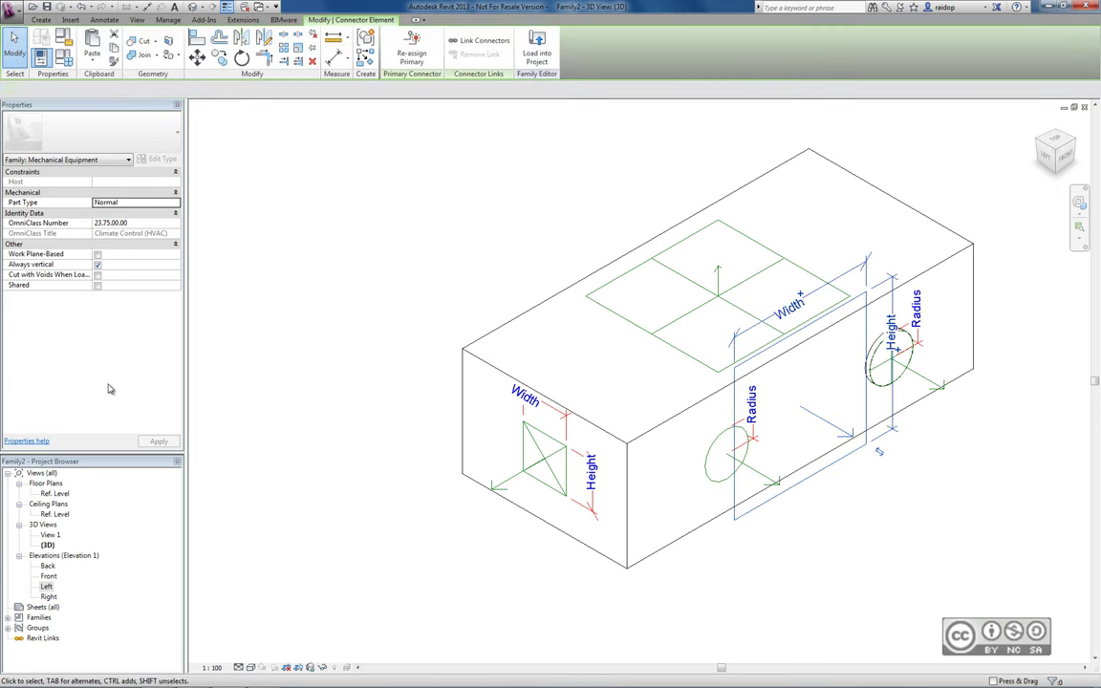
left_click(113, 295)
type("100")
left_click(113, 306)
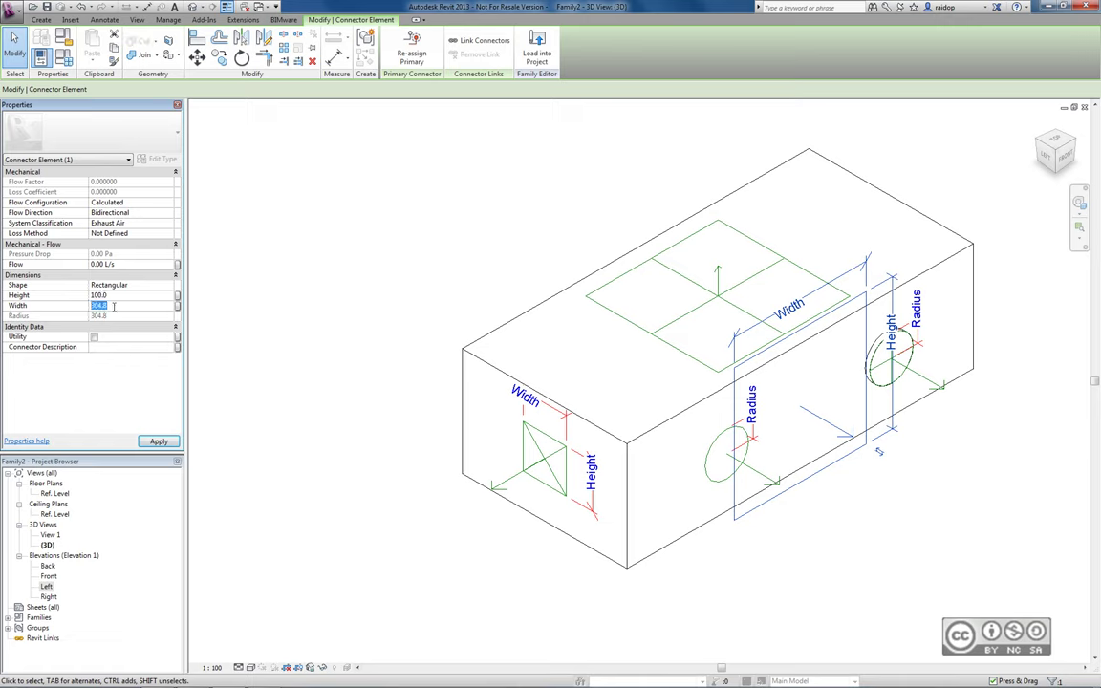
type("100")
key("Return")
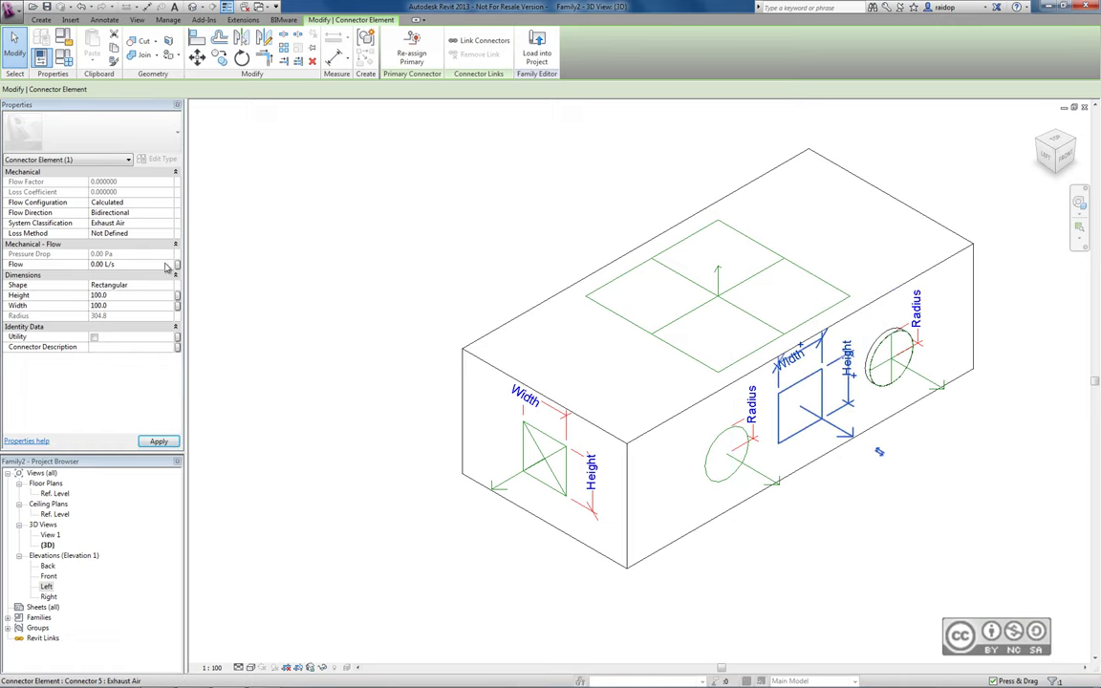
left_click(133, 201)
Step: Set the side duct connector to Preset flow and the end-face connector back to Calculated
left_click(168, 202)
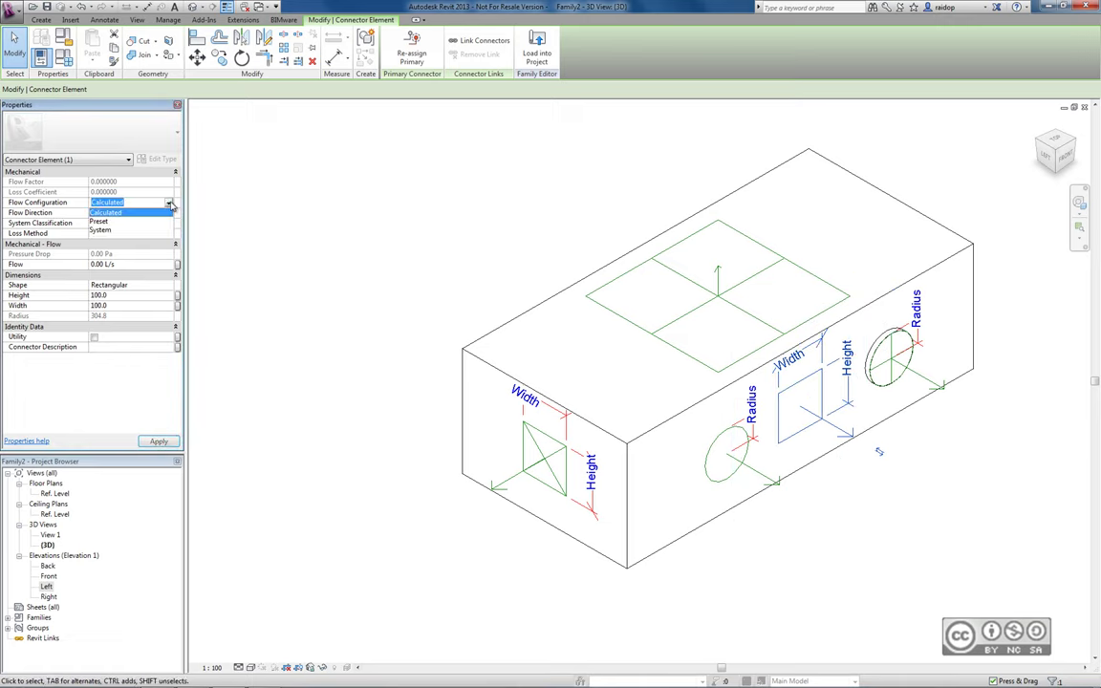
left_click(101, 221)
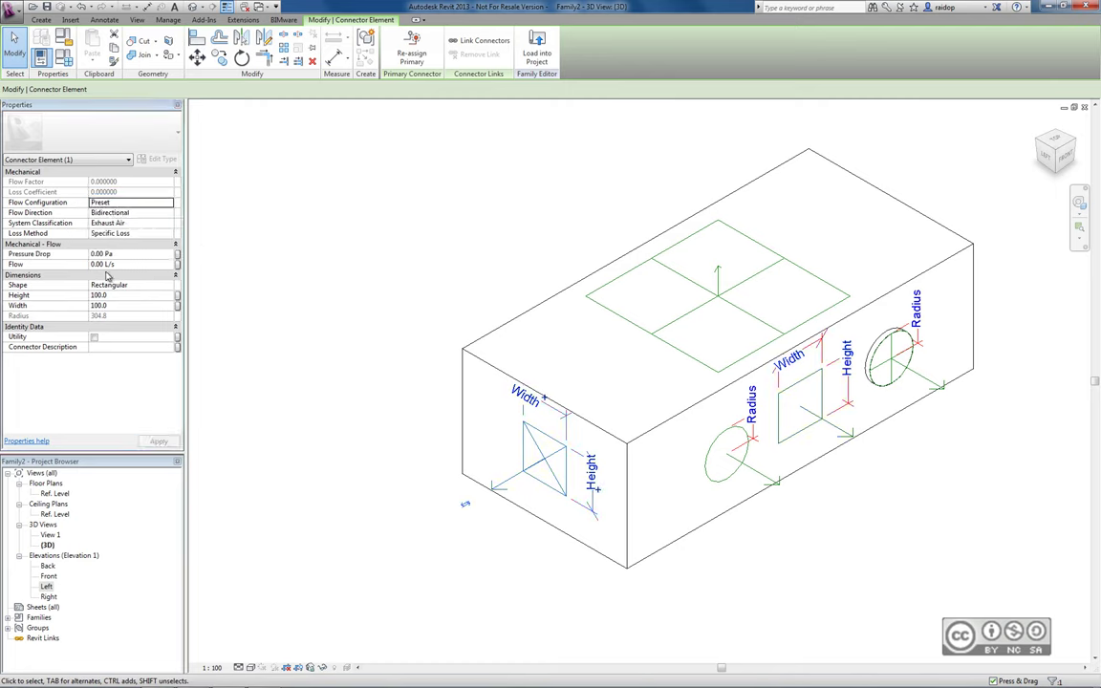
left_click(153, 201)
left_click(112, 212)
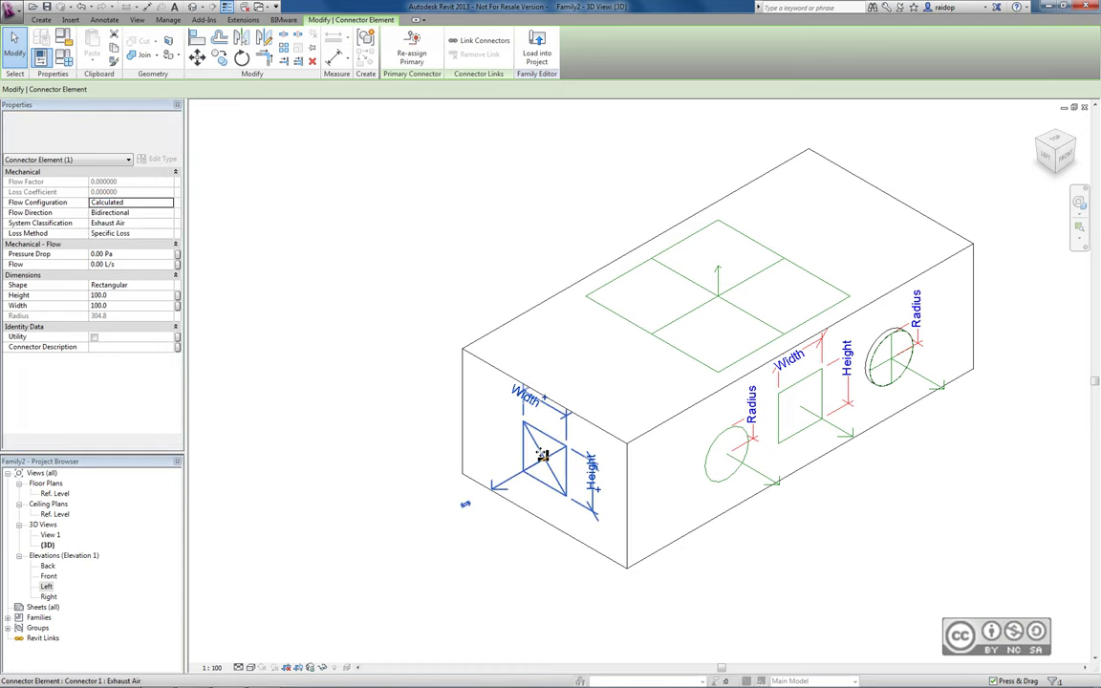
left_click(519, 167)
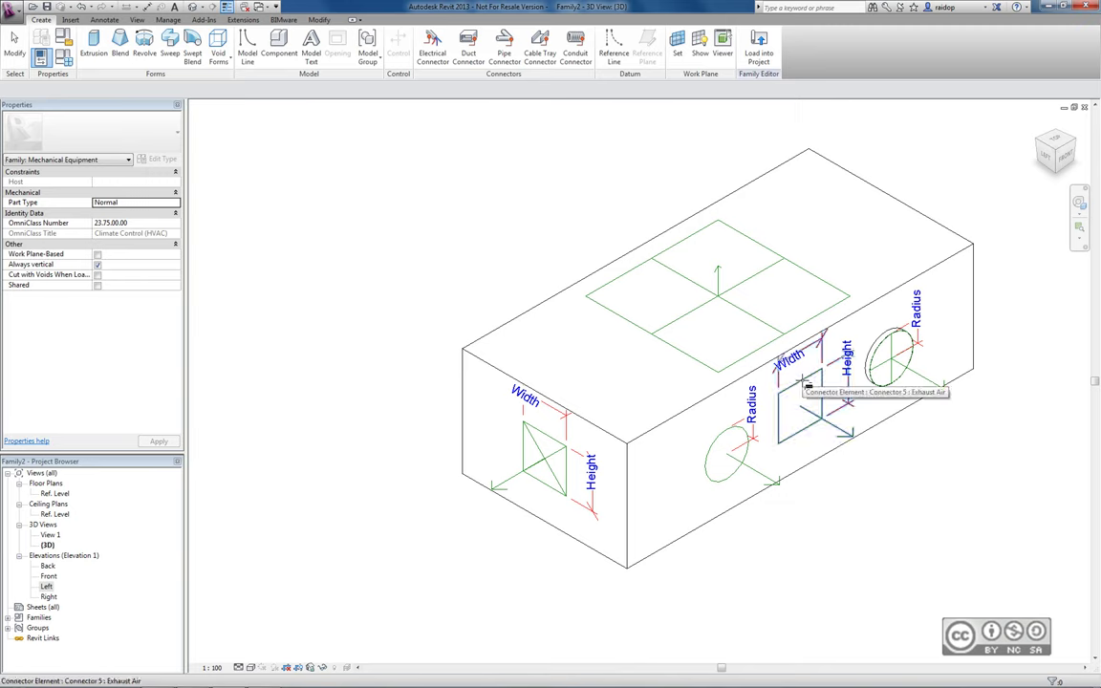
Step: Make the side duct connector primary, linking it with the end-face duct connector
left_click(801, 435)
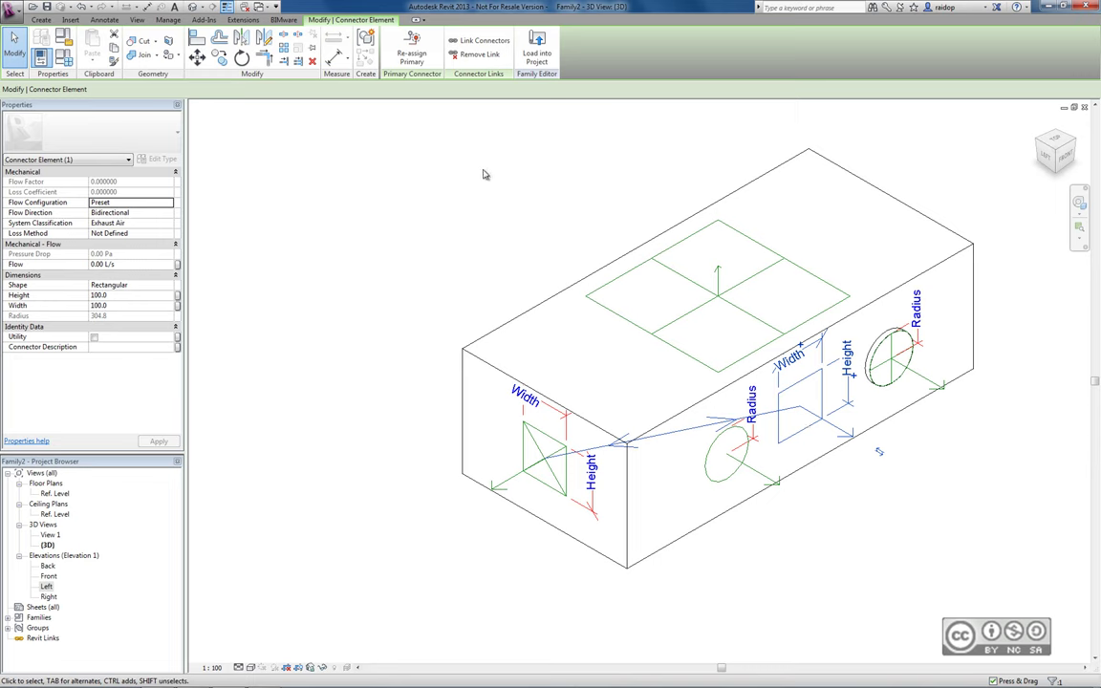
left_click(410, 46)
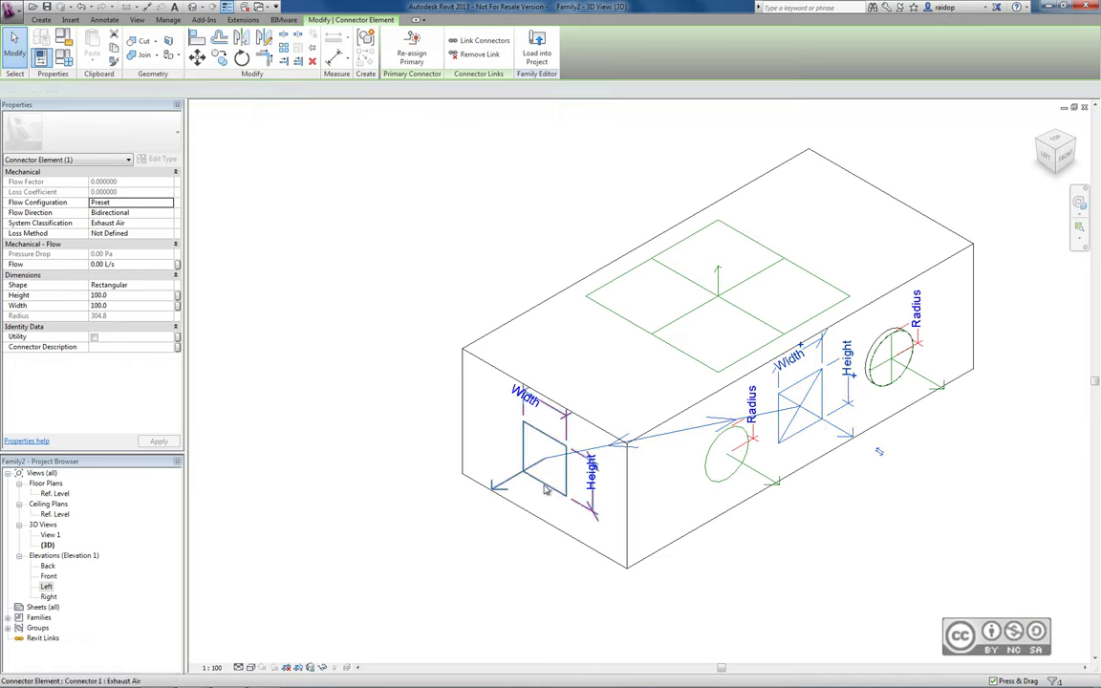
key("Up")
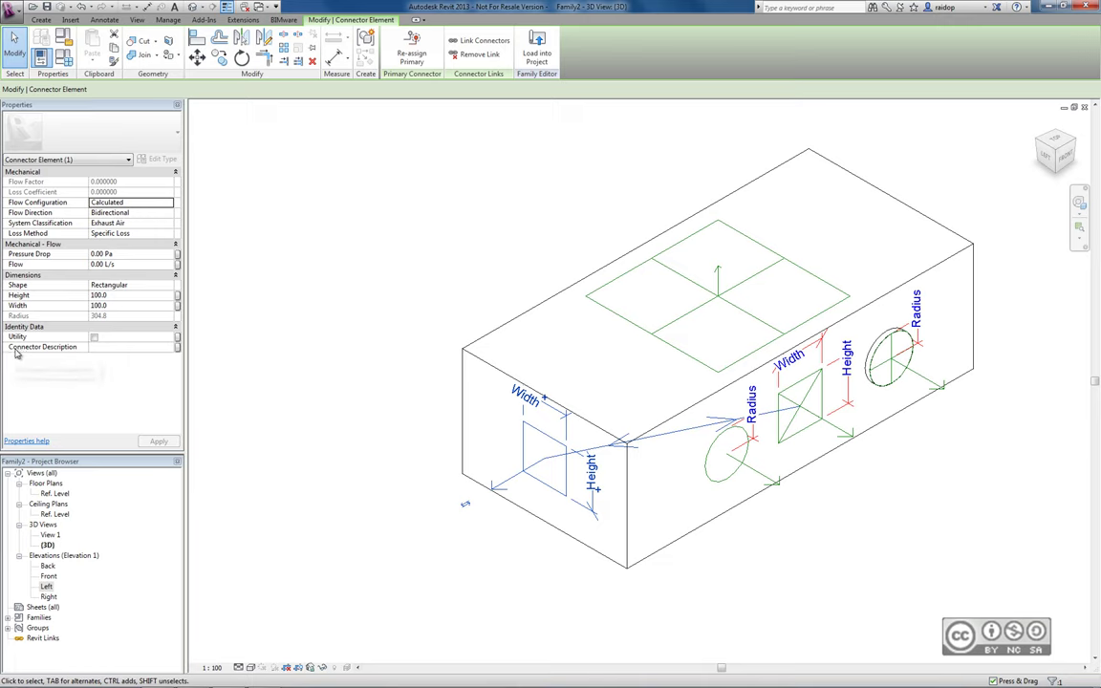
left_click(129, 348)
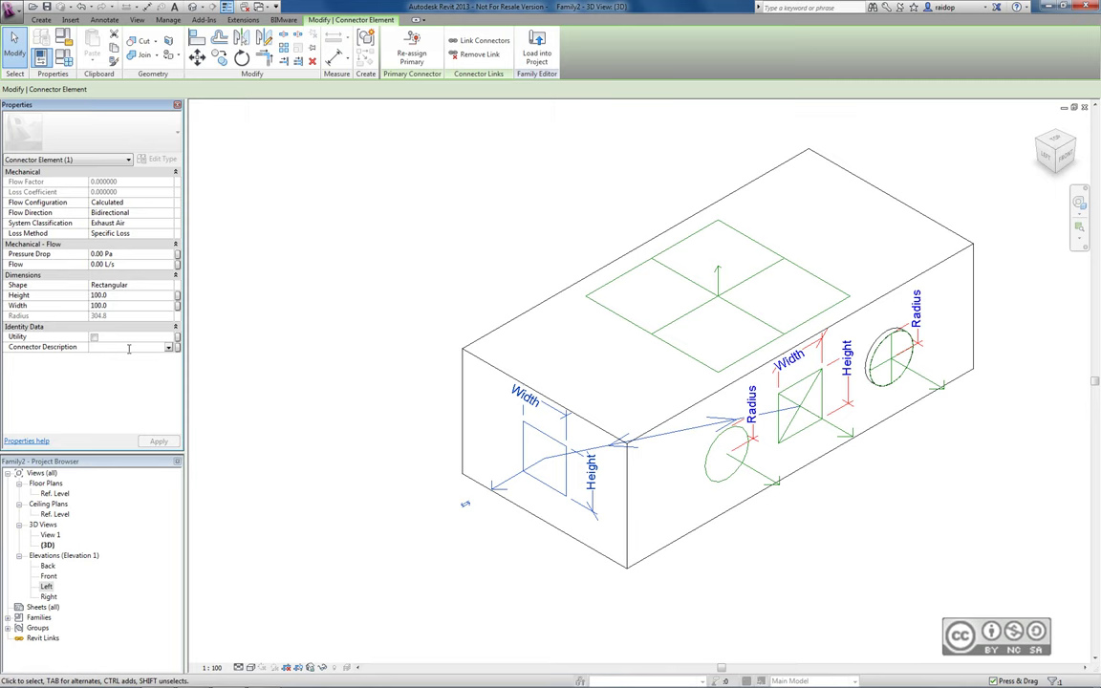
left_click(305, 378)
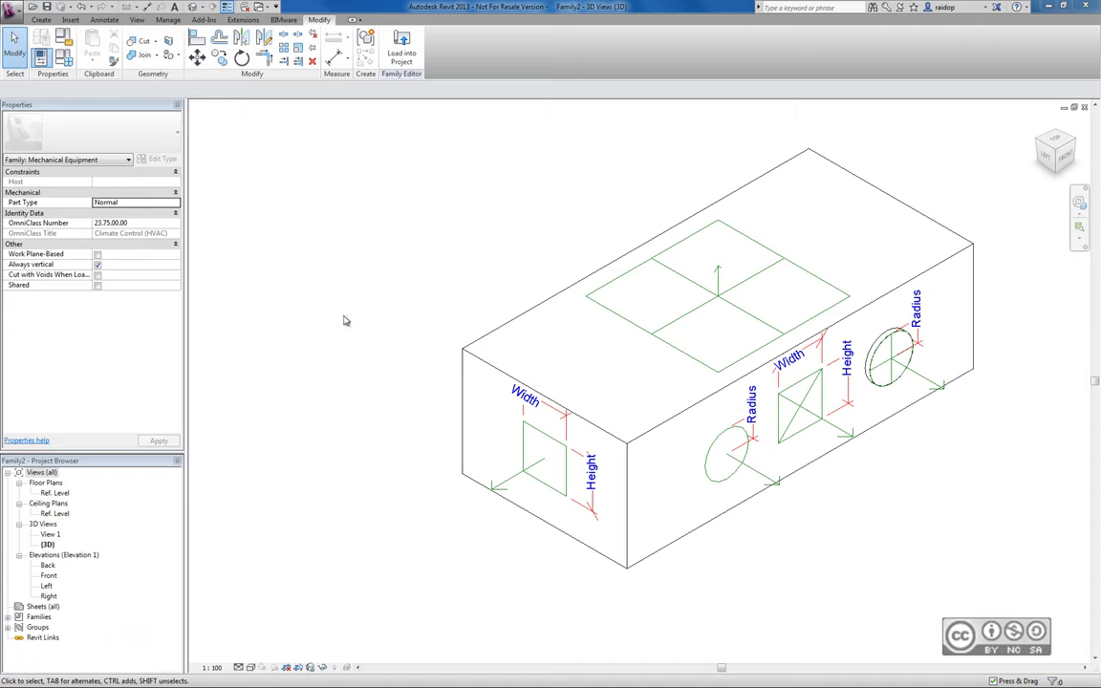
Step: Create a new family from the Metric Mechanical Equipment.rft template
left_click(16, 12)
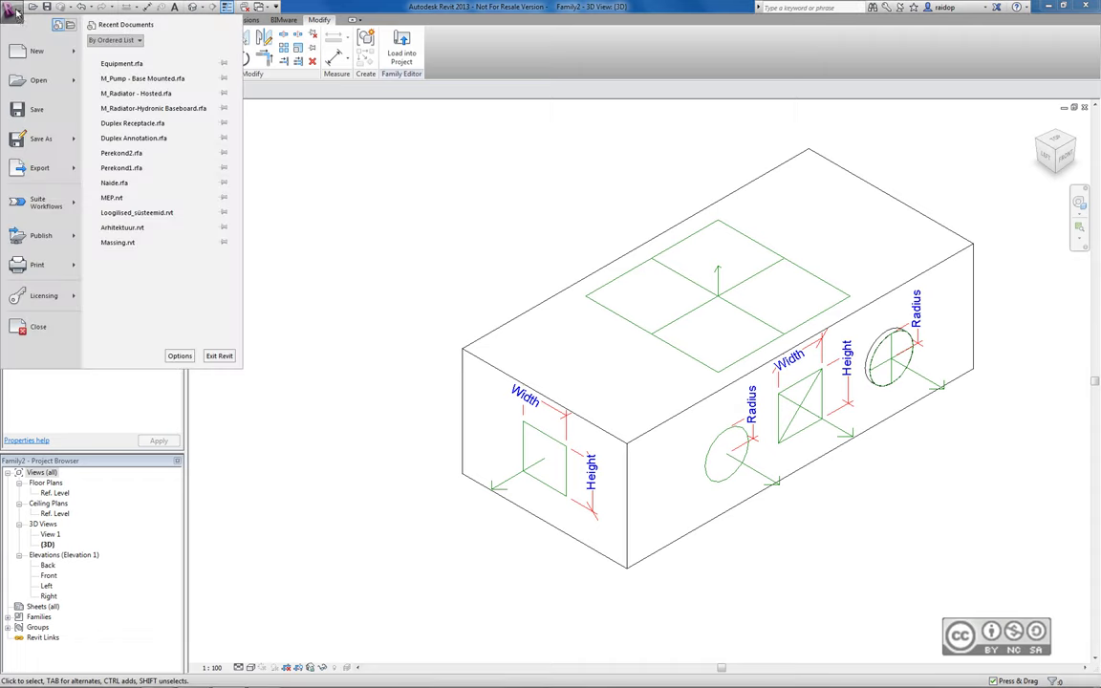
mouse_move(36, 50)
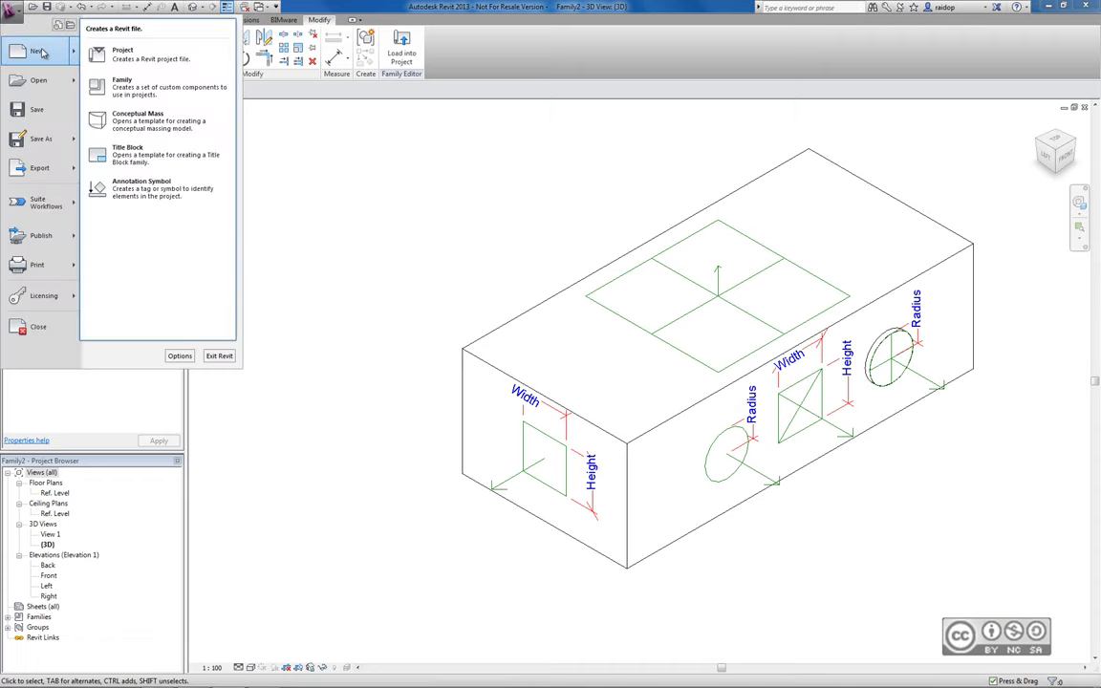
left_click(142, 85)
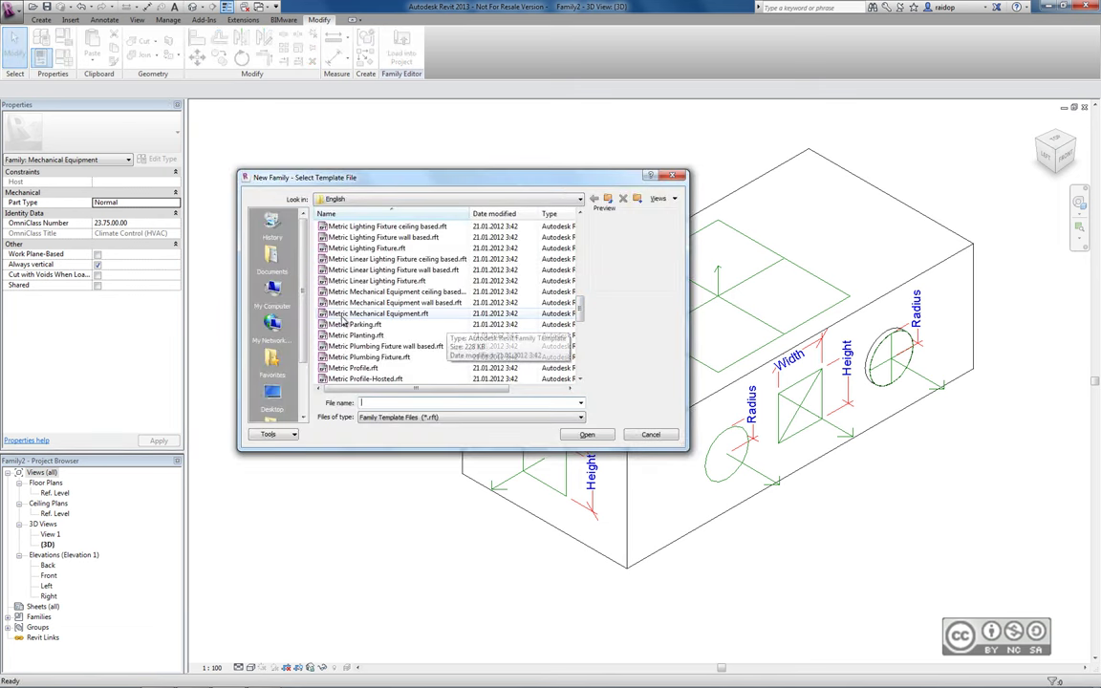
left_click(403, 316)
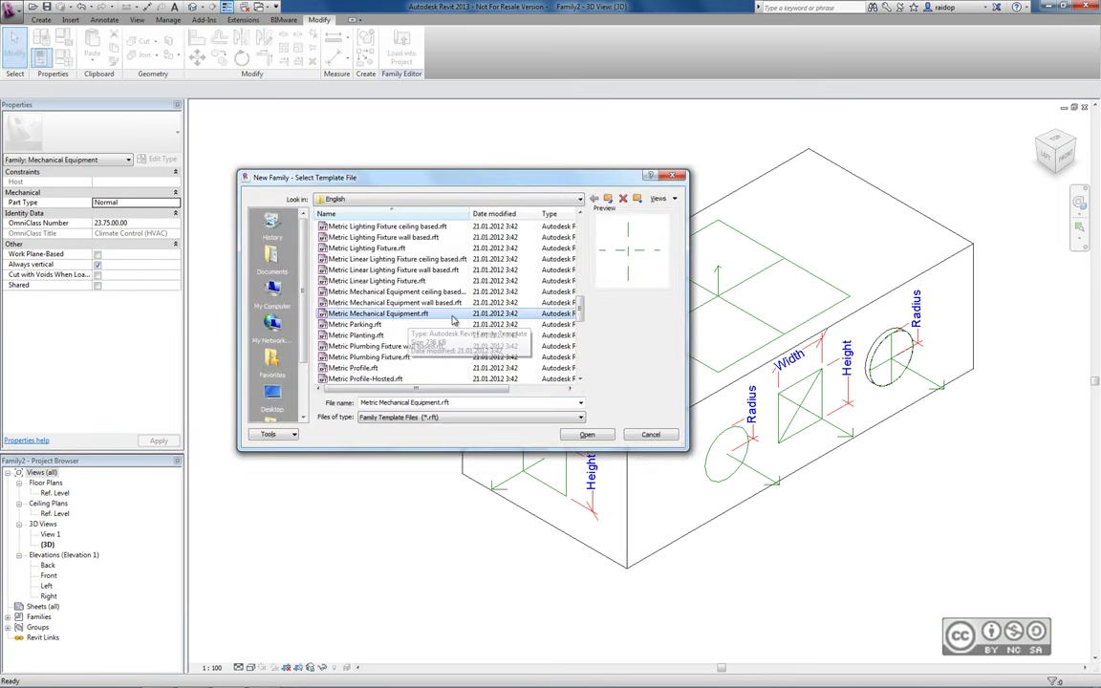
left_click(587, 434)
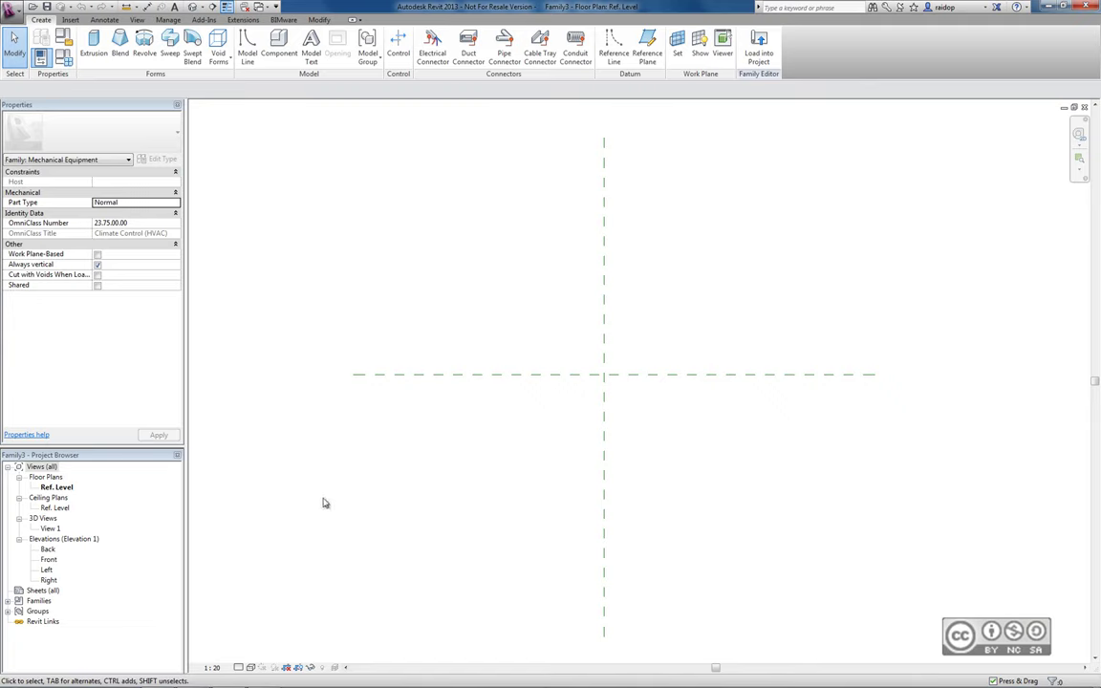
Step: Draw a horizontal reference line above the plan centre and a vertical one right of centre
left_click_drag(102, 446, 102, 369)
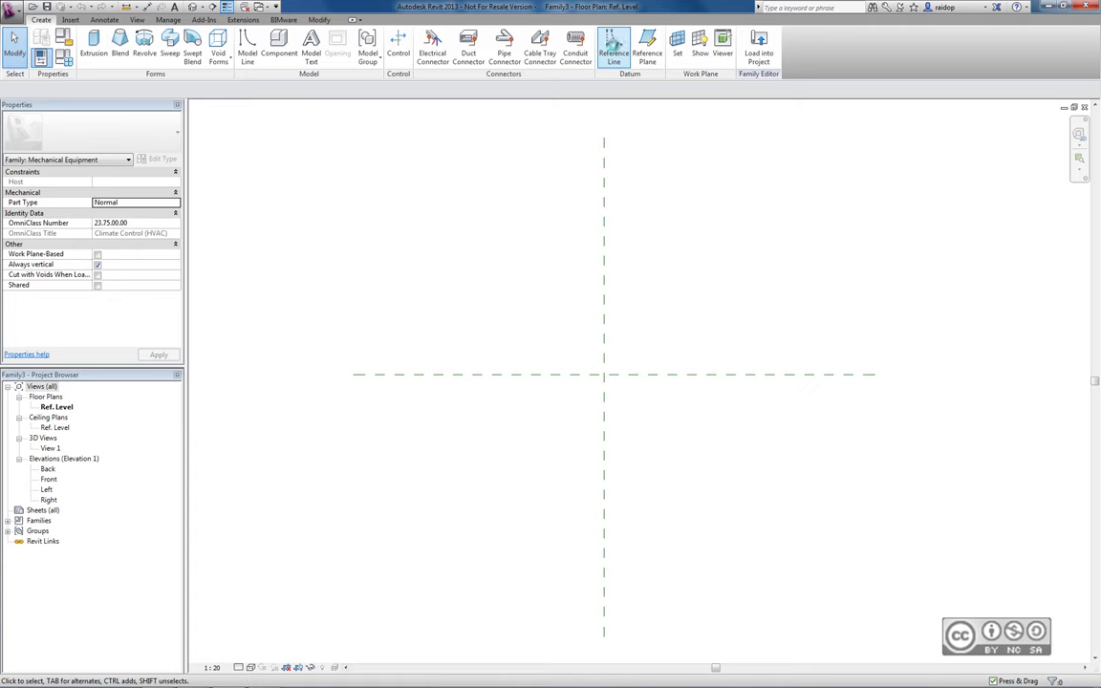
left_click(612, 43)
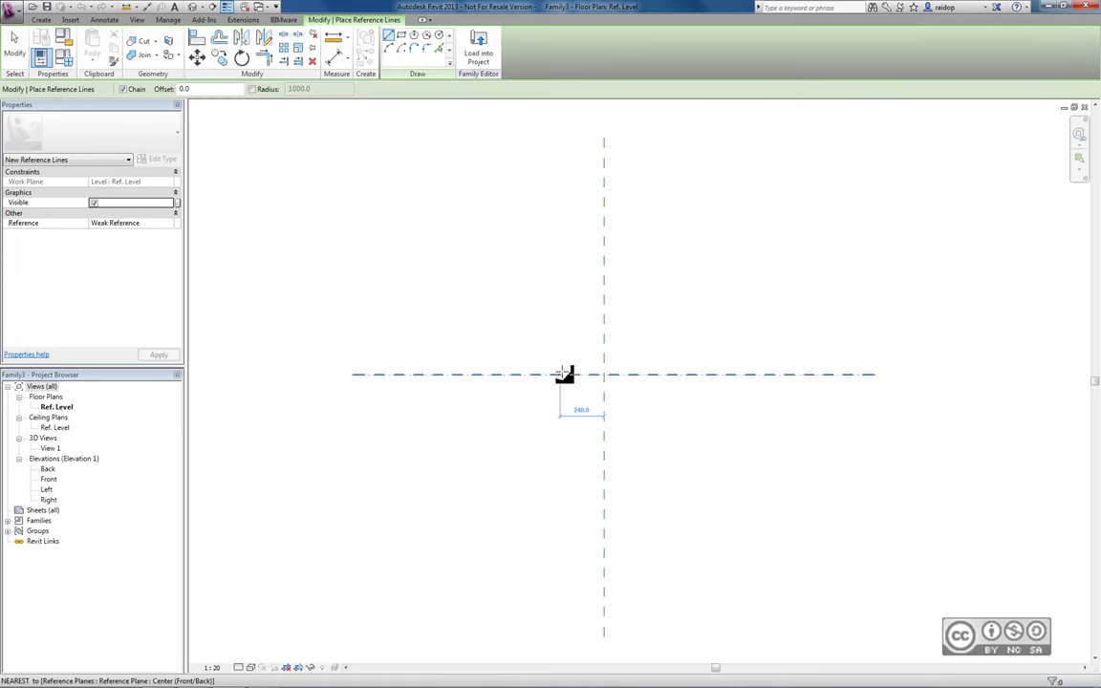
left_click(573, 267)
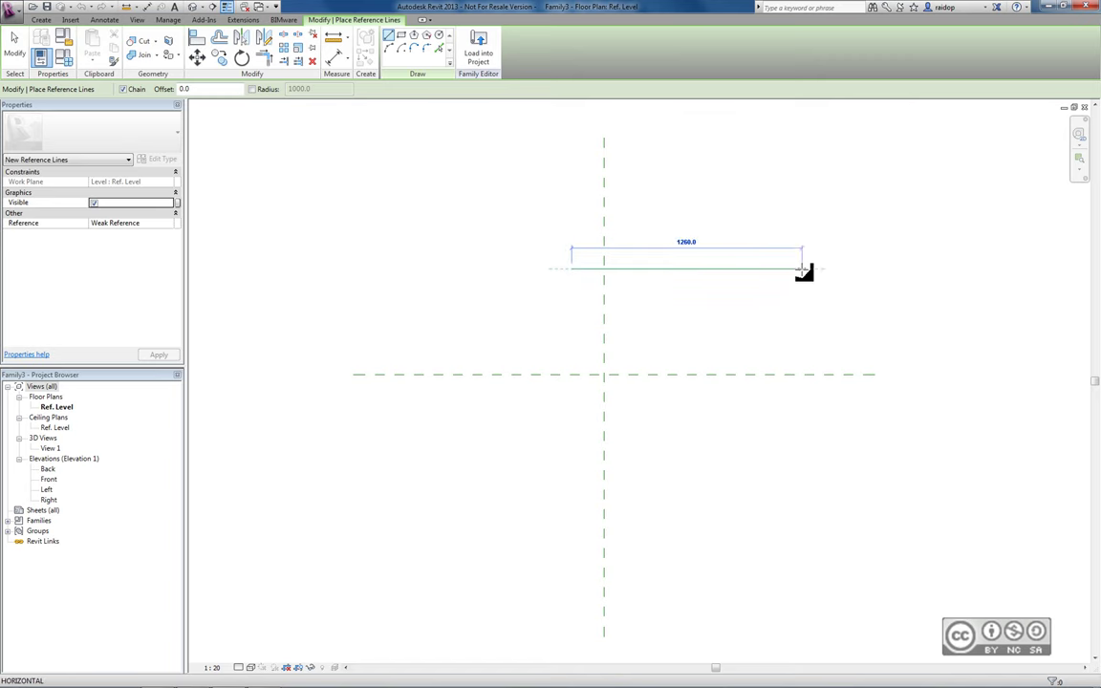
left_click(801, 268)
key("Escape")
key("Escape")
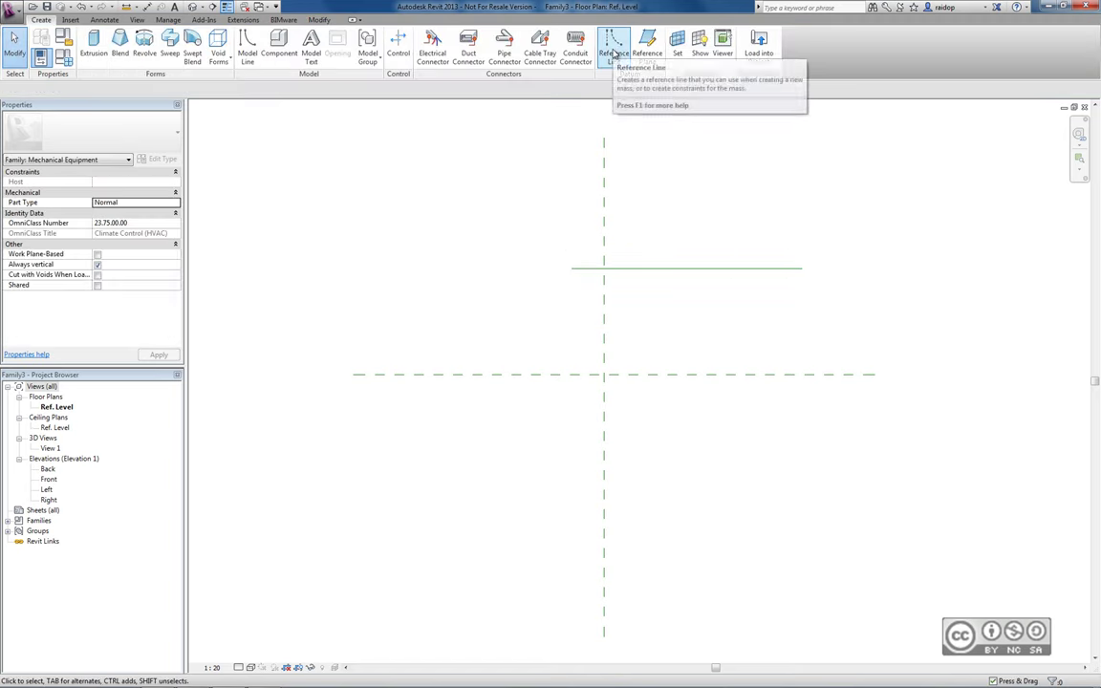
key("Return")
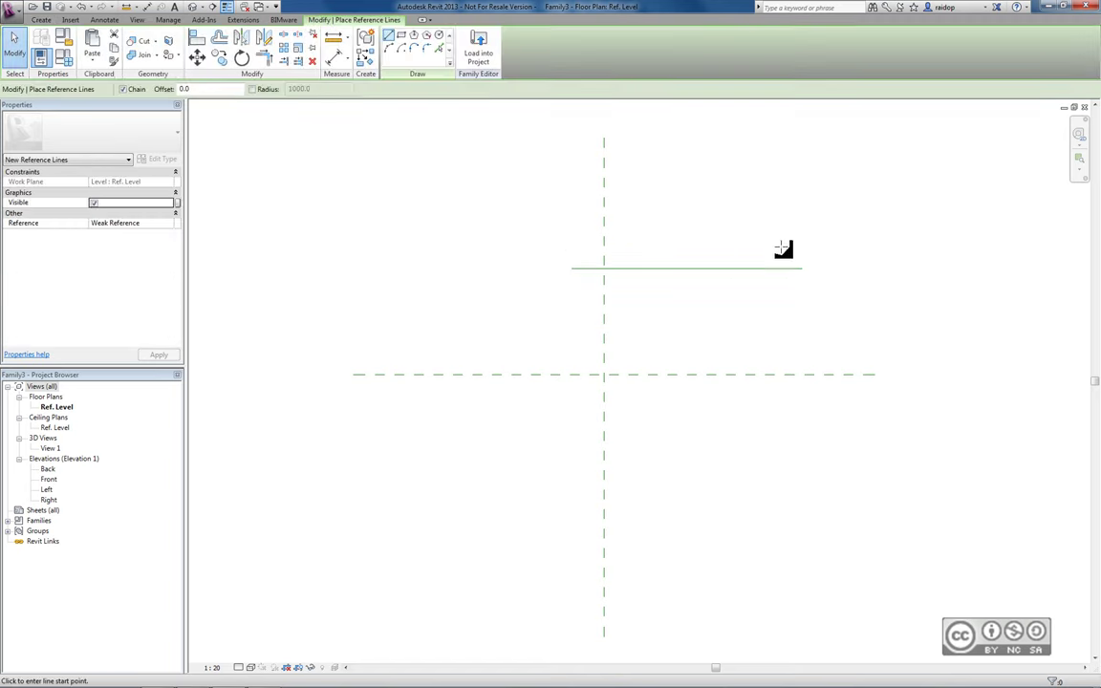
left_click(778, 244)
left_click(779, 405)
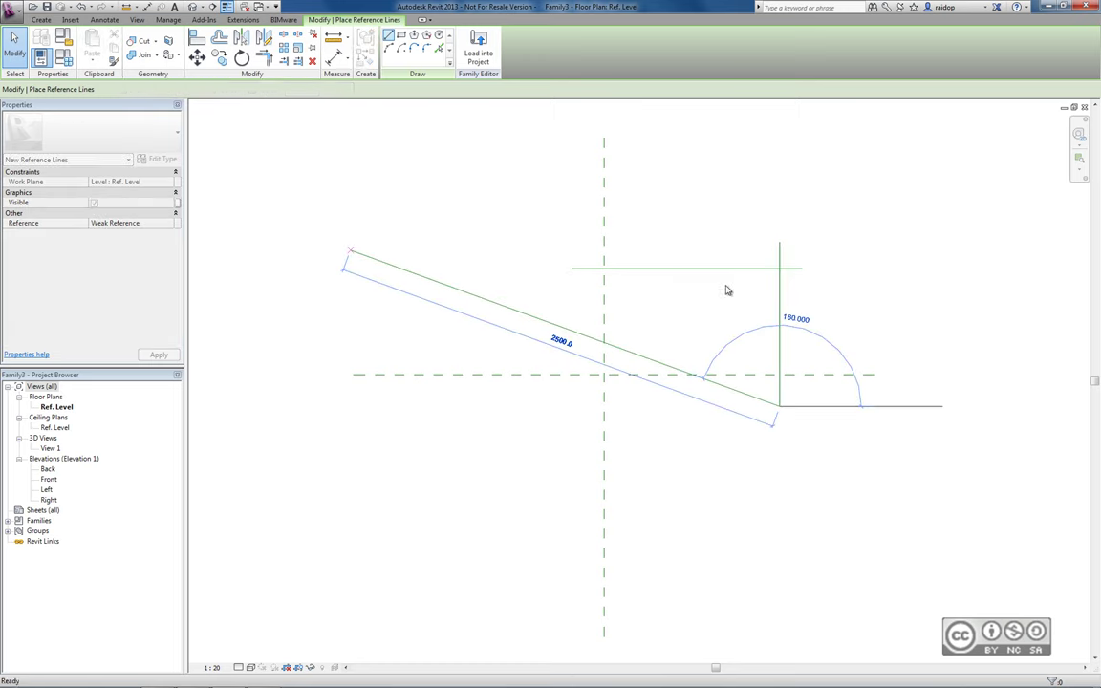
key("Escape")
key("Escape")
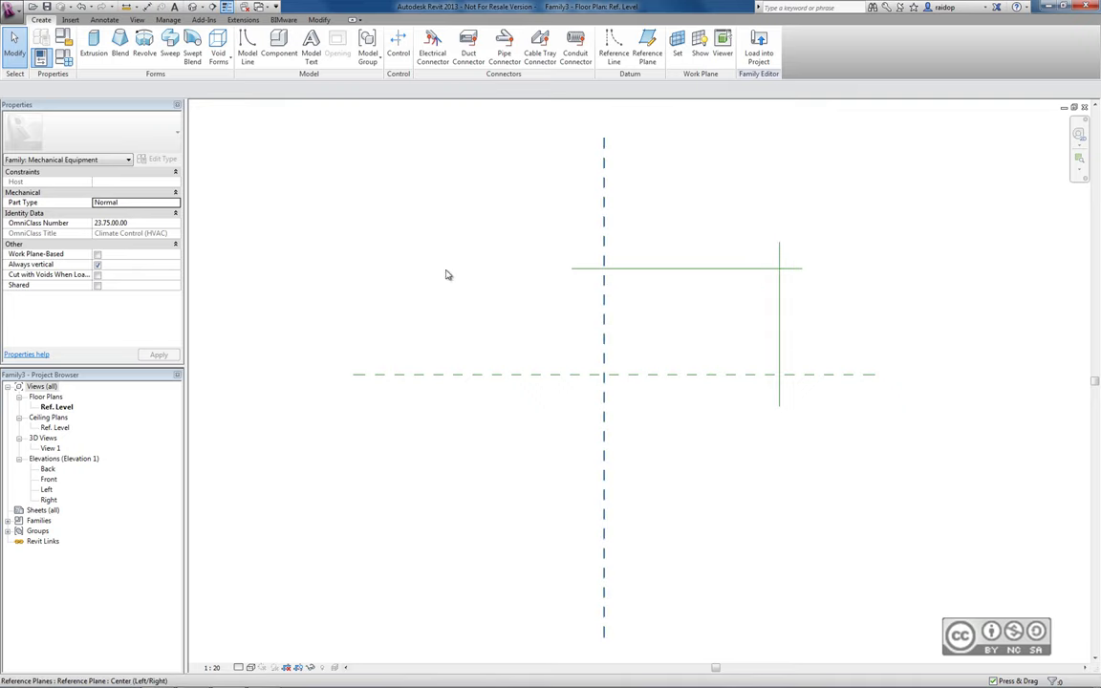
Step: Add aligned dimensions of 962 to the vertical reference line and 580 to the horizontal one
left_click(104, 20)
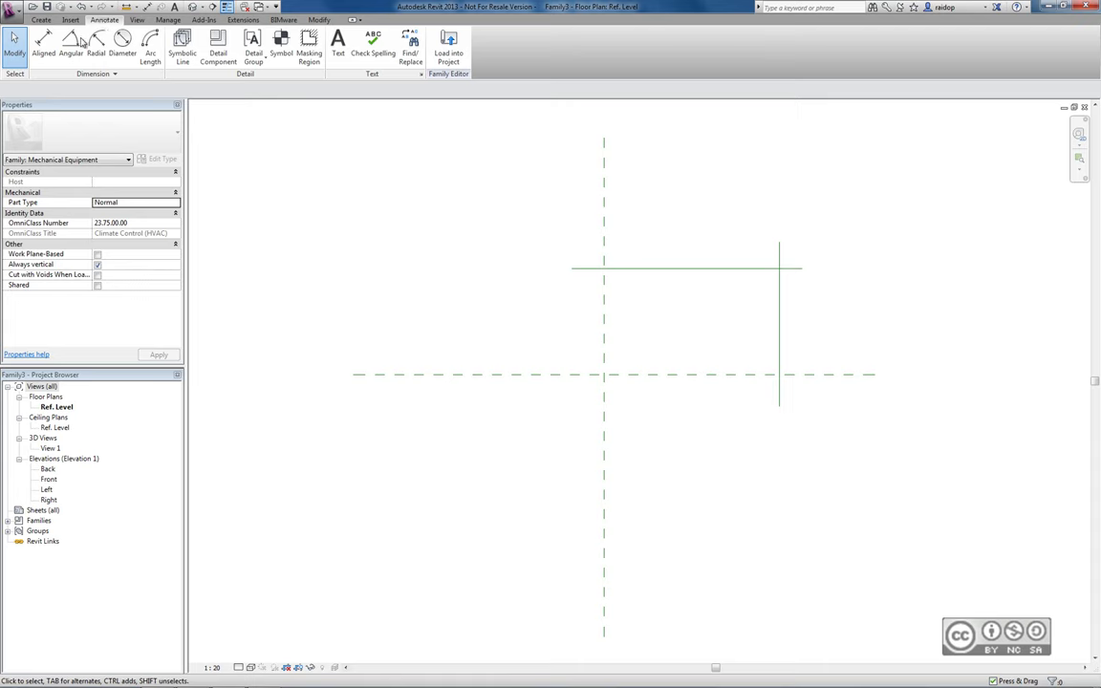
left_click(43, 43)
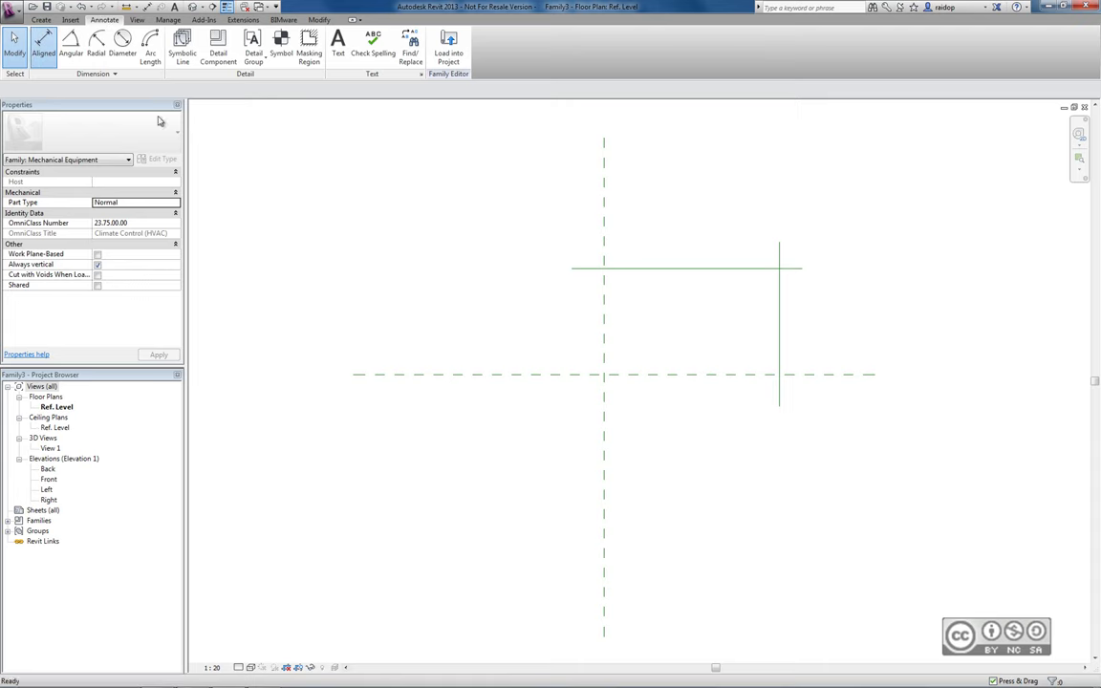
left_click(604, 196)
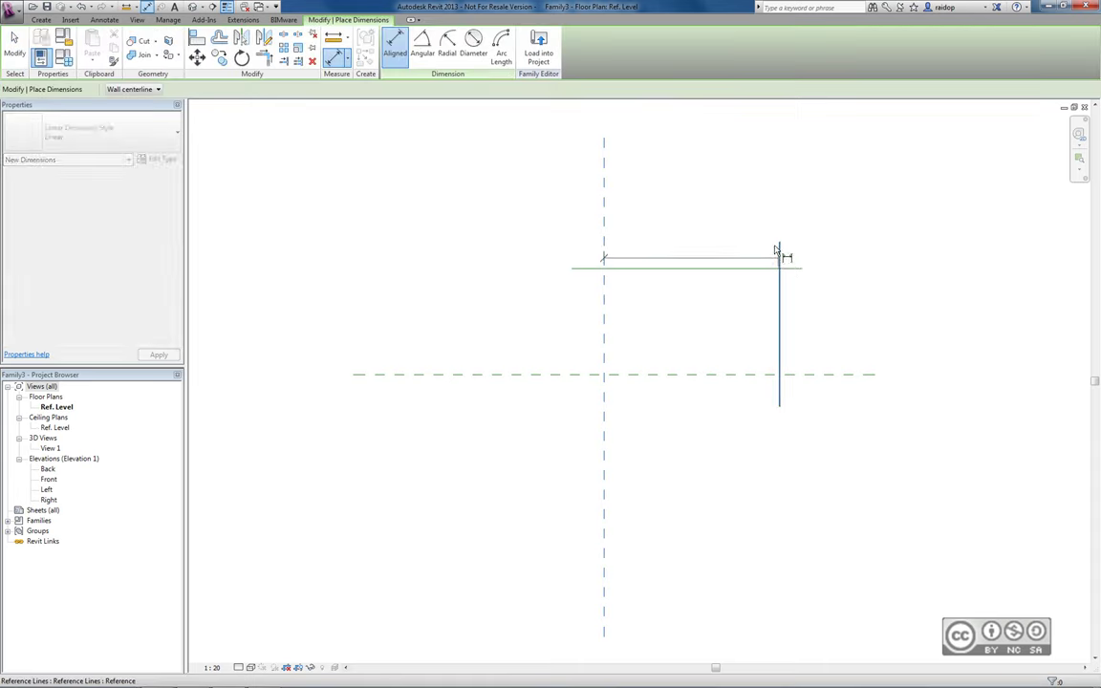
left_click(778, 256)
left_click(777, 237)
left_click(592, 269)
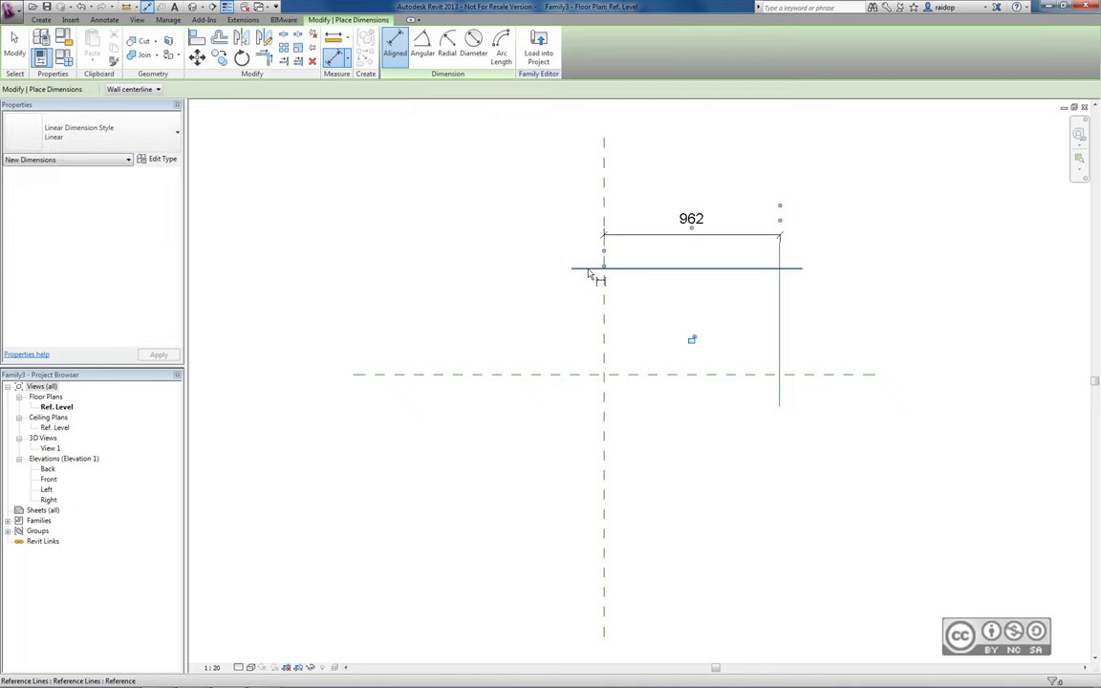
left_click(584, 373)
left_click(563, 358)
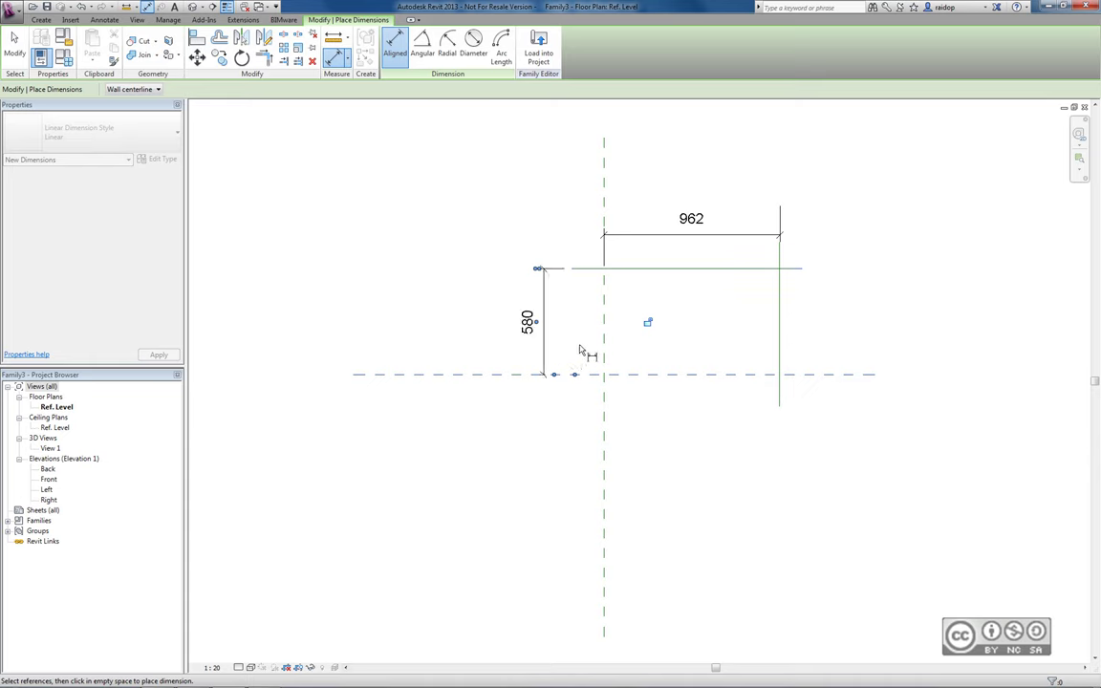
key("Escape")
key("Escape")
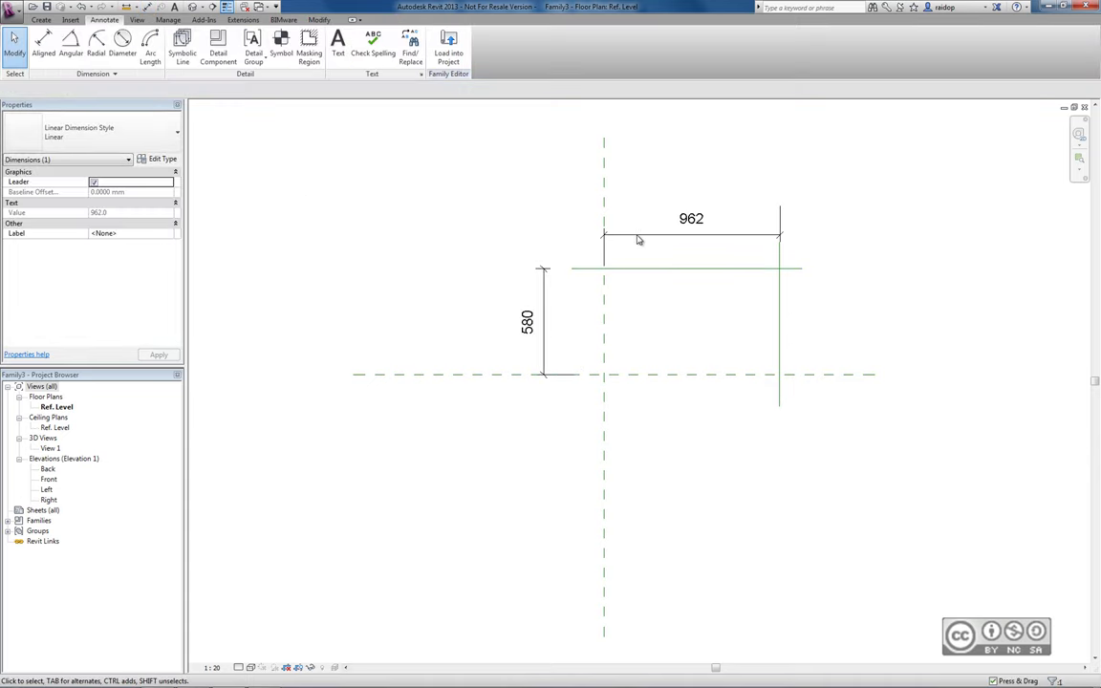
left_click(637, 236)
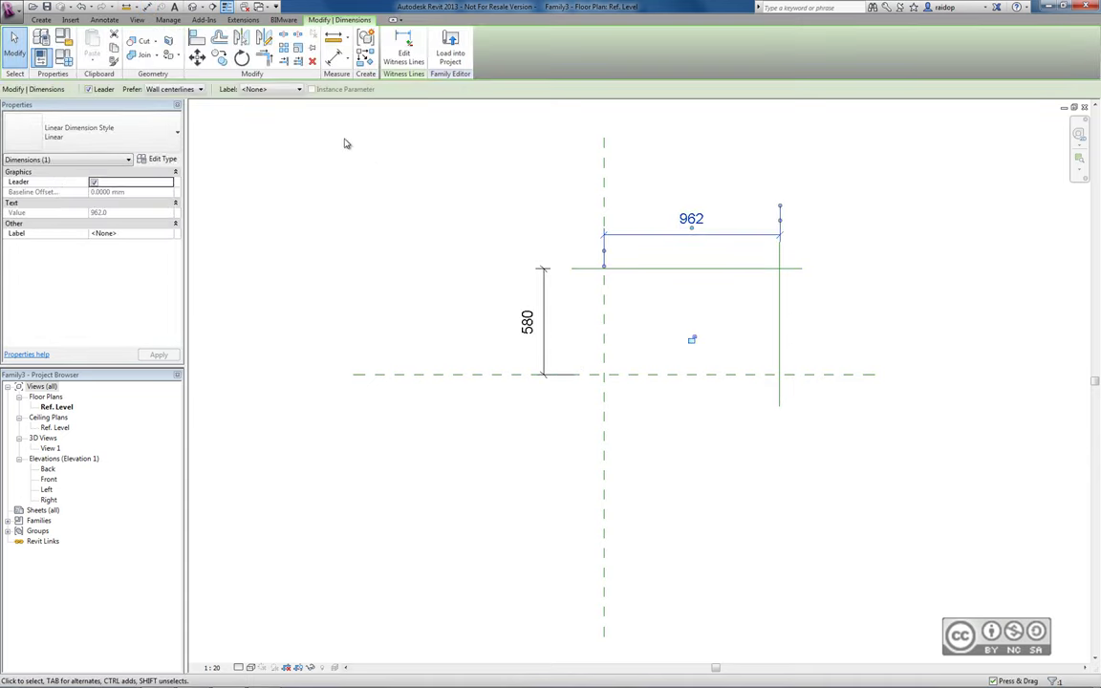
Step: Label the 962 dimension with a new instance parameter named AlusPikkus
left_click(241, 87)
left_click(271, 111)
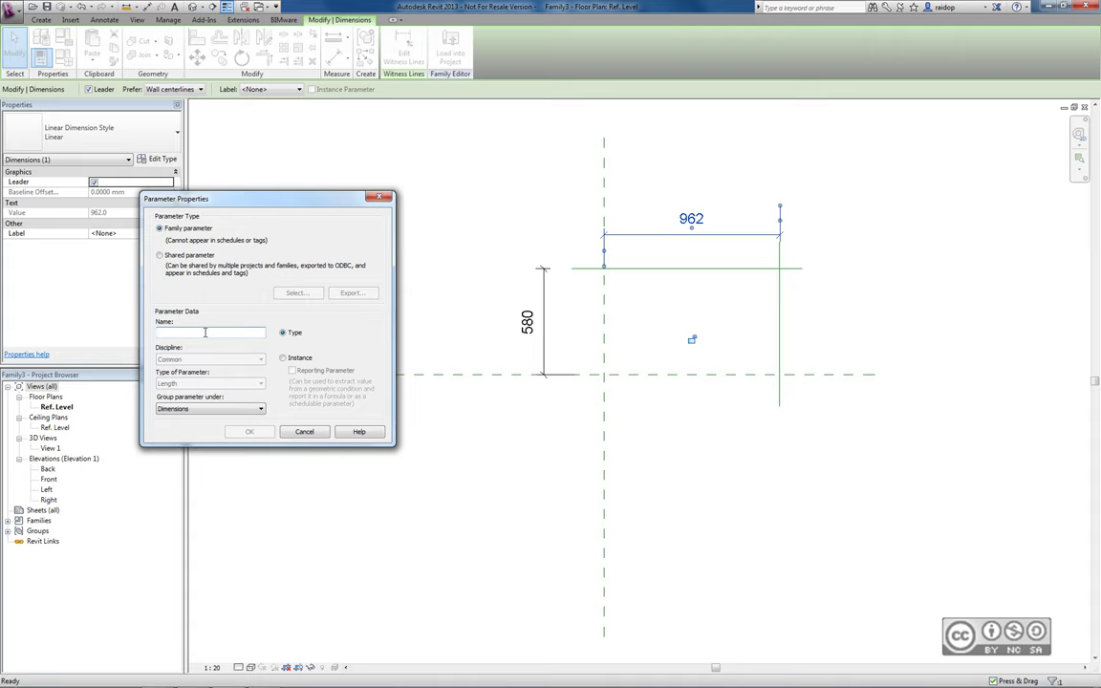
type("AlusPituus")
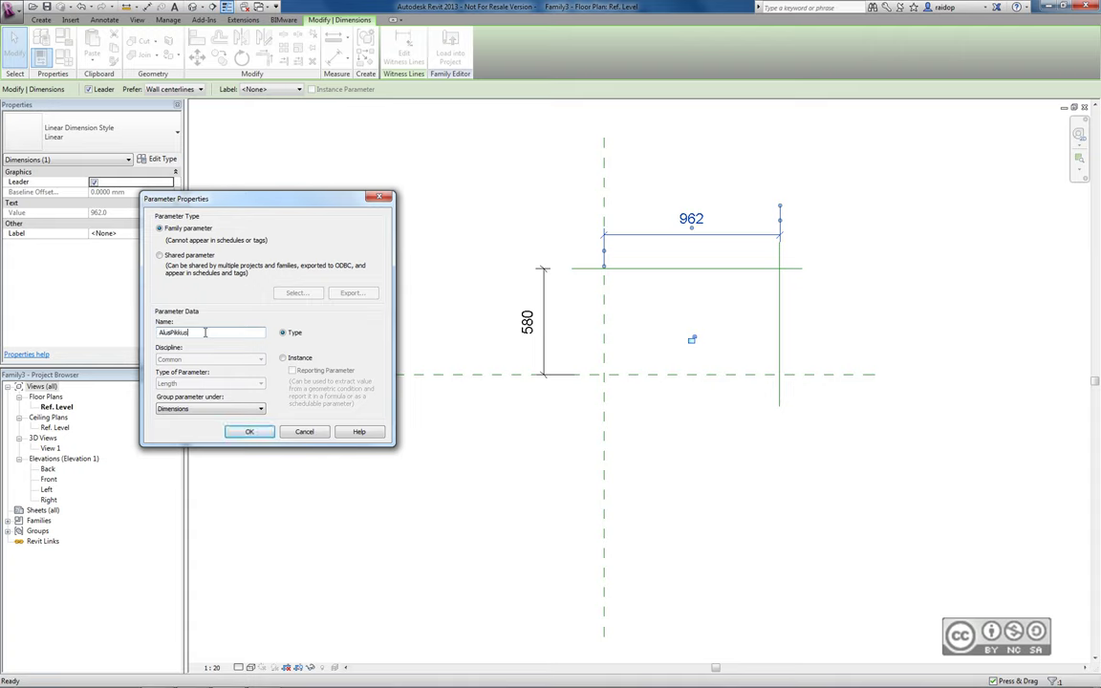
left_click(282, 358)
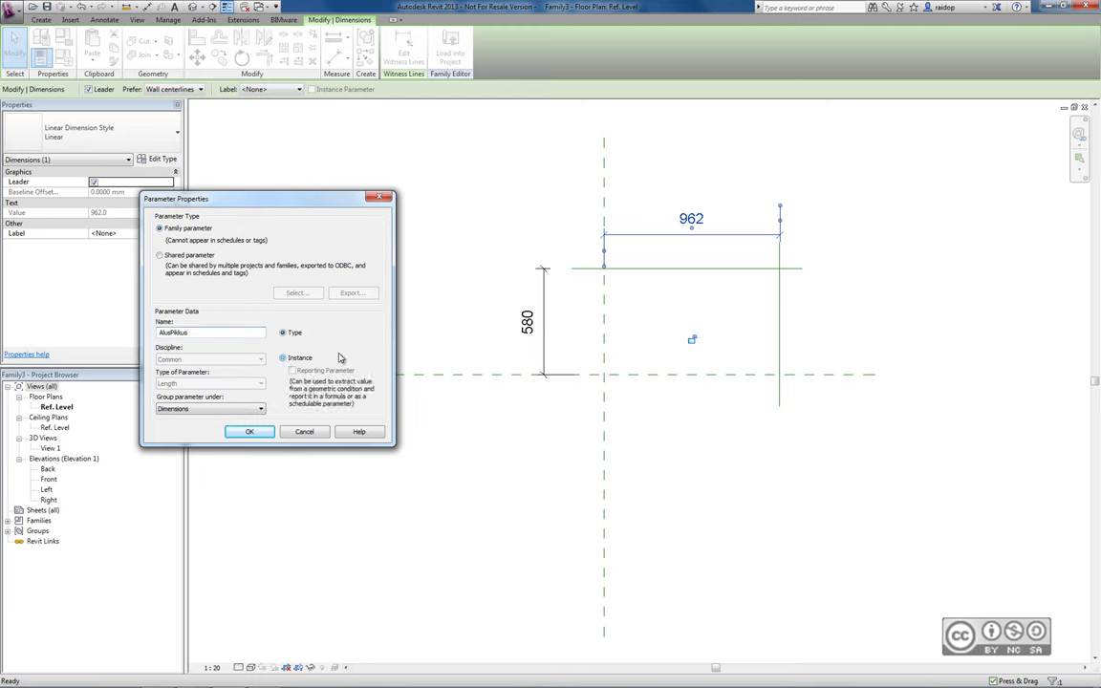
left_click(250, 432)
left_click(489, 286)
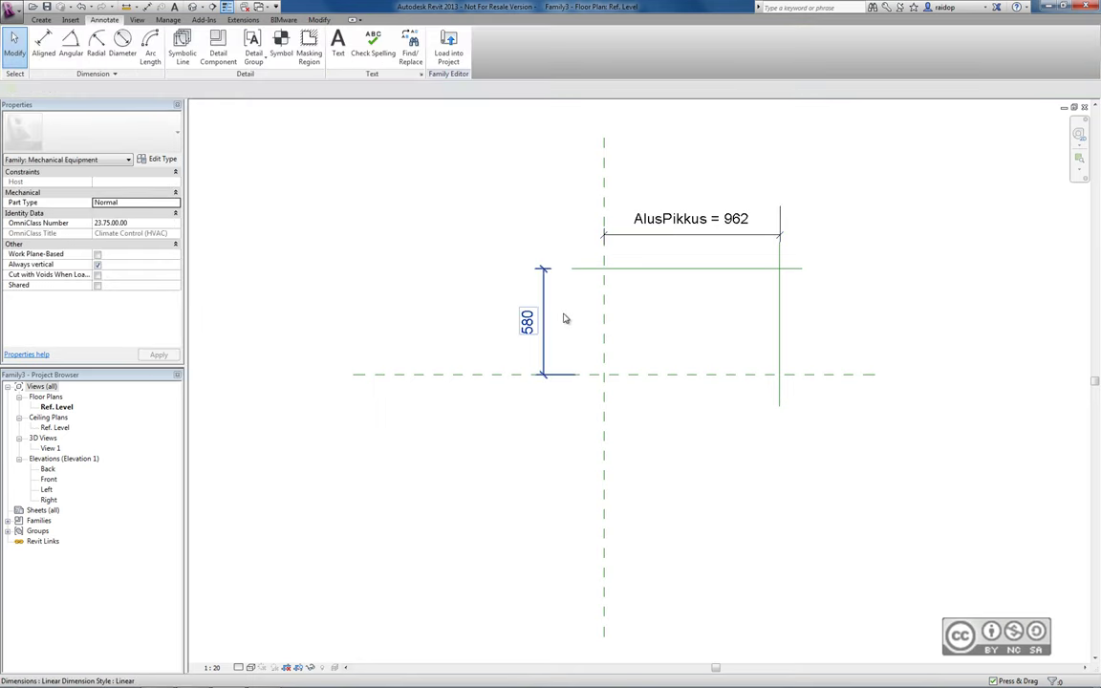
Step: Label the 580 dimension with a new instance parameter named AlusLaius
left_click(543, 323)
left_click(253, 89)
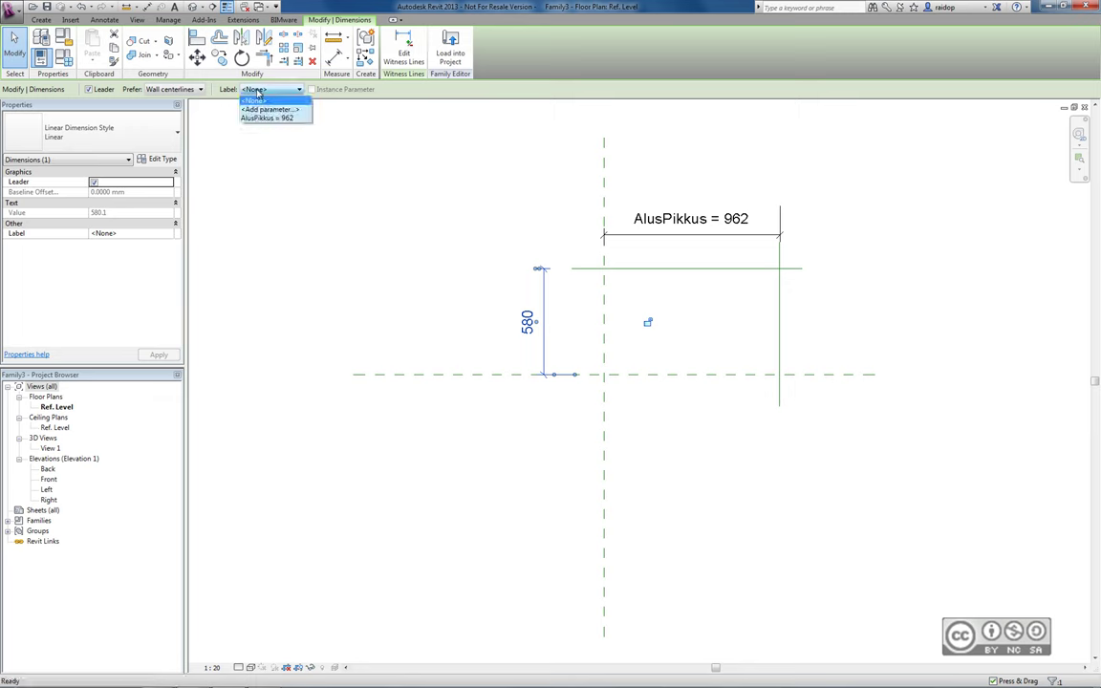
left_click(270, 111)
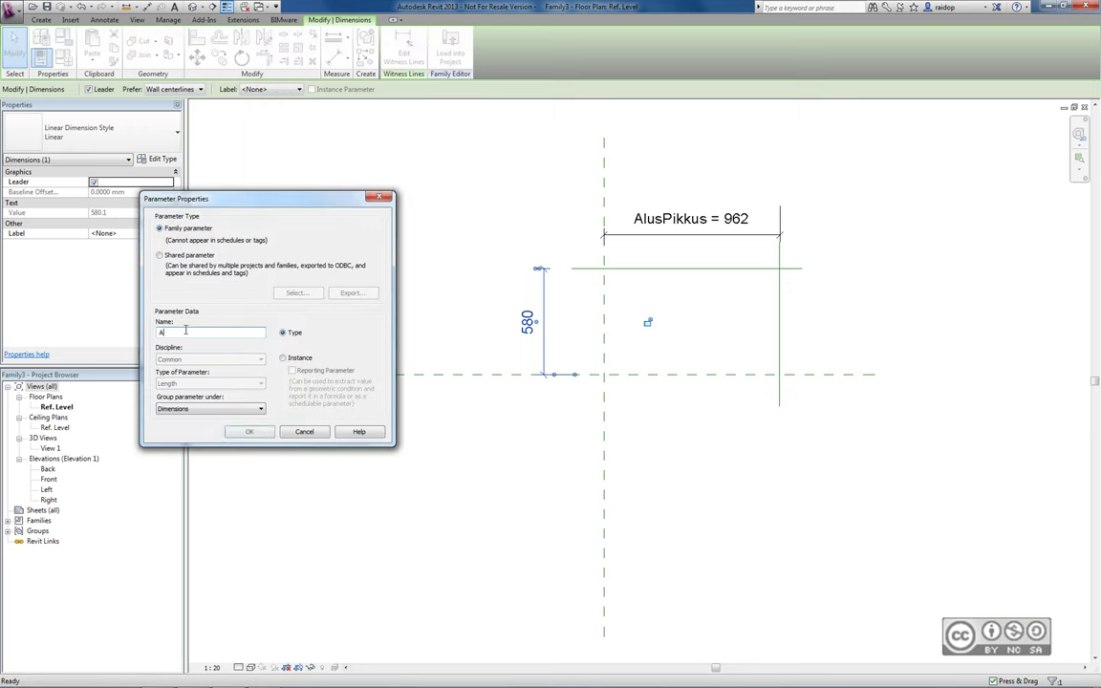
type("A")
left_click(285, 358)
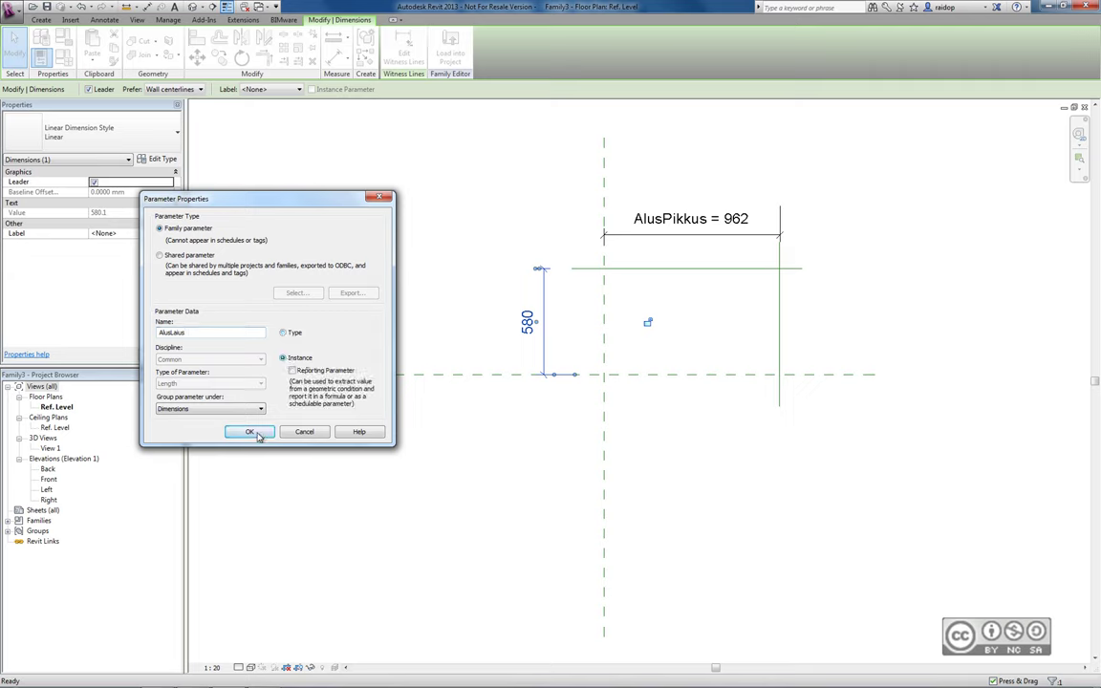
left_click(249, 432)
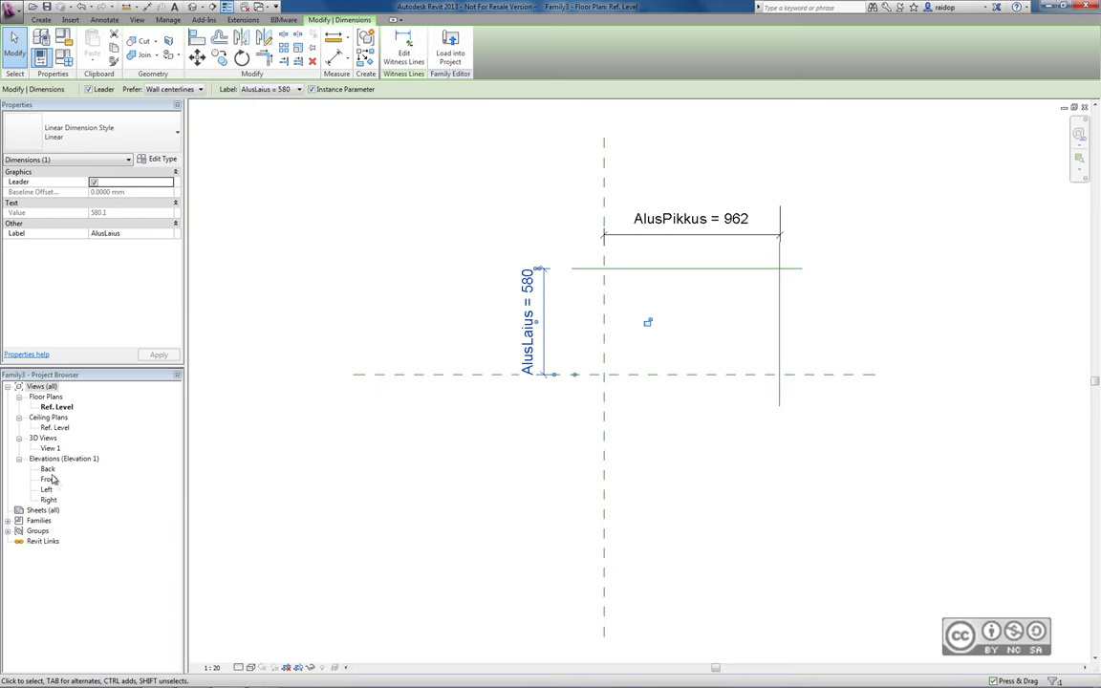
Step: In the Front elevation, draw a horizontal reference plane above Ref. Level and name it AlusPealmine
double_click(48, 479)
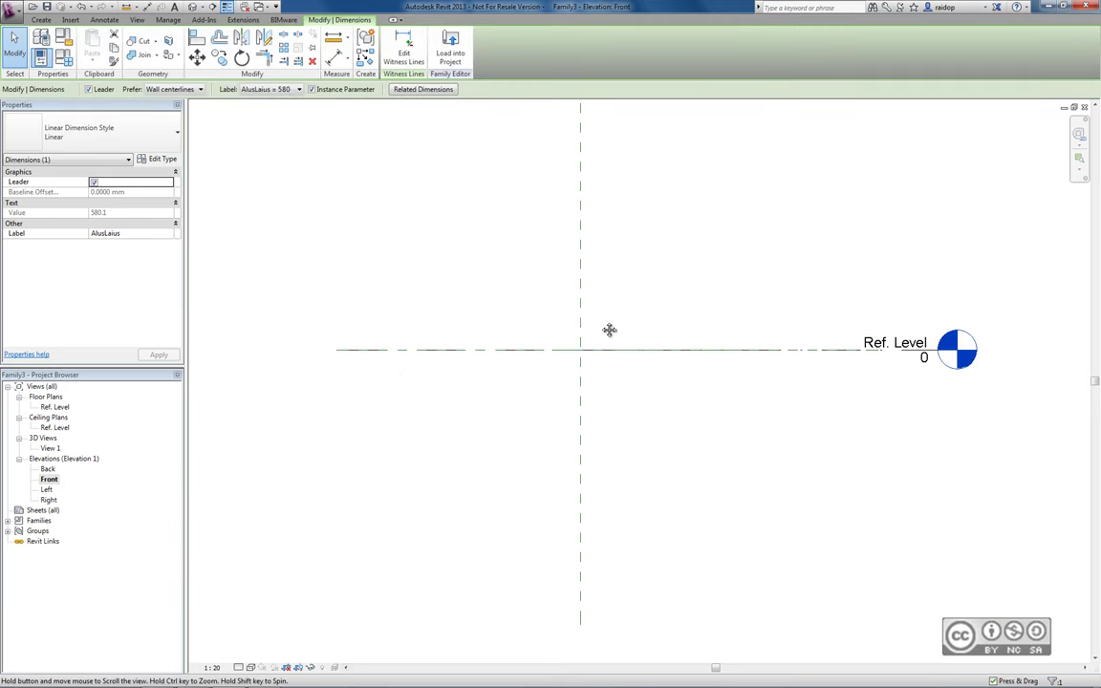
middle_click_drag(610, 329, 602, 330)
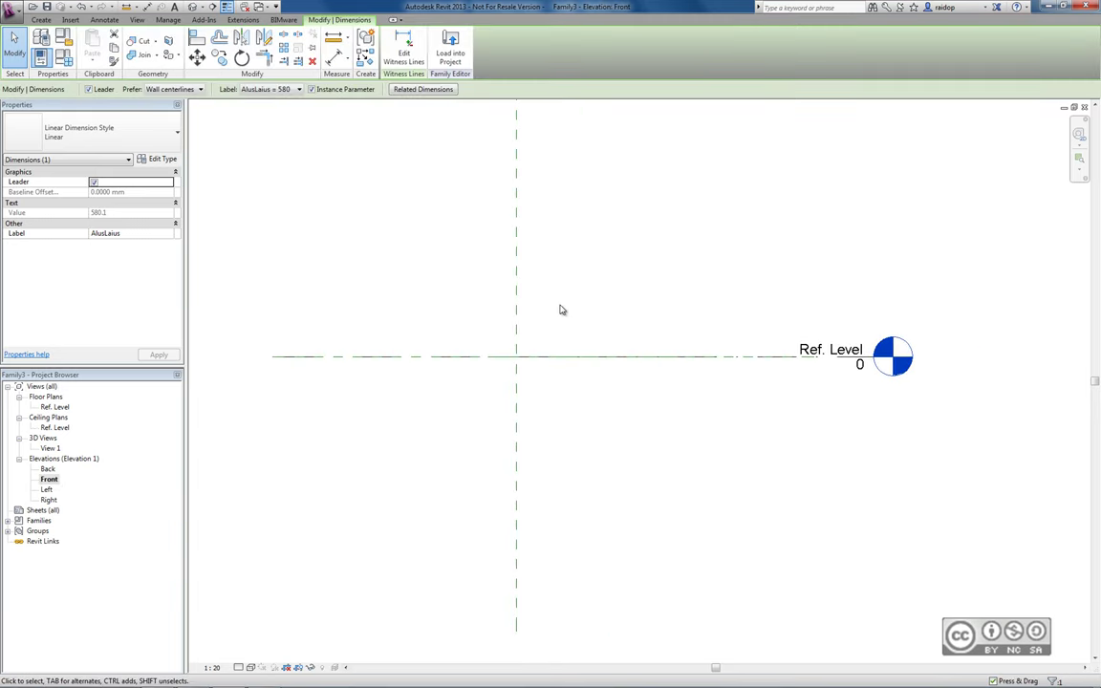
scroll(284, 44, "up", 8)
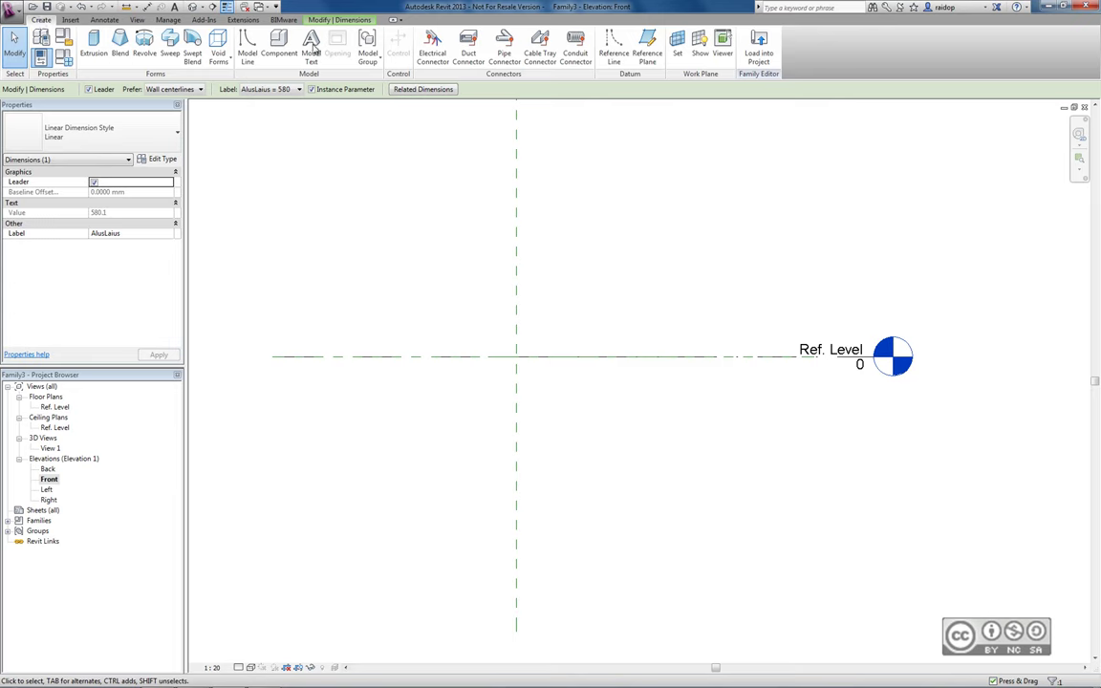
left_click(655, 61)
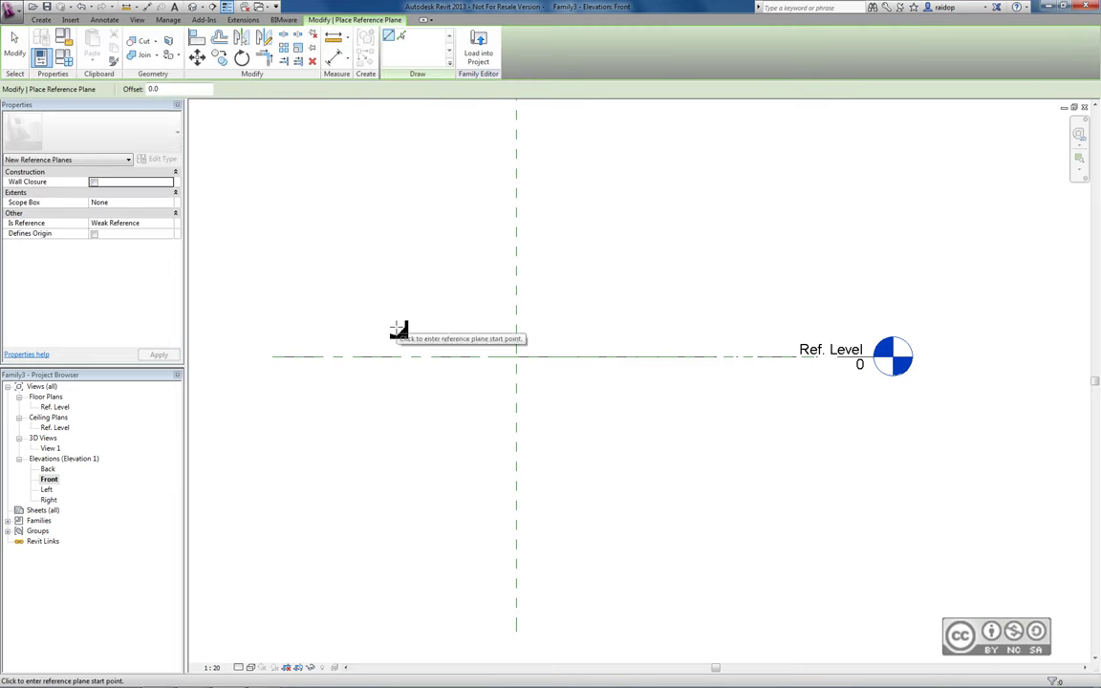
left_click(460, 327)
left_click(761, 326)
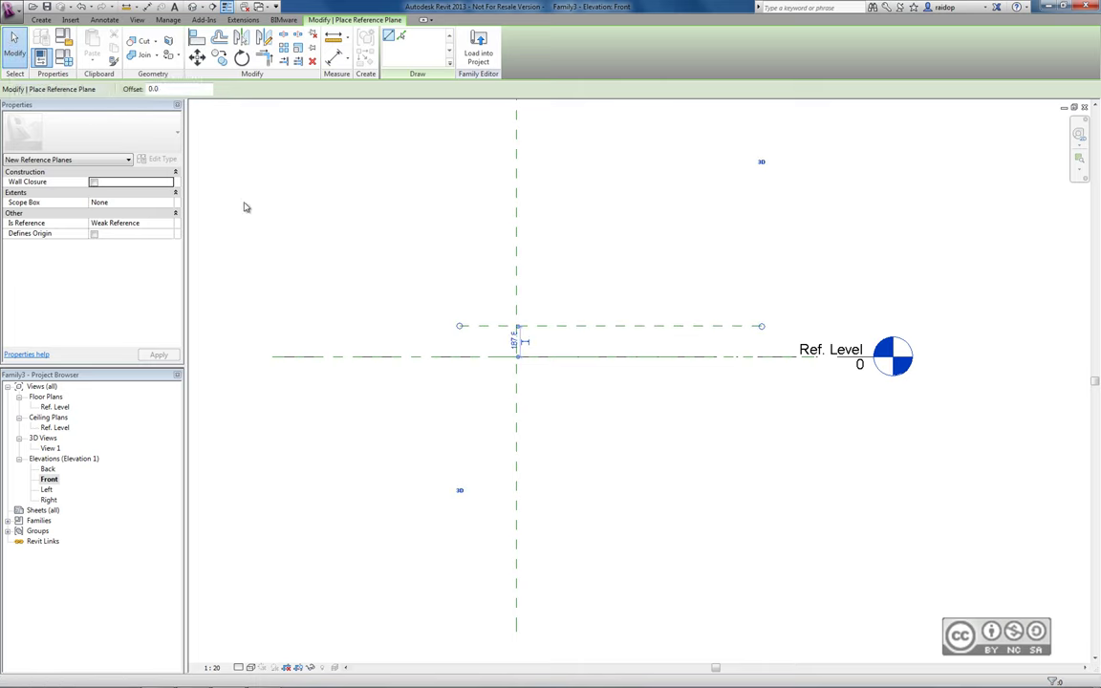
key("Escape")
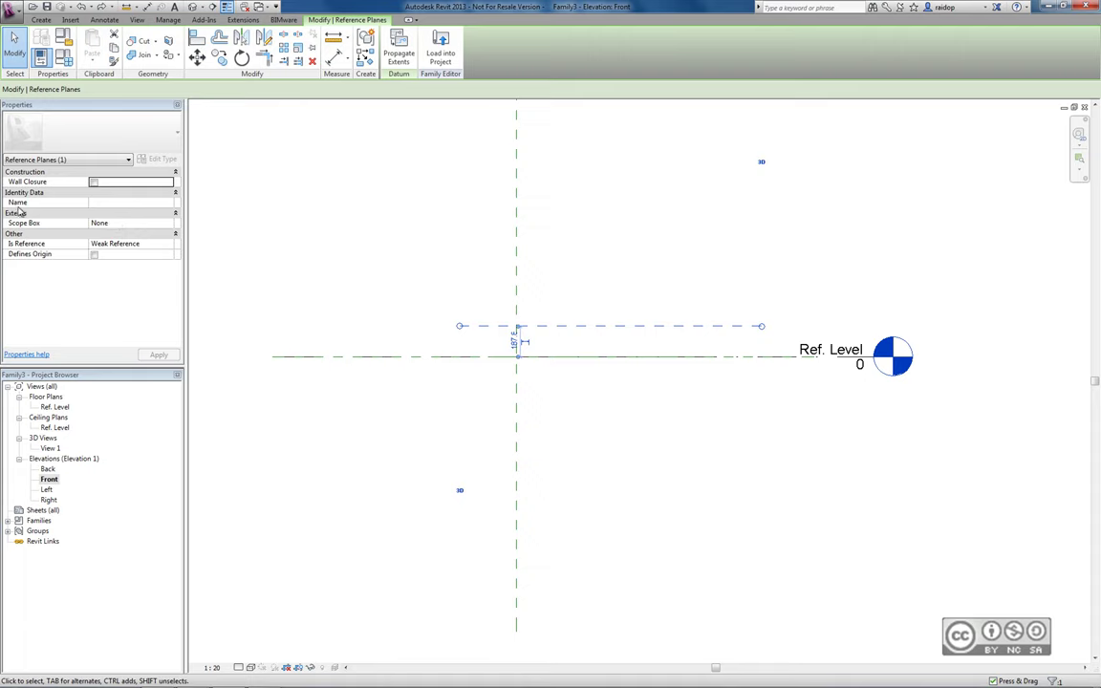
left_click(113, 203)
type("A")
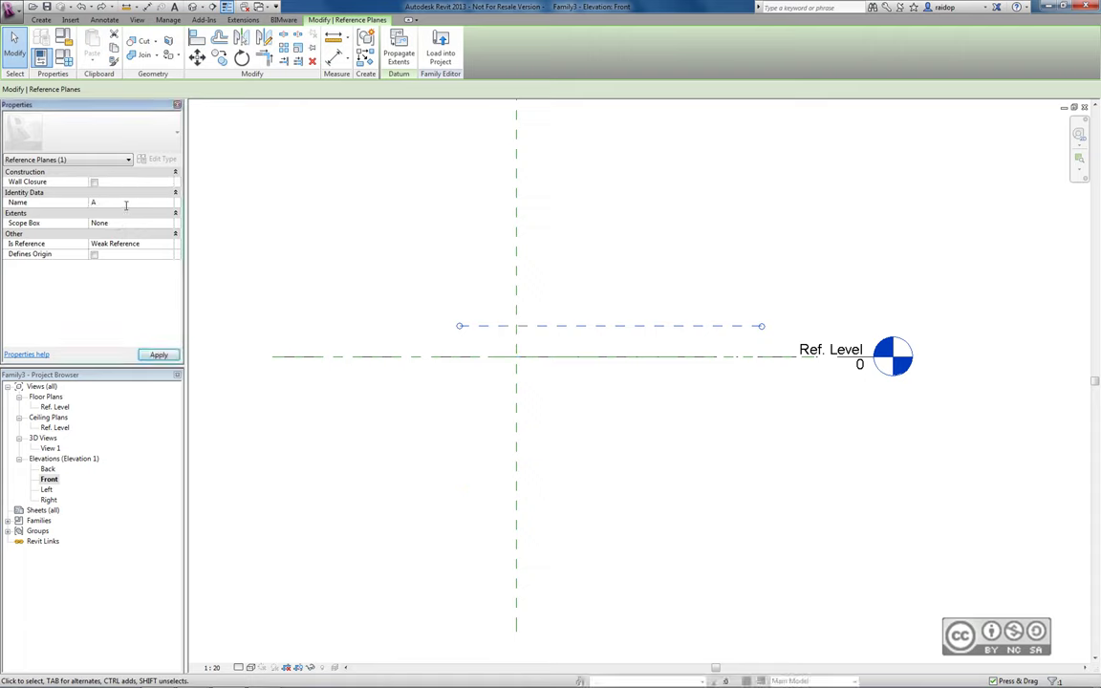
type("lusPealmine")
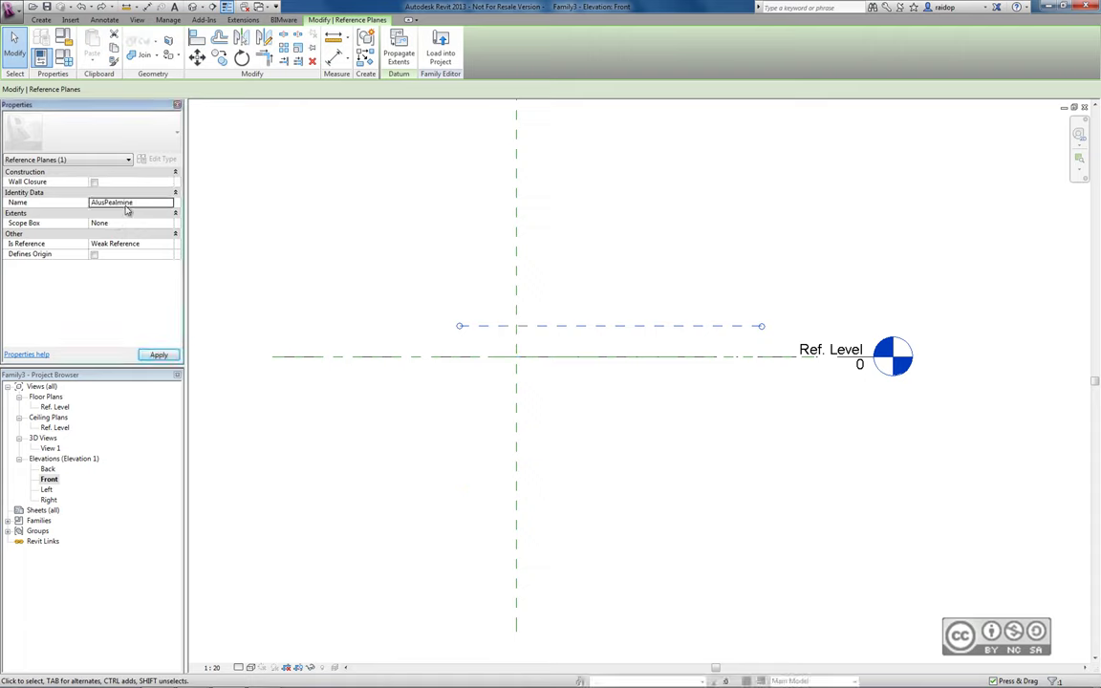
left_click(541, 277)
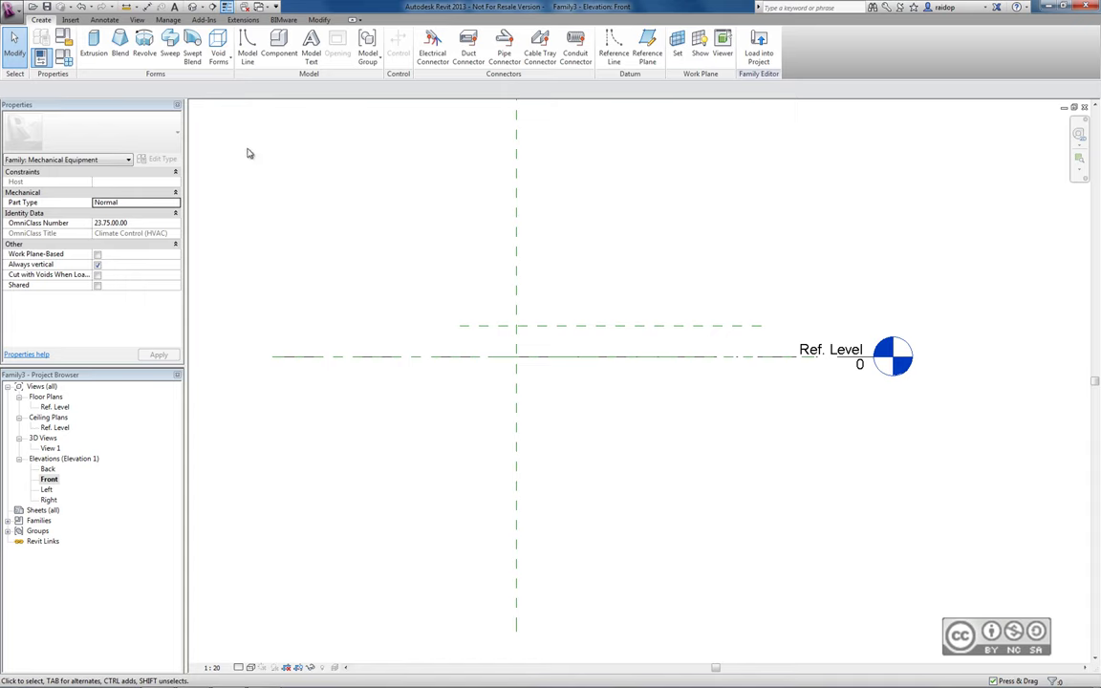
Step: Add a 188 aligned dimension between the level line and the AlusPealmine plane
left_click(104, 19)
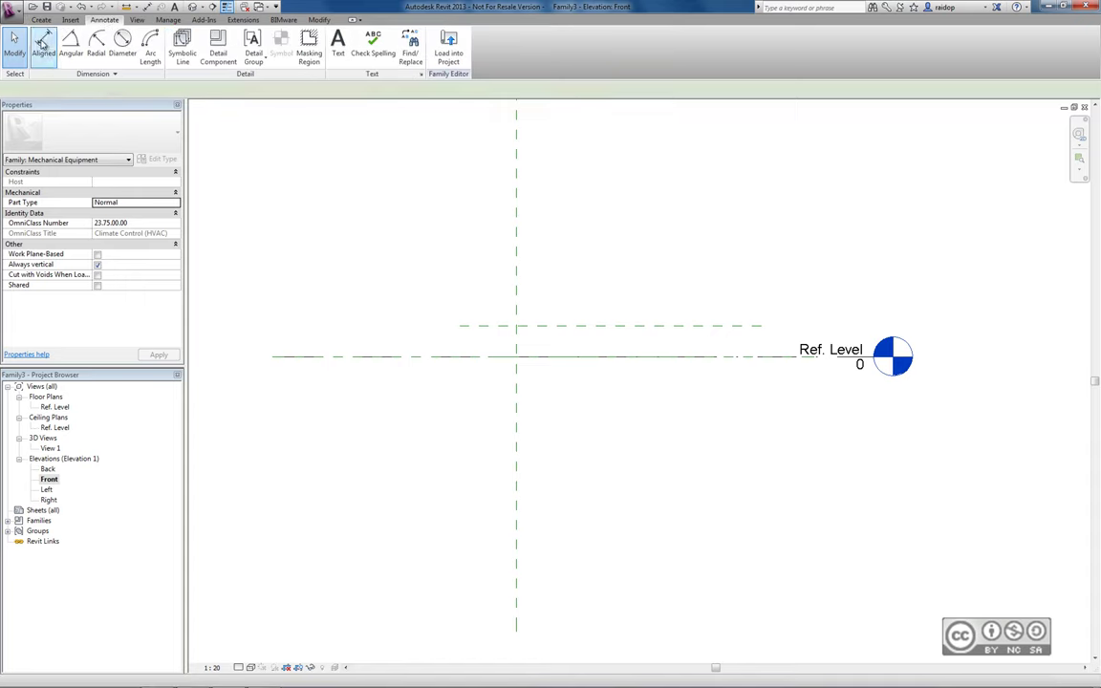
left_click(43, 43)
left_click(482, 360)
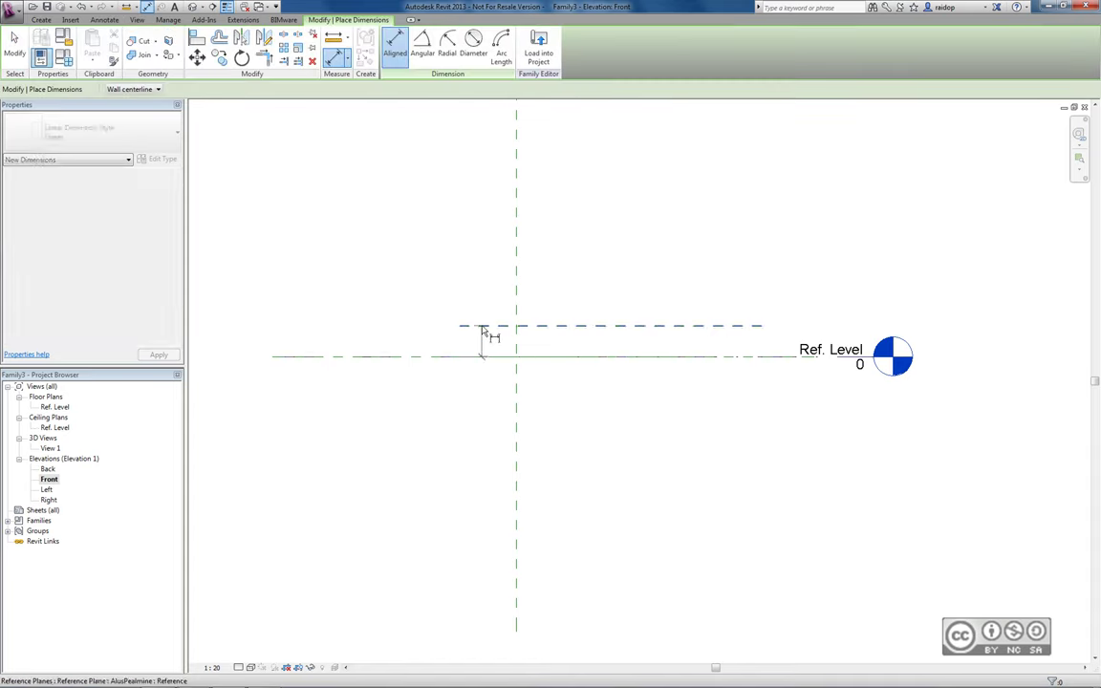
left_click(484, 327)
left_click(436, 342)
left_click(14, 53)
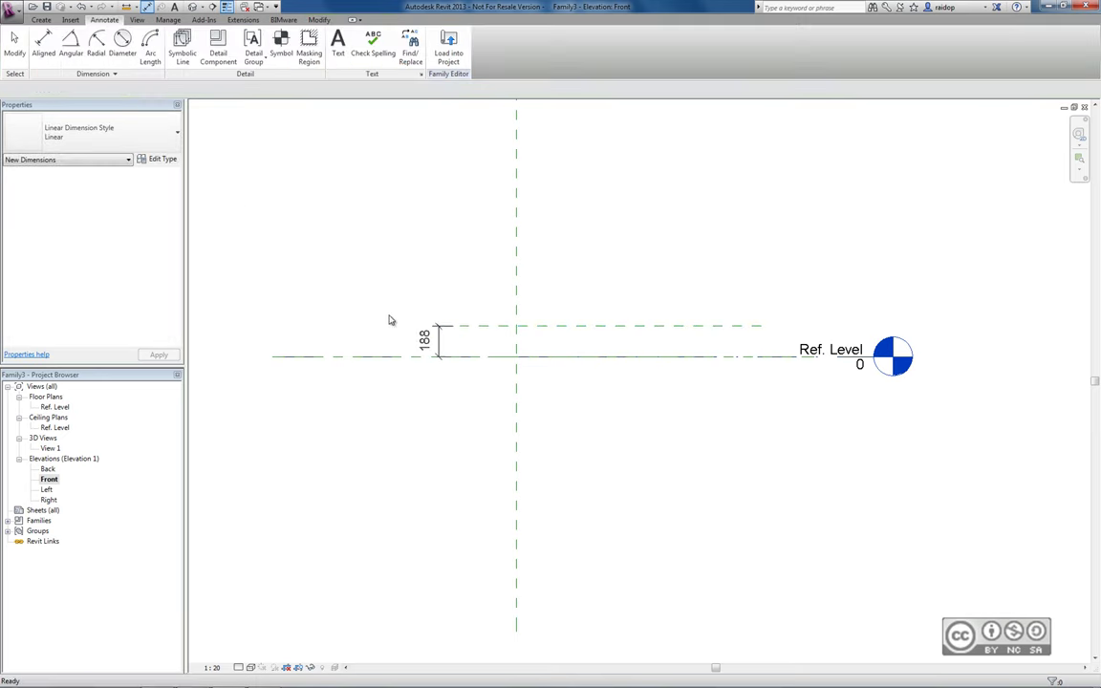
Step: Label the 188 dimension with instance parameter AlusKõrgus and return to the Ref. Level plan
left_click(427, 343)
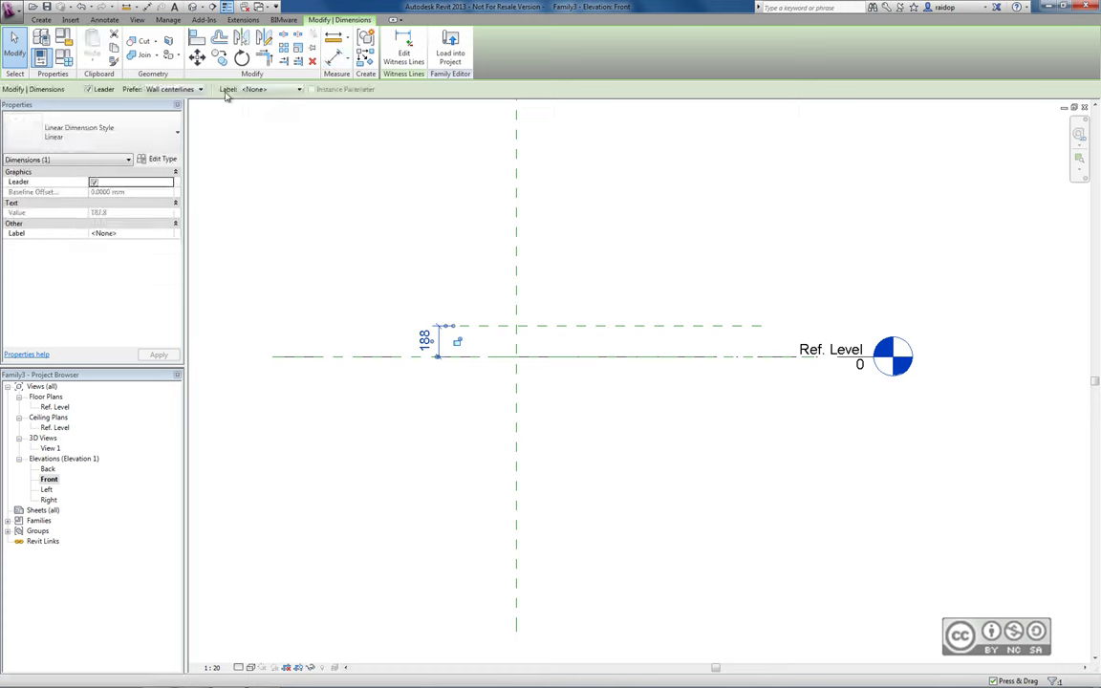
left_click(258, 89)
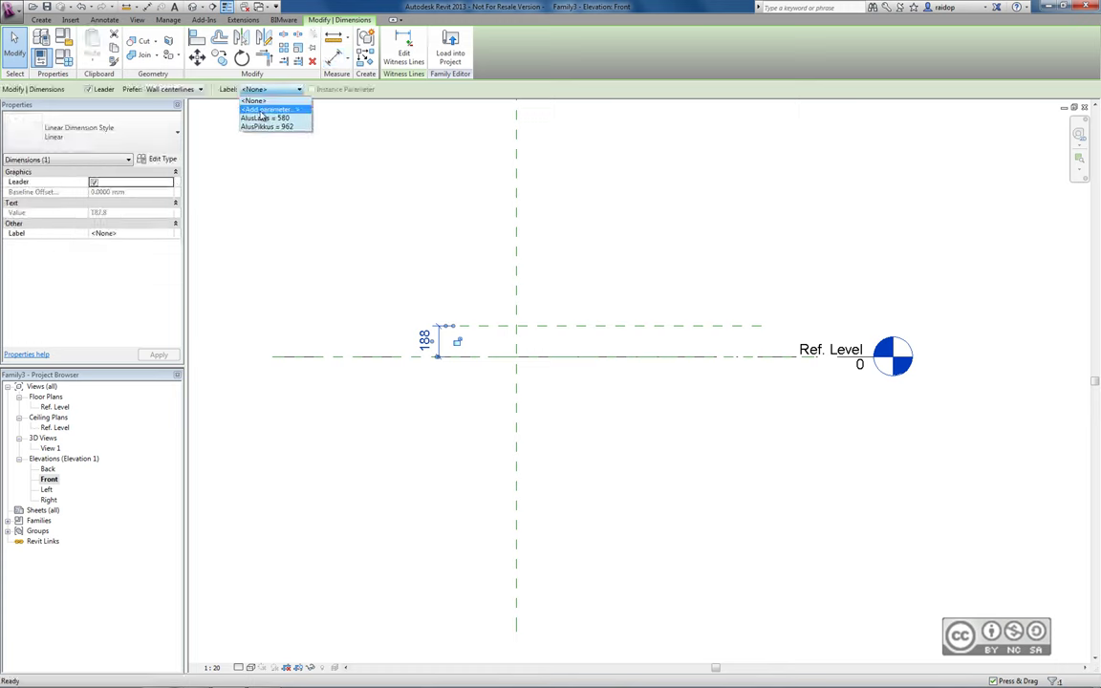
left_click(248, 107)
type("AlusKõrgus")
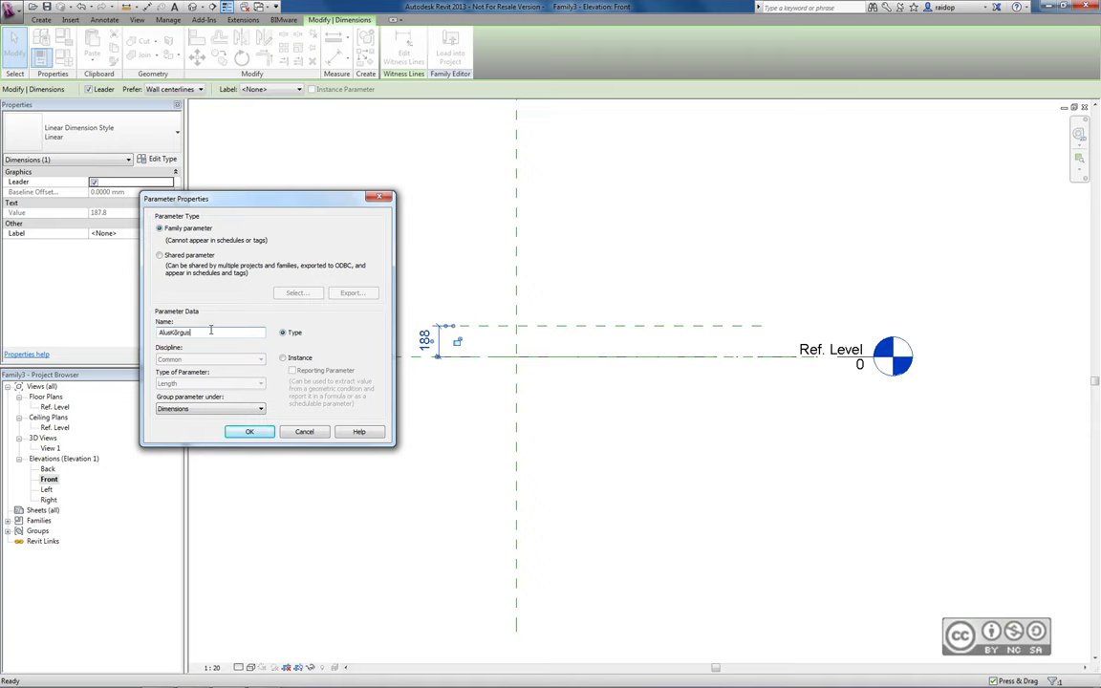
left_click(283, 358)
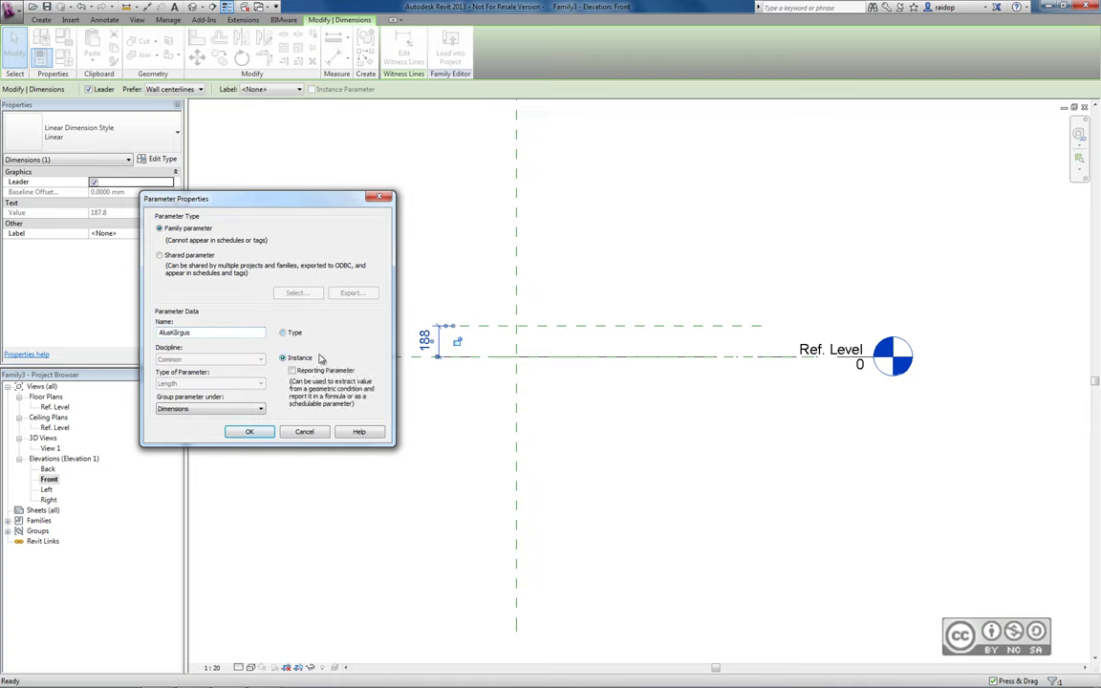
left_click(250, 432)
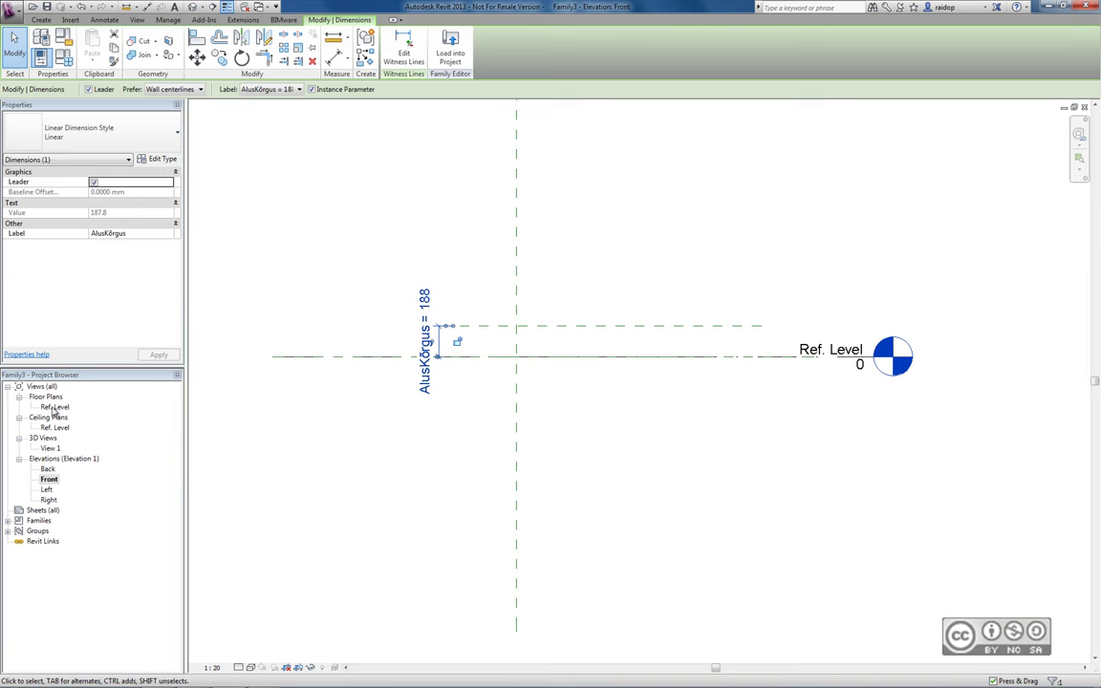
double_click(55, 407)
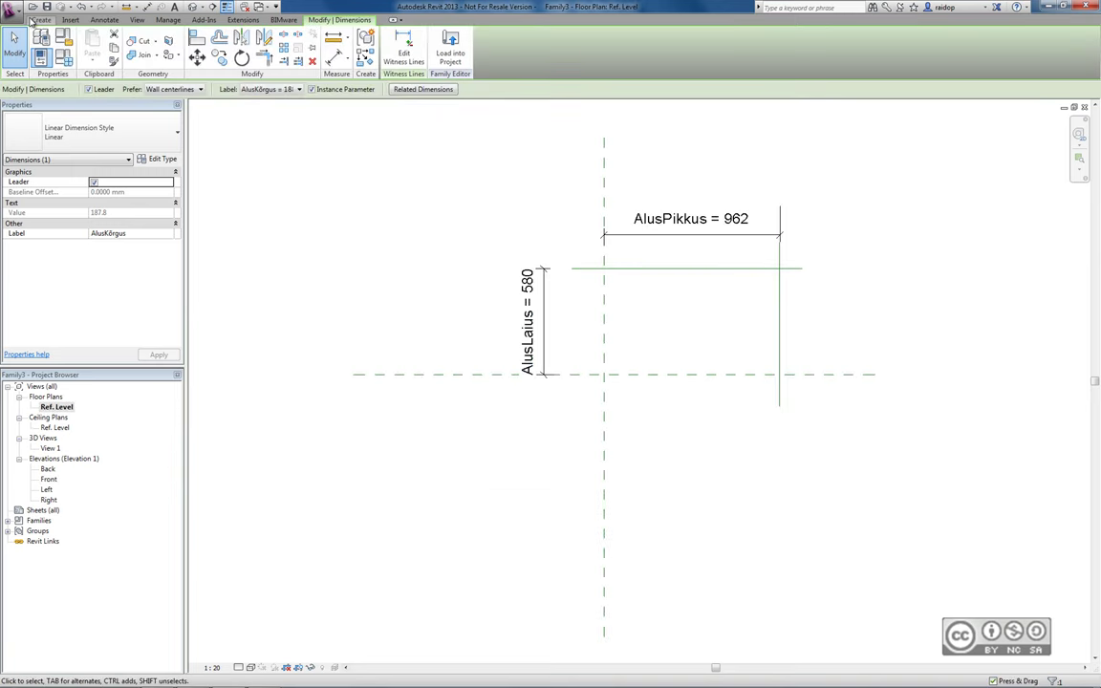
Step: Extrude a 250 deep rectangular solid spanning the 962 × 580 reference planes, locking its edges
left_click(37, 20)
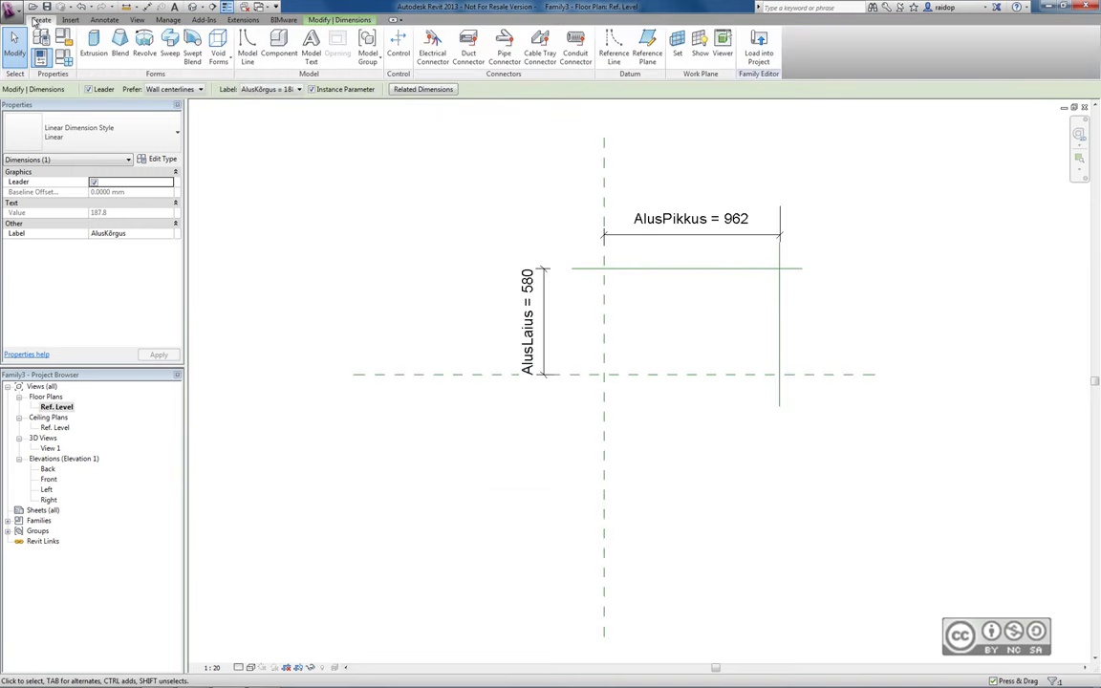
left_click(92, 43)
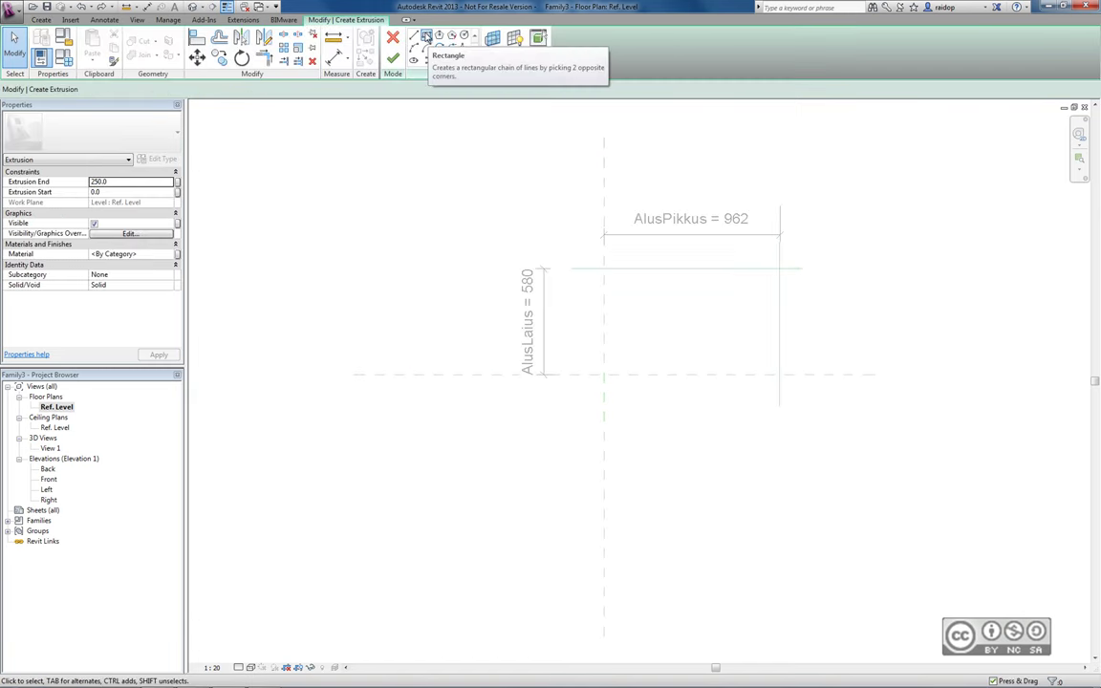
left_click(426, 36)
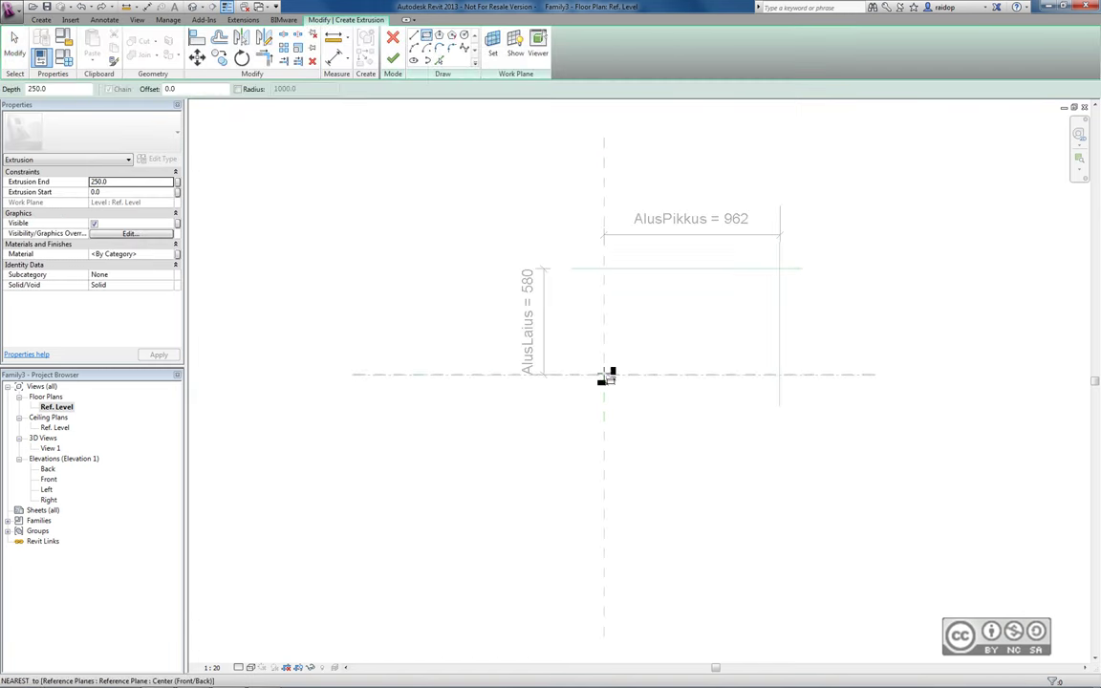
left_click(603, 375)
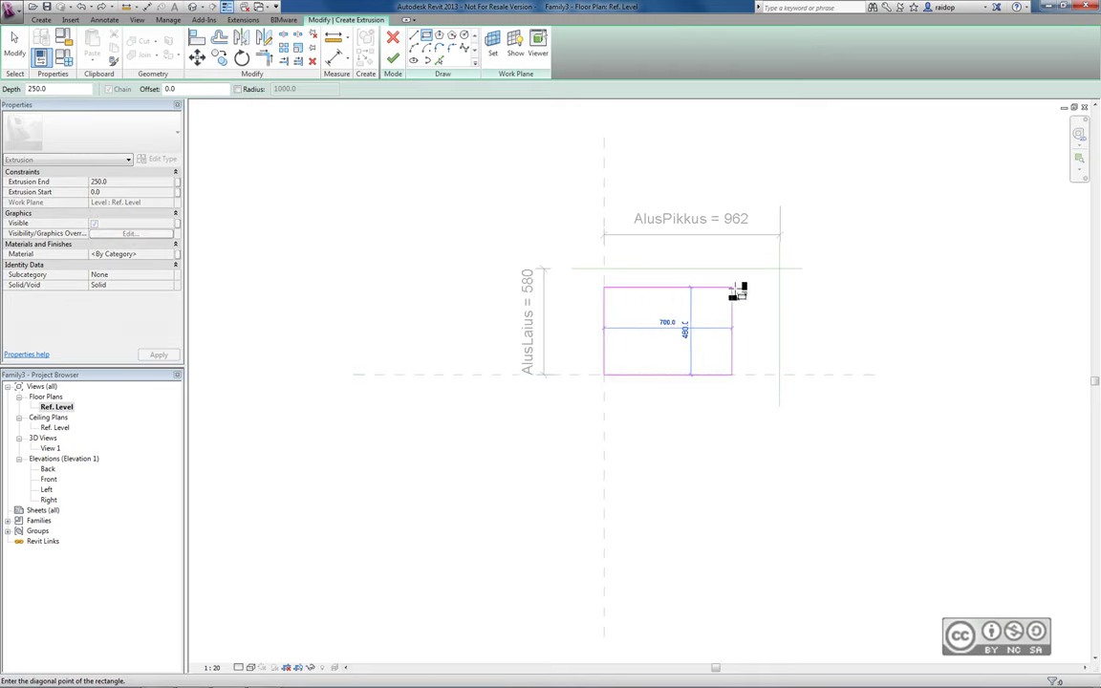
left_click(780, 269)
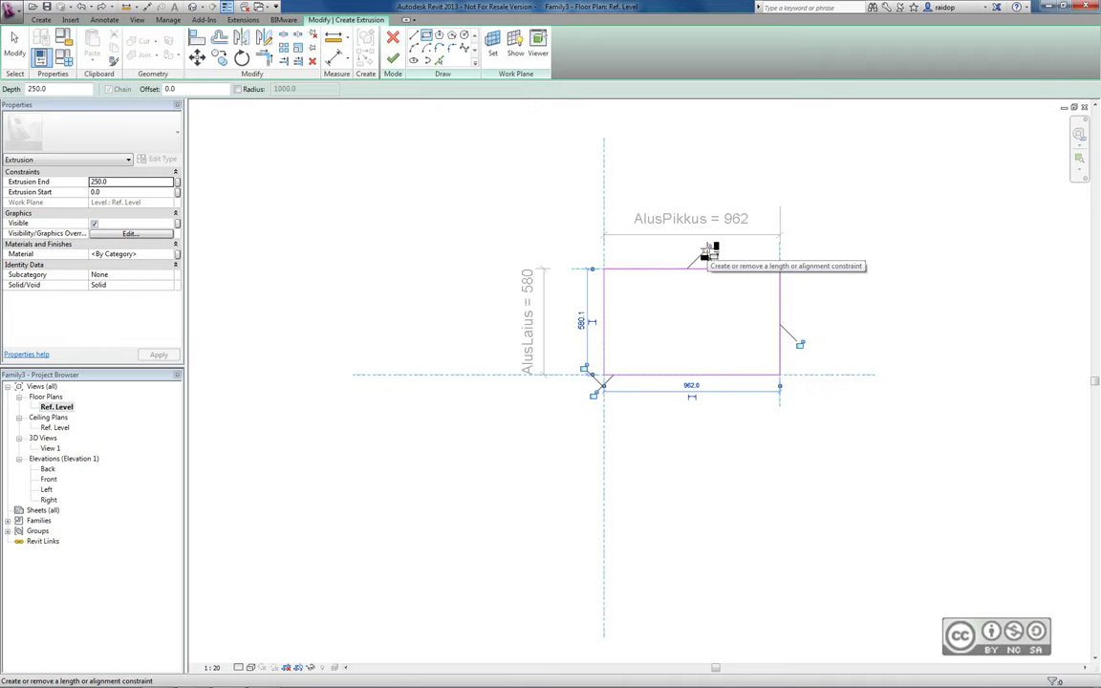
left_click(707, 250)
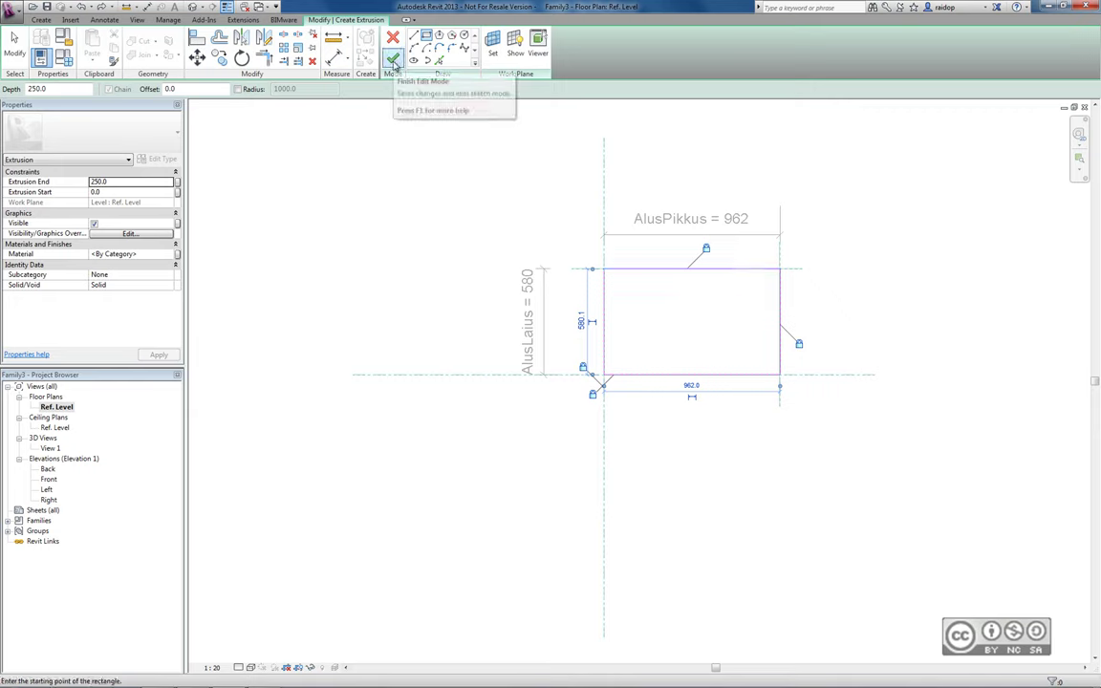
left_click(394, 61)
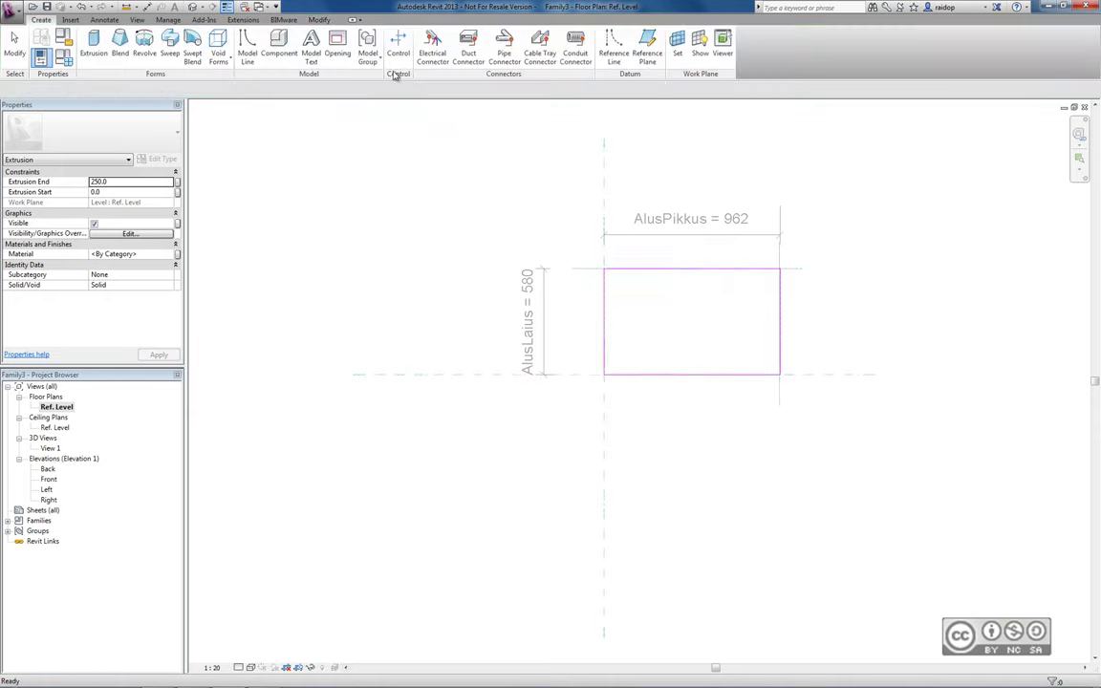
Step: In the Front elevation, align the extrusion's top edge to the AlusPealmine plane
double_click(47, 480)
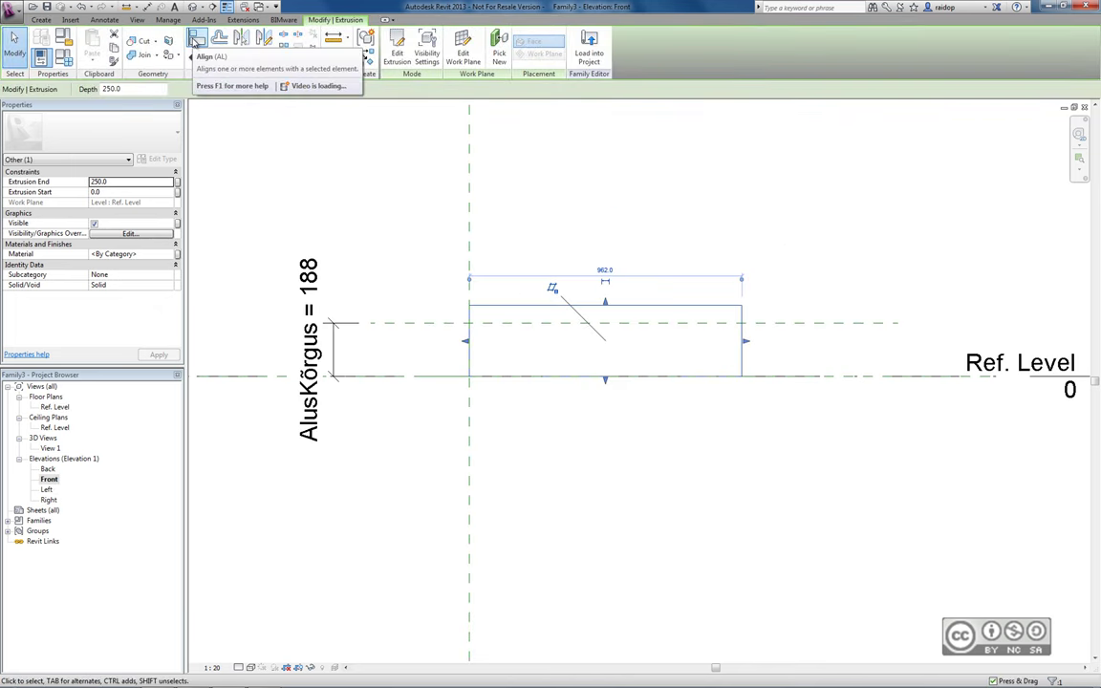
left_click(195, 40)
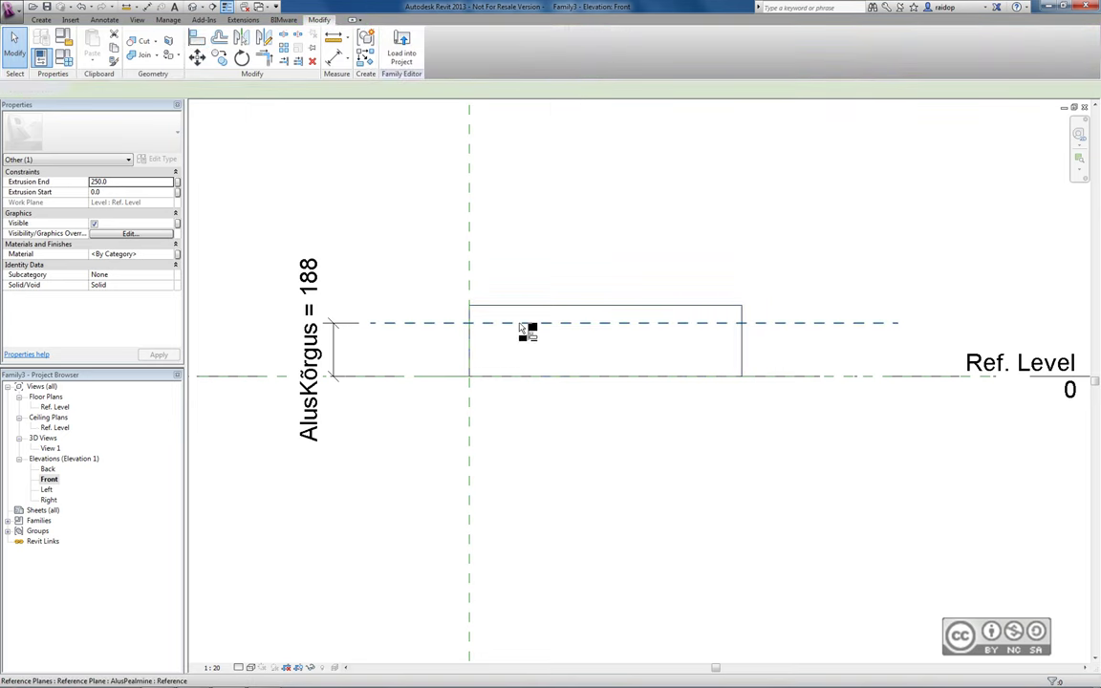
left_click(524, 328)
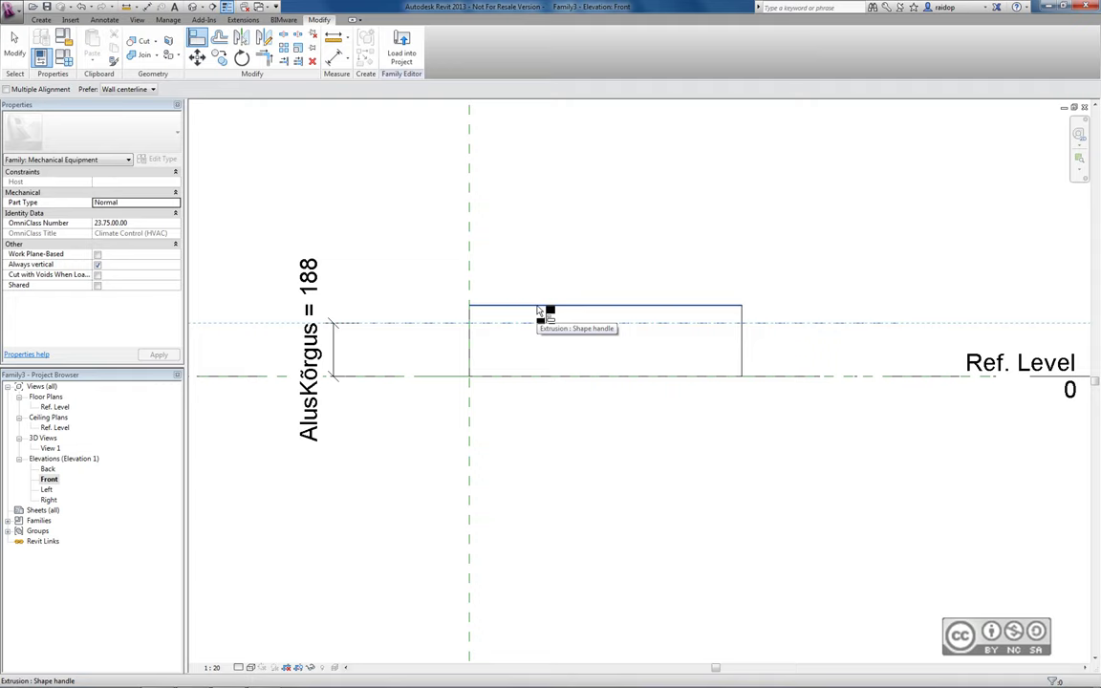
left_click(540, 312)
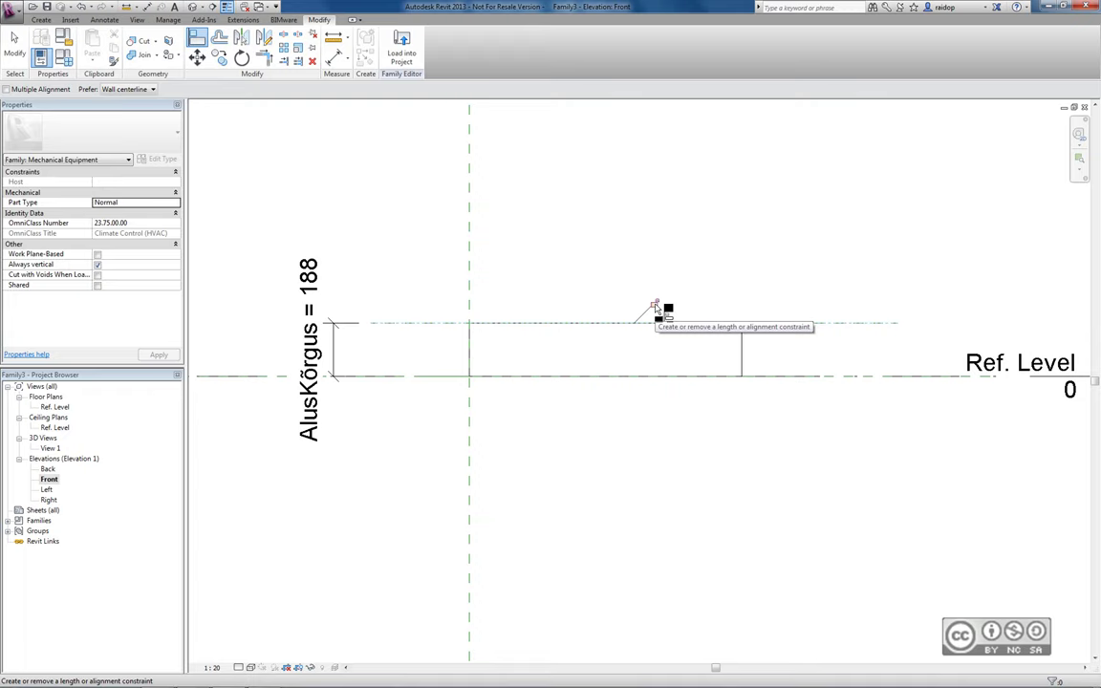
key("Escape")
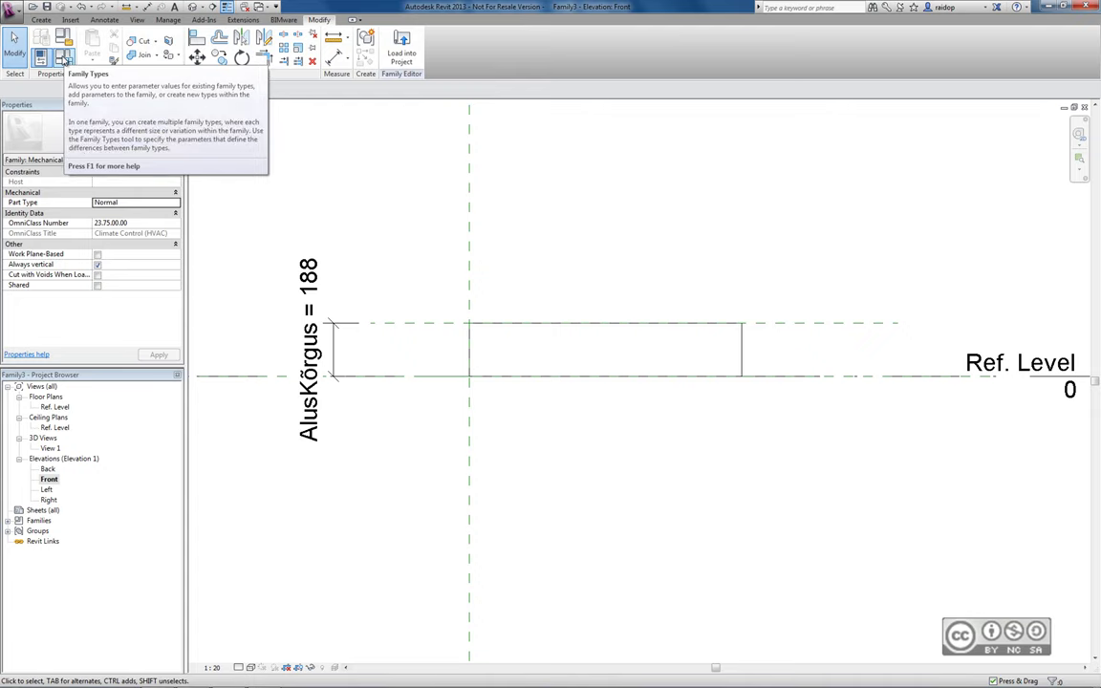
Step: Add a Yes/No instance parameter named Alus, grouped under Construction, in Family Types
left_click(64, 58)
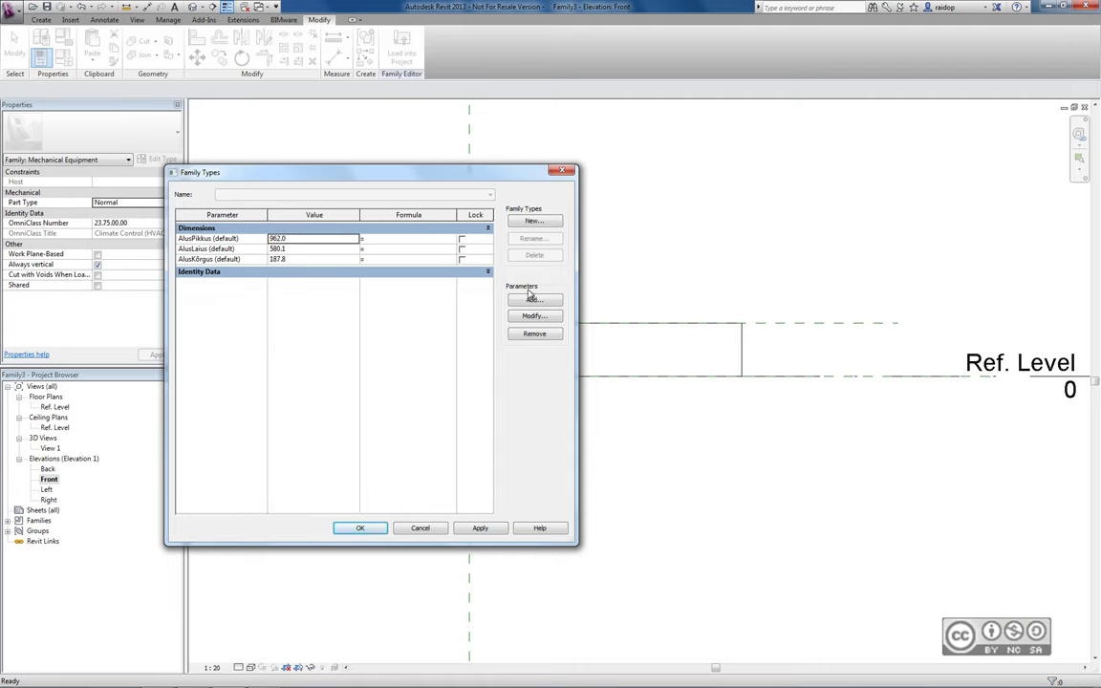
left_click(550, 304)
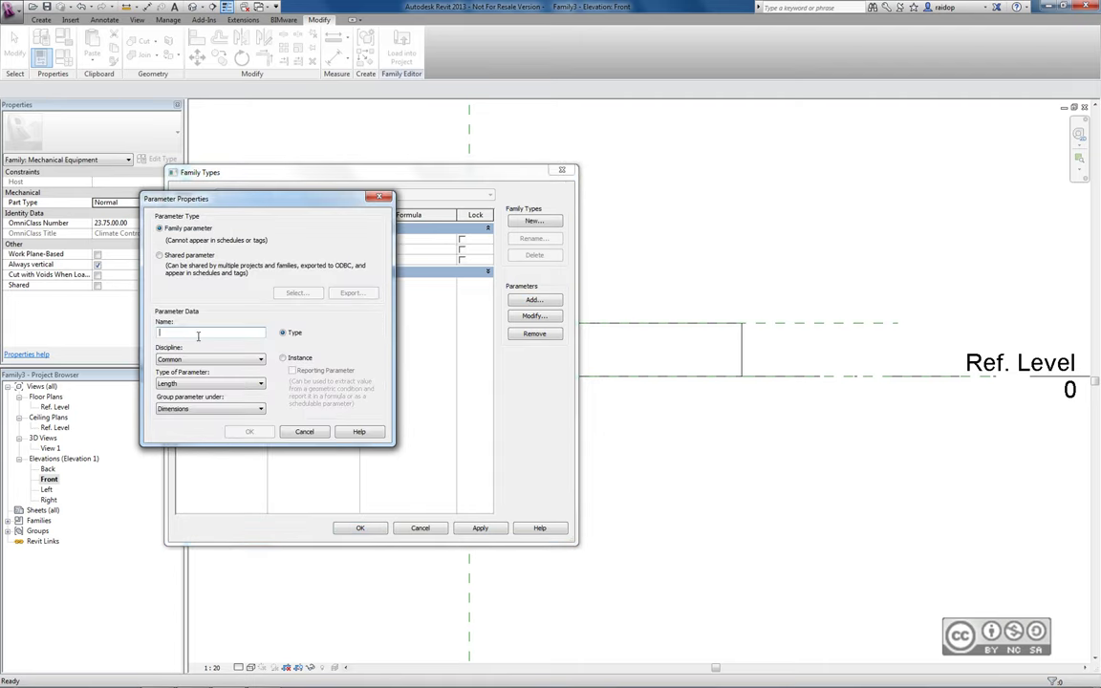
type("Alus")
left_click(284, 360)
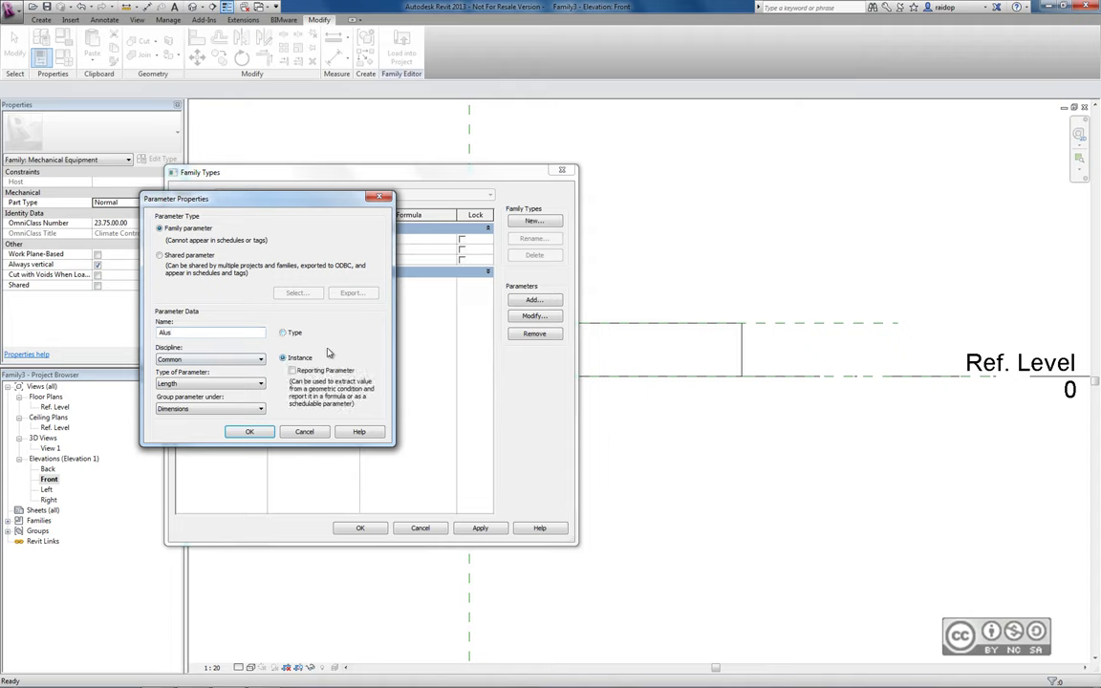
left_click(232, 390)
left_click(220, 480)
left_click(197, 411)
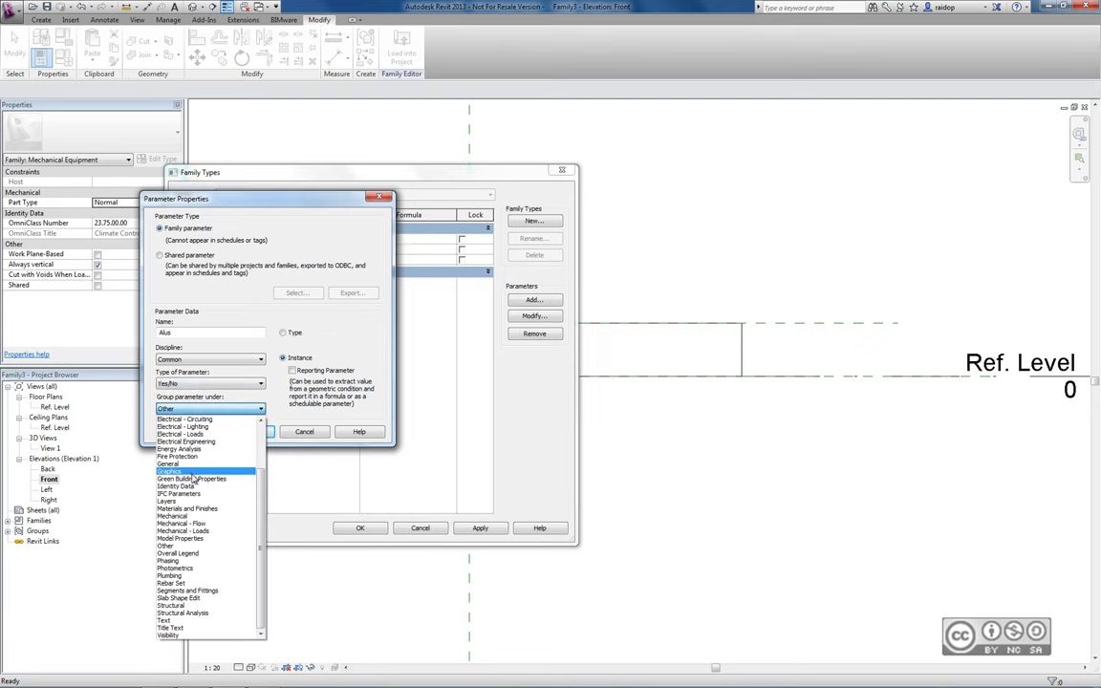
scroll(234, 535, "up", 5)
left_click(186, 448)
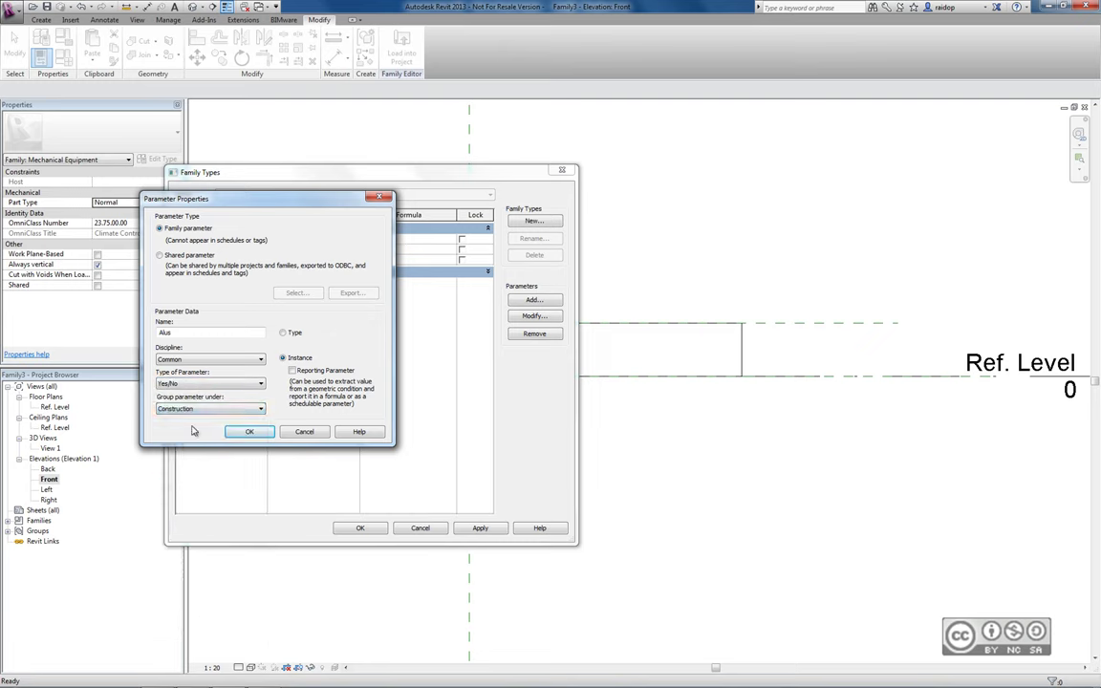
left_click(247, 433)
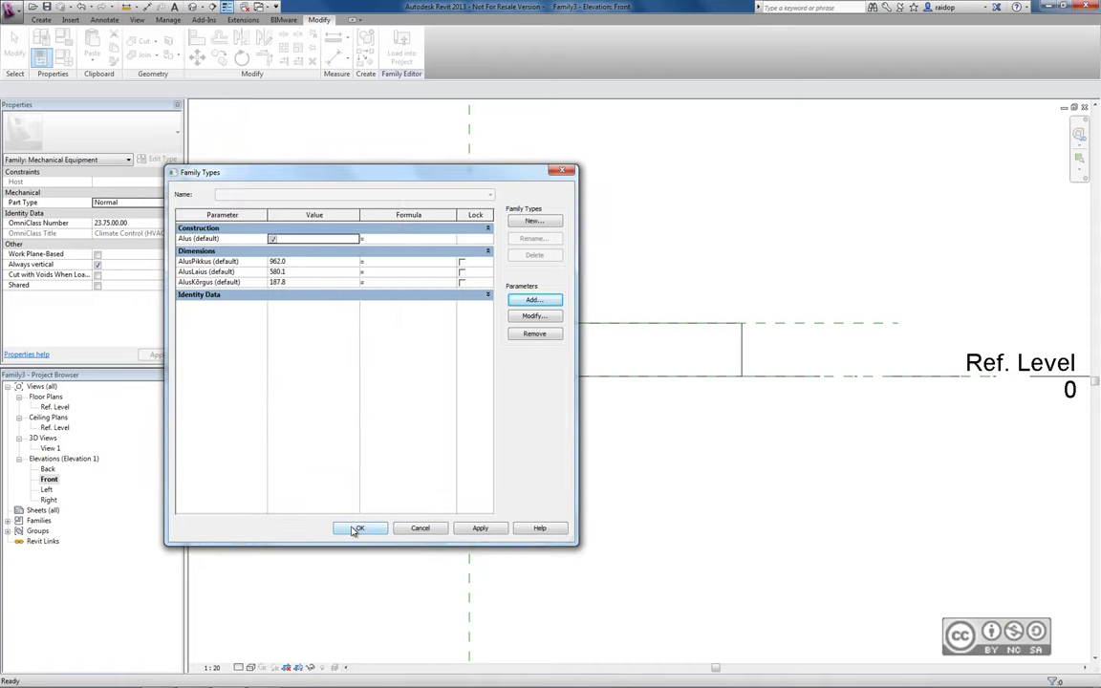
left_click(357, 529)
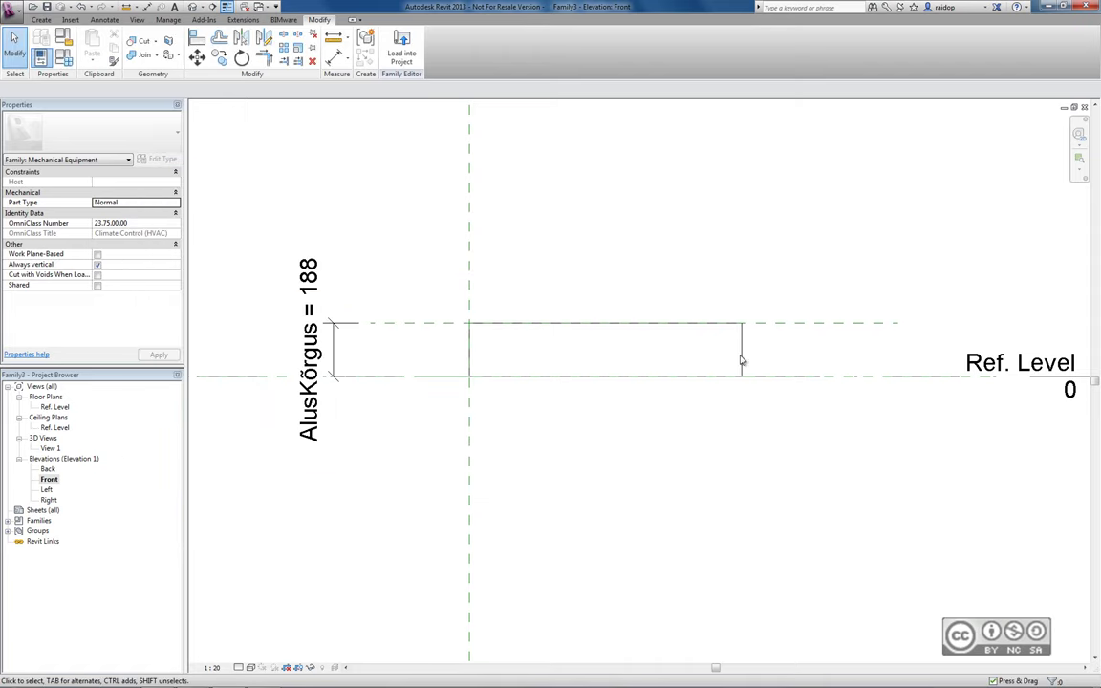
Step: Link the extrusion's Visible property to the Alus parameter, then return to the Ref. Level plan
left_click(769, 360)
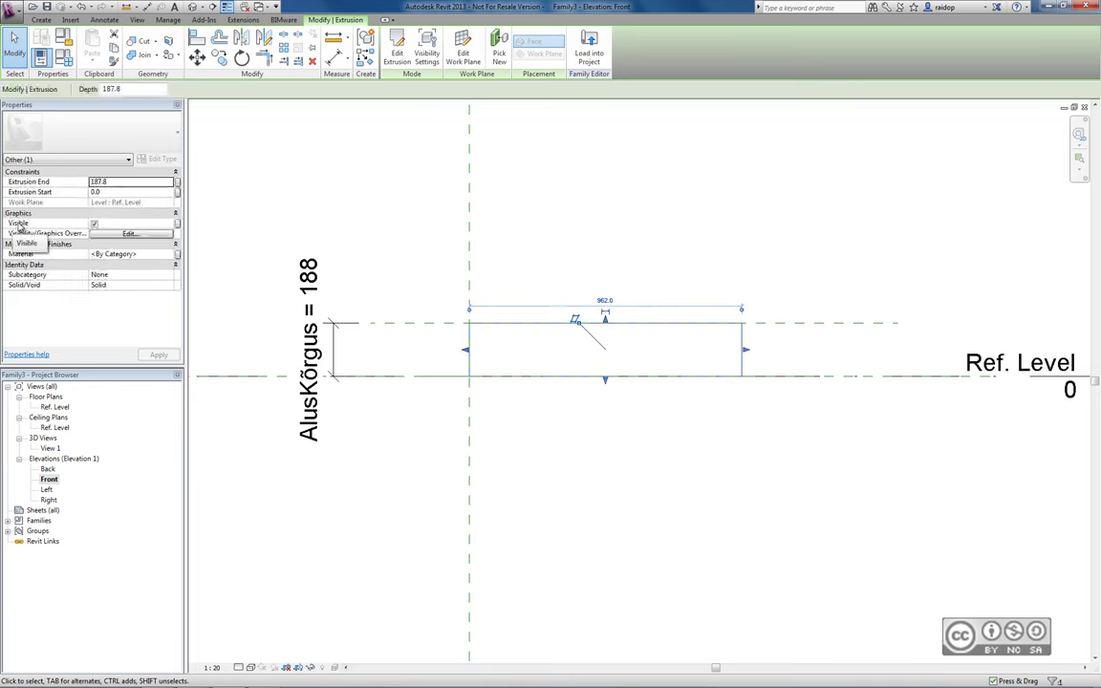
left_click(176, 225)
left_click(230, 194)
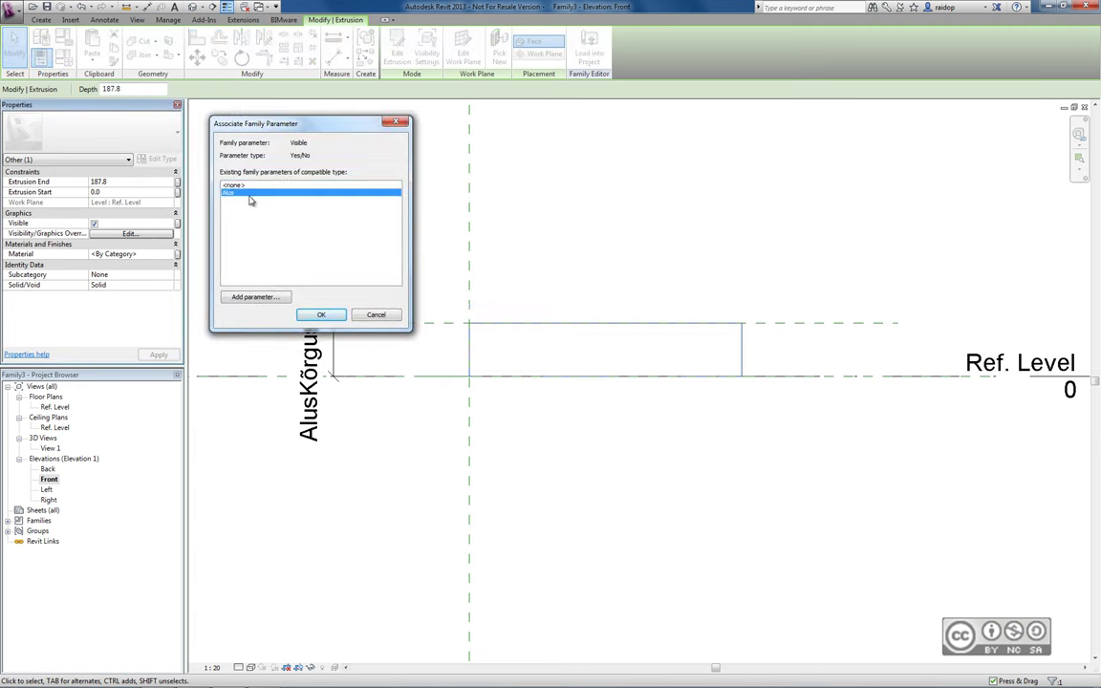
left_click(318, 314)
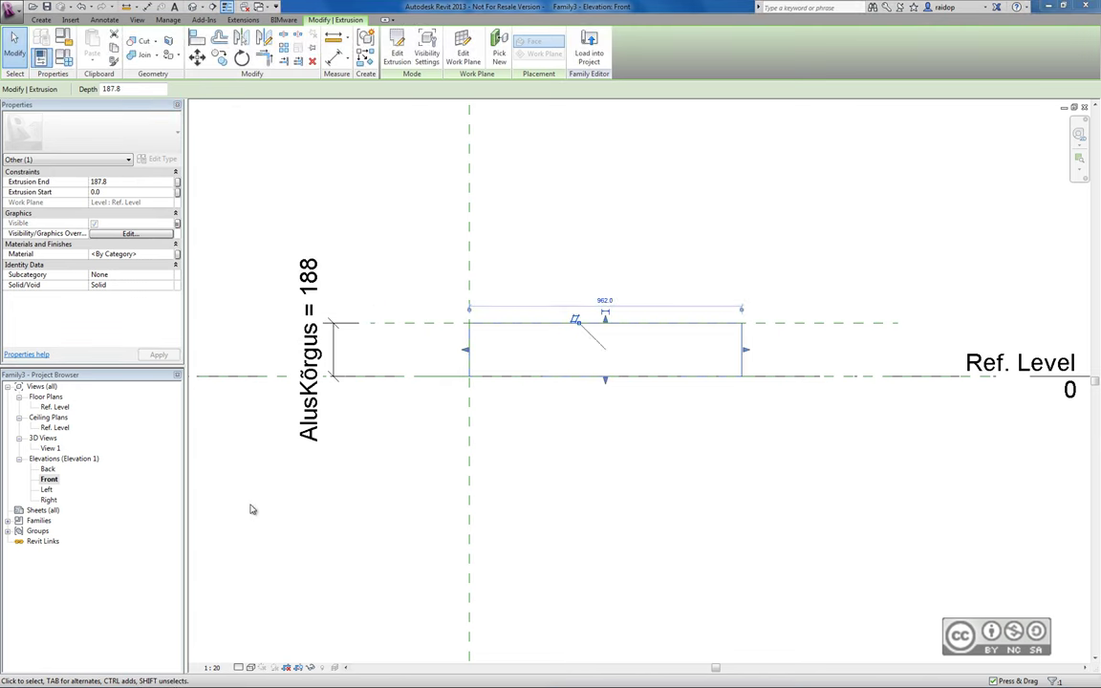
double_click(52, 407)
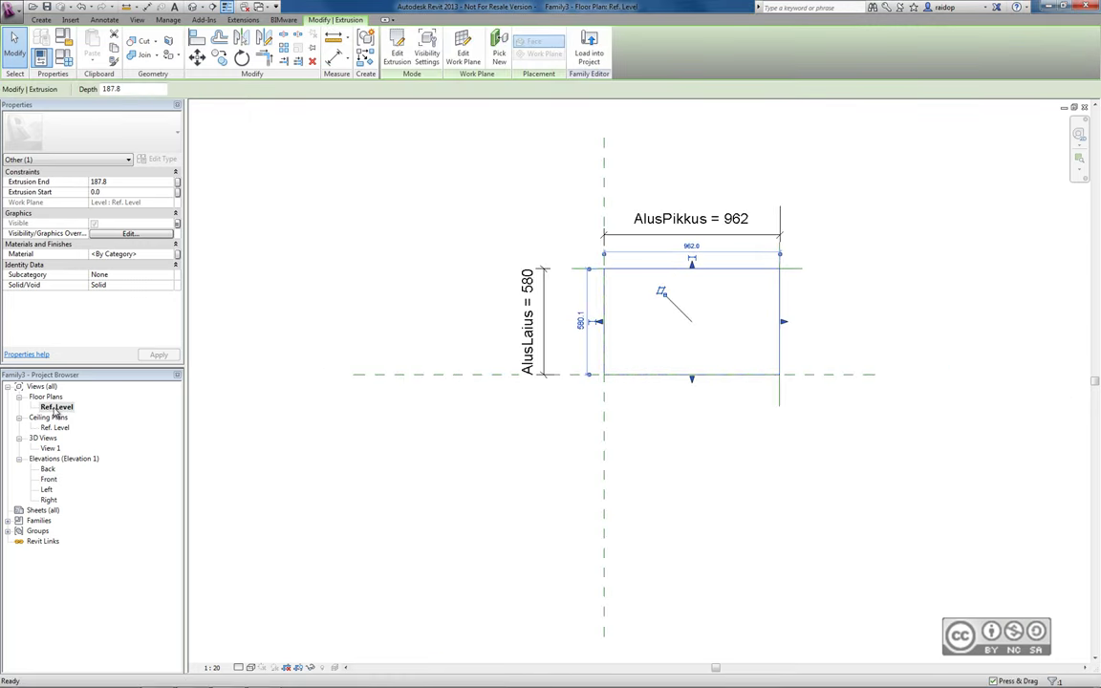
left_click(538, 234)
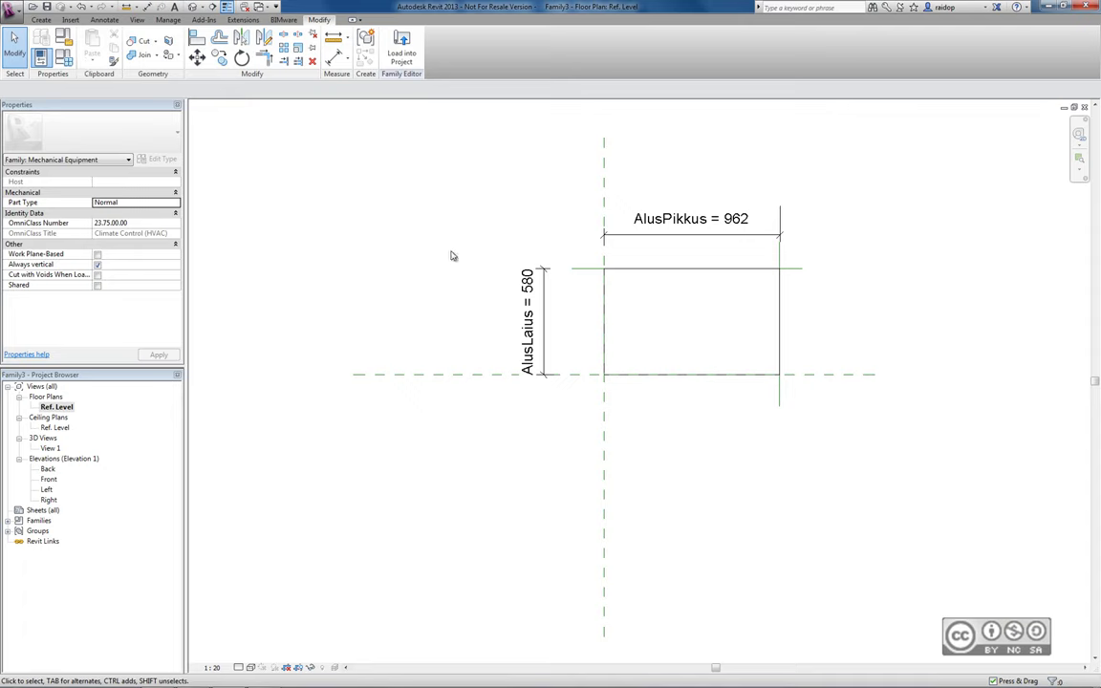
Step: Add reference planes offset 100 inside the left, right and bottom edges of the base
left_click(40, 19)
type("100")
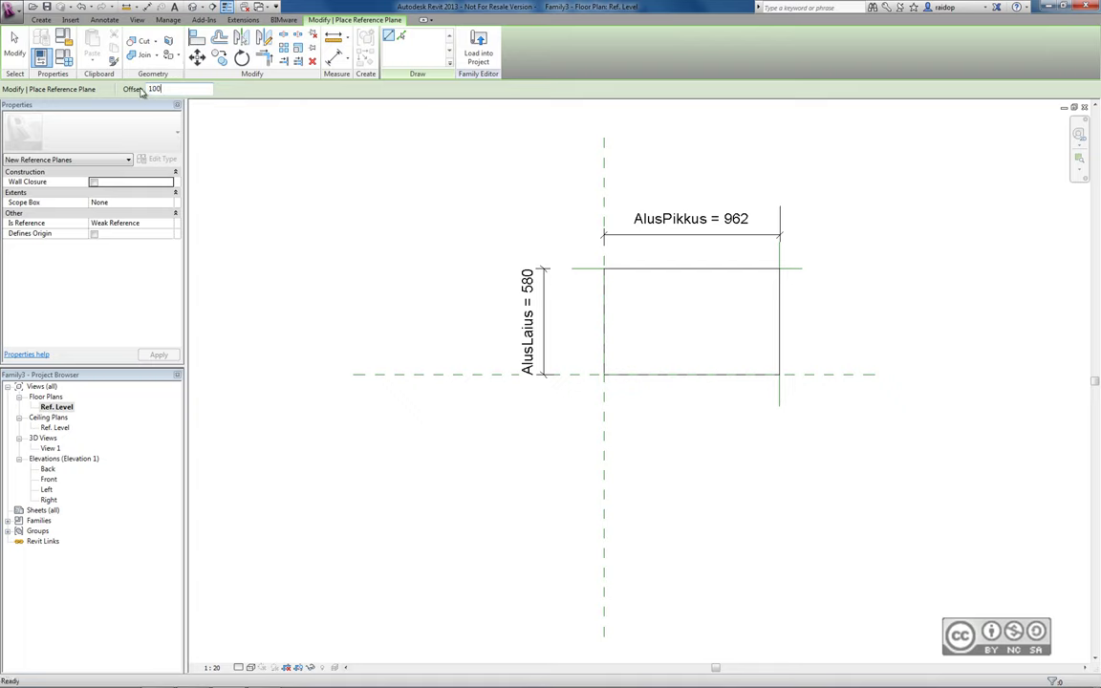
left_click(401, 38)
left_click(402, 38)
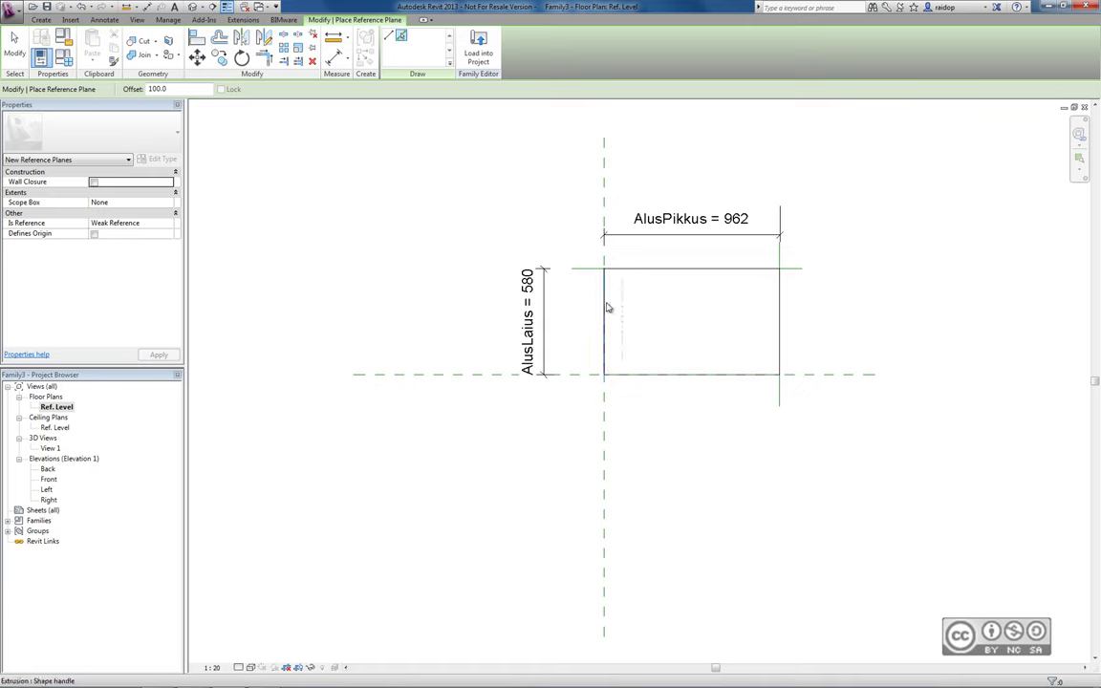
left_click(607, 306)
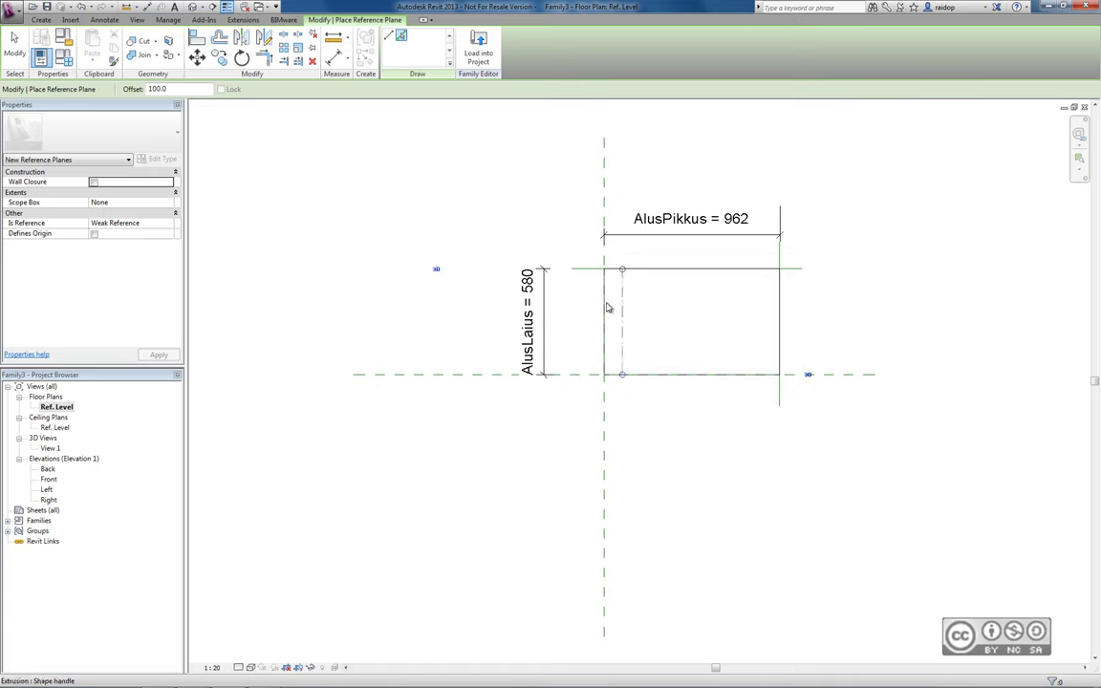
left_click(778, 318)
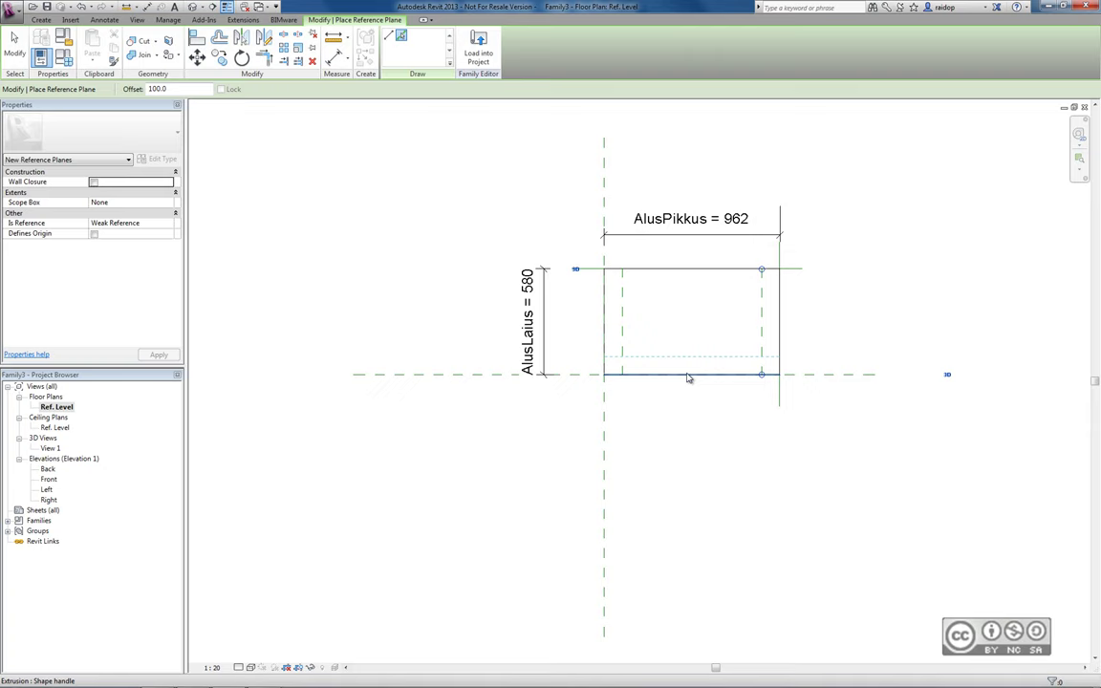
left_click(687, 378)
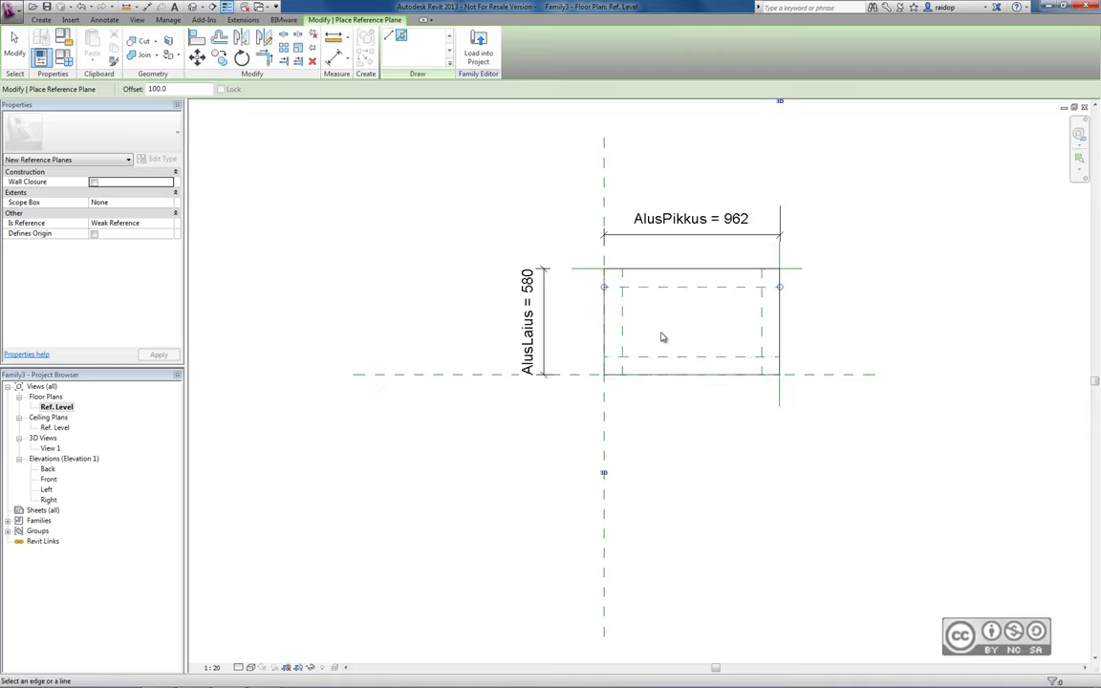
key("Escape")
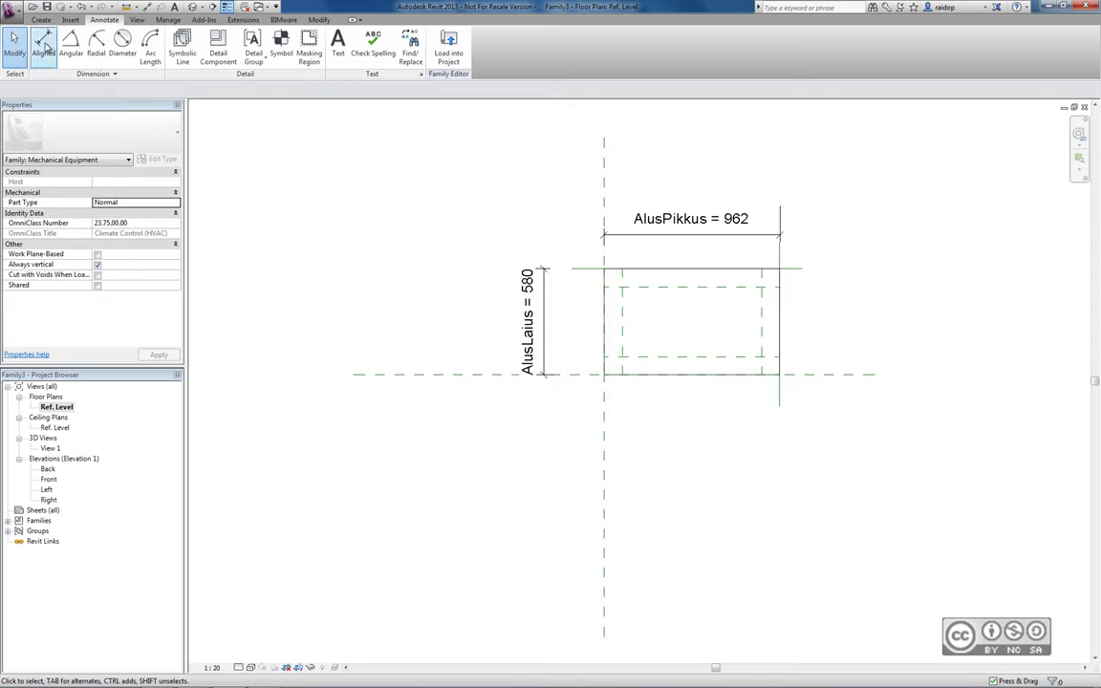
Step: Add aligned dimensions between the inner planes: 762 across and 380 vertically
left_click(43, 43)
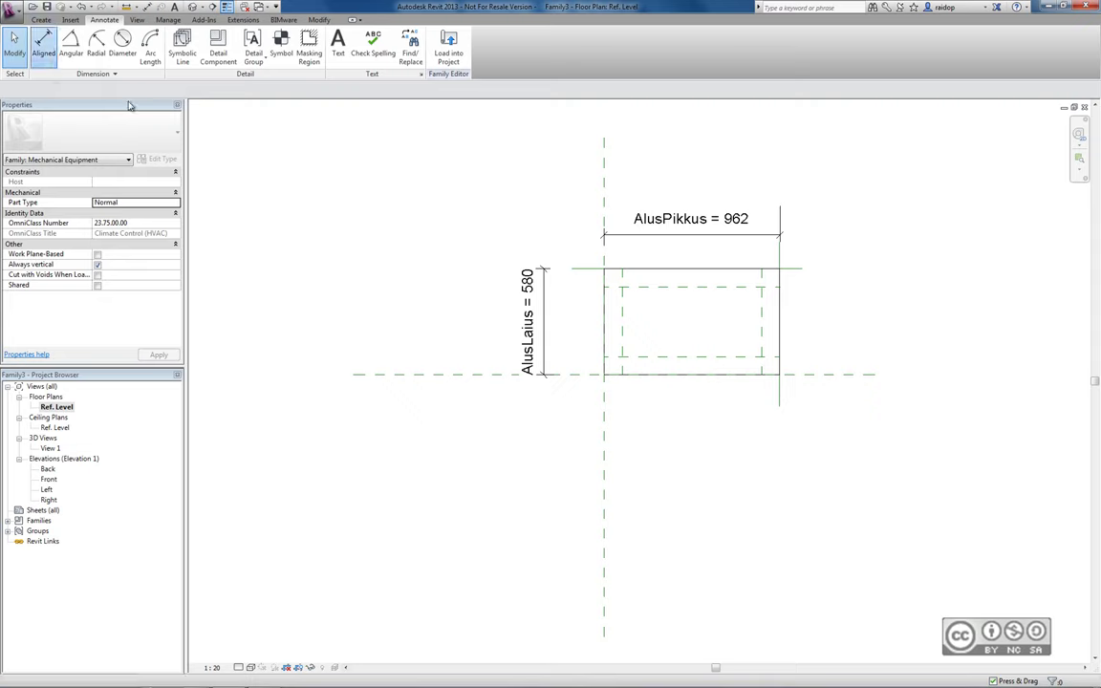
left_click(622, 312)
left_click(761, 314)
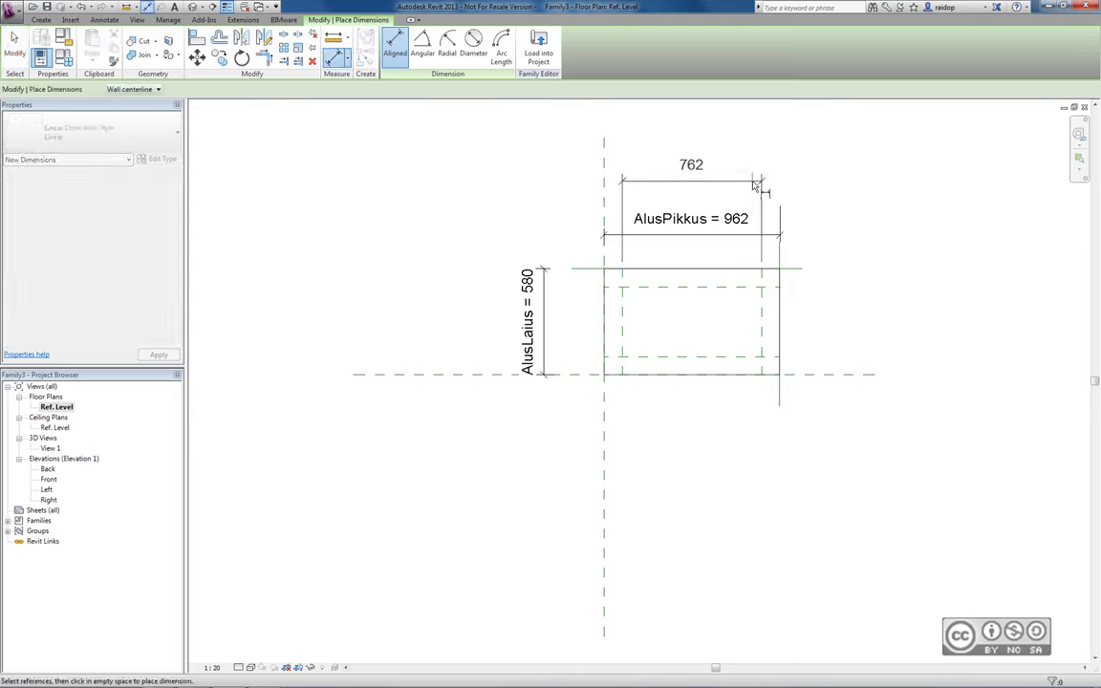
left_click(755, 185)
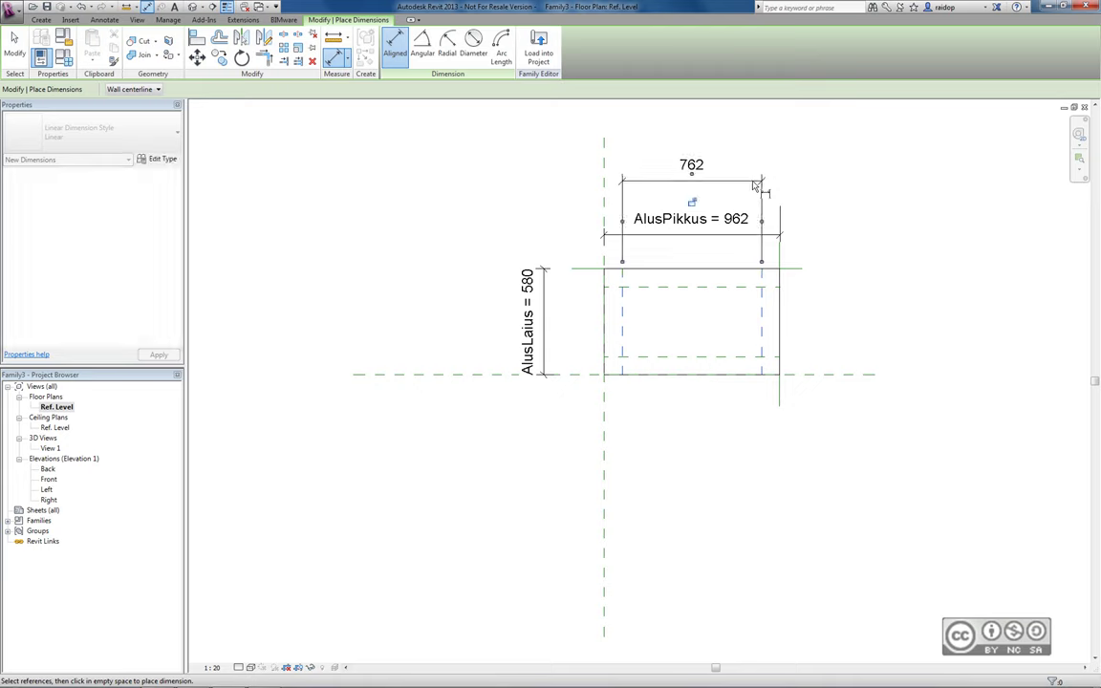
left_click(664, 304)
left_click(659, 356)
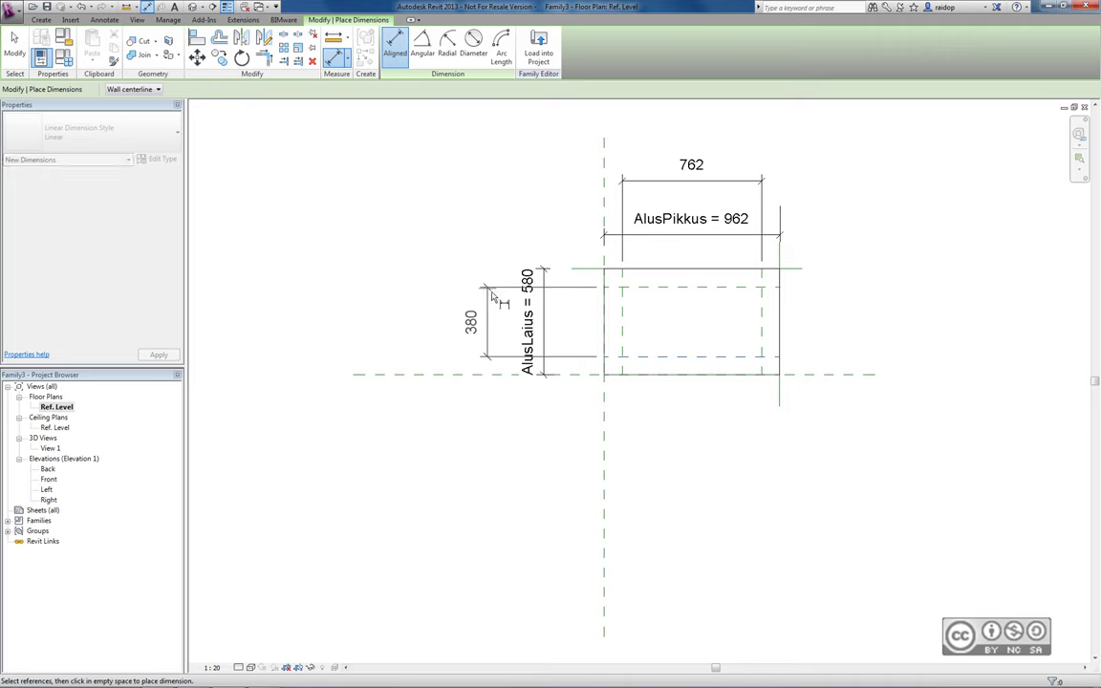
left_click(489, 306)
key("Escape")
key("Escape")
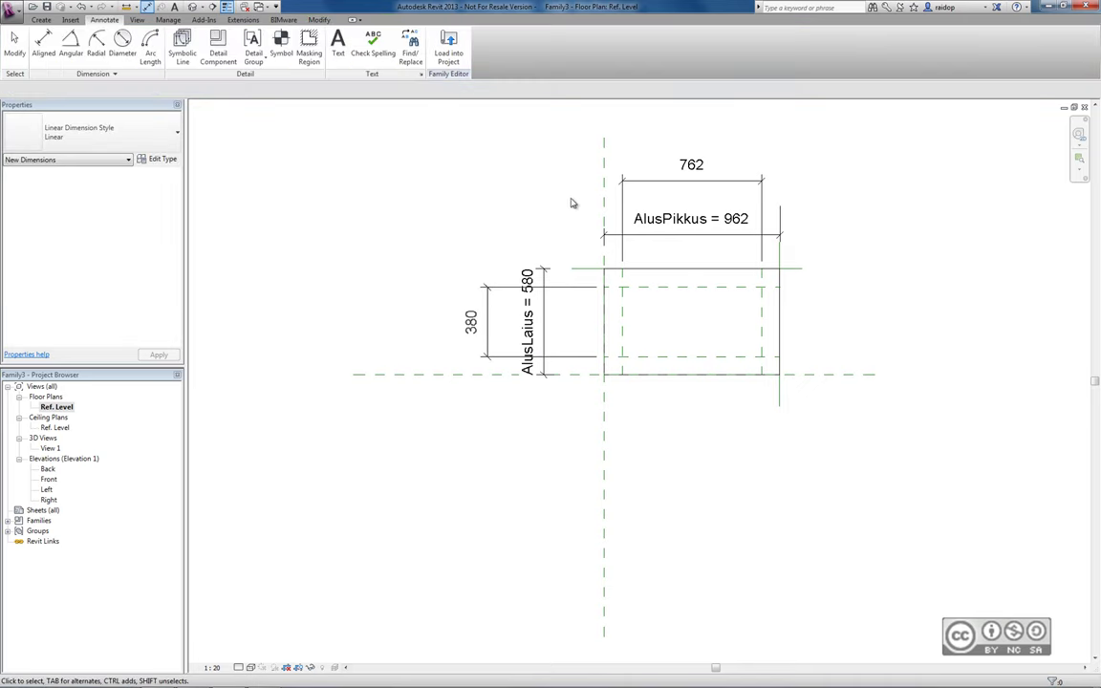
left_click(705, 198)
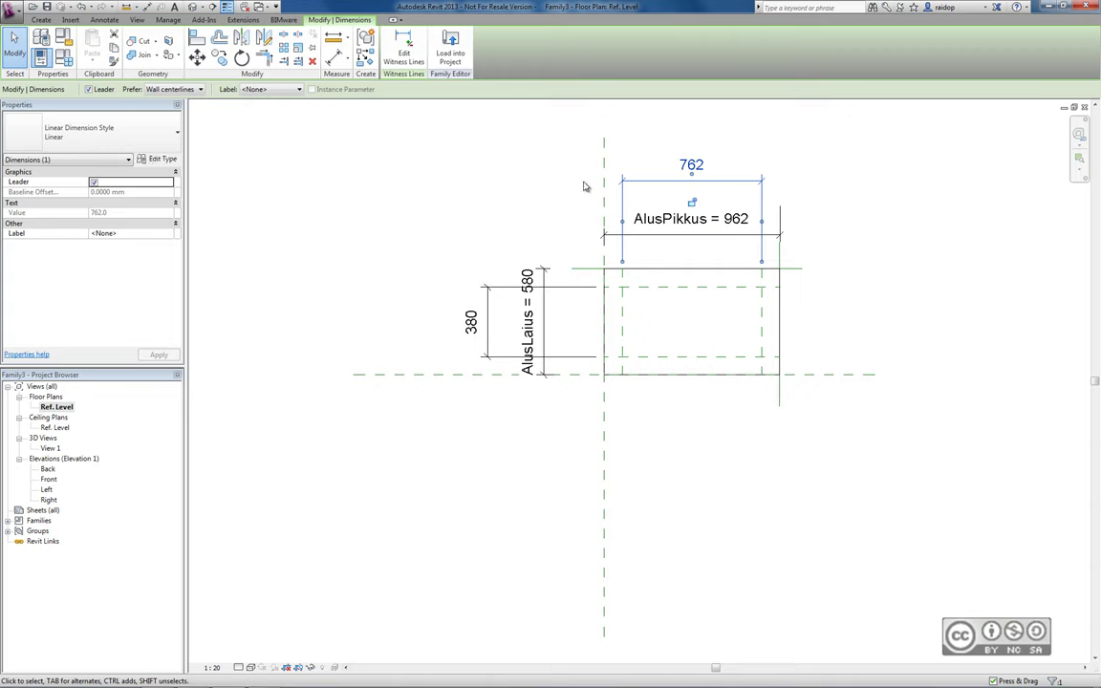
Step: Label the 762 dimension with a new instance parameter OsaPikkus
left_click(251, 89)
left_click(273, 114)
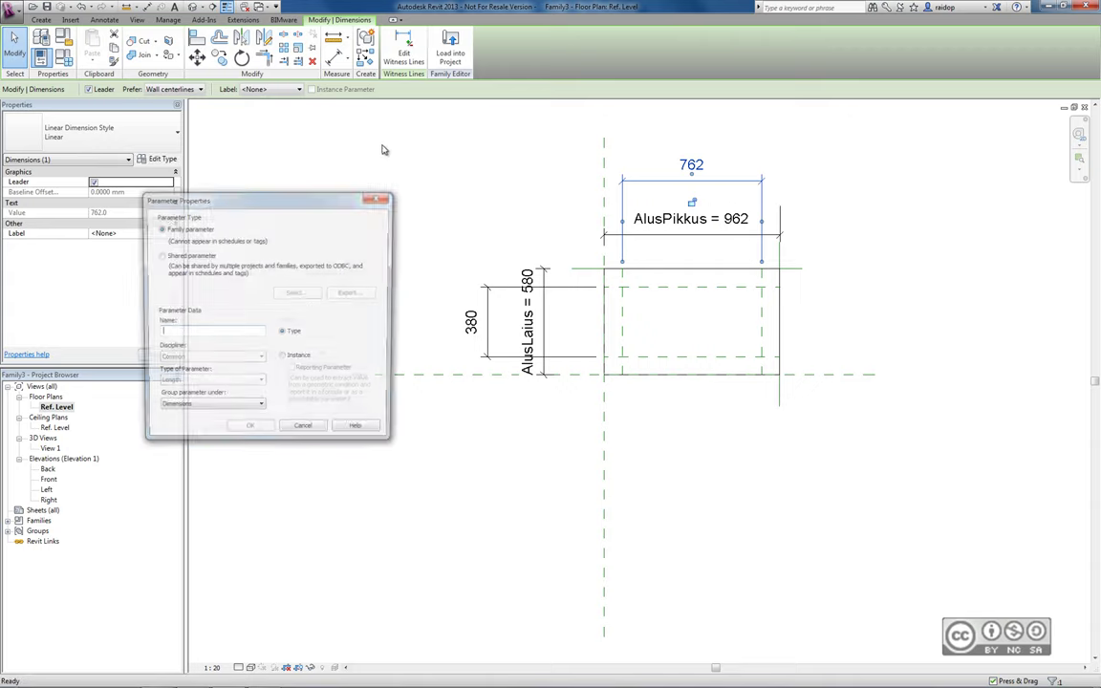
type("OsaPikkus")
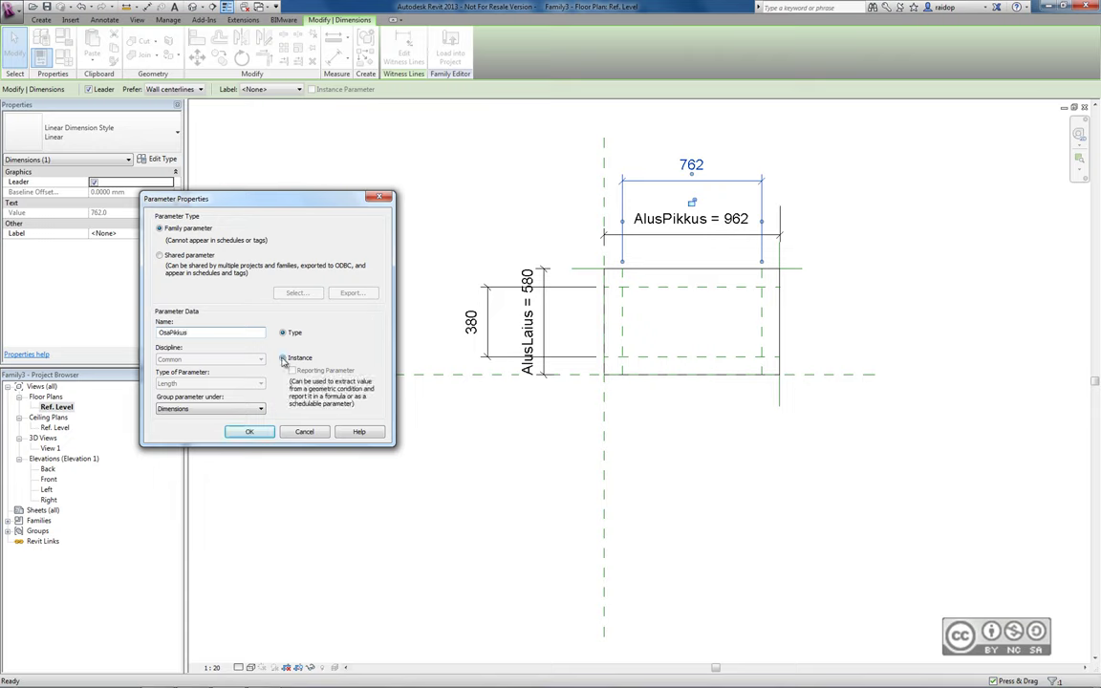
left_click(282, 357)
left_click(251, 433)
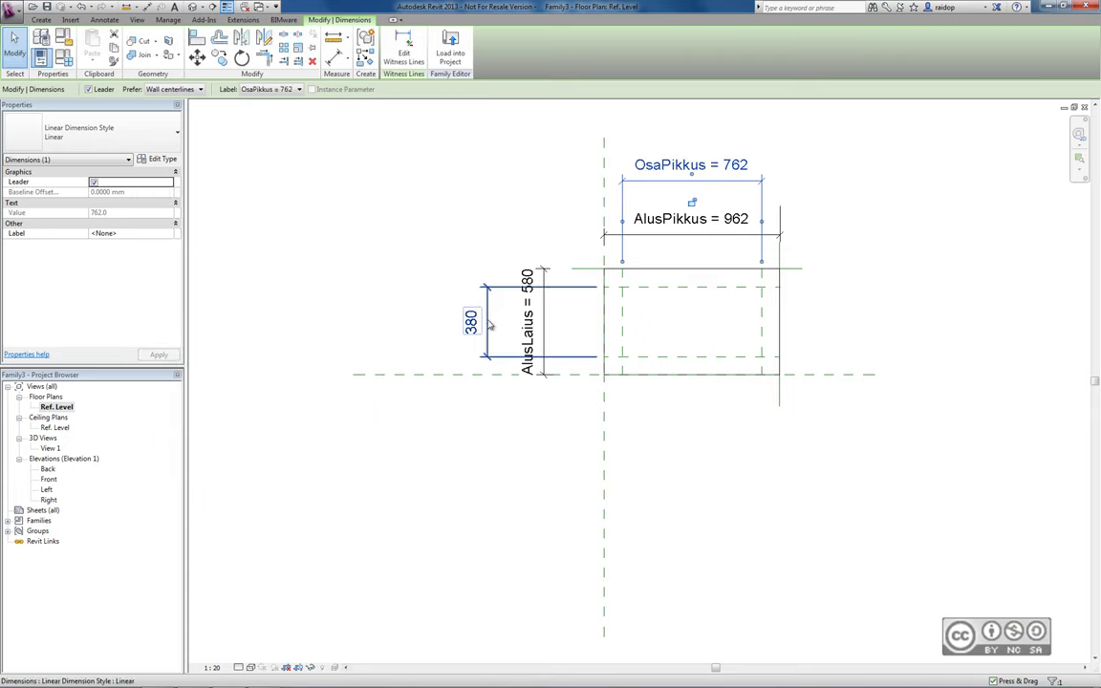
Step: Label the 380 dimension with a new instance parameter OsaLaius
left_click(298, 89)
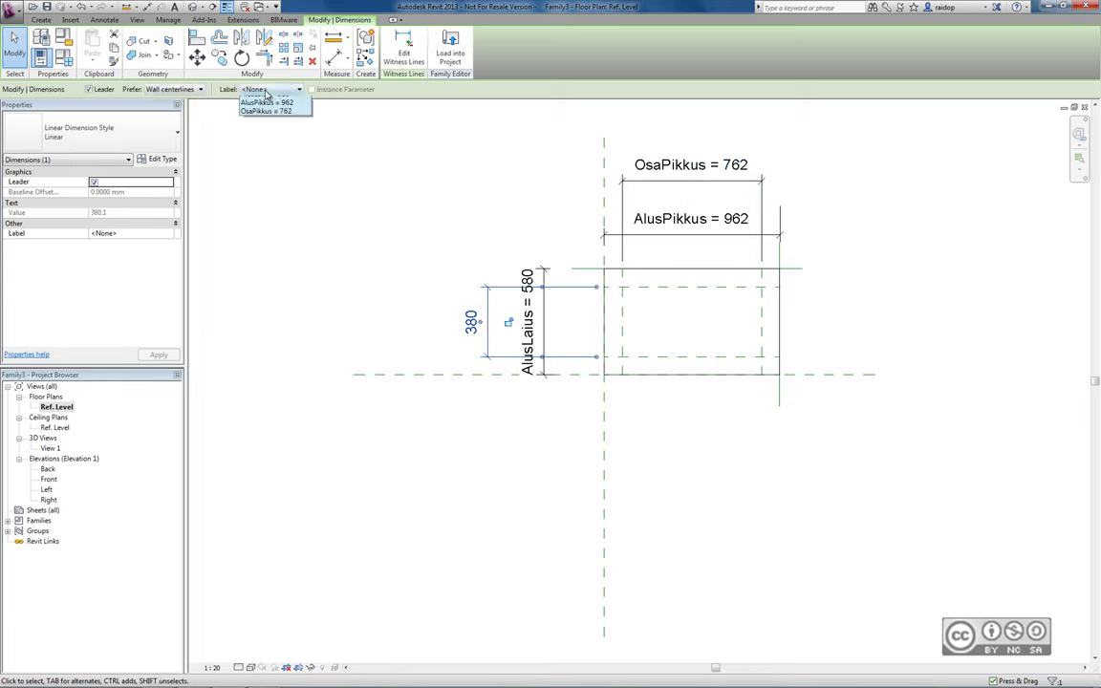
left_click(326, 150)
type("Osa")
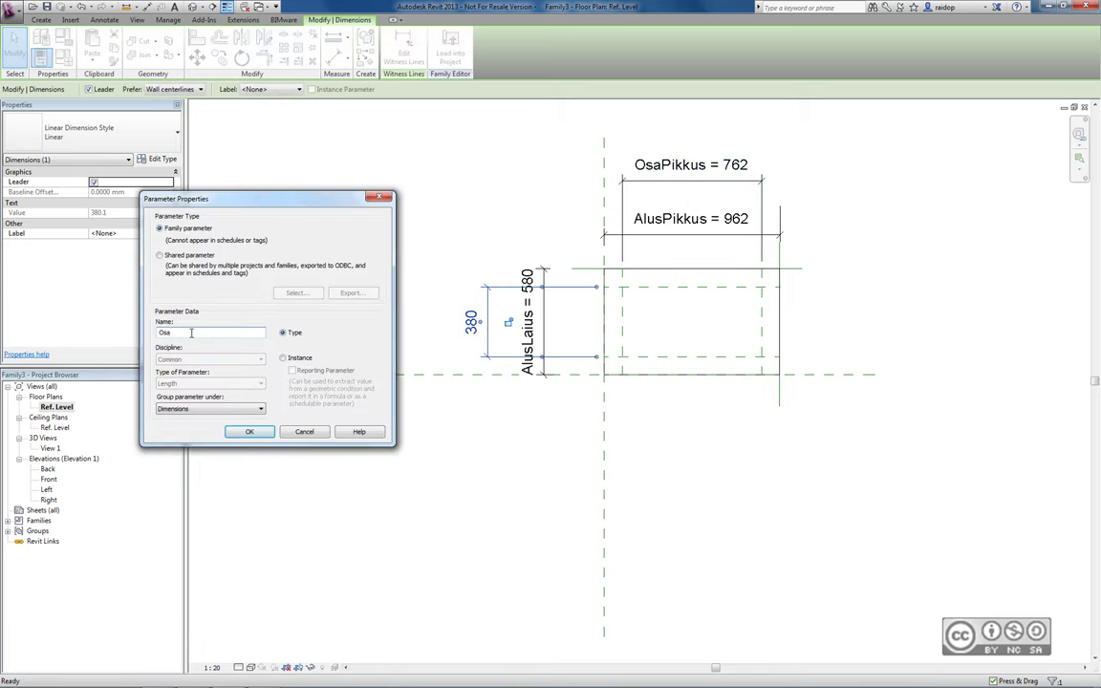
type("Laius")
left_click(282, 357)
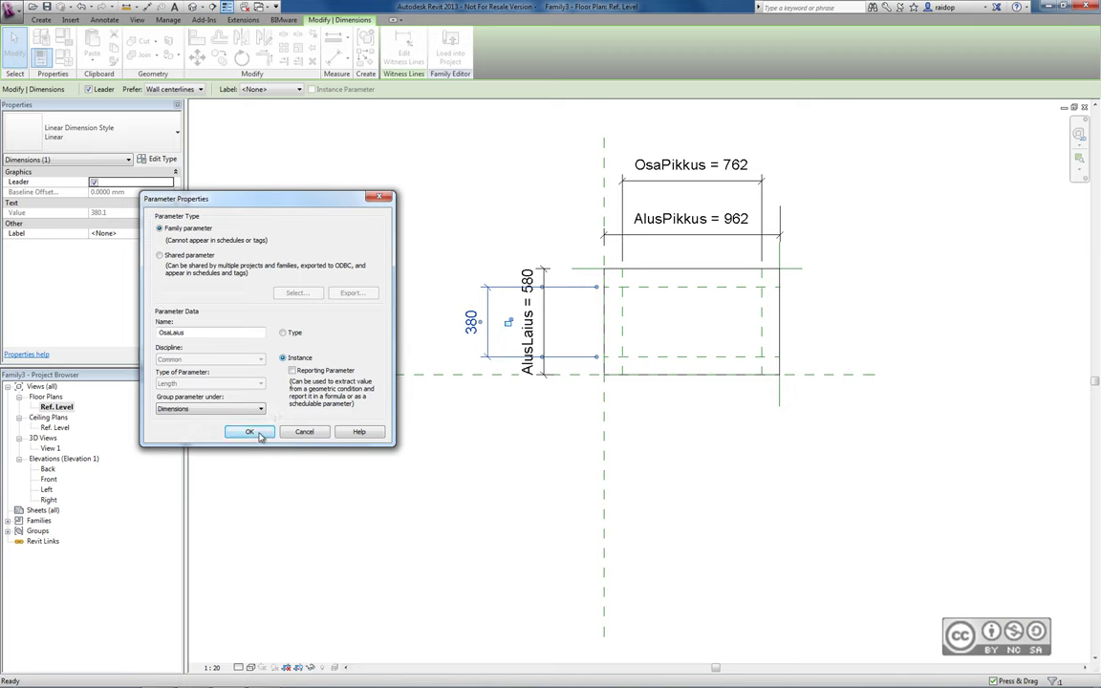
key("Return")
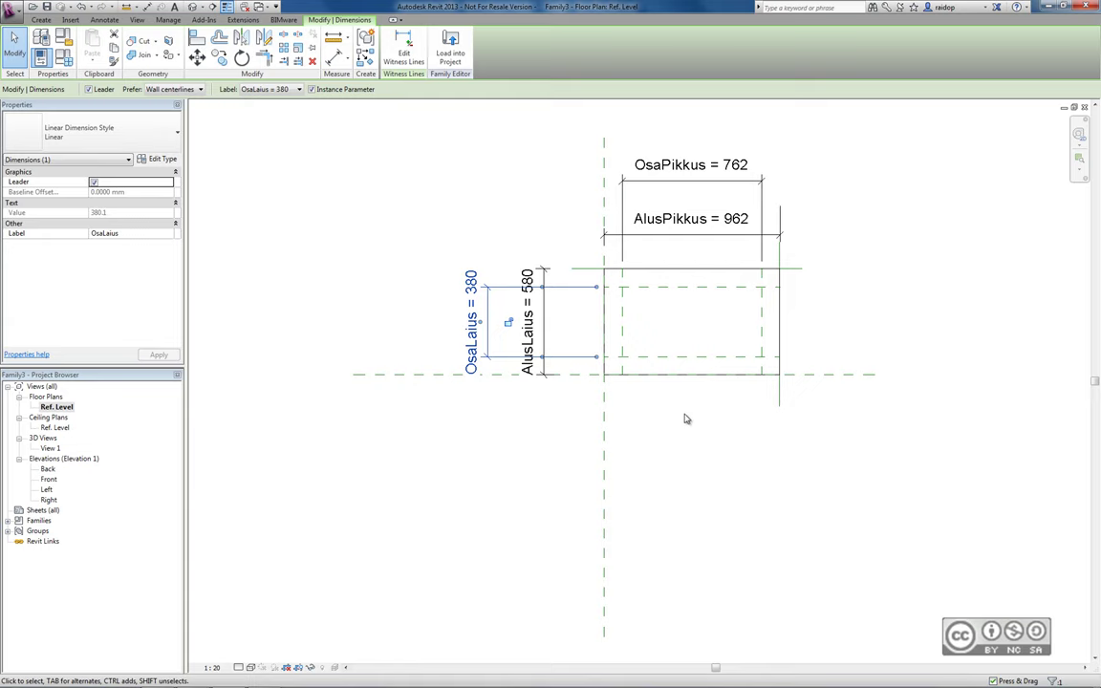
left_click(107, 21)
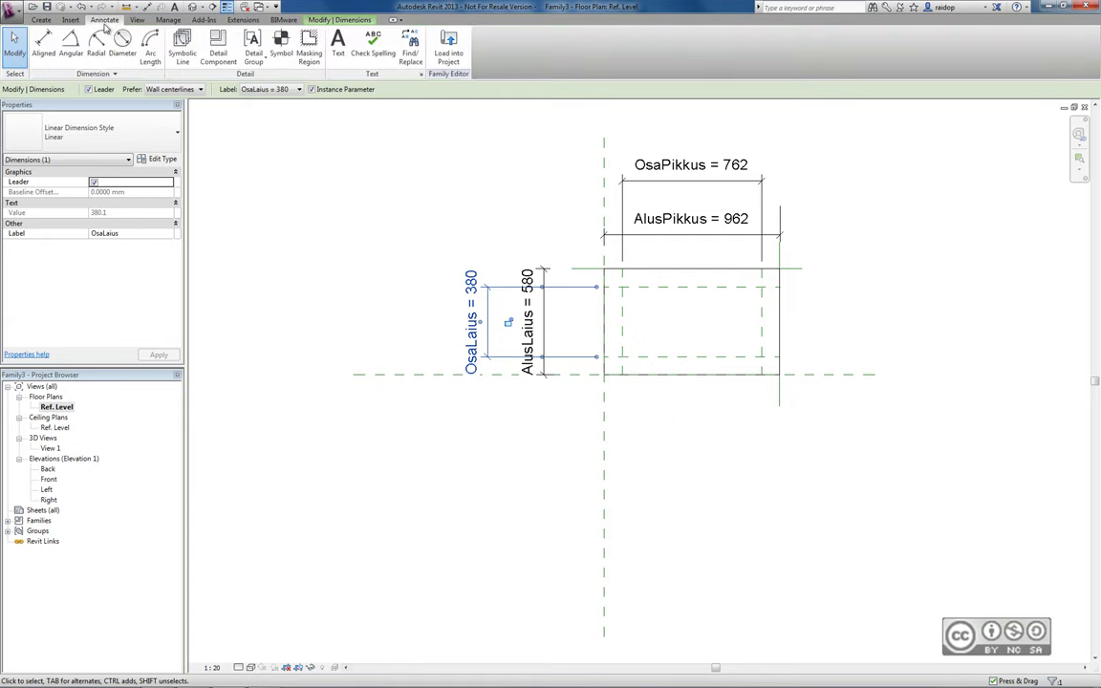
Step: Dimension the 100 offsets from the centre planes to the left and bottom inner planes
left_click(43, 43)
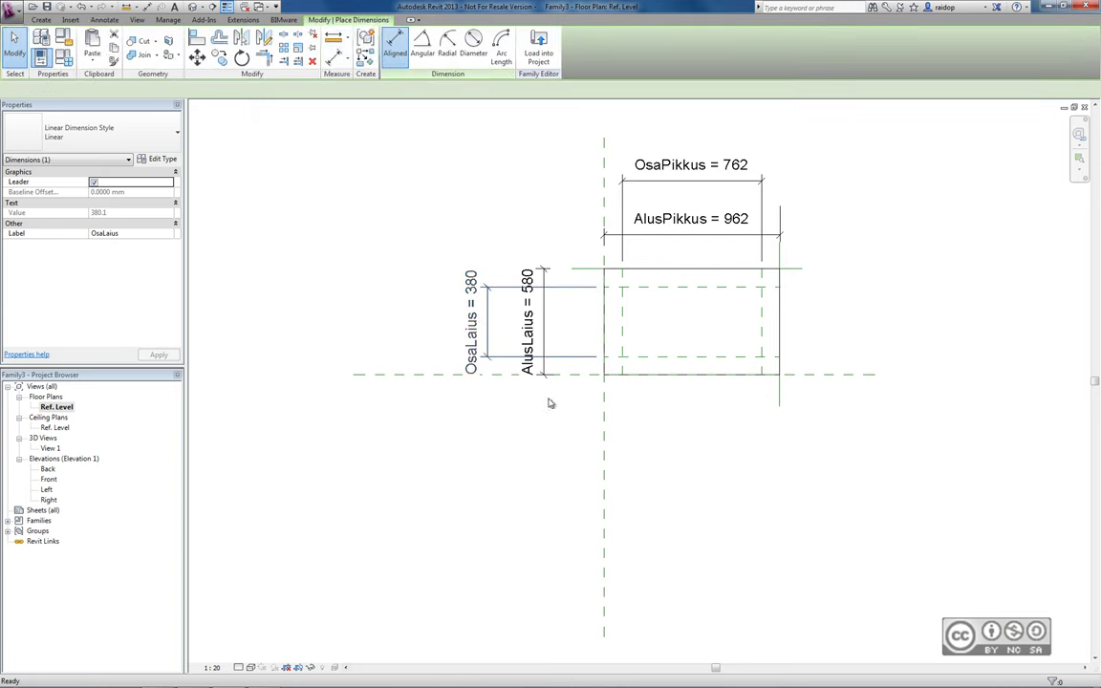
left_click(604, 400)
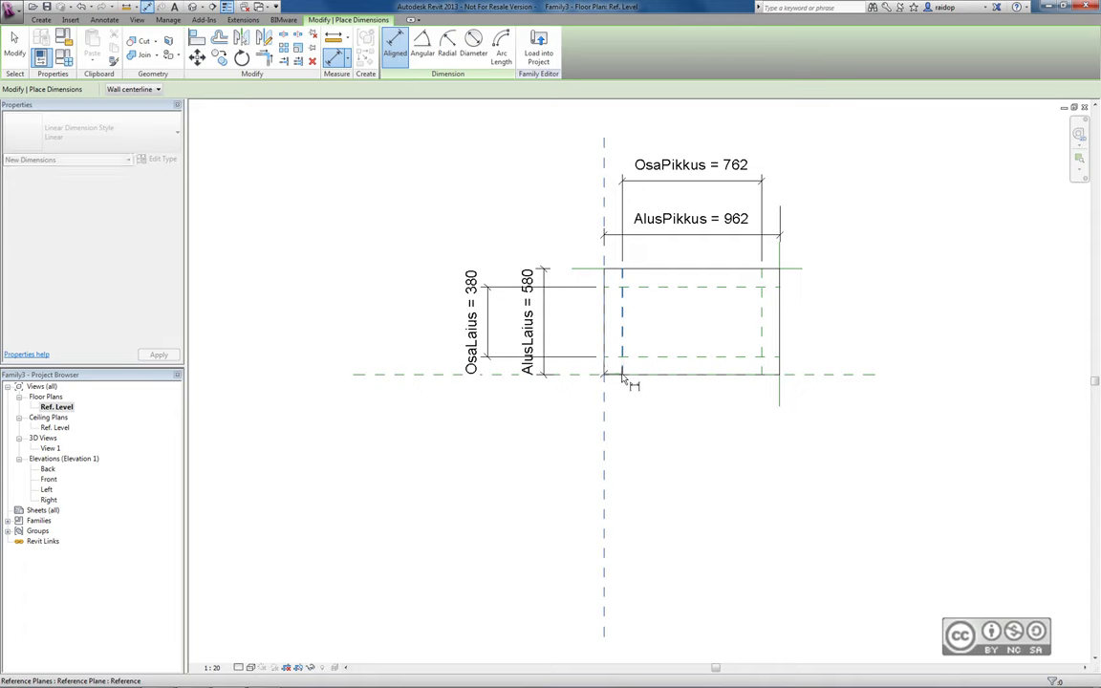
left_click(621, 402)
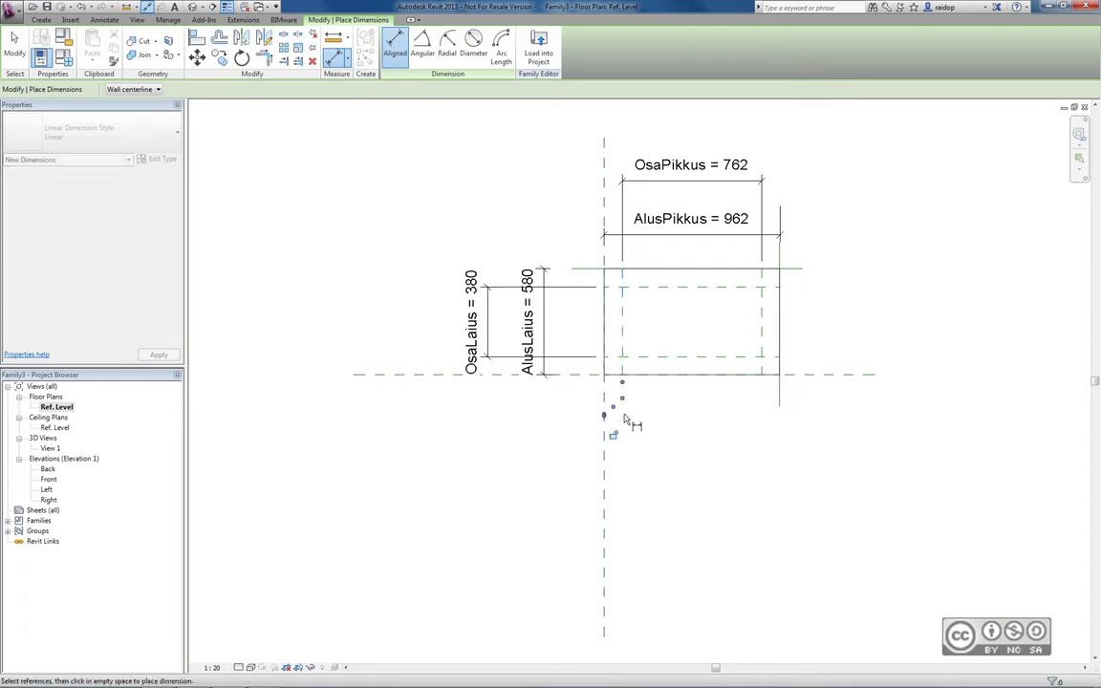
left_click(616, 434)
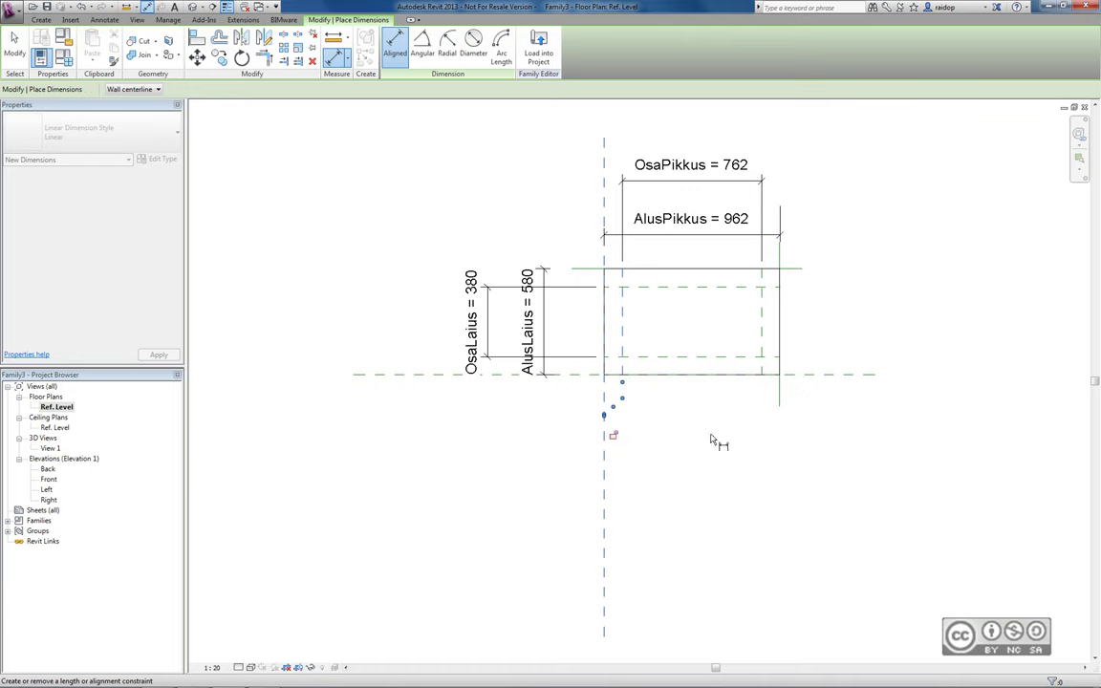
left_click(817, 373)
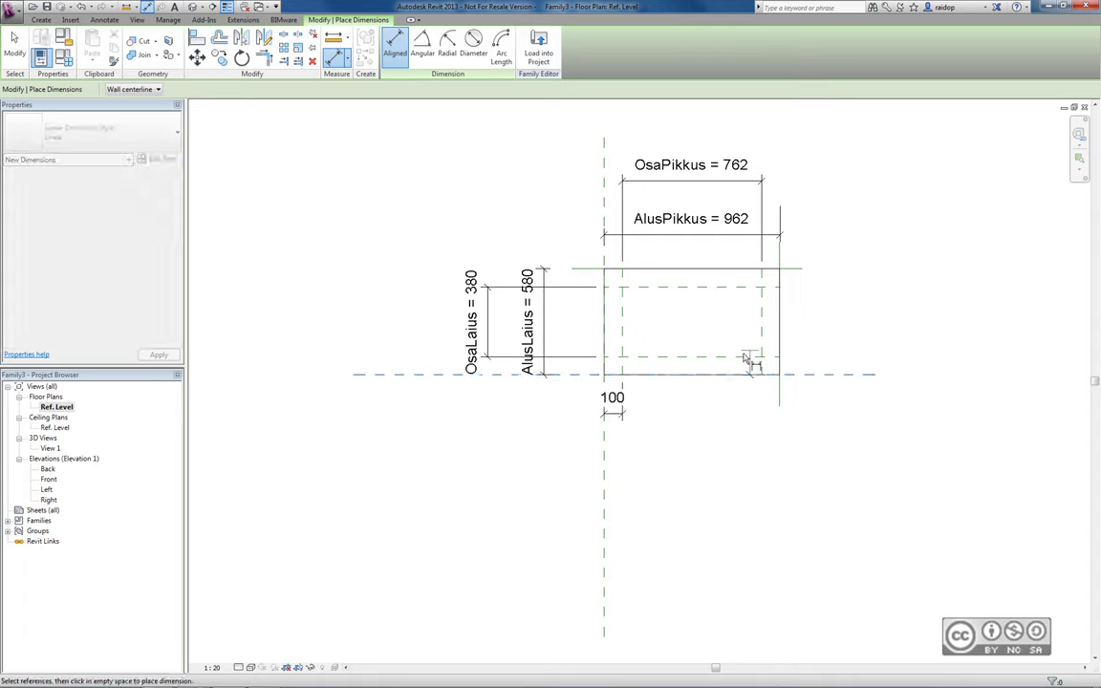
left_click(798, 360)
left_click(827, 369)
key("Escape")
key("Escape")
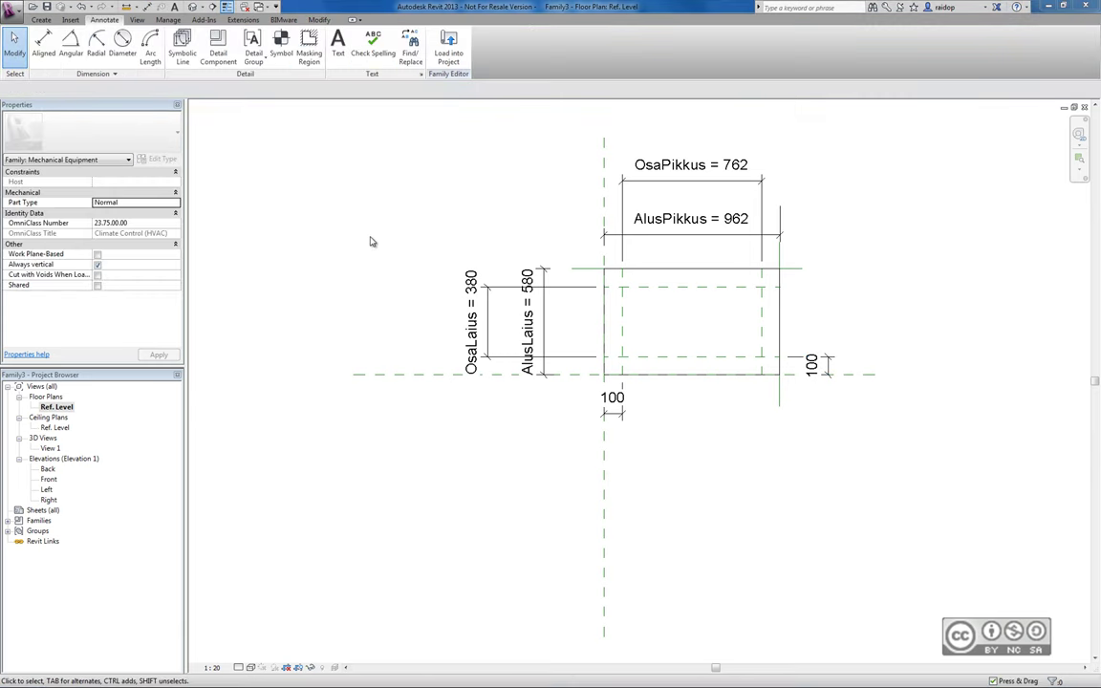
left_click(41, 19)
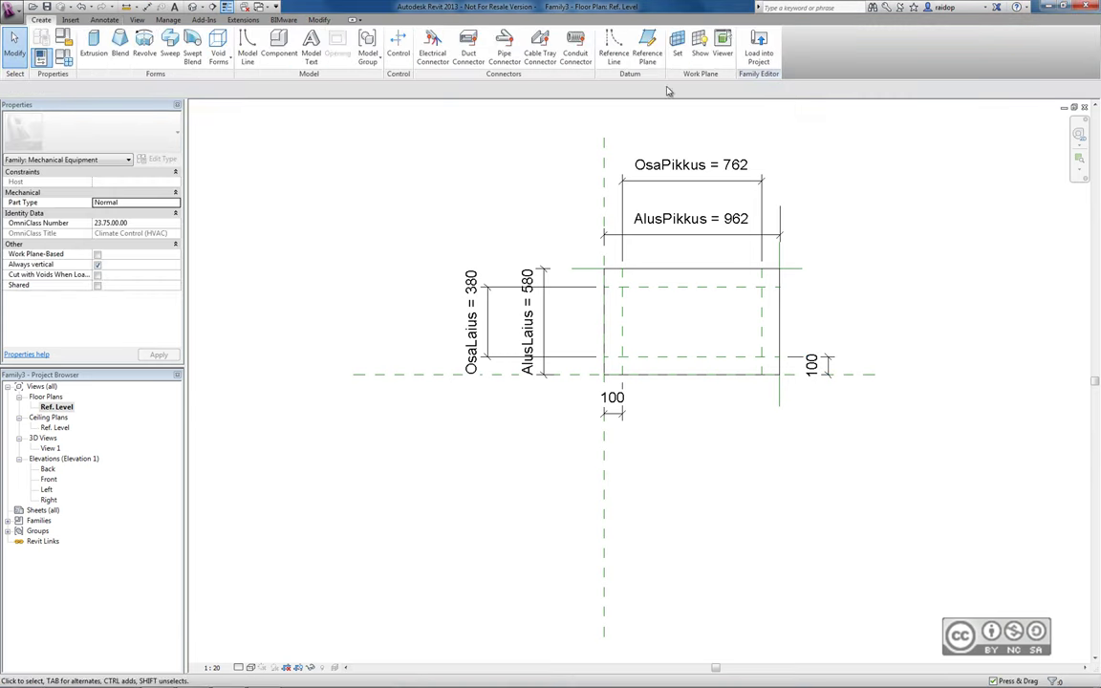
Step: Set the current work plane to the AlusPealmine reference plane
left_click(678, 48)
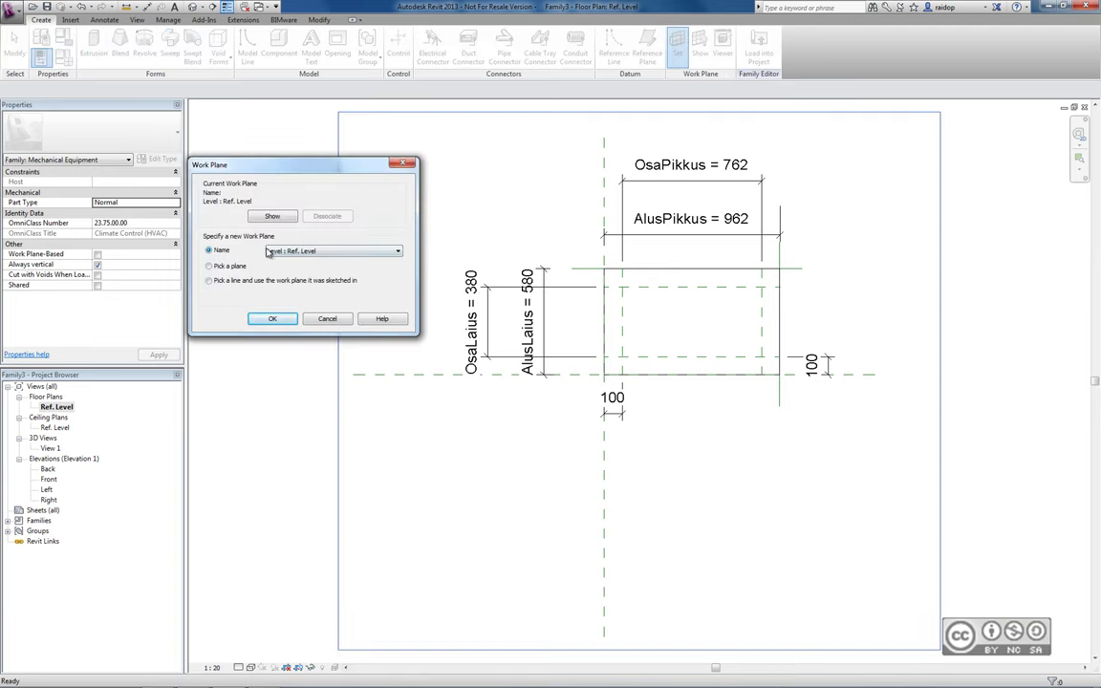
left_click(304, 251)
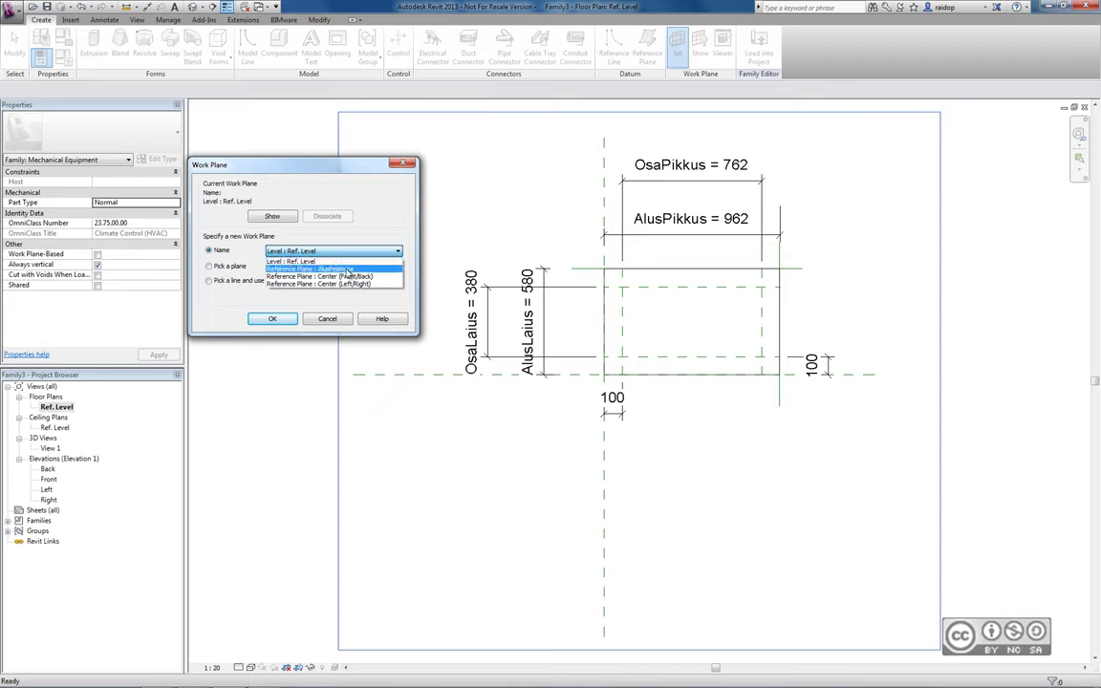
left_click(348, 270)
left_click(272, 318)
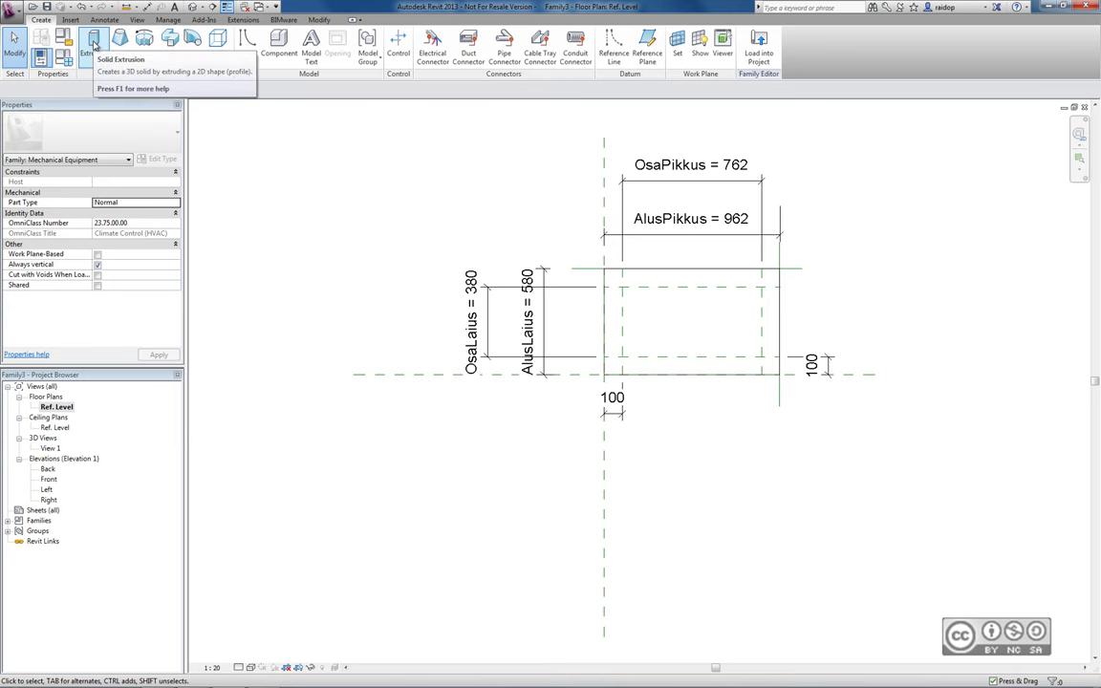
Step: Sketch a rectangle on the inner 762 × 380 planes, lock its edges, and finish the extrusion
left_click(94, 41)
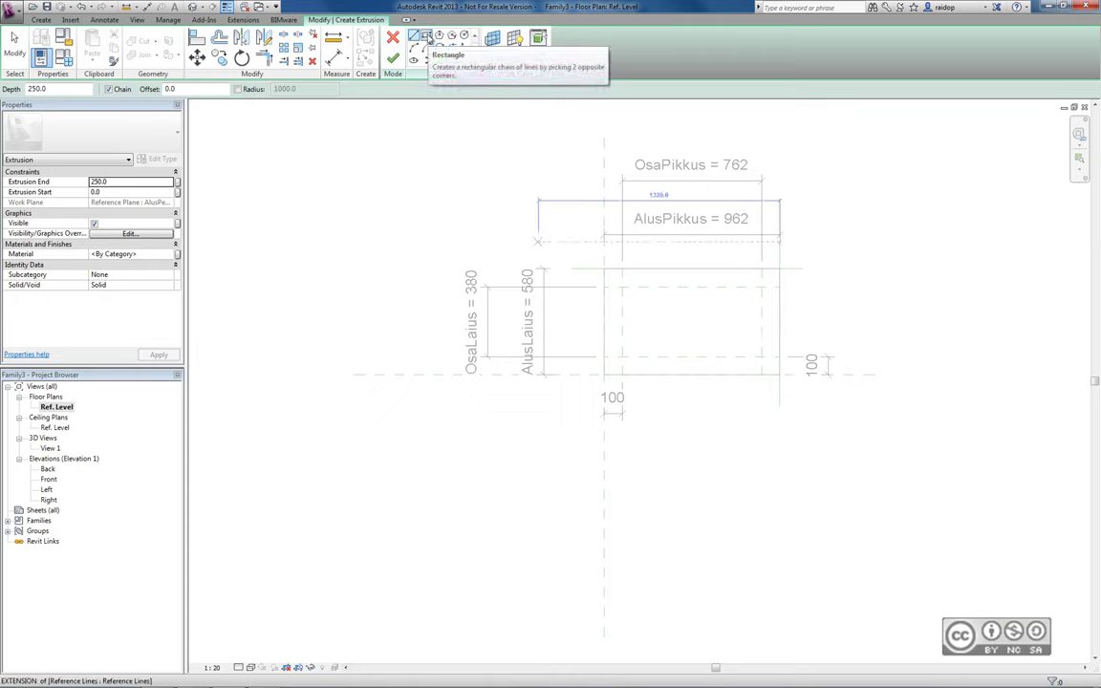
left_click(426, 36)
left_click(621, 356)
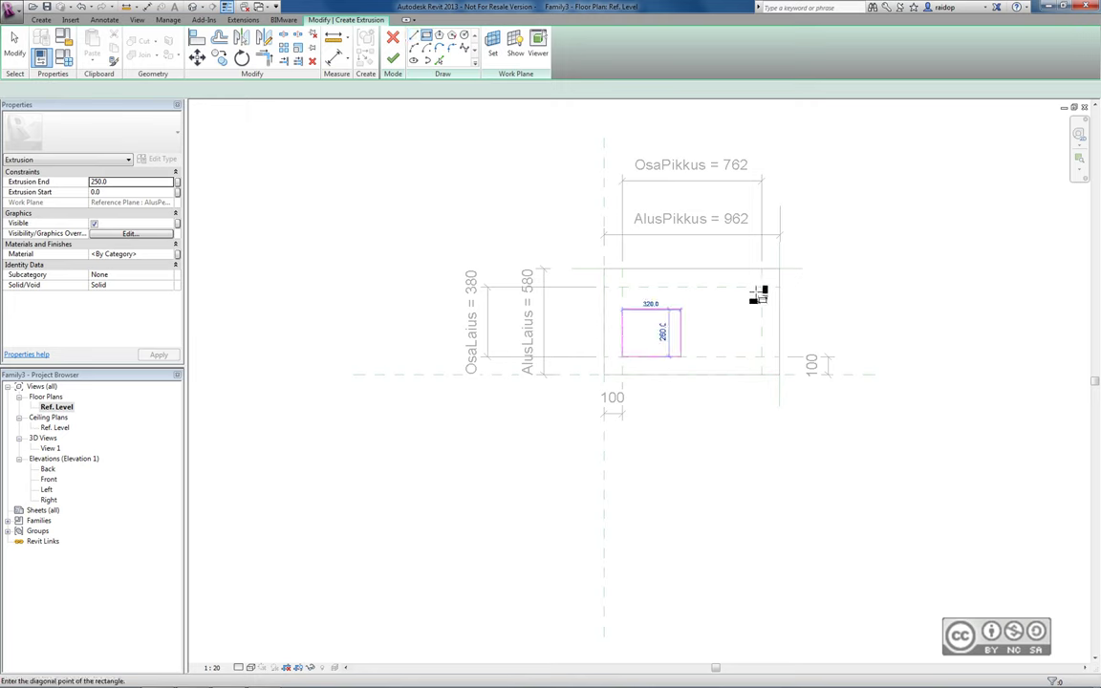
left_click(761, 288)
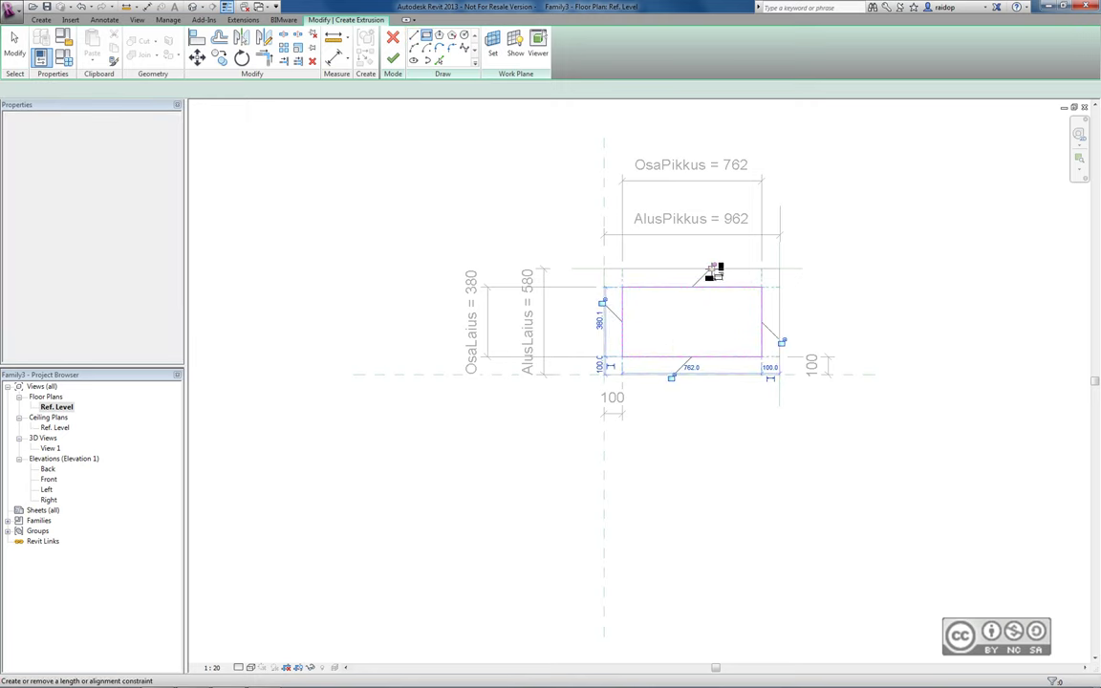
left_click(780, 342)
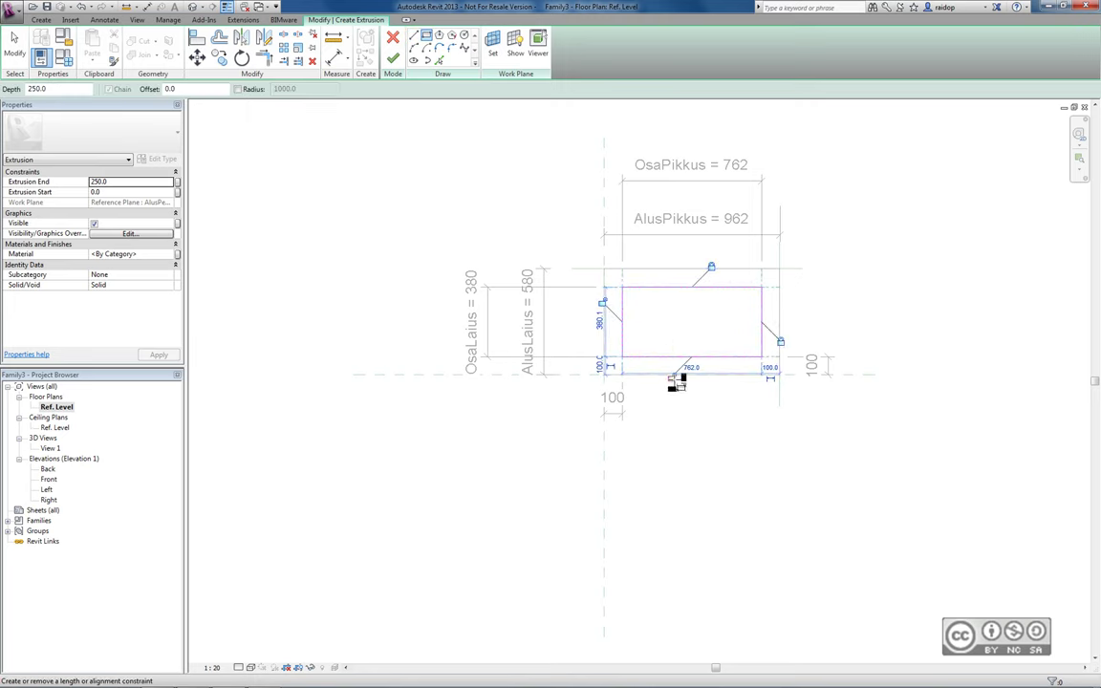
left_click(673, 378)
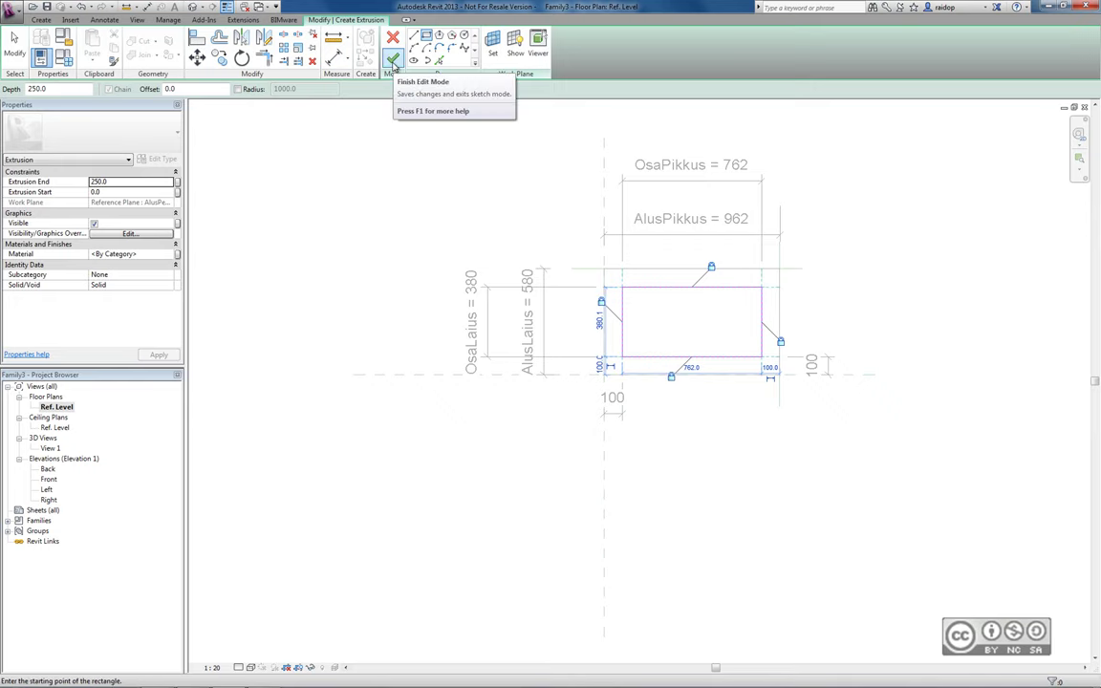
left_click(393, 61)
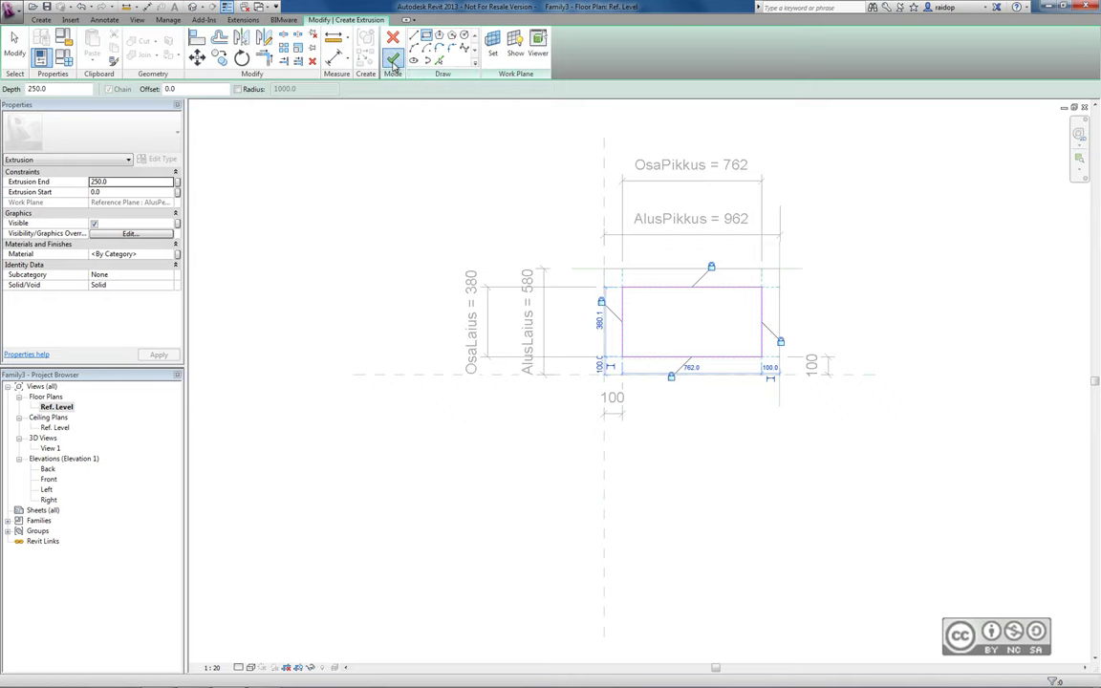
Step: In the Front elevation, draw a horizontal reference plane above the upper box
double_click(48, 479)
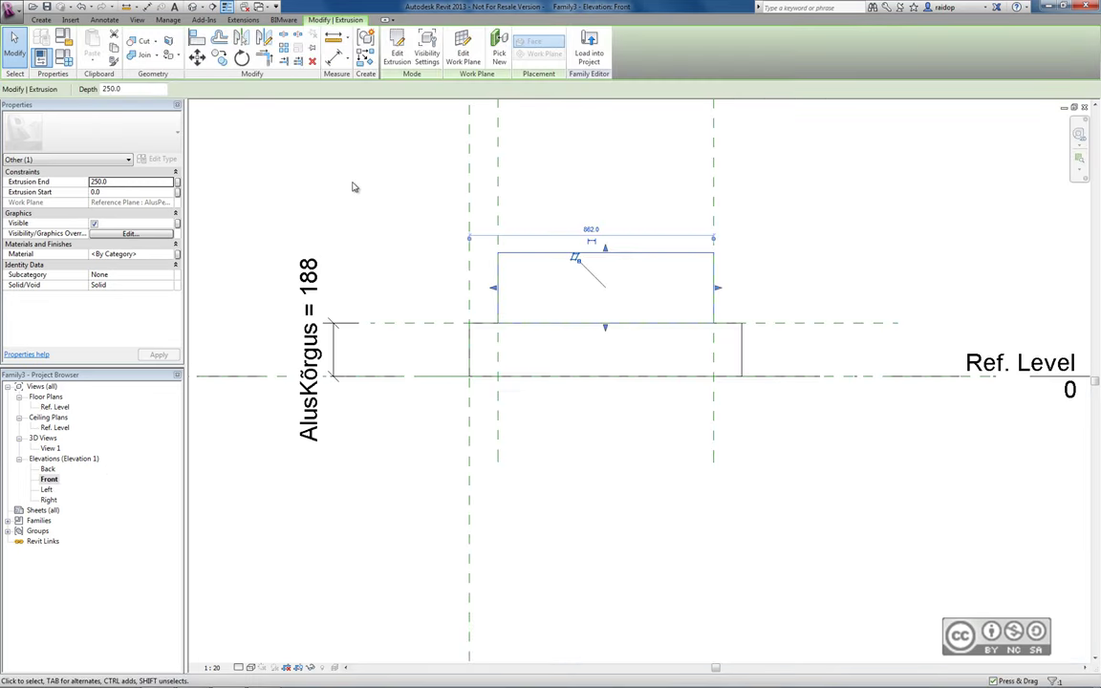
left_click(41, 20)
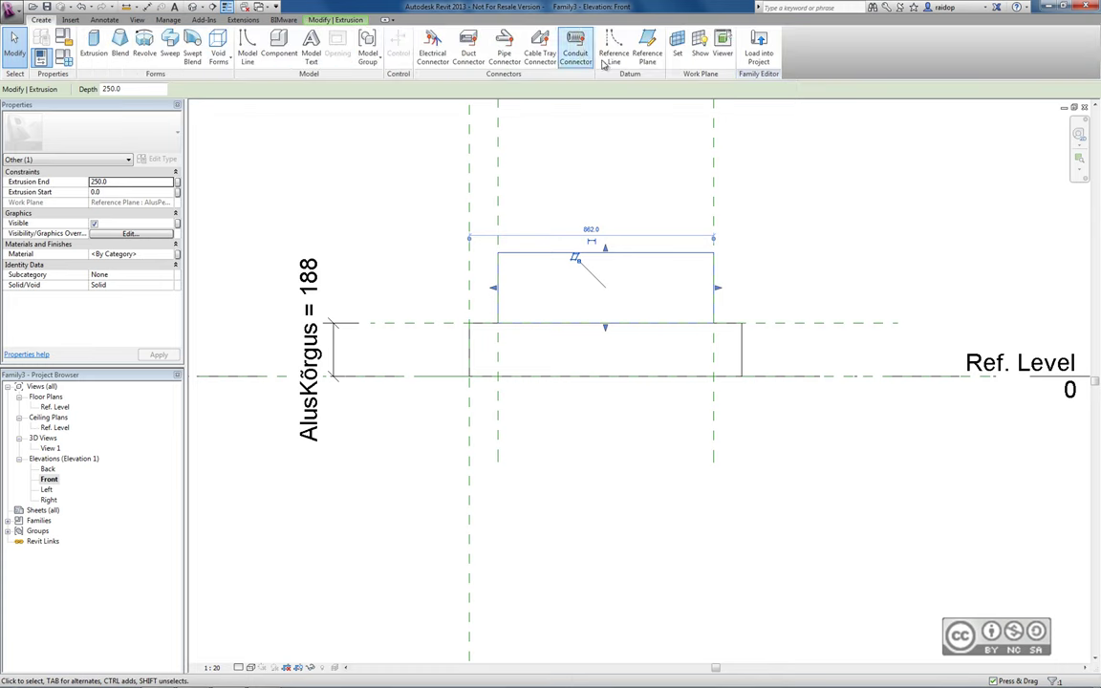
left_click(647, 45)
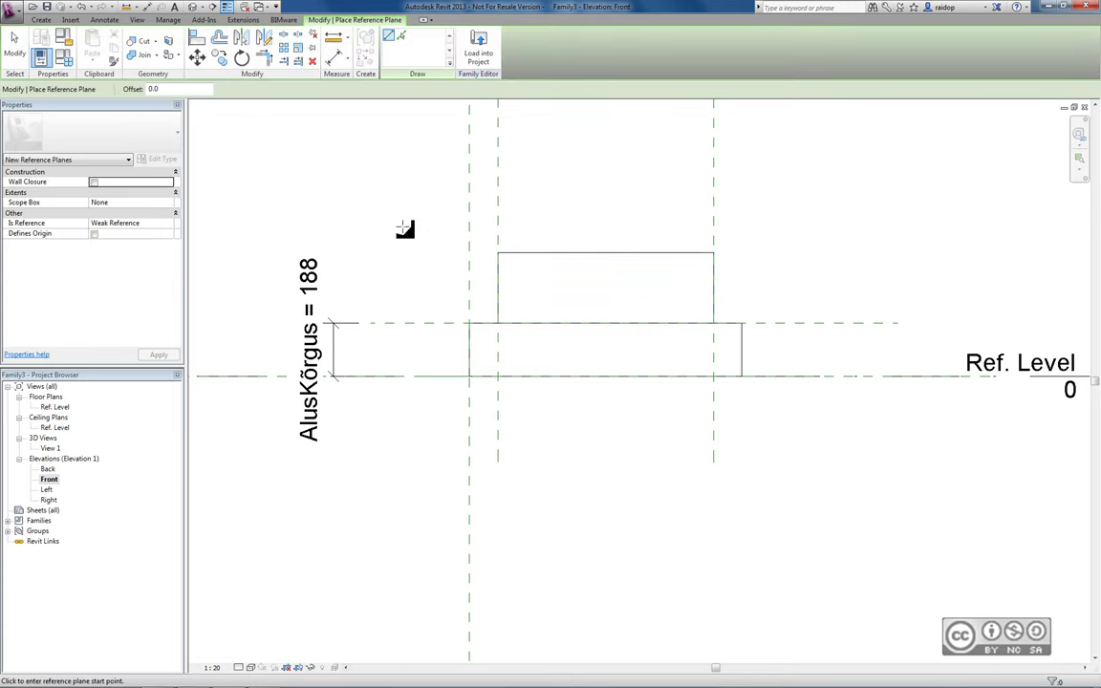
left_click(402, 226)
left_click(822, 226)
left_click(13, 55)
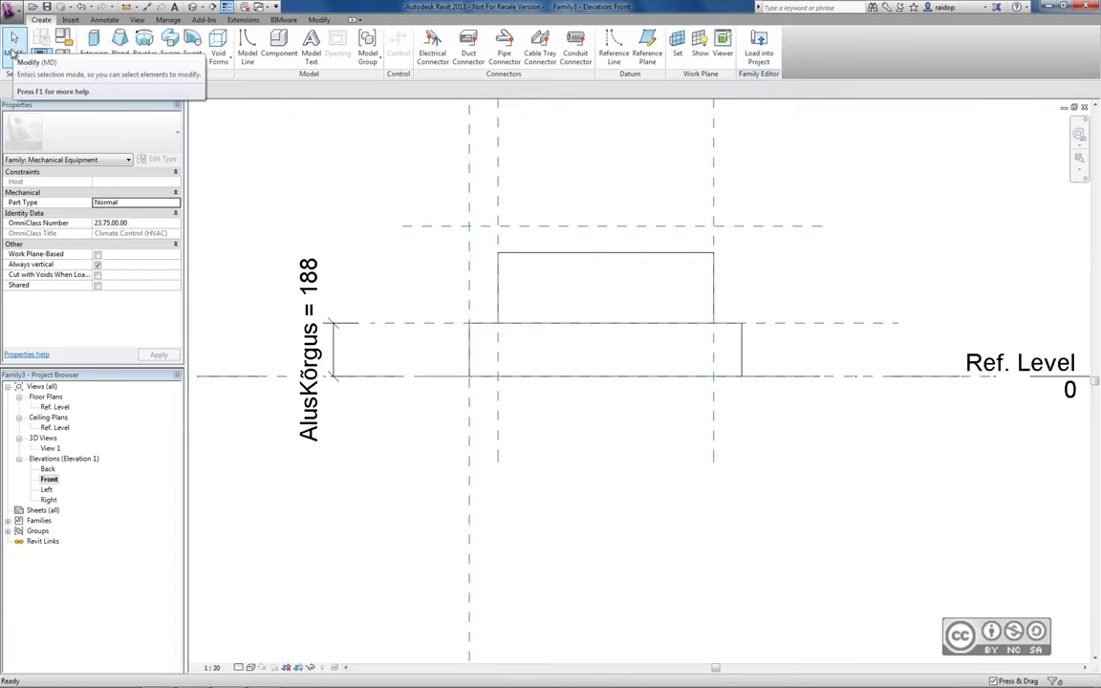
Step: Name the new reference plane OsaPealmine
left_click(812, 248)
left_click(119, 202)
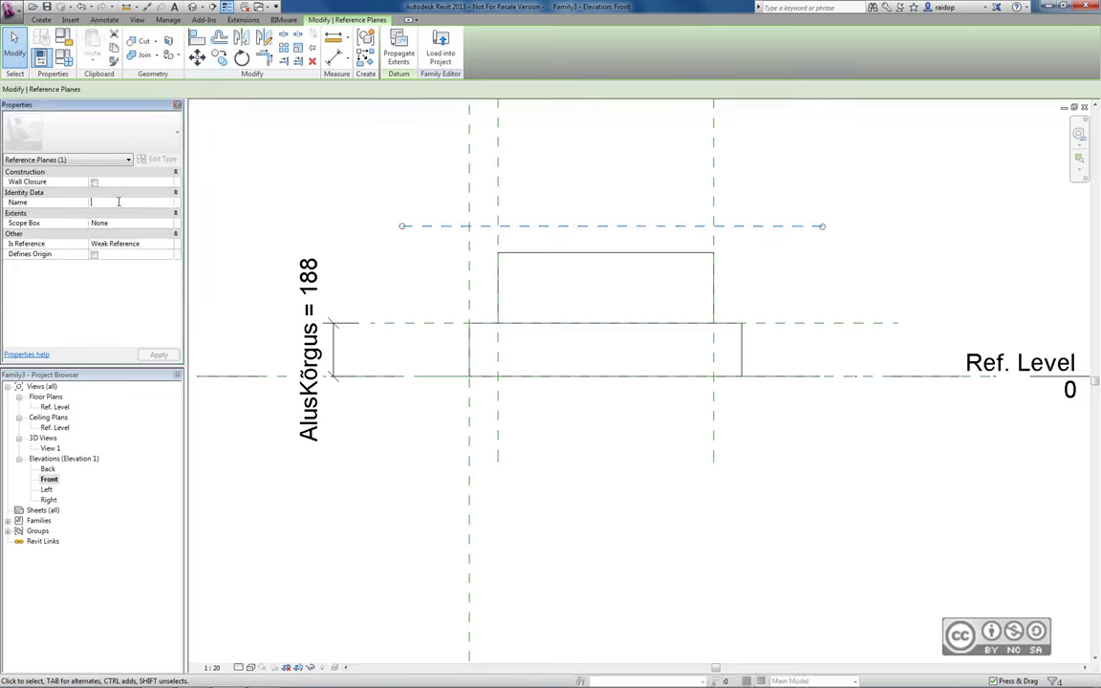
type("OsaPe")
type("almine")
left_click(154, 355)
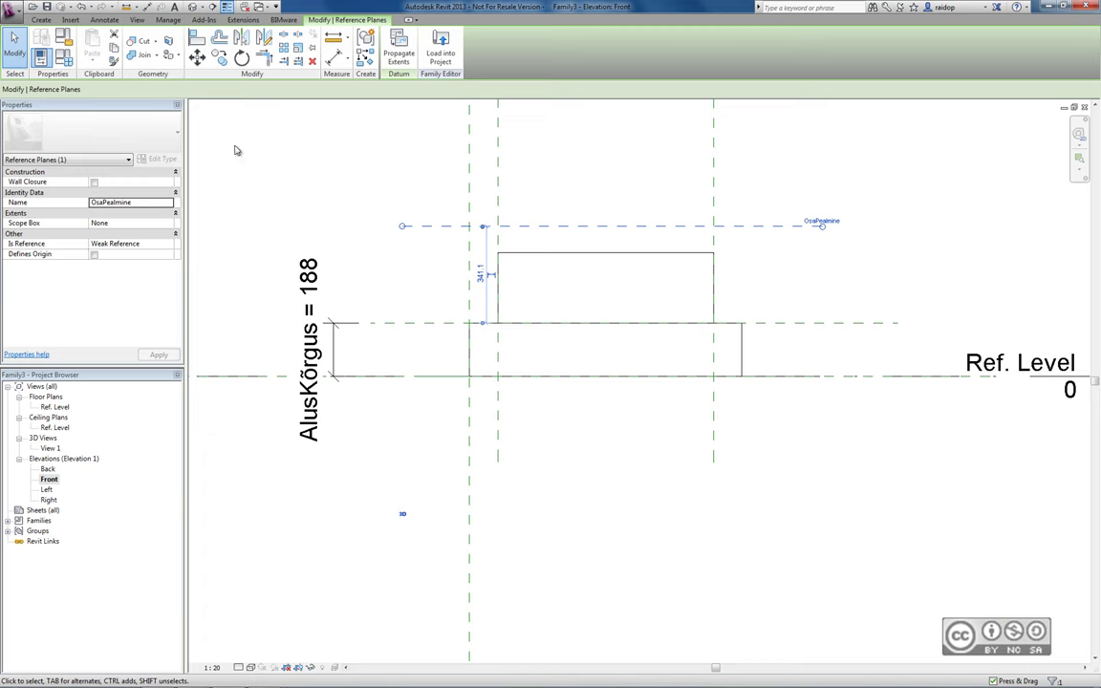
left_click(104, 20)
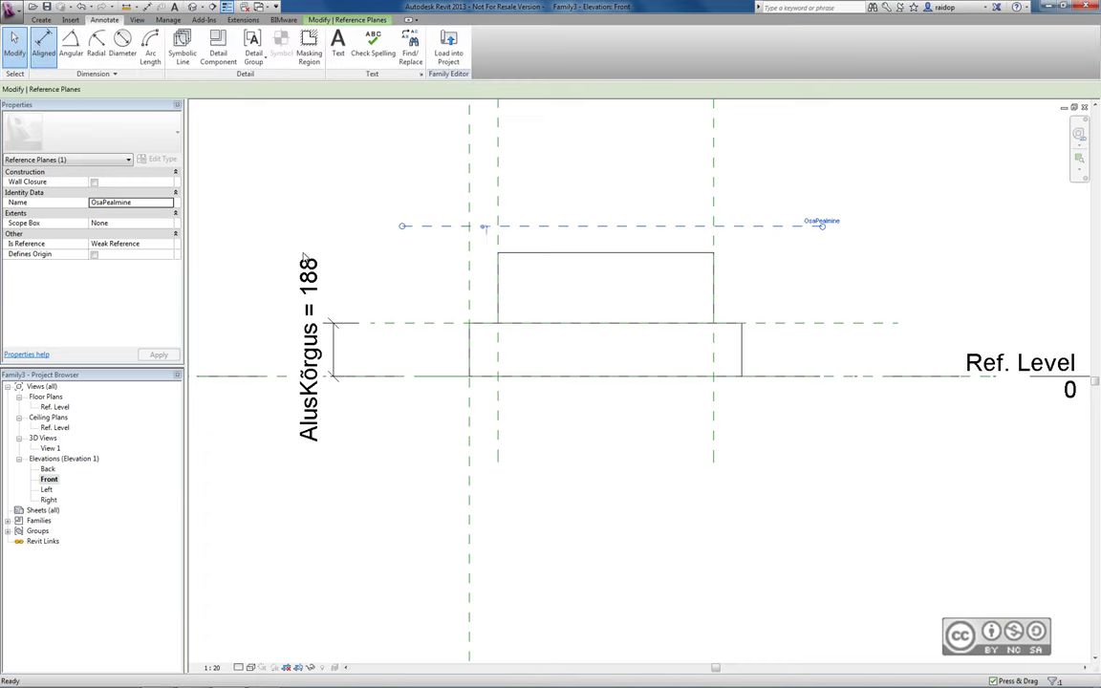
Step: Use DI to dimension from the base's top plane to OsaPealmine (341)
key("d")
key("i")
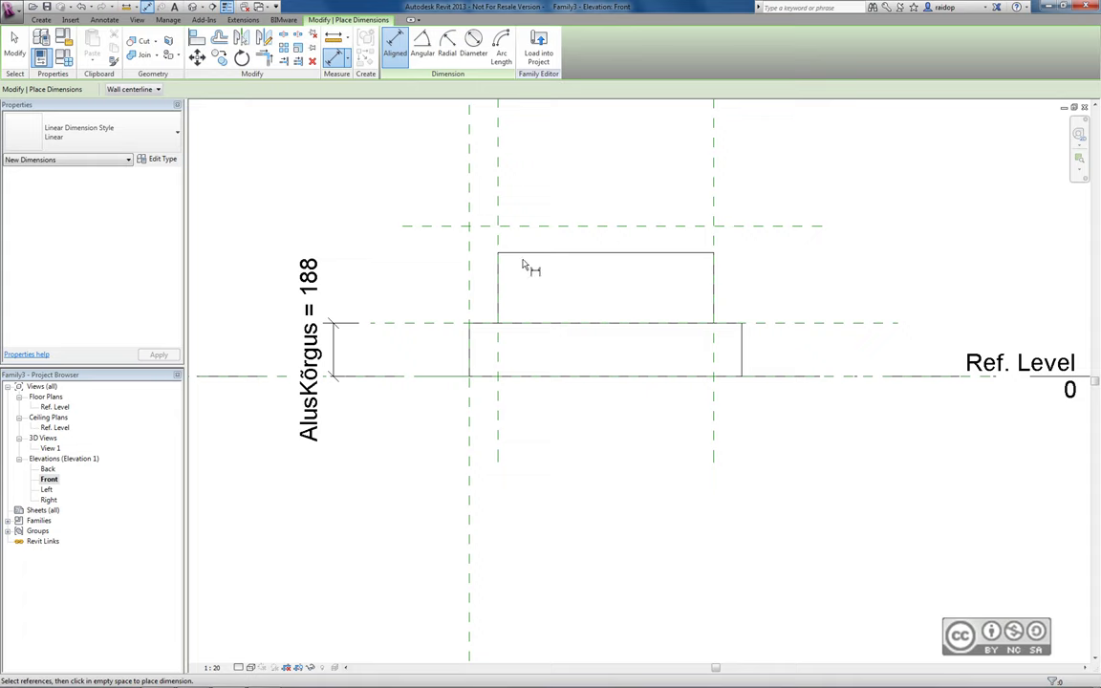
left_click(439, 323)
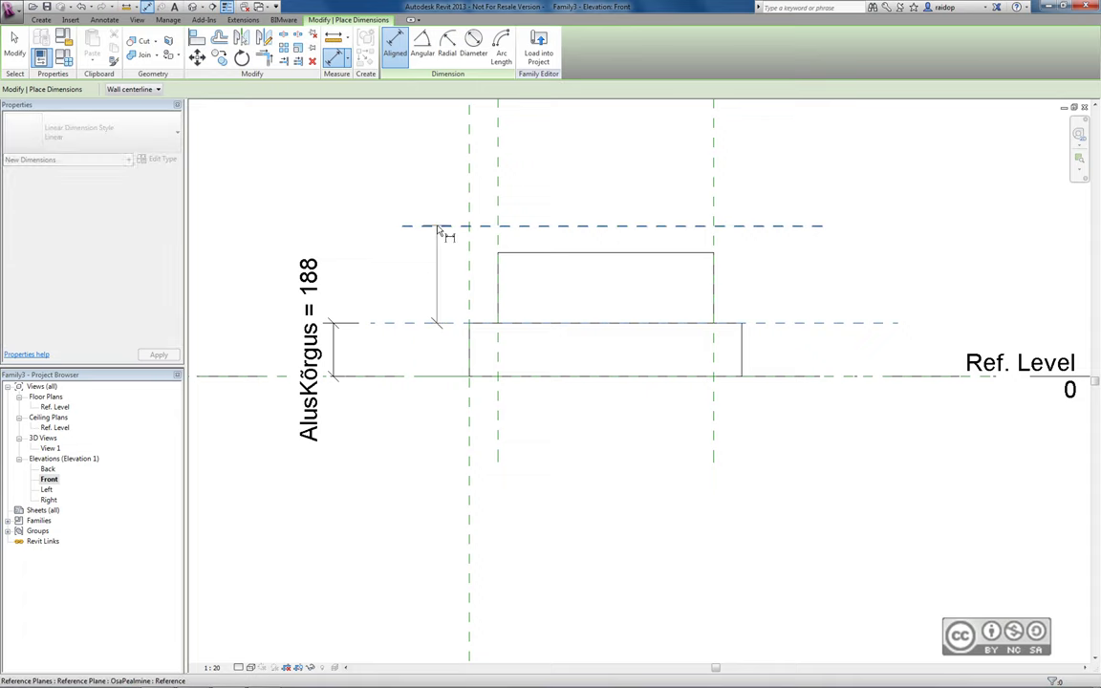
left_click(411, 227)
left_click(383, 232)
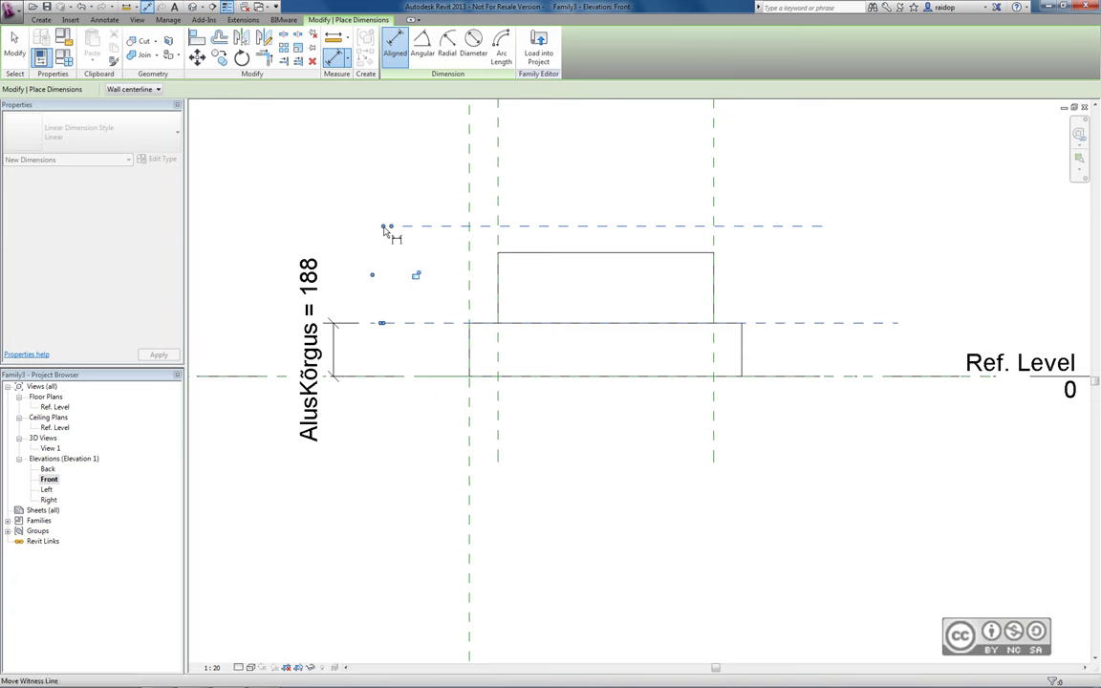
key("Escape")
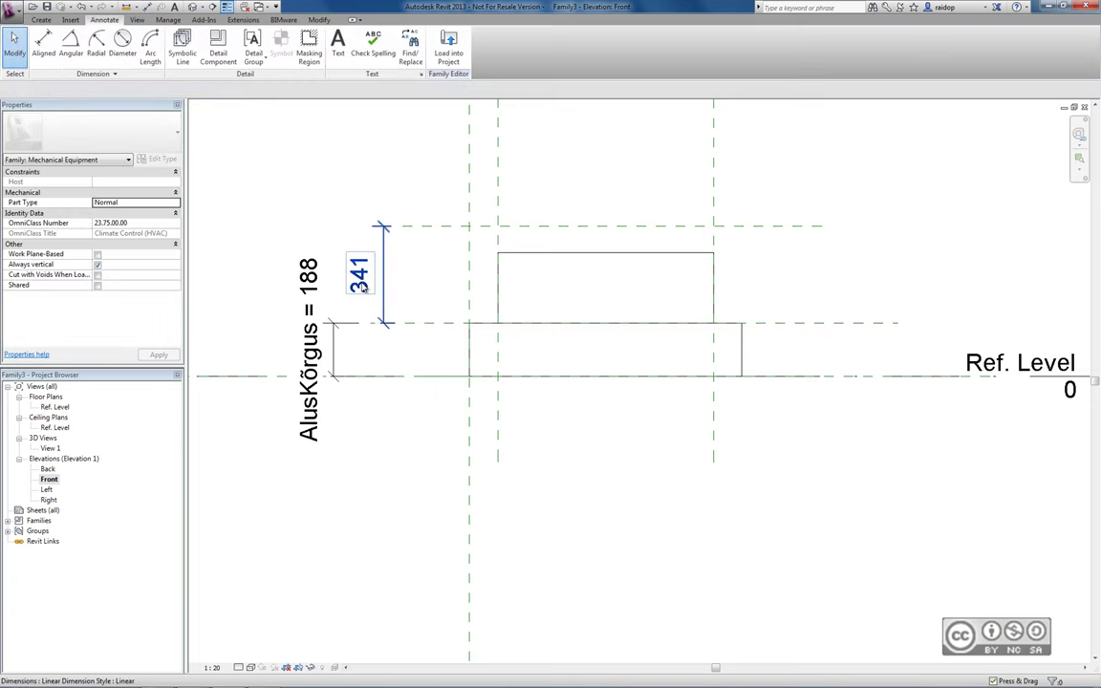
Step: Label the 341 dimension with a new instance parameter OsaKõrgus
left_click(361, 286)
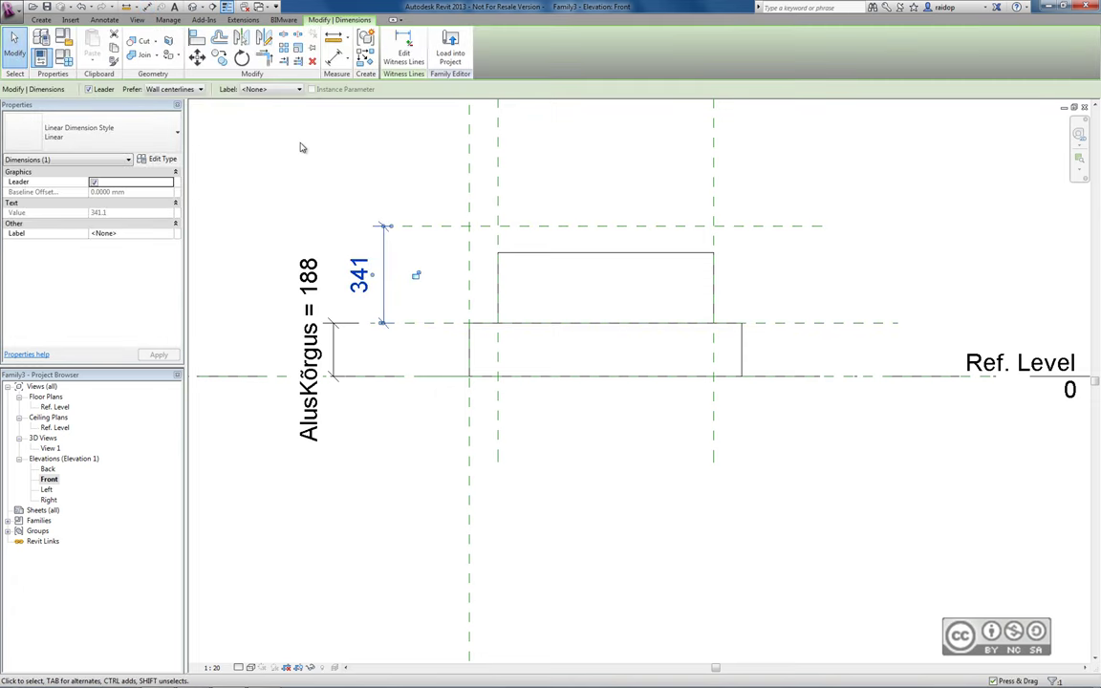
left_click(245, 89)
left_click(242, 101)
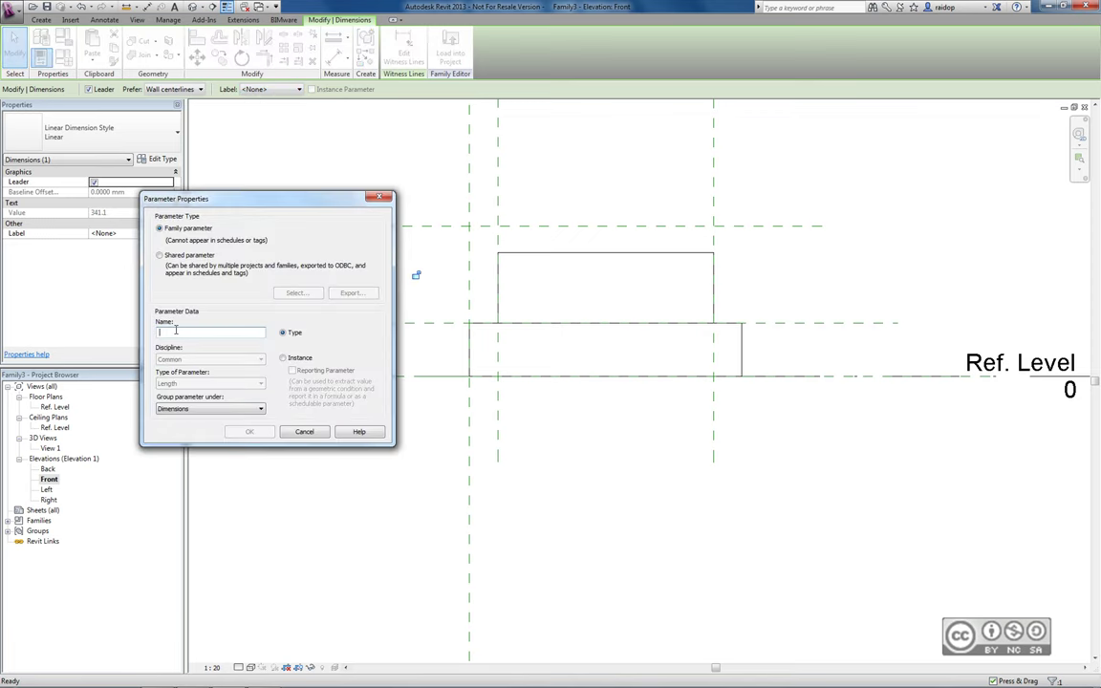
type("OsakA")
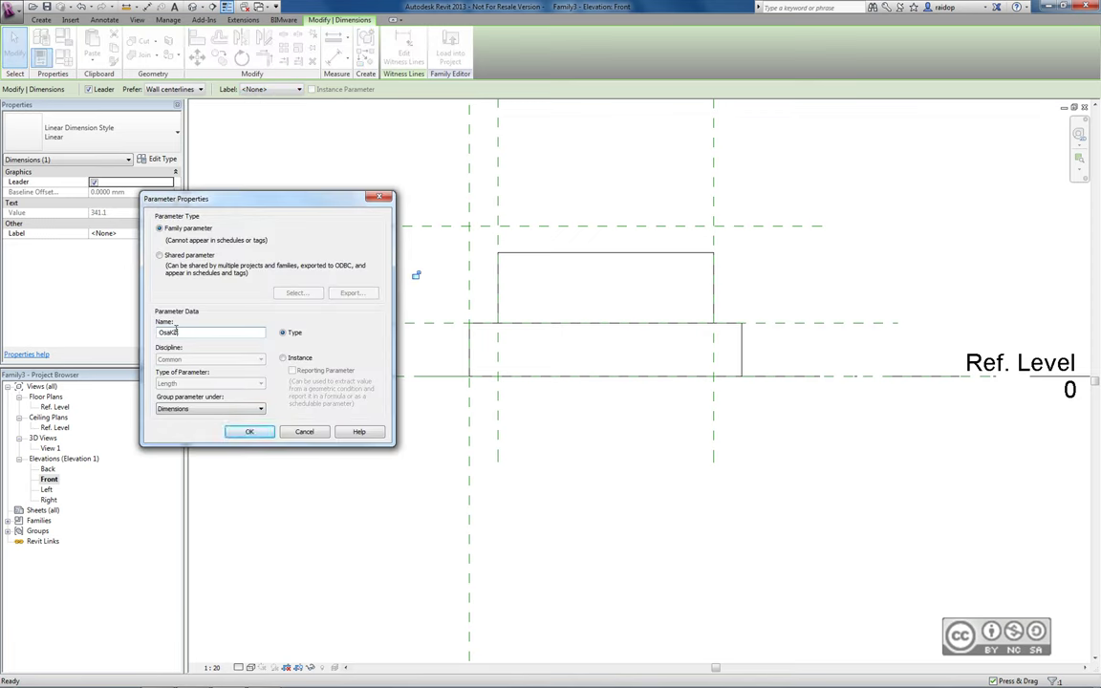
type("rgus")
left_click(283, 358)
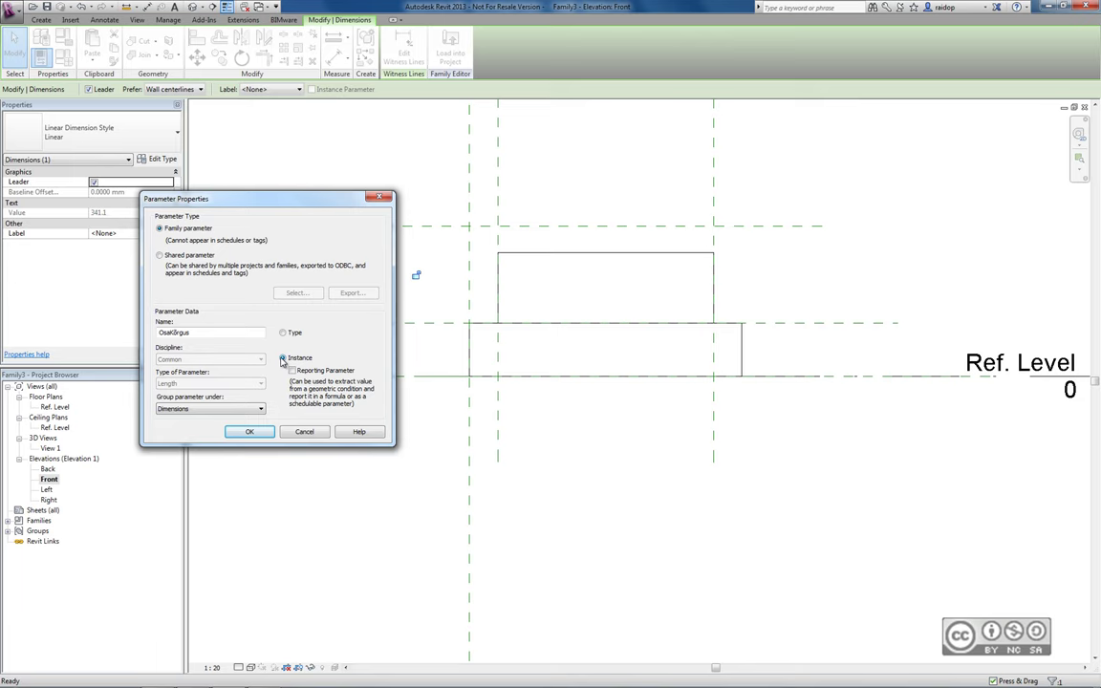
left_click(249, 432)
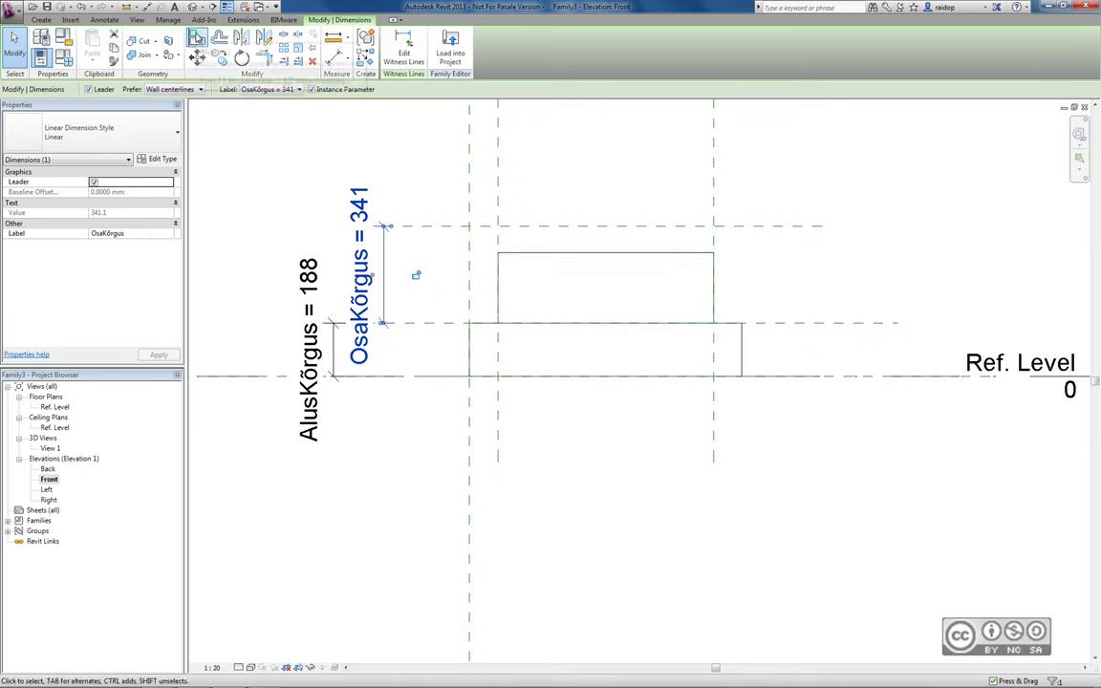
Step: Align OsaPealmine to the upper box's top edge so OsaKõrgus reads 250
key("Escape")
key("a")
key("l")
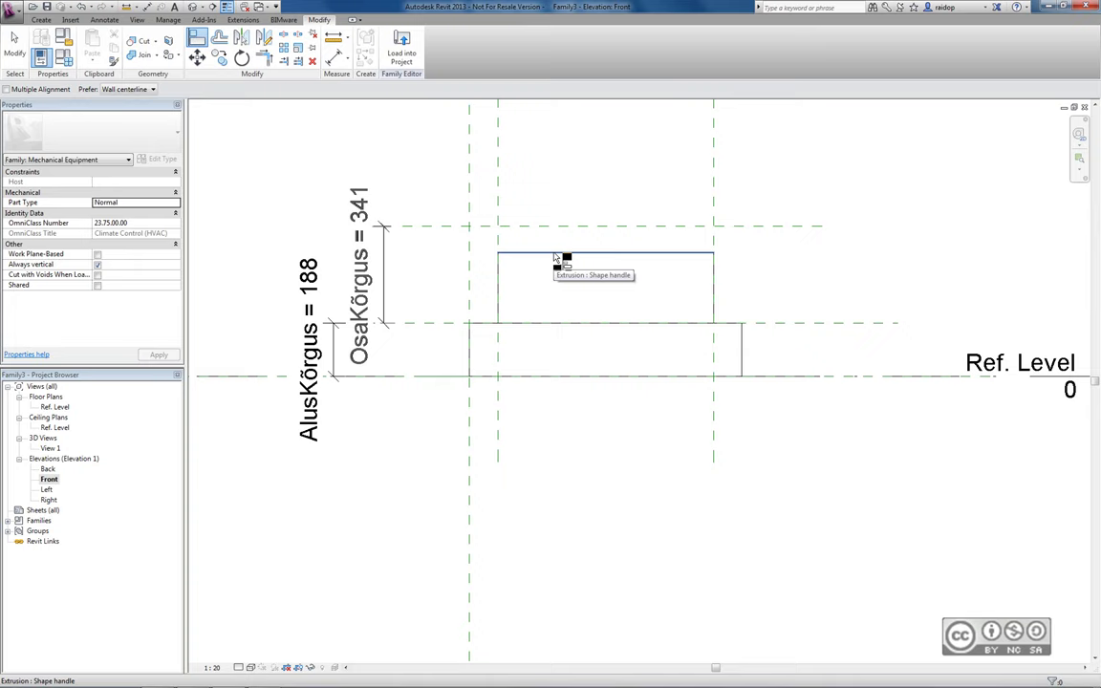
left_click(554, 256)
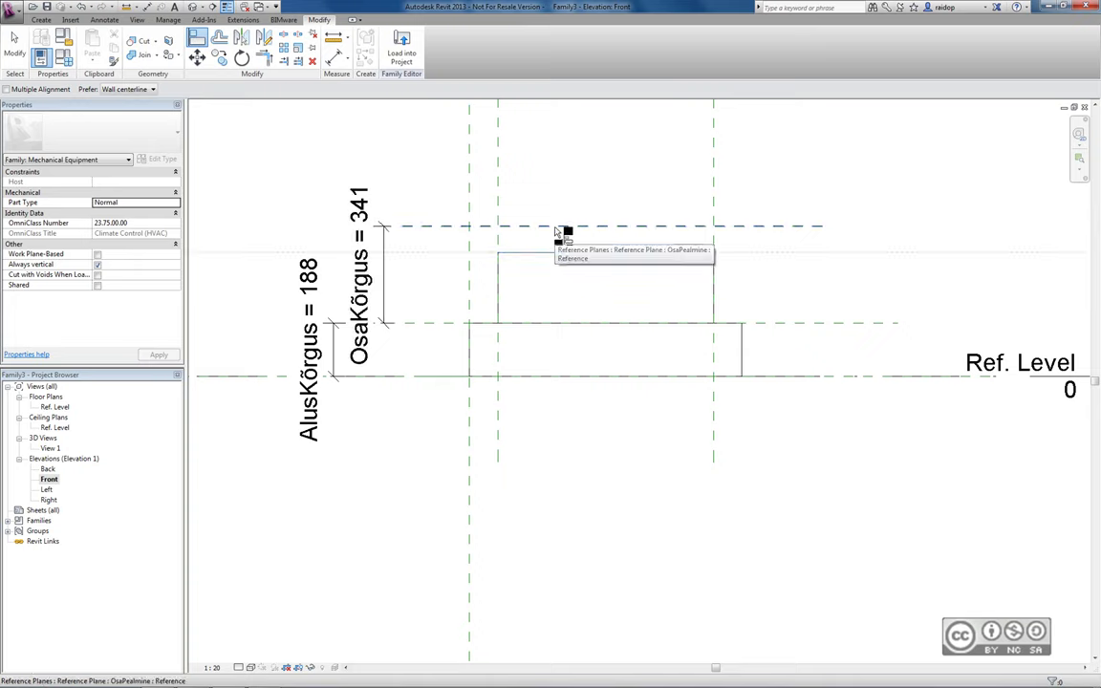
left_click(555, 227)
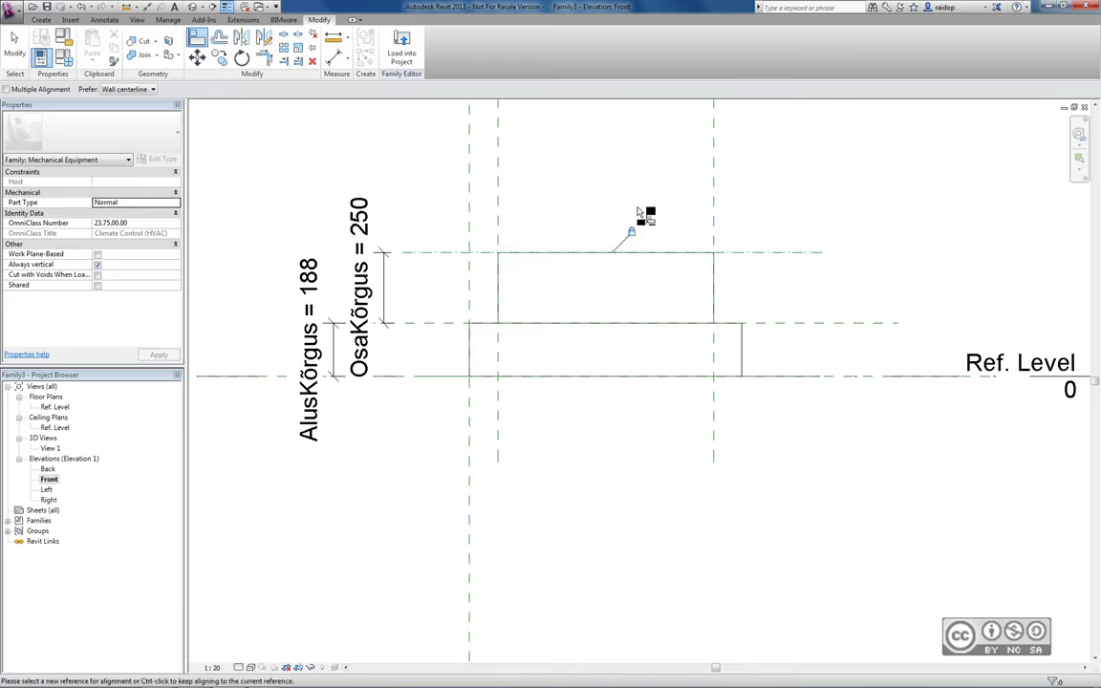
left_click(15, 42)
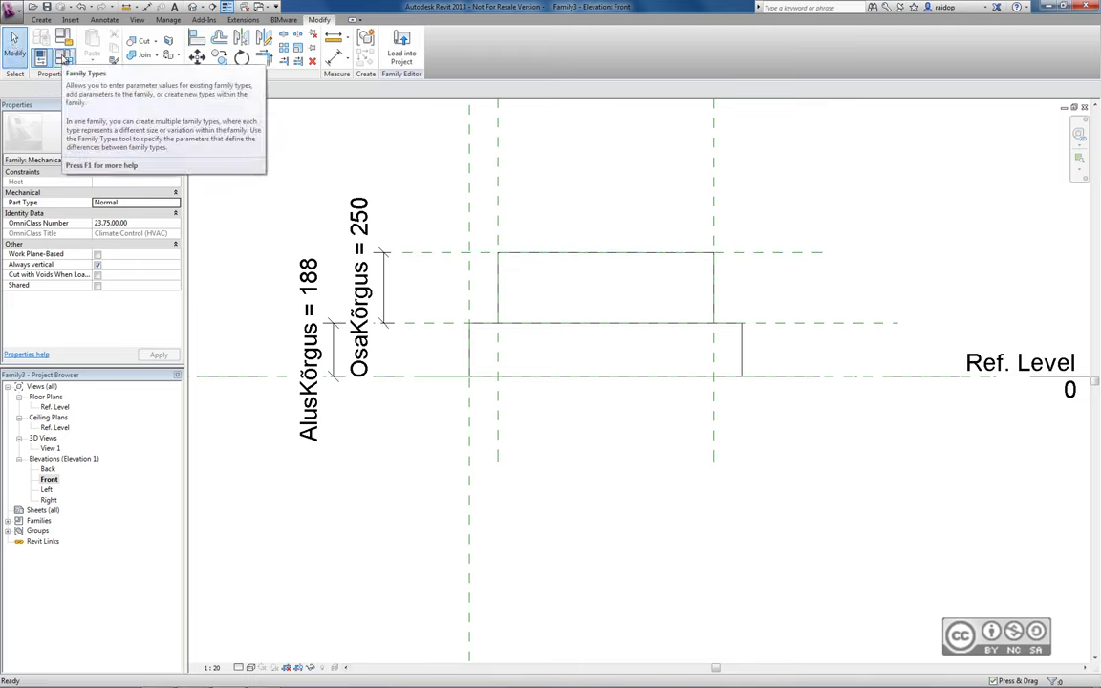
Step: Add SissepuheKõrgus as an HVAC Duct Size instance parameter
left_click(64, 58)
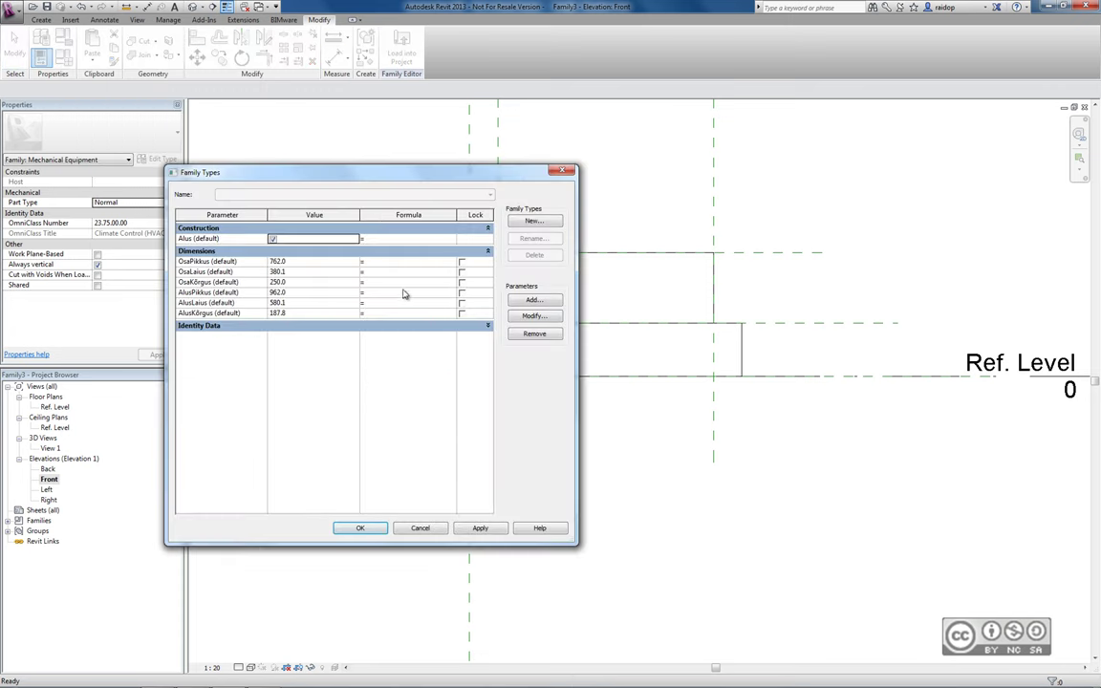
left_click(534, 300)
type("SissepuheKõrgus")
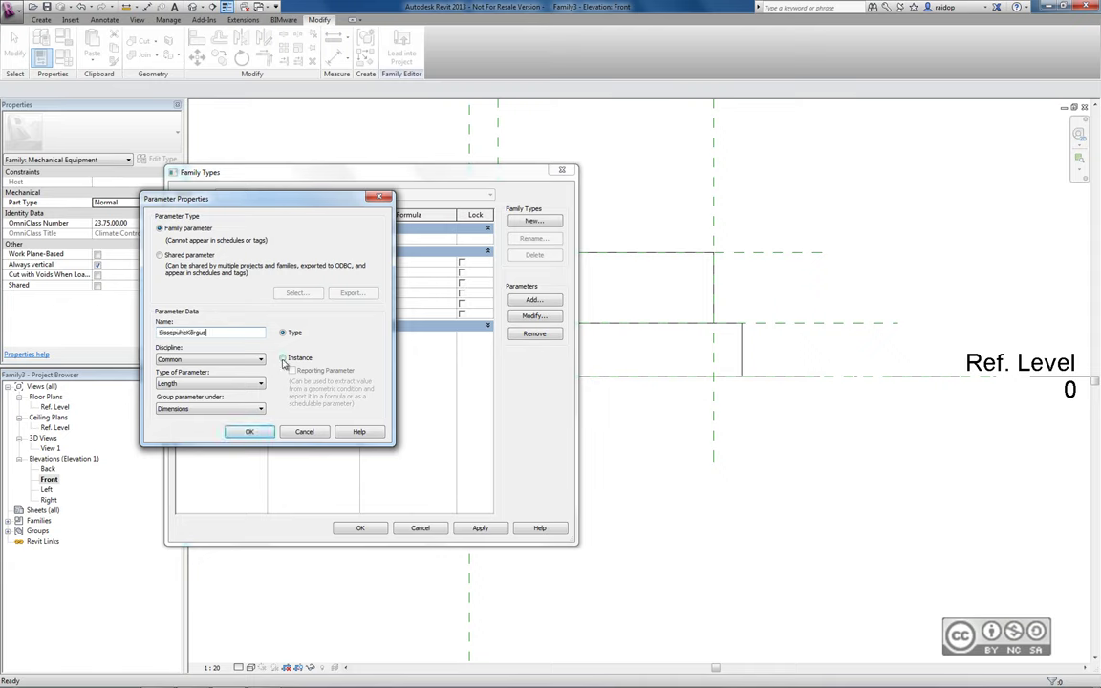
left_click(282, 358)
left_click(189, 360)
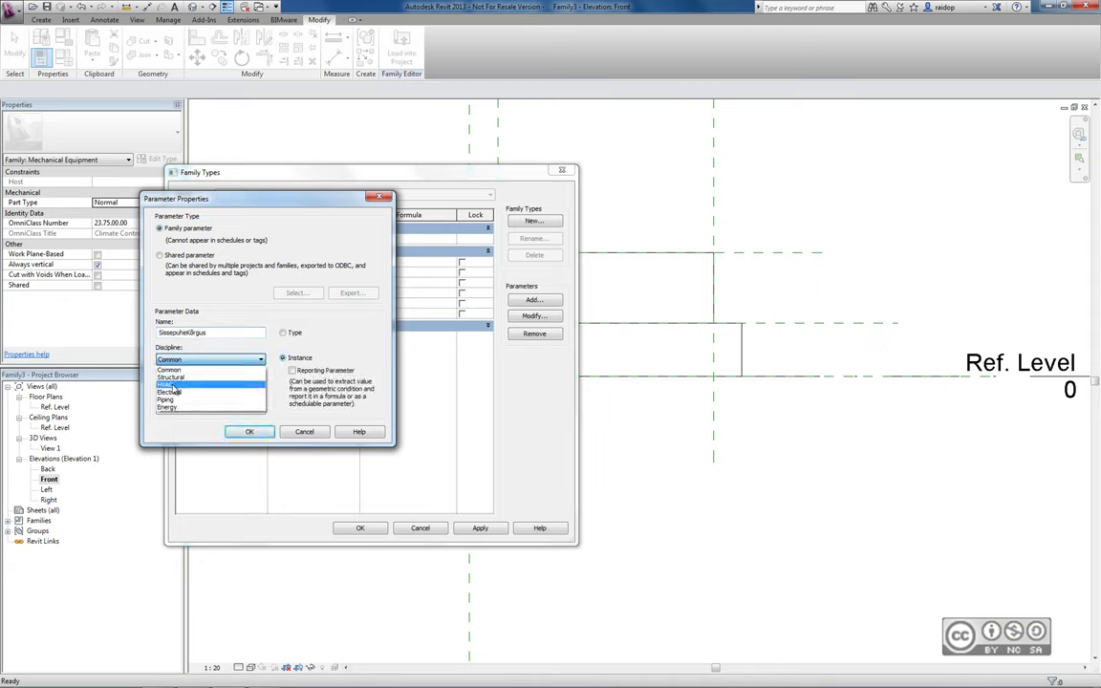
left_click(196, 387)
left_click(195, 388)
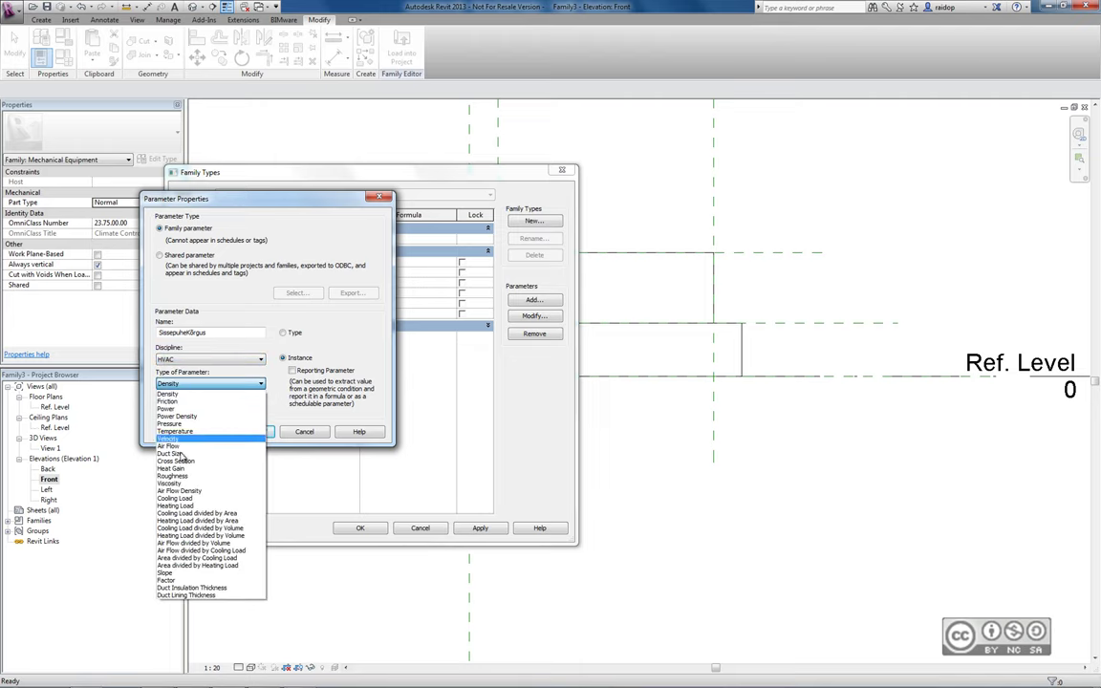
left_click(180, 409)
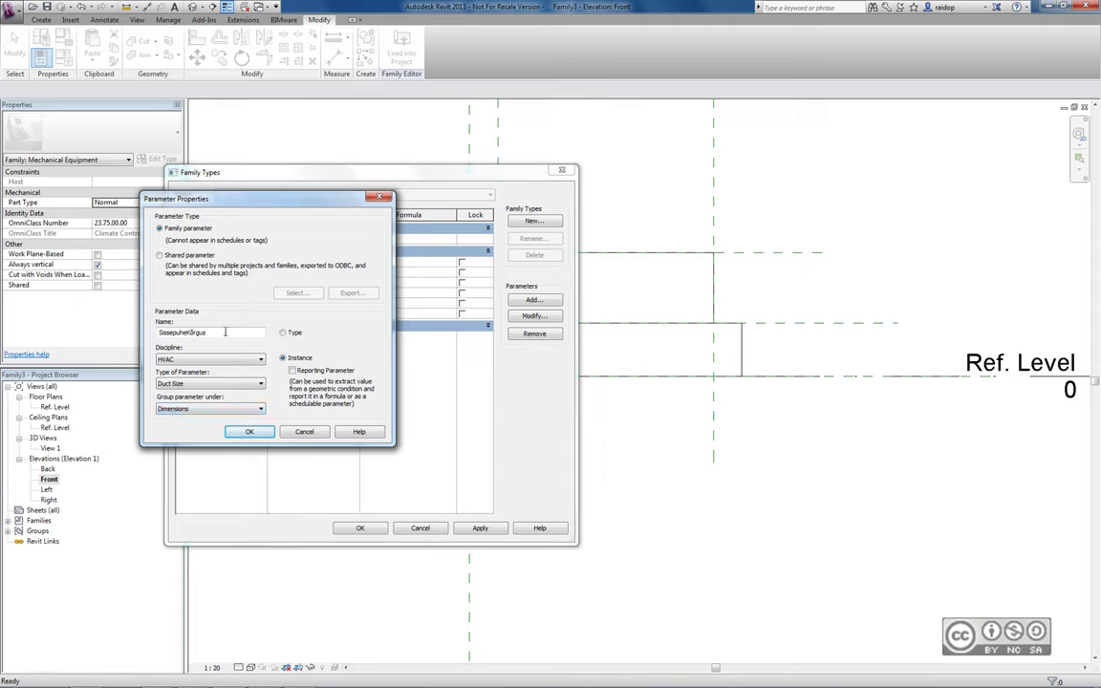
left_click(246, 433)
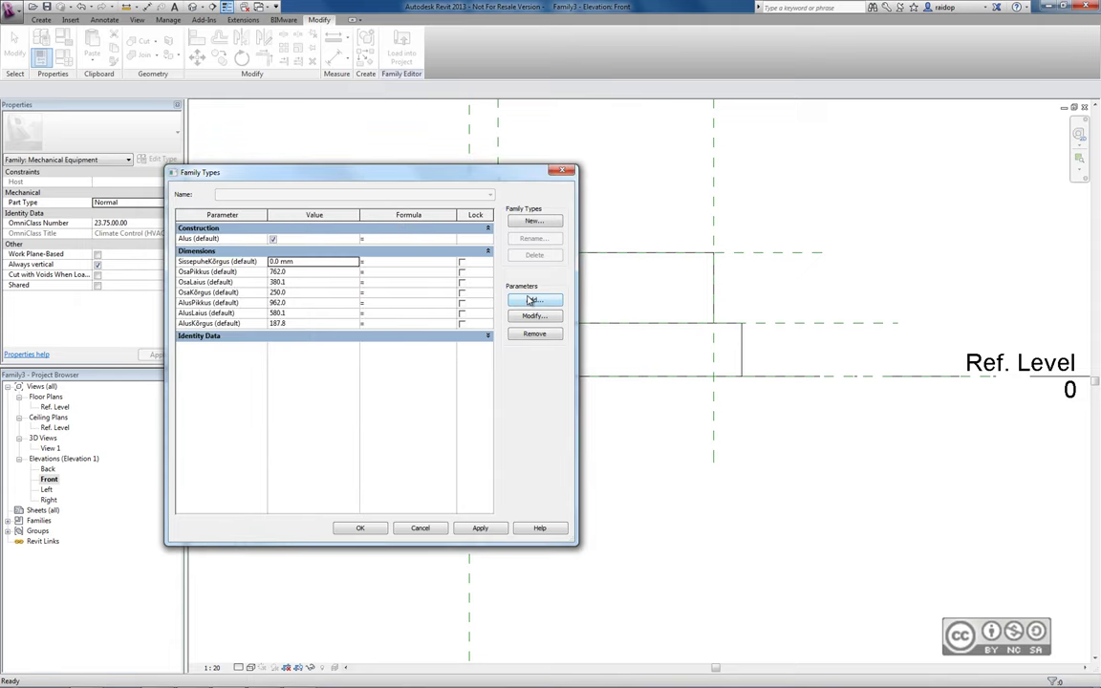
Step: Add SissepuheLaius as an HVAC Duct Size instance parameter
left_click(533, 300)
type("S")
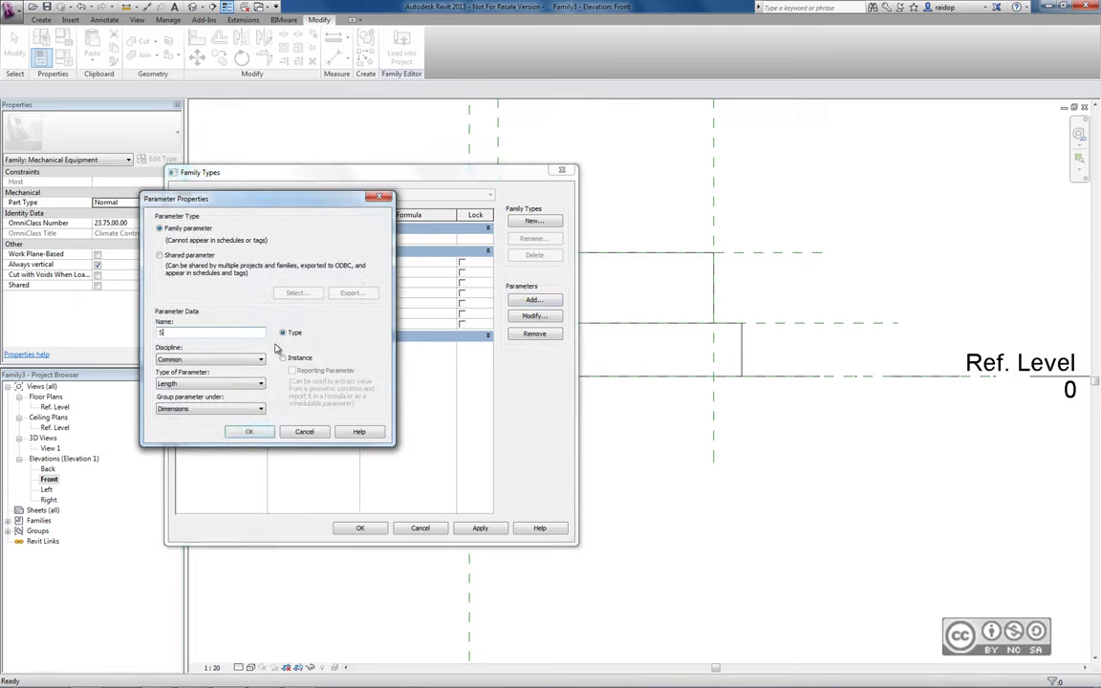
type("issepuhelaius")
left_click(282, 358)
left_click(260, 358)
left_click(182, 334)
left_click(260, 383)
left_click(184, 410)
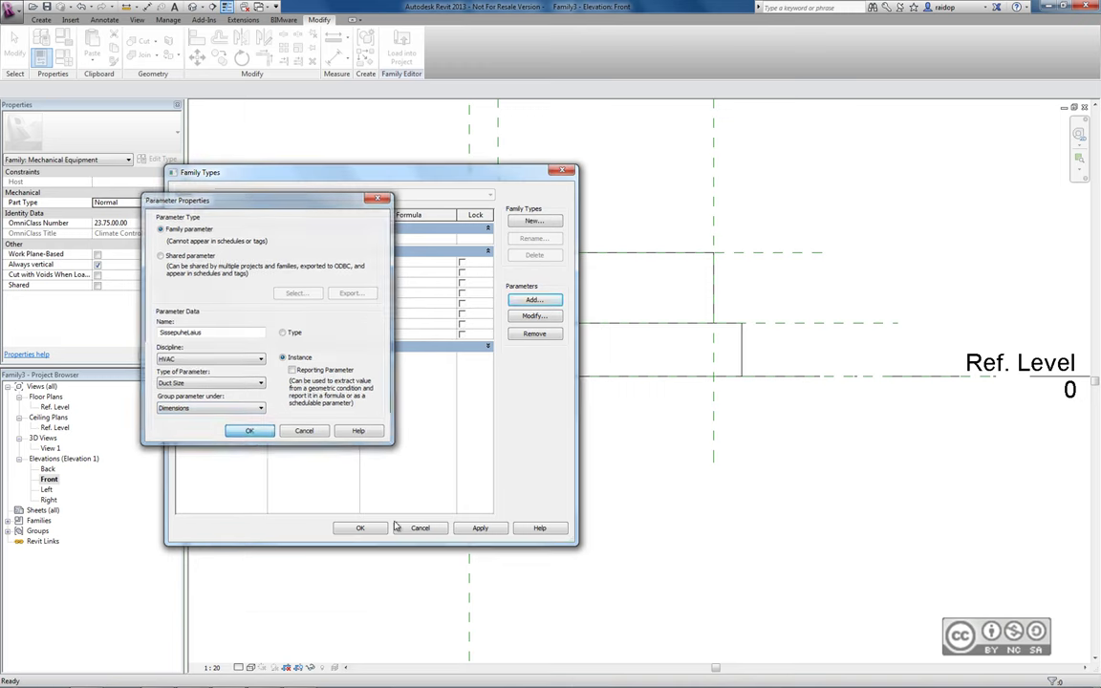
left_click(254, 433)
Step: Set the SissepuheLaius and SissepuheKõrgus values to 250 mm each
left_click(302, 262)
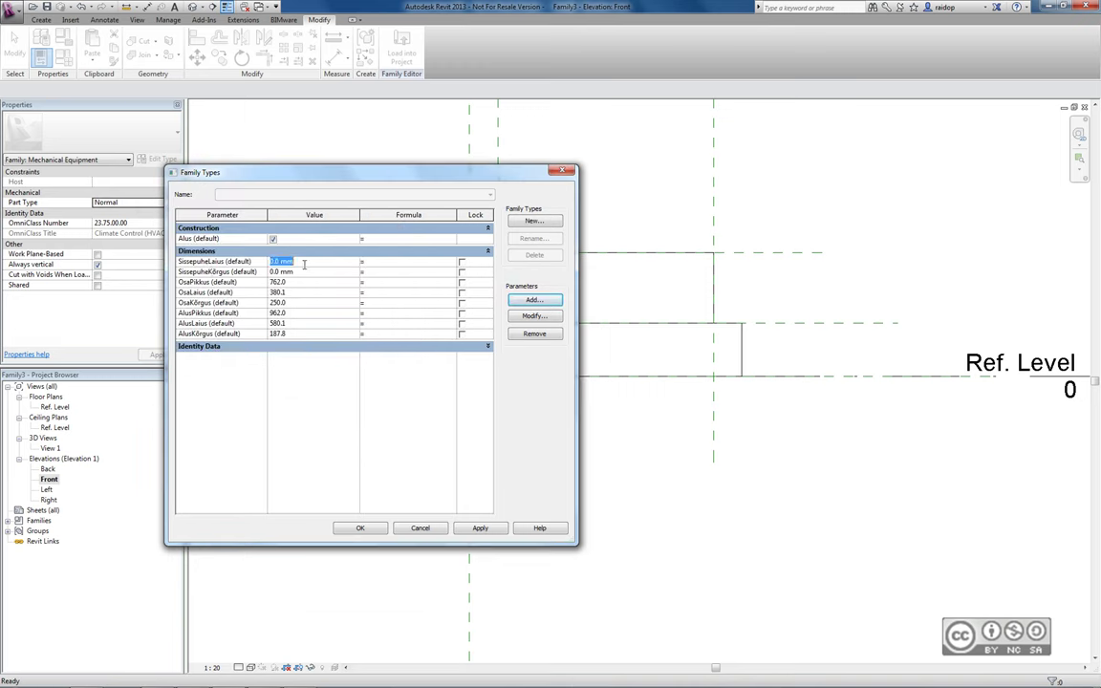
type("2")
left_click(308, 272)
type("250")
left_click(312, 261)
left_click(534, 299)
Step: Add VäljatõmmeKõrgus as an instance HVAC Duct Size family parameter
type("VäljatõmmeKõrgus")
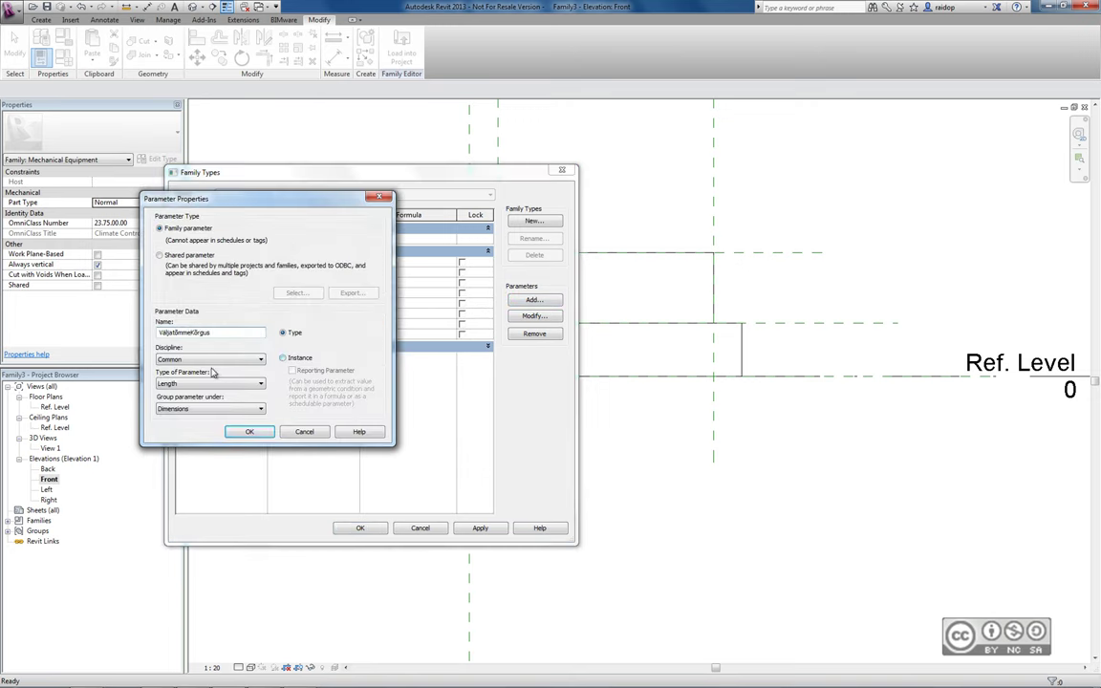
left_click(282, 357)
left_click(260, 358)
left_click(182, 329)
left_click(260, 383)
left_click(182, 409)
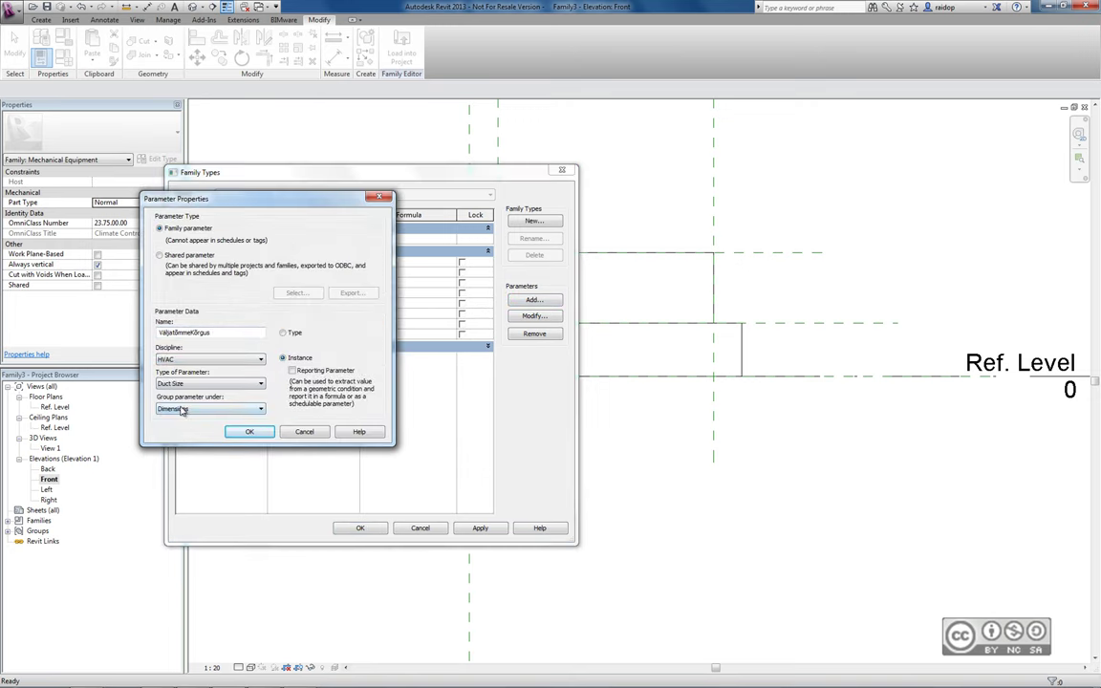
left_click(247, 432)
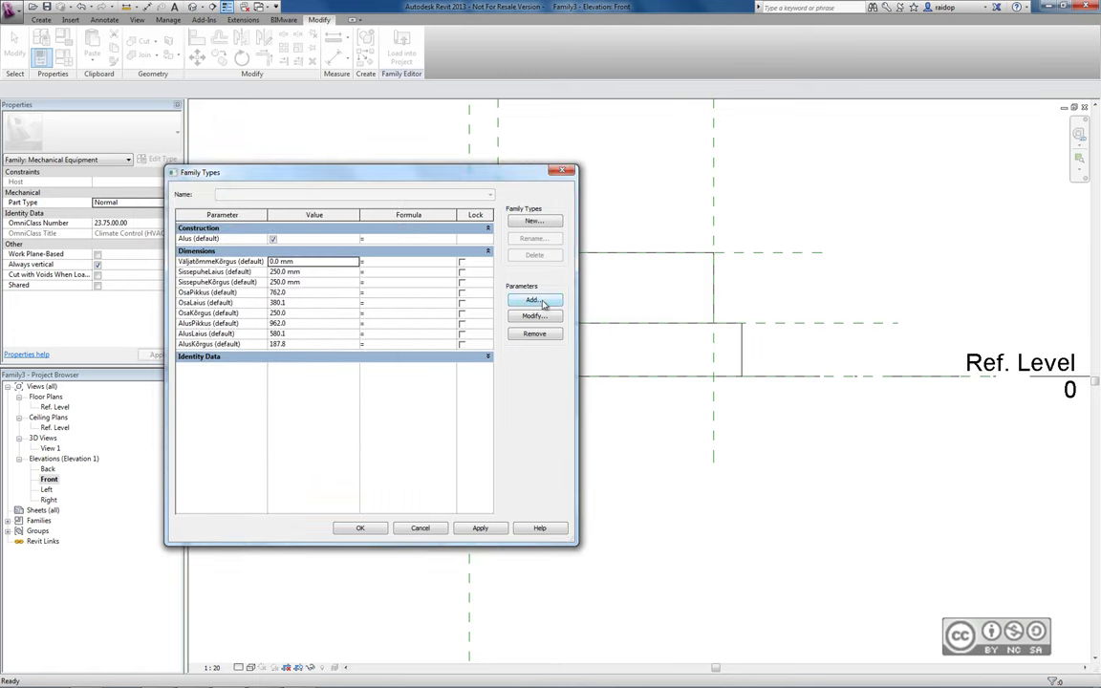
Step: Add VäljatõmmeLaius as an instance HVAC Duct Size parameter grouped under Dimensions
left_click(534, 299)
type("VäljatõmmeLaius")
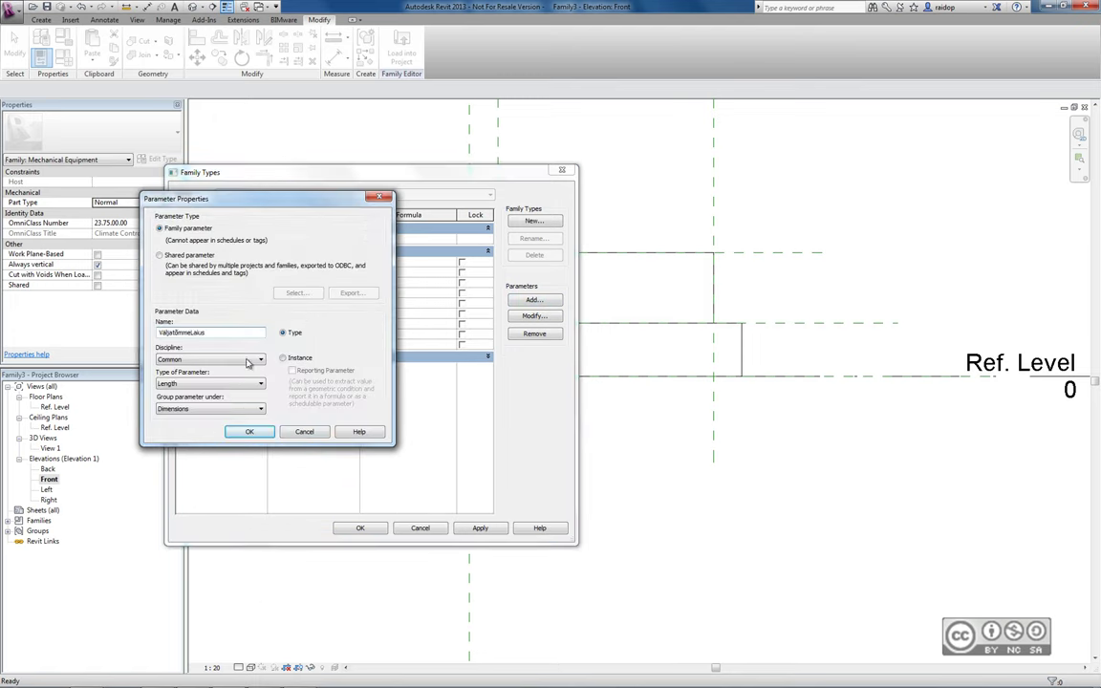
left_click(282, 358)
left_click(259, 359)
left_click(182, 330)
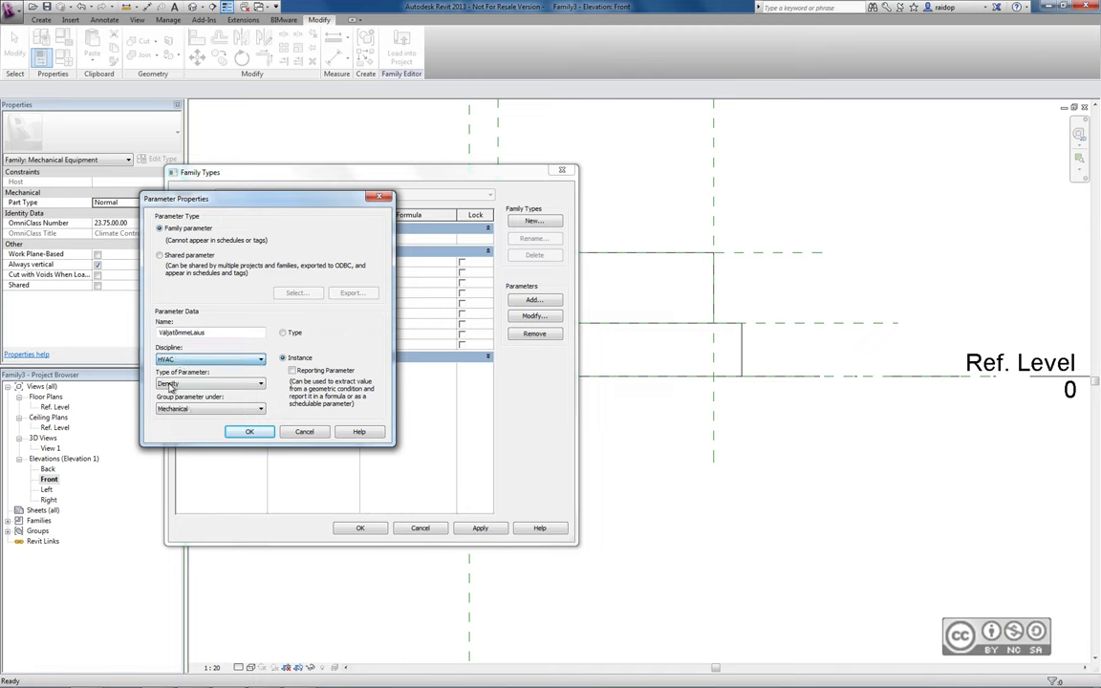
left_click(260, 383)
left_click(182, 419)
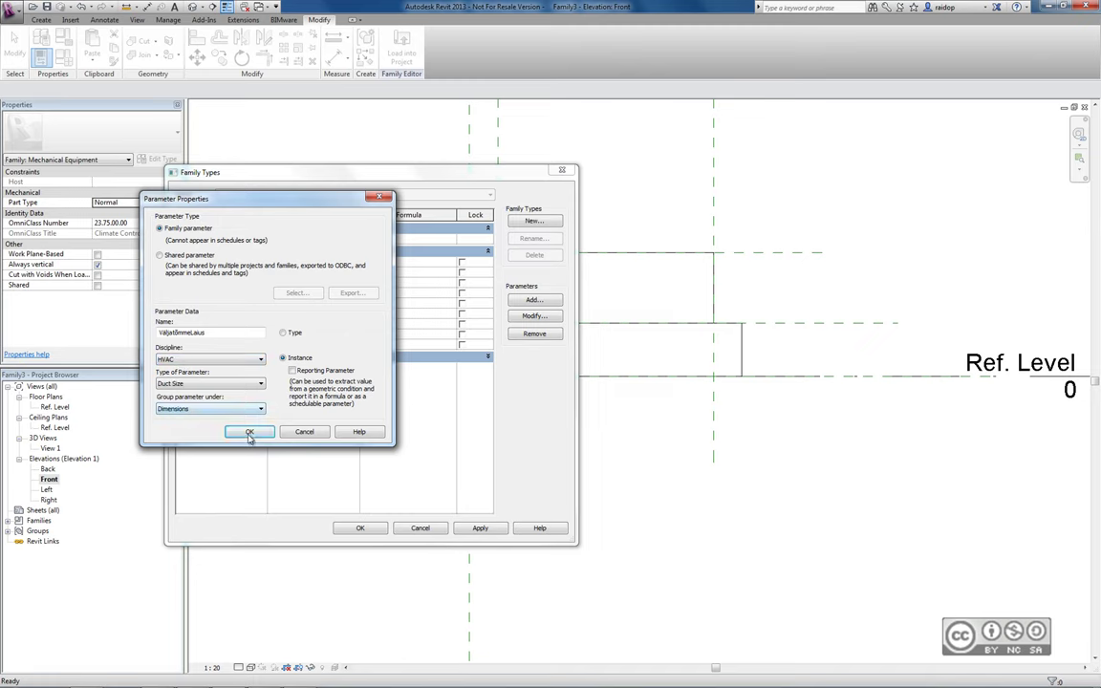
left_click(249, 432)
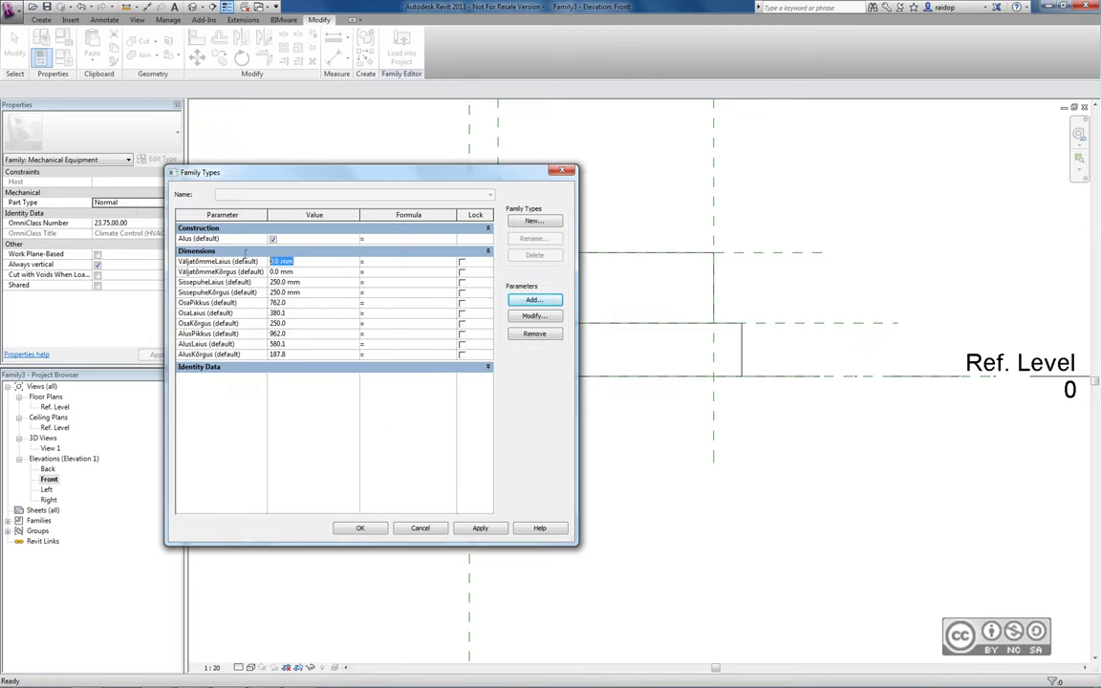
Step: Set both VäljatõmmeLaius and VäljatõmmeKõrgus to 250 mm
type("250")
left_click(306, 272)
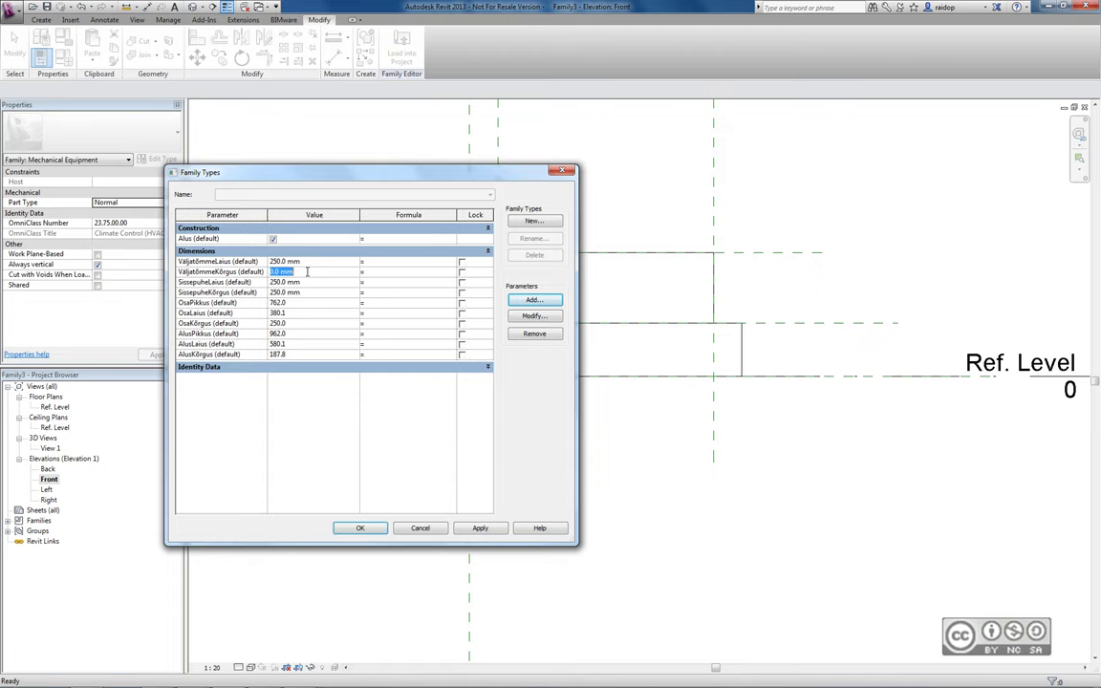
type("250")
key("Return")
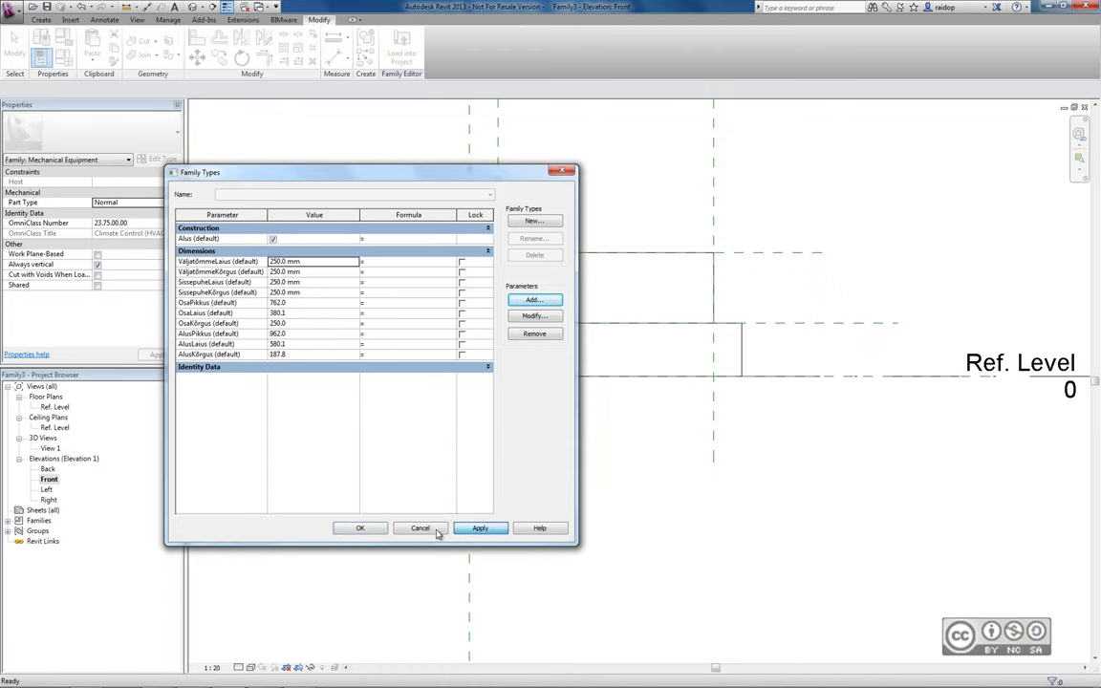
Step: In the 3D view, place a Supply Air duct connector on the upper box's right end face
left_click(370, 529)
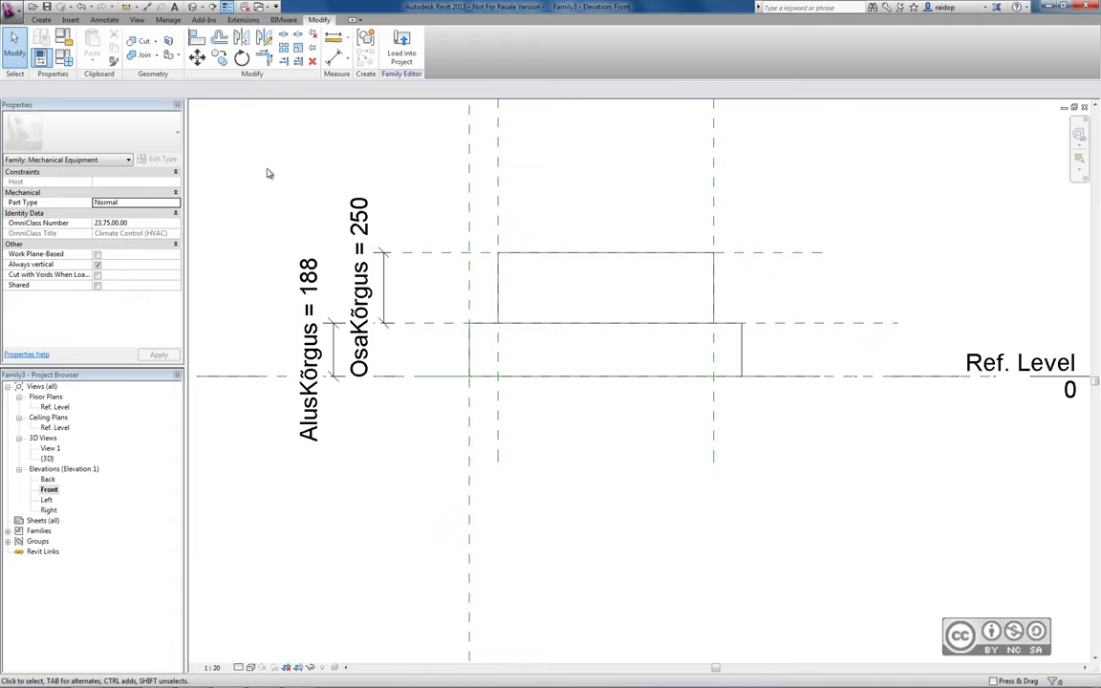
left_click(192, 8)
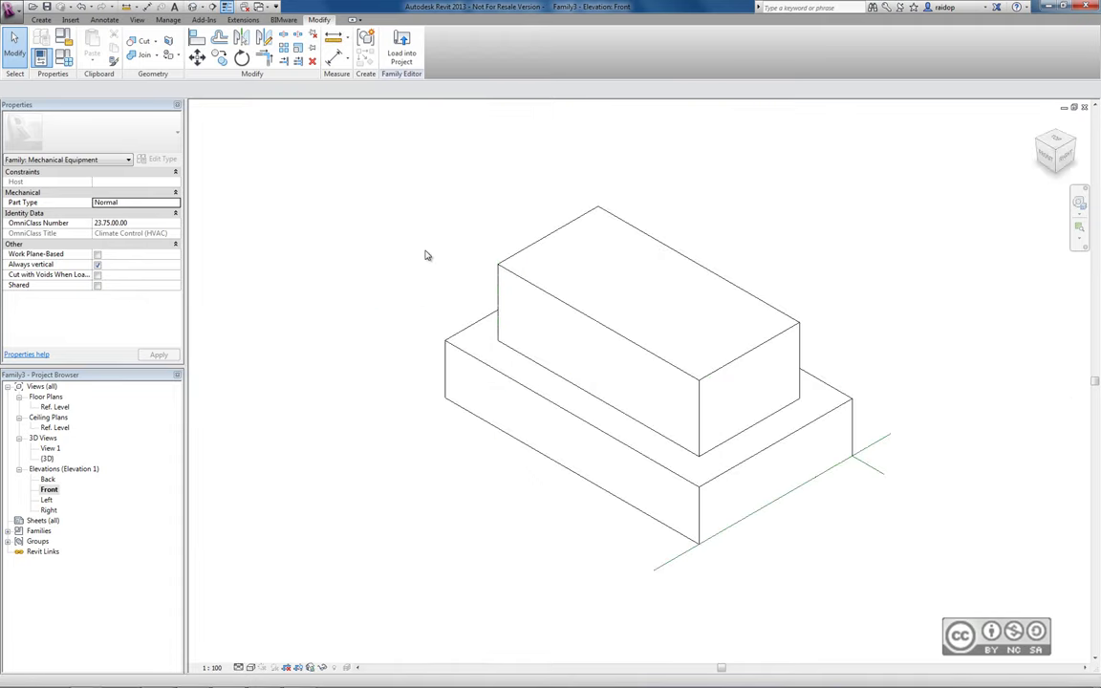
left_click(41, 20)
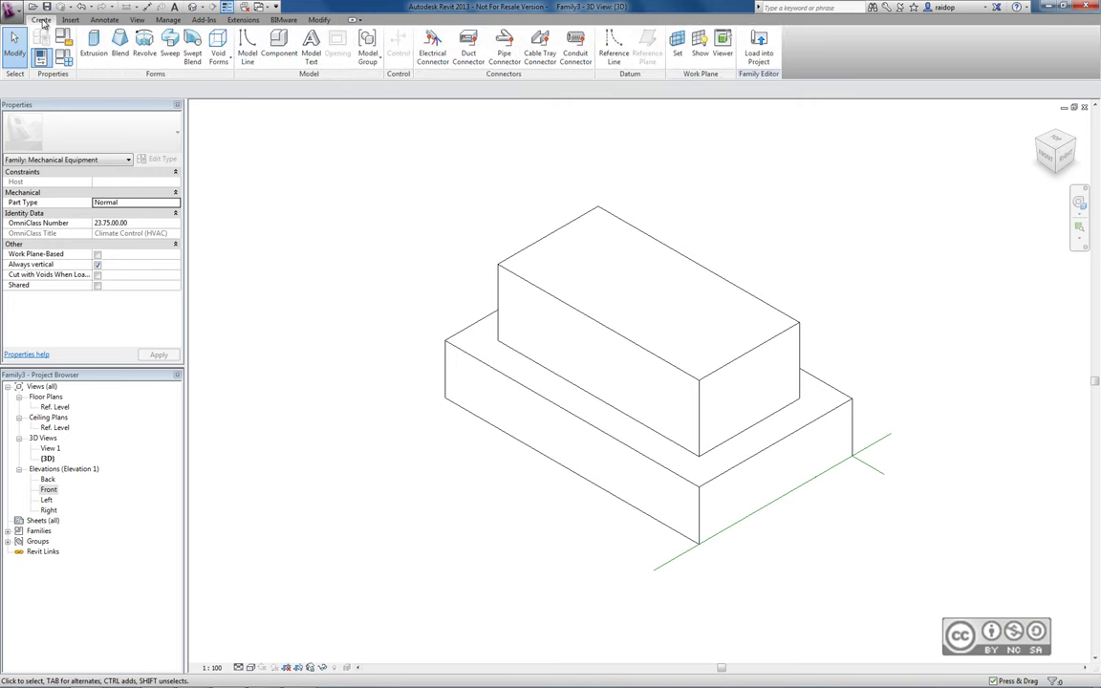
left_click(469, 42)
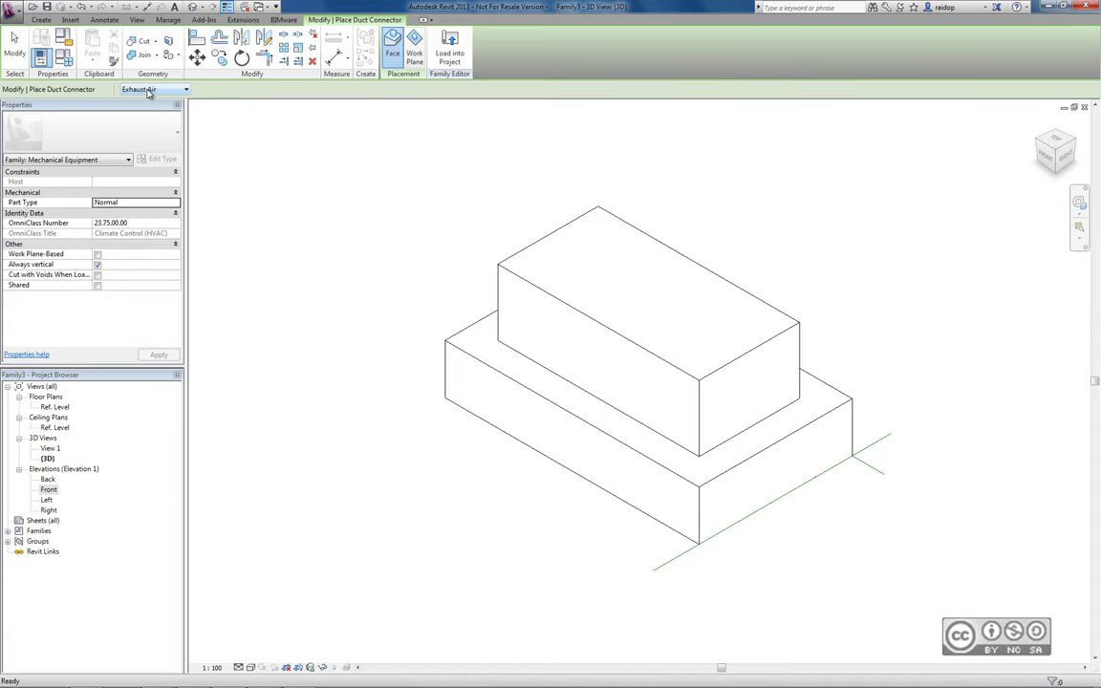
left_click(148, 92)
left_click(133, 130)
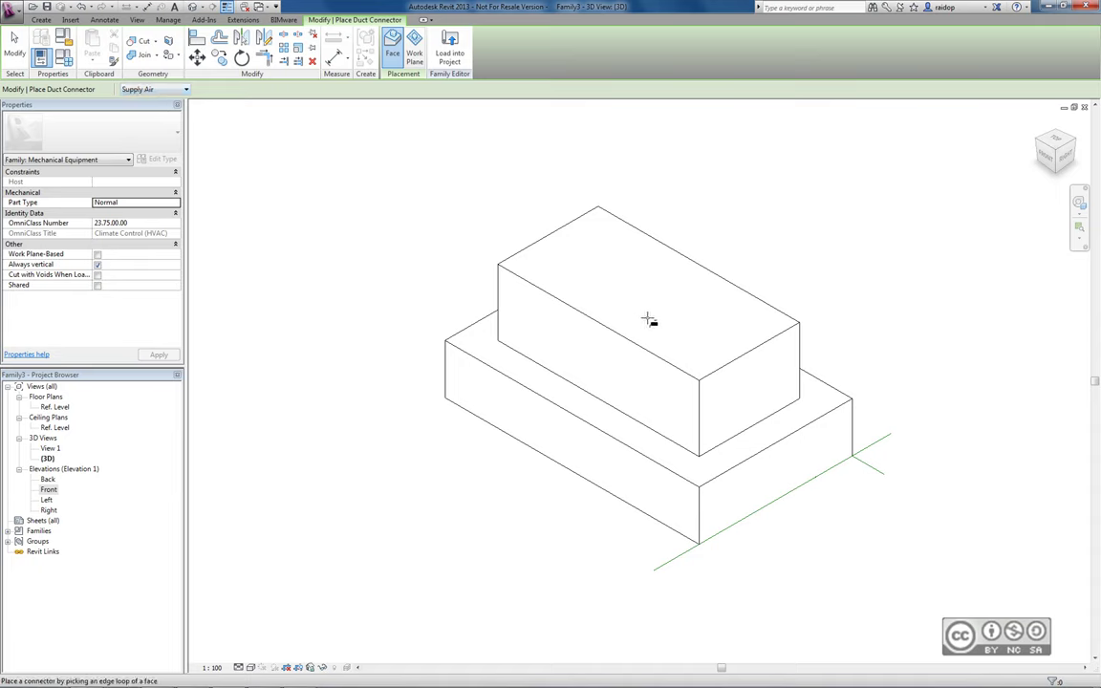
left_click(705, 413)
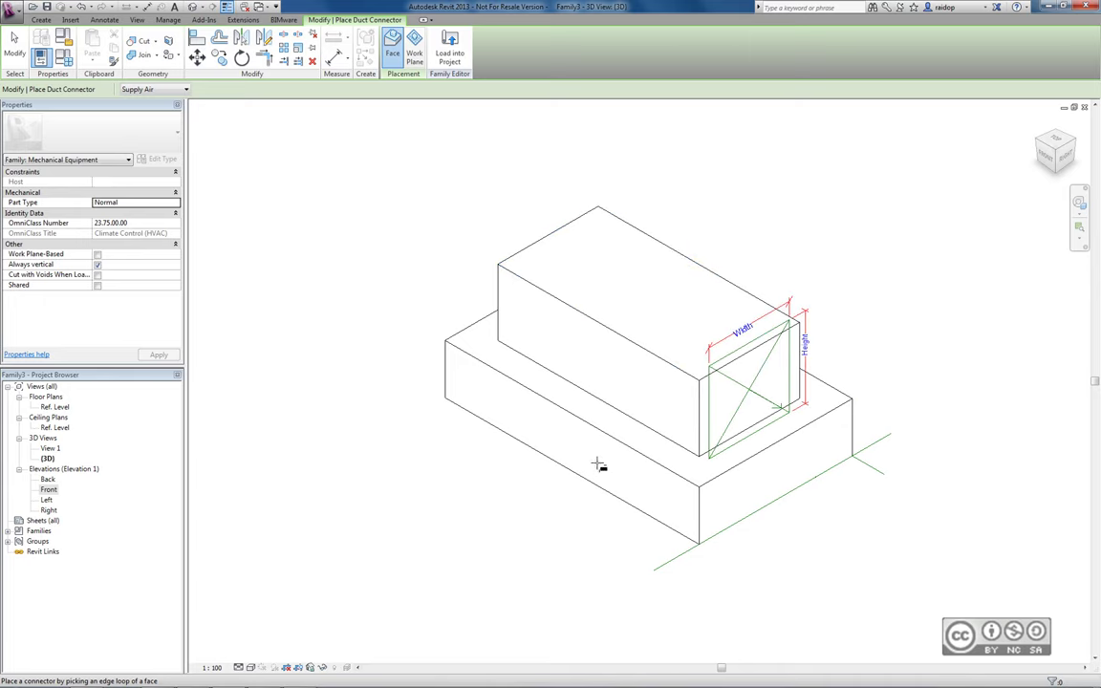
Step: Place a Return Air duct connector on the upper box's opposite left end face
middle_click_drag(595, 427, 736, 467, "shift")
left_click(153, 88)
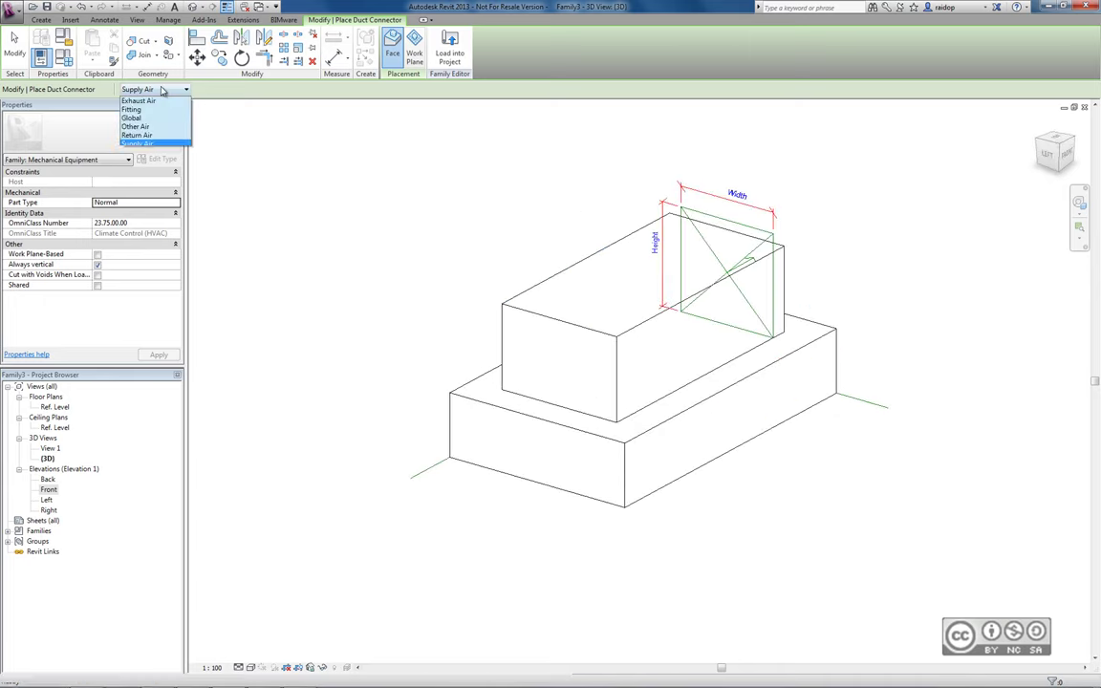
left_click(137, 134)
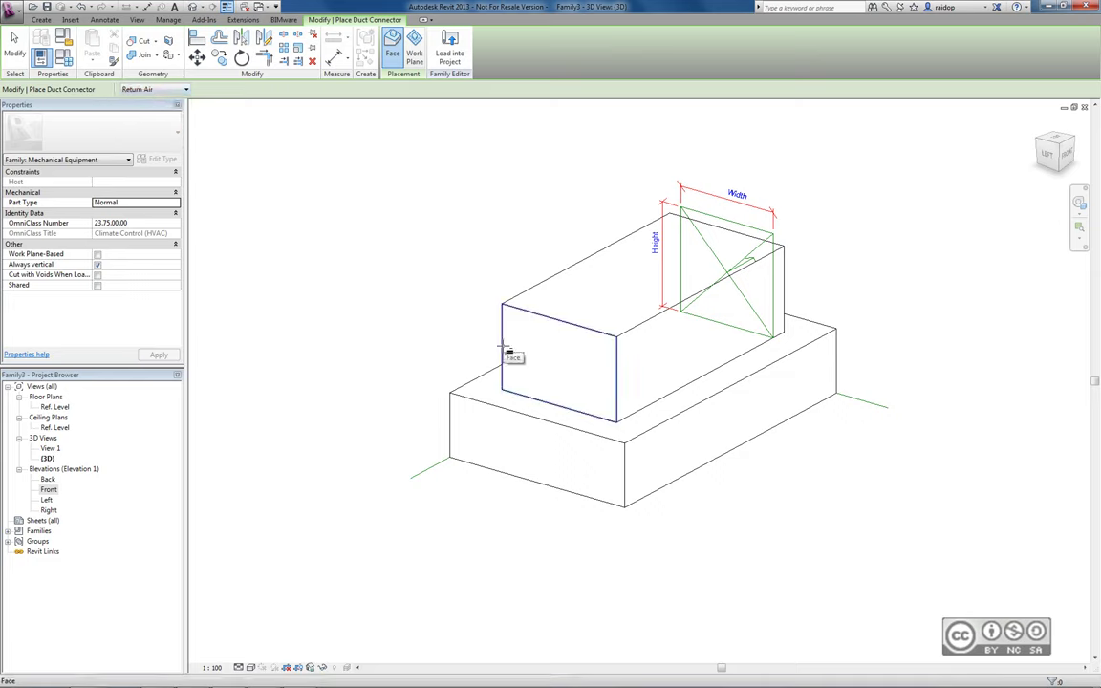
left_click(537, 352)
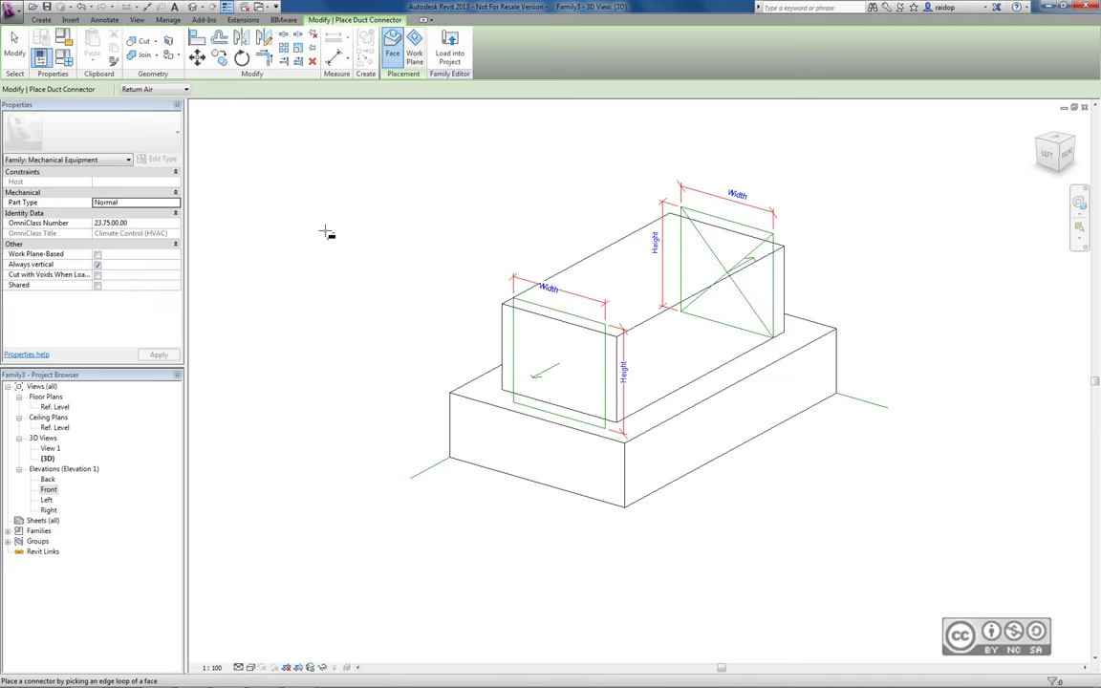
left_click(14, 43)
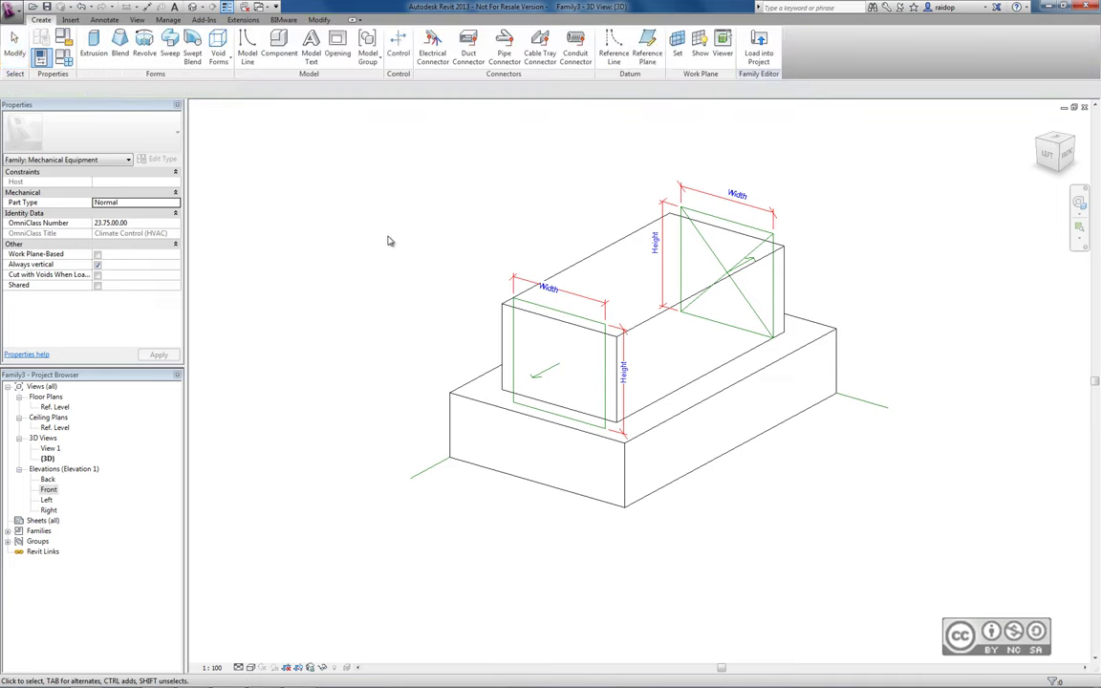
Step: Set the Supply Air connector's flow direction to Out
mouse_move(879, 381)
middle_mouse_down("shift")
mouse_move(614, 406)
mouse_move(554, 387)
middle_mouse_up("shift")
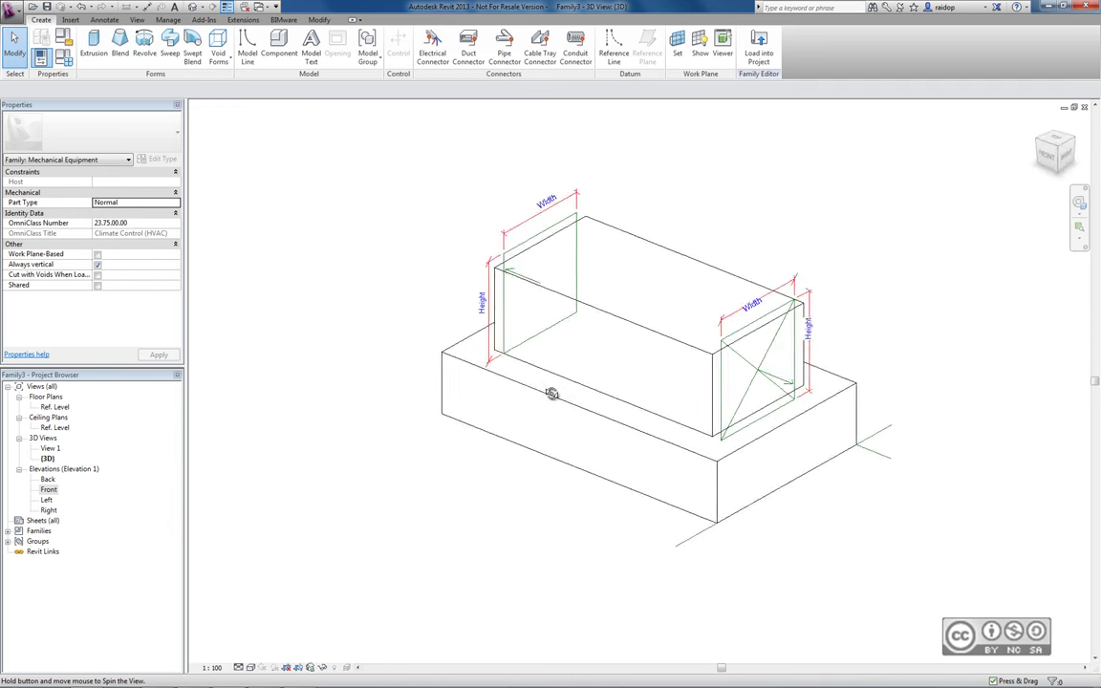
left_click(754, 357)
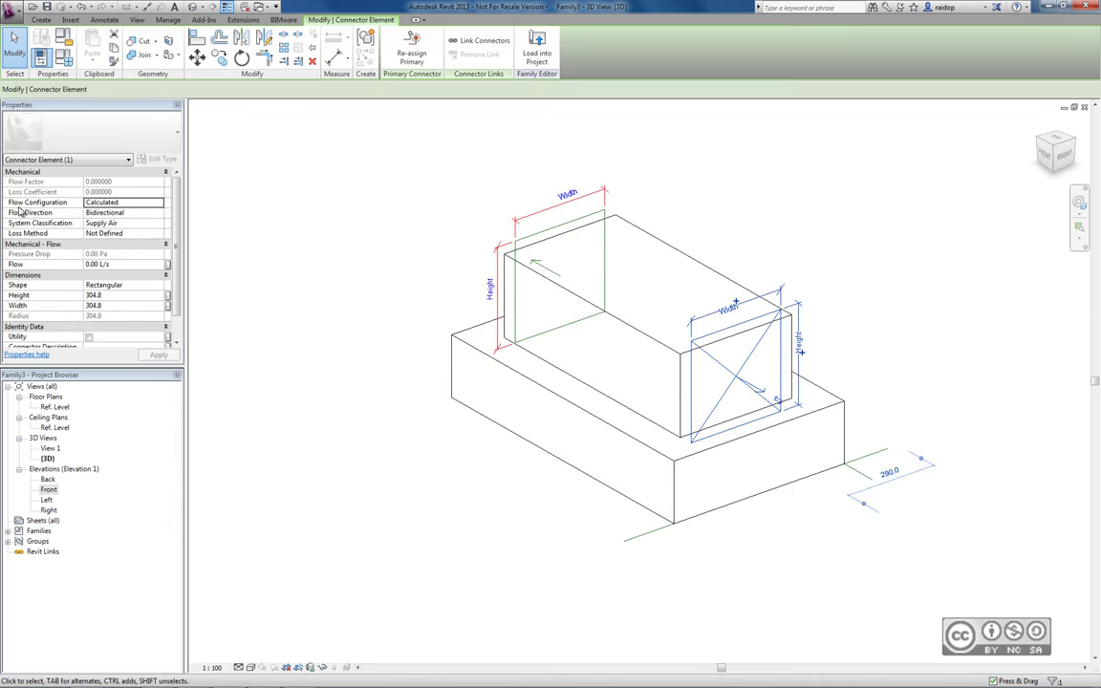
left_click(121, 212)
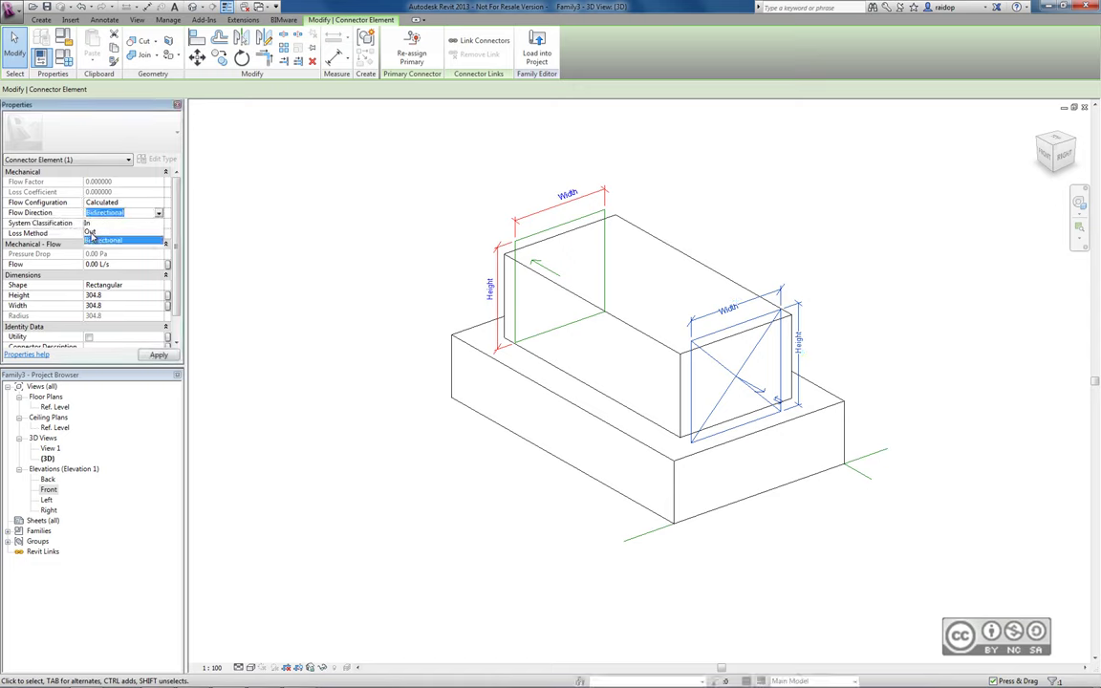
left_click(90, 232)
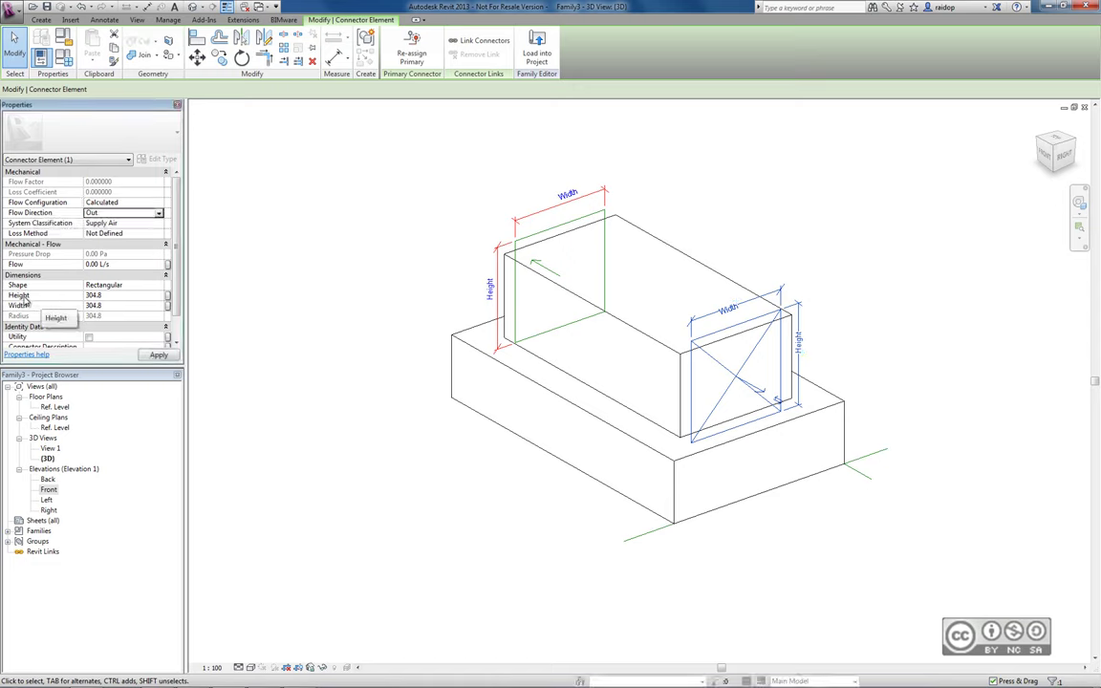
Step: Associate the connector's height with SissepuheKõrgus and width with SissepuheLaius
left_click(168, 296)
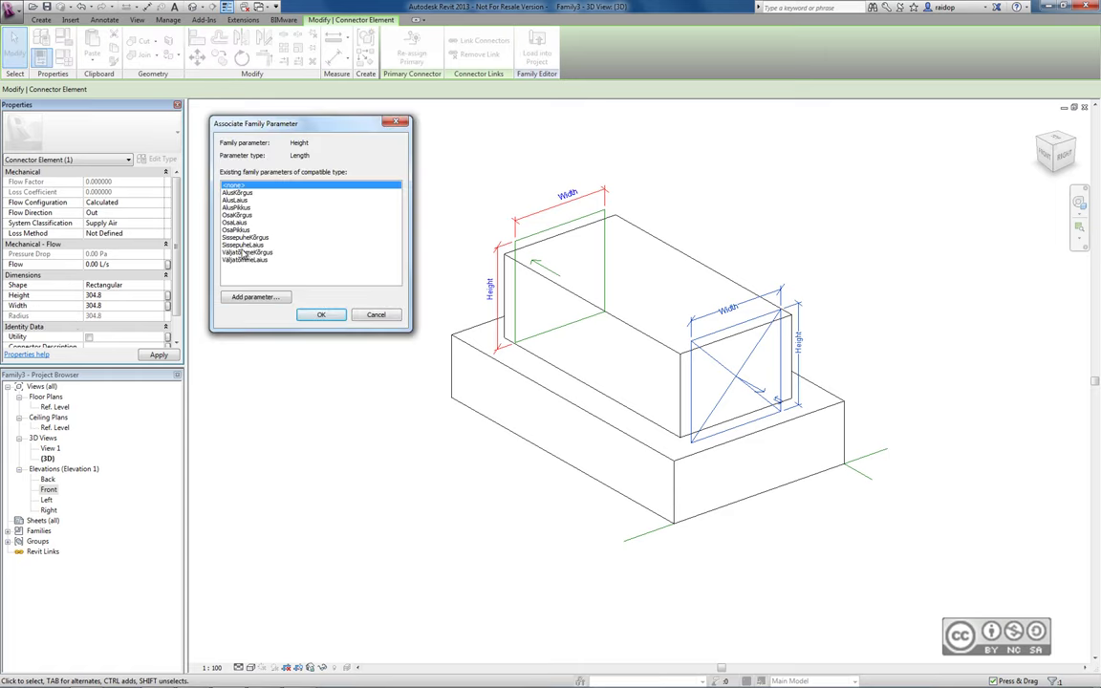
left_click(245, 239)
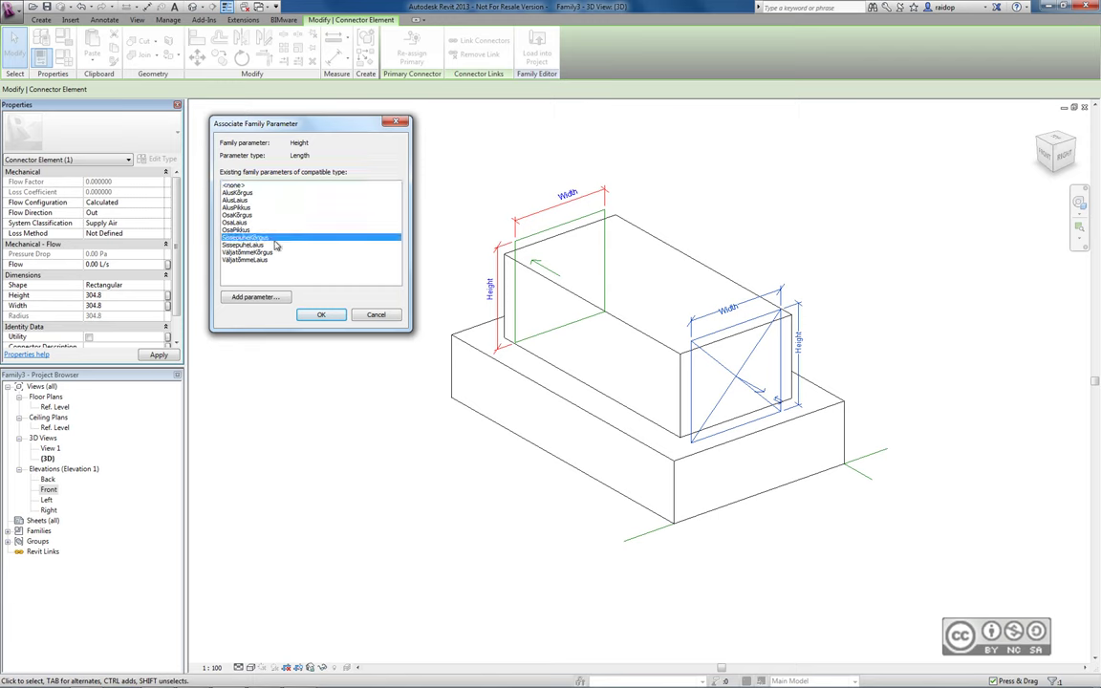
left_click(321, 314)
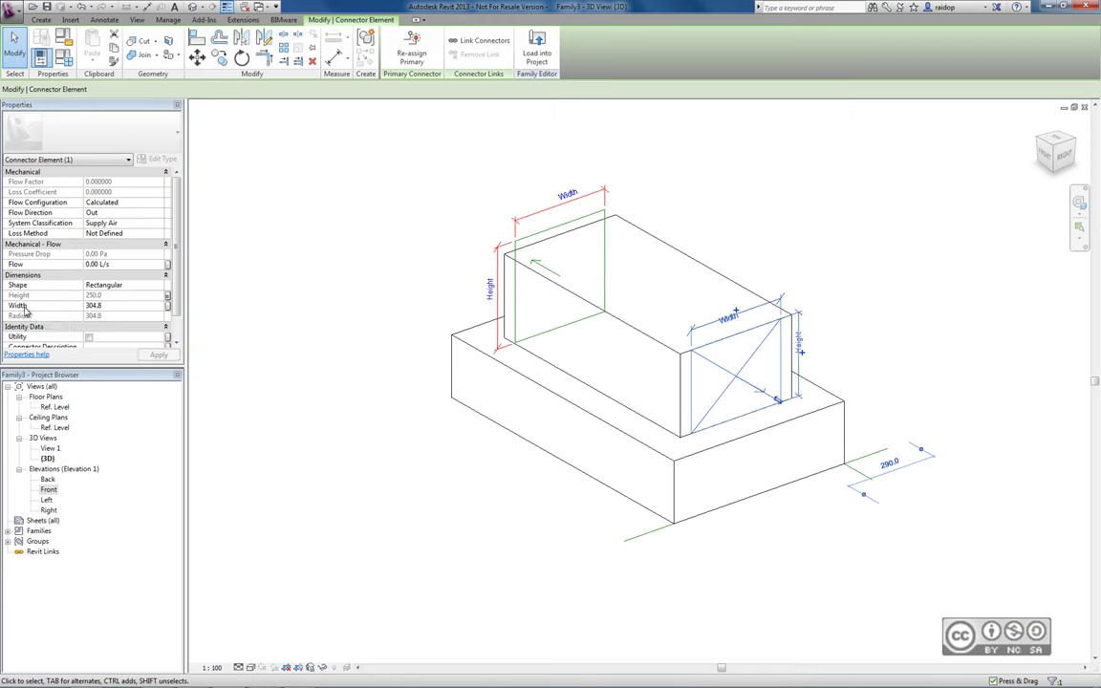
left_click(168, 305)
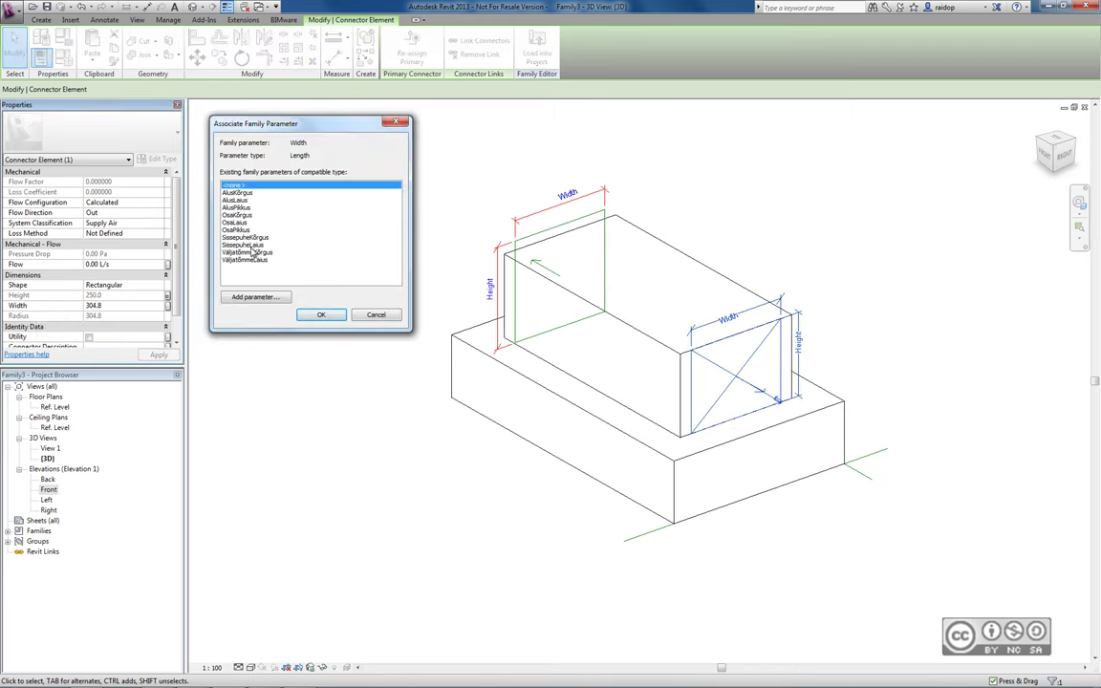
left_click(258, 244)
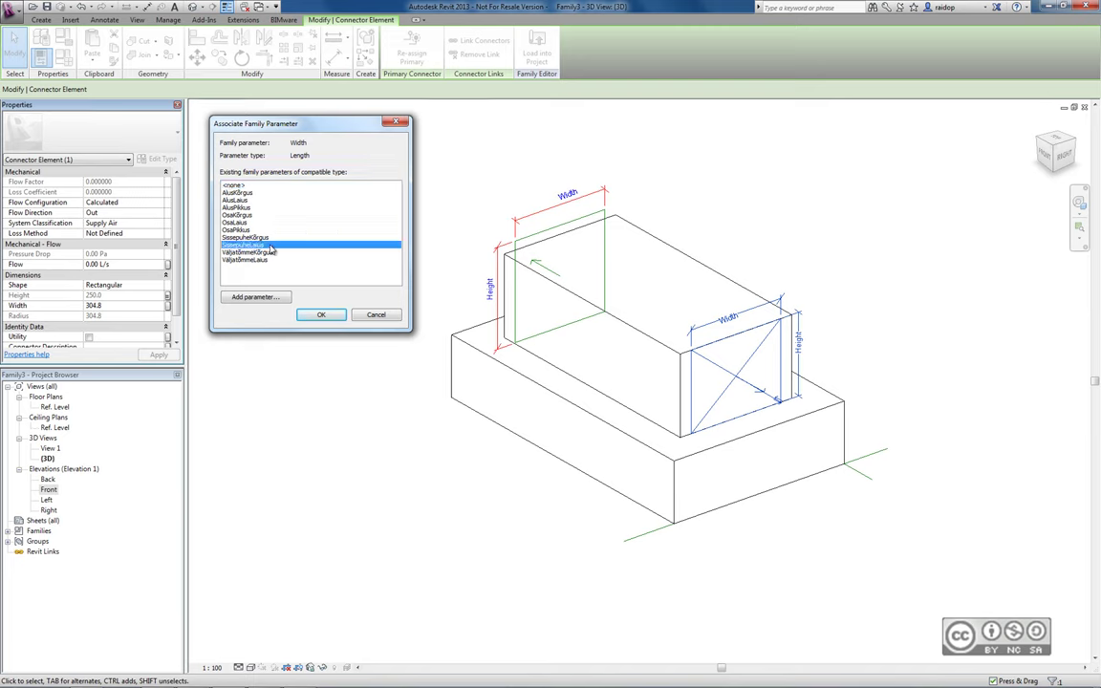
left_click(321, 314)
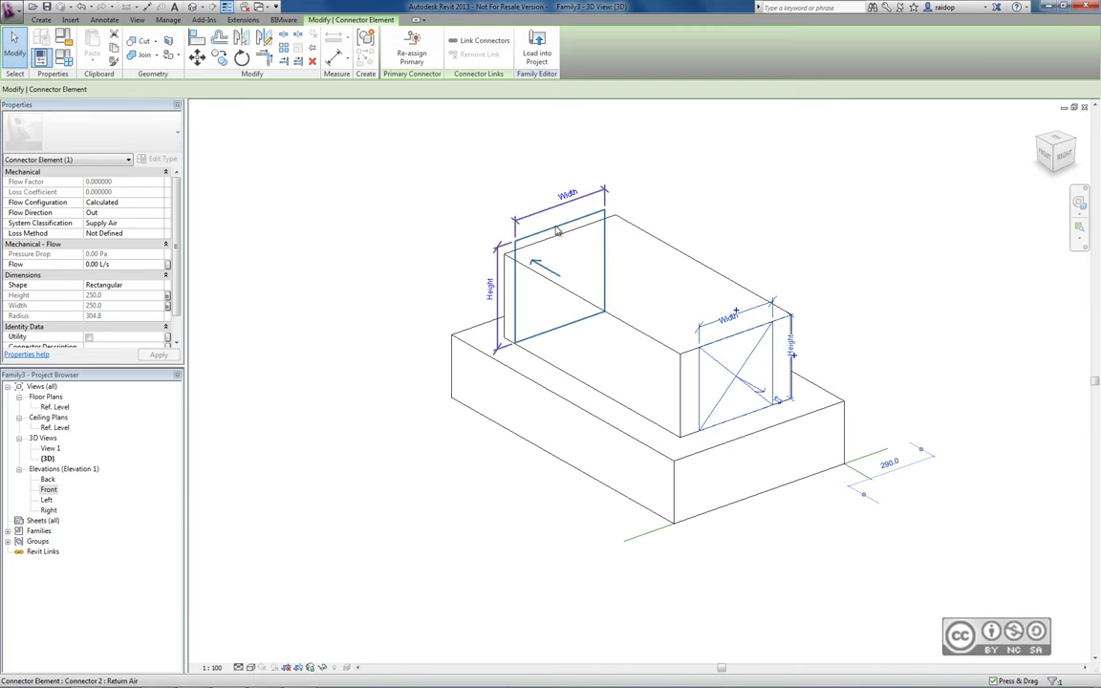
Step: Set the Return Air connector's flow configuration to Preset and flow direction to In
left_click(525, 235)
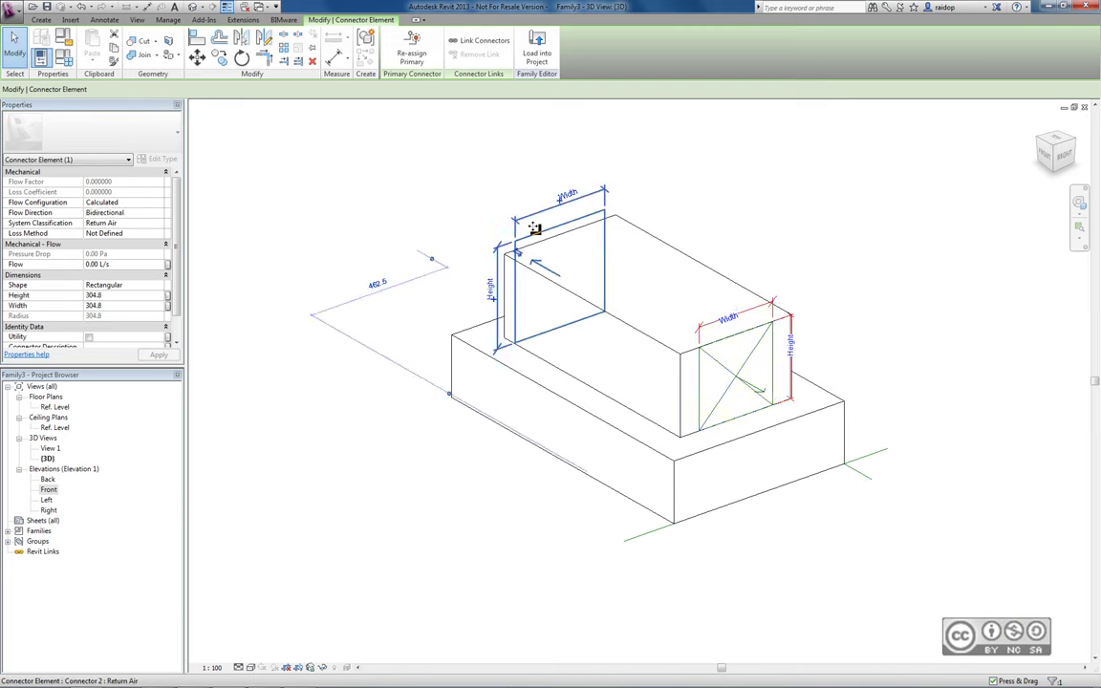
left_click(143, 203)
left_click(157, 202)
left_click(96, 223)
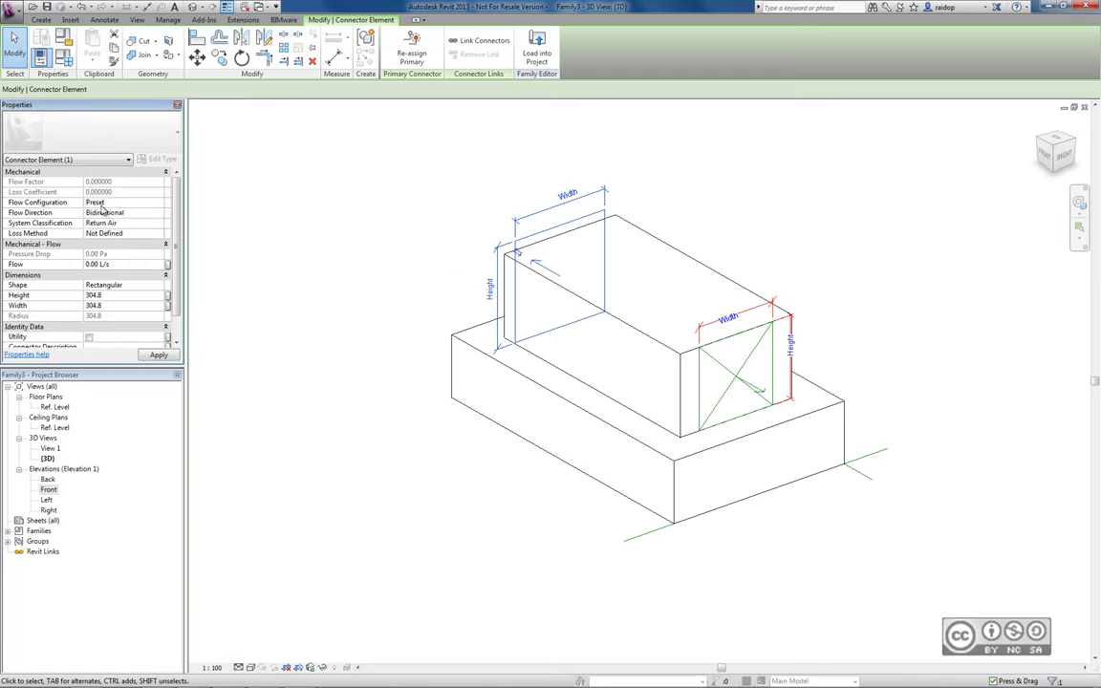
left_click(117, 212)
left_click(158, 212)
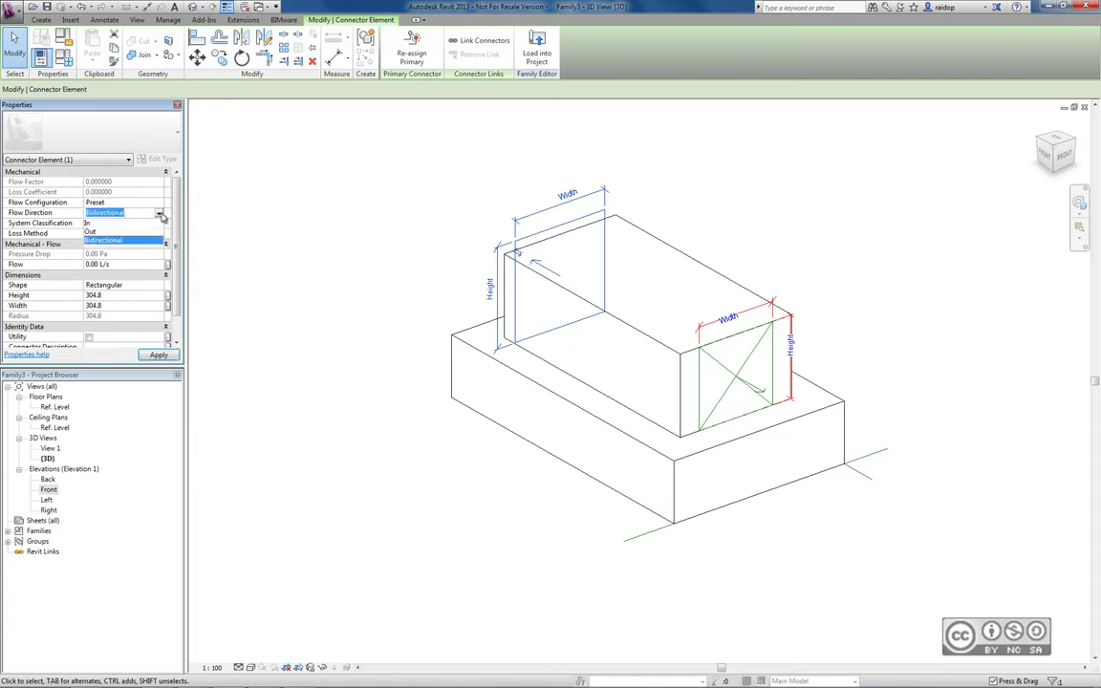
left_click(95, 220)
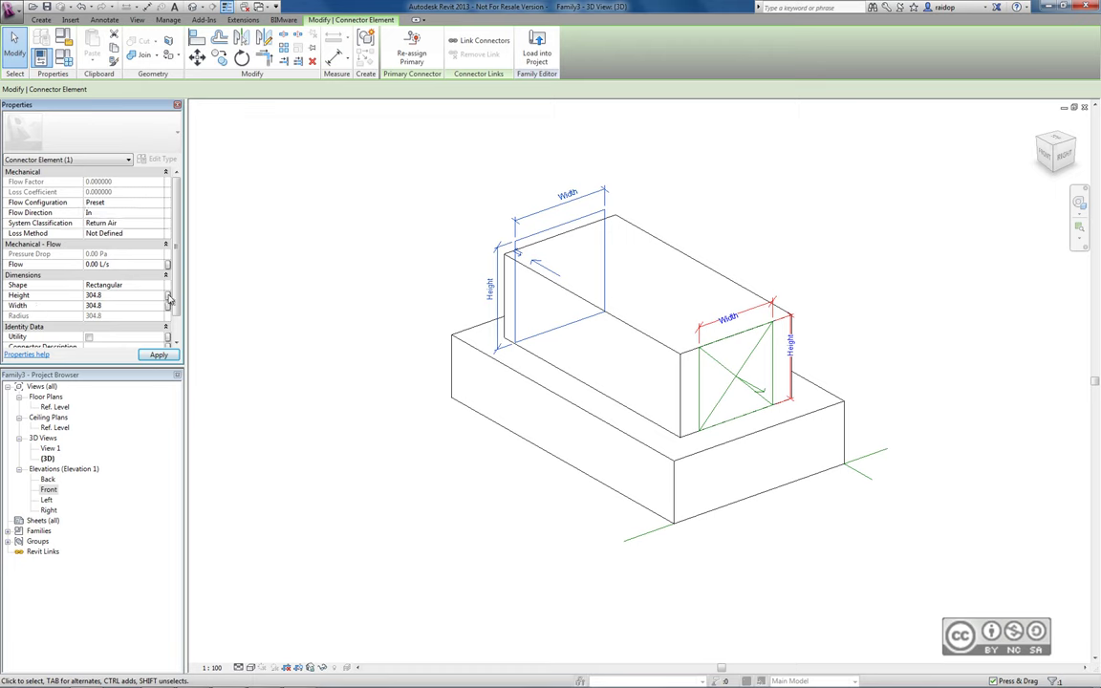
Step: Associate the Return Air connector's height with VäljatõmmeKõrgus and width with VäljatõmmeLaius
left_click(167, 295)
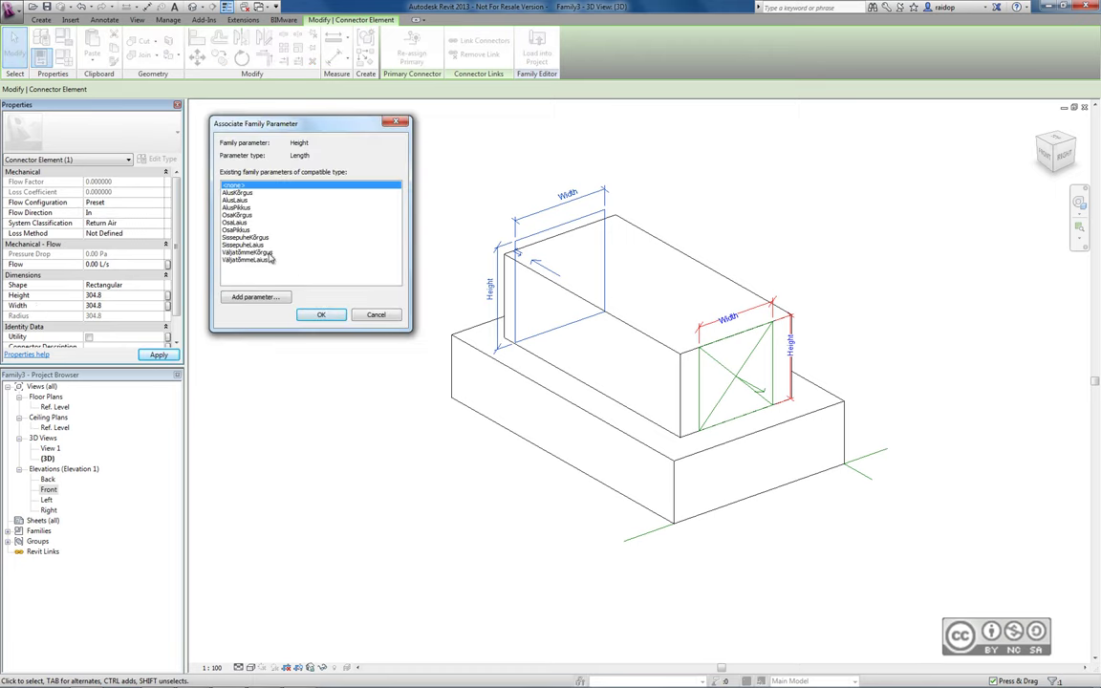
left_click(258, 253)
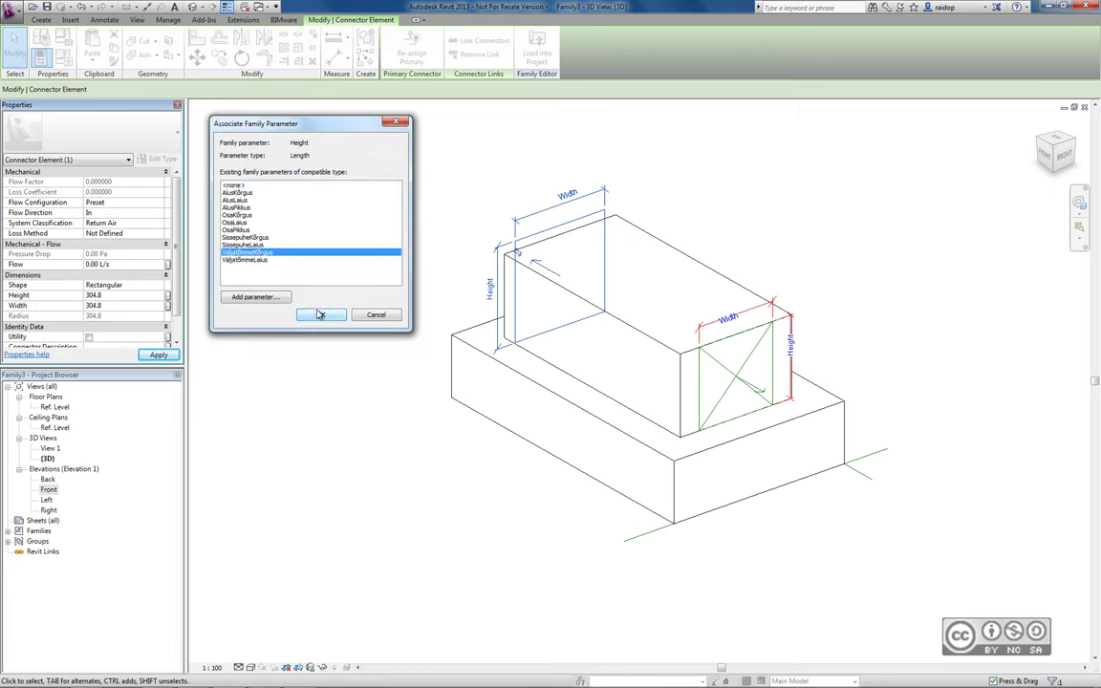
left_click(318, 318)
left_click(168, 306)
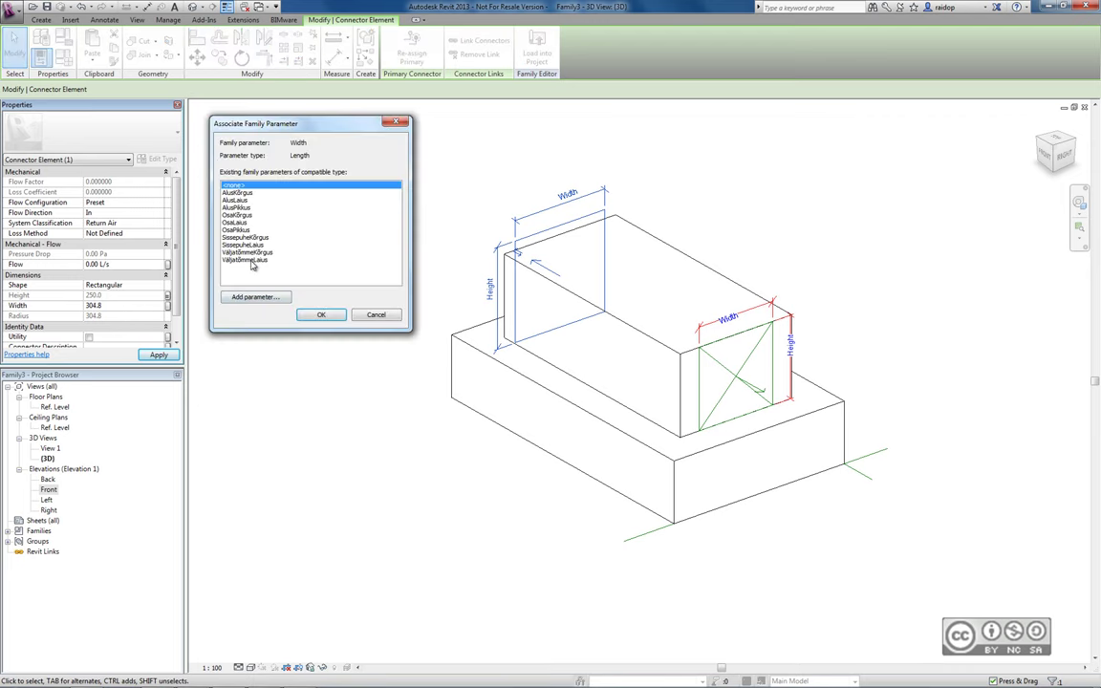
left_click(259, 260)
left_click(320, 314)
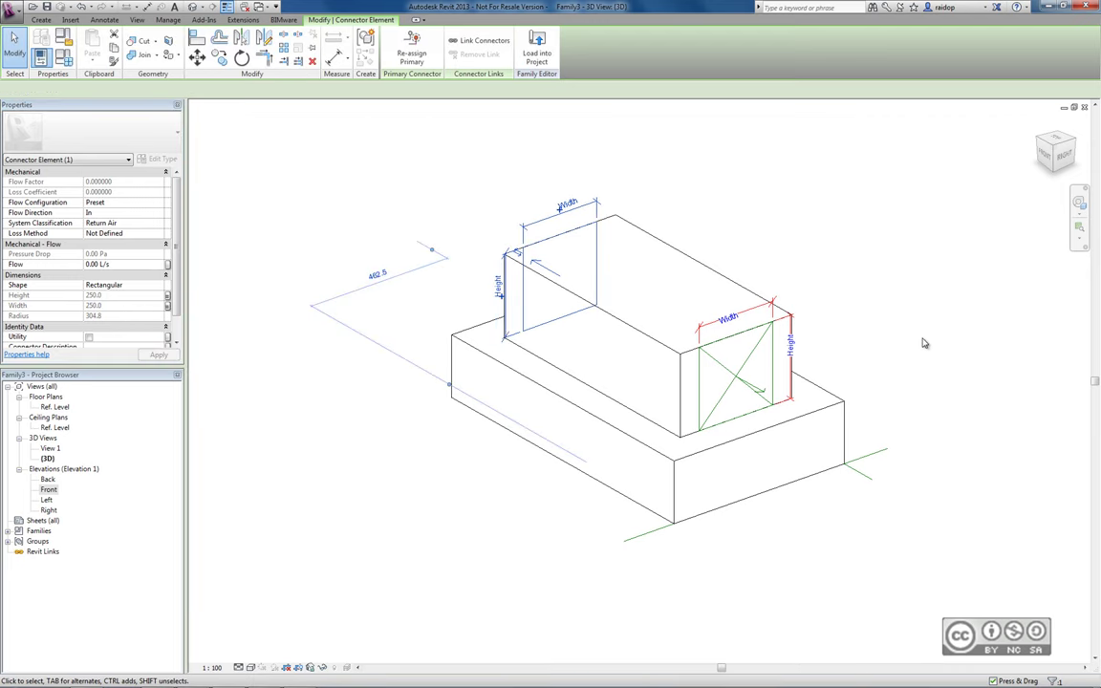
left_click(746, 366)
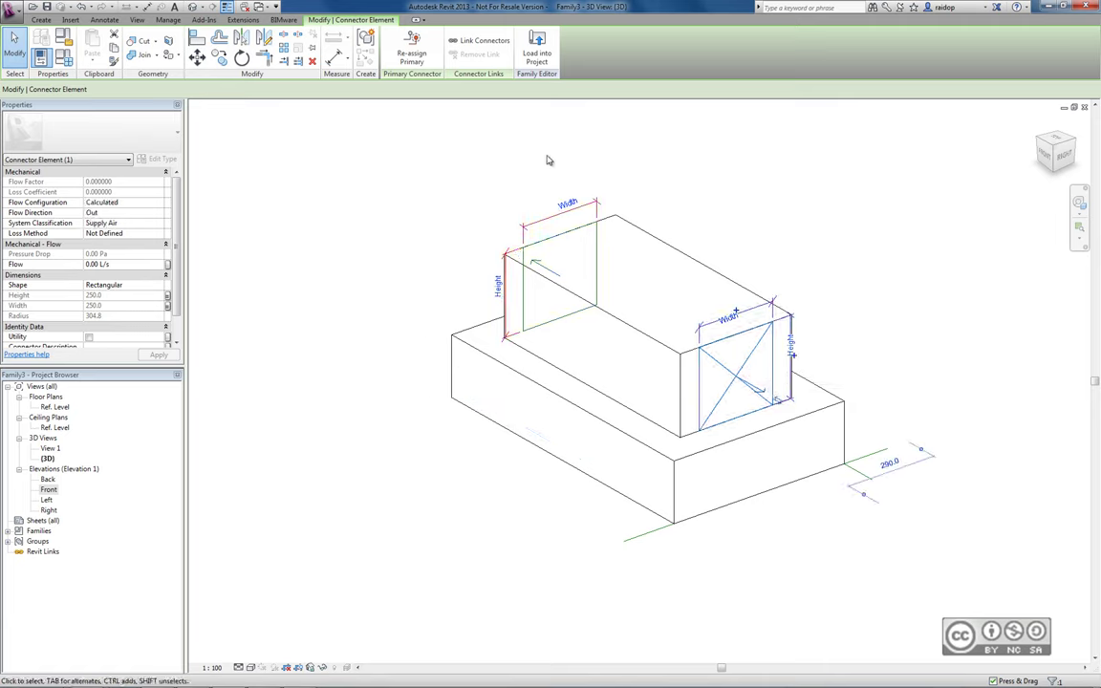
Step: Select the Supply Air connector and use Remove Link to unlink it from the Return Air connector
key("Escape")
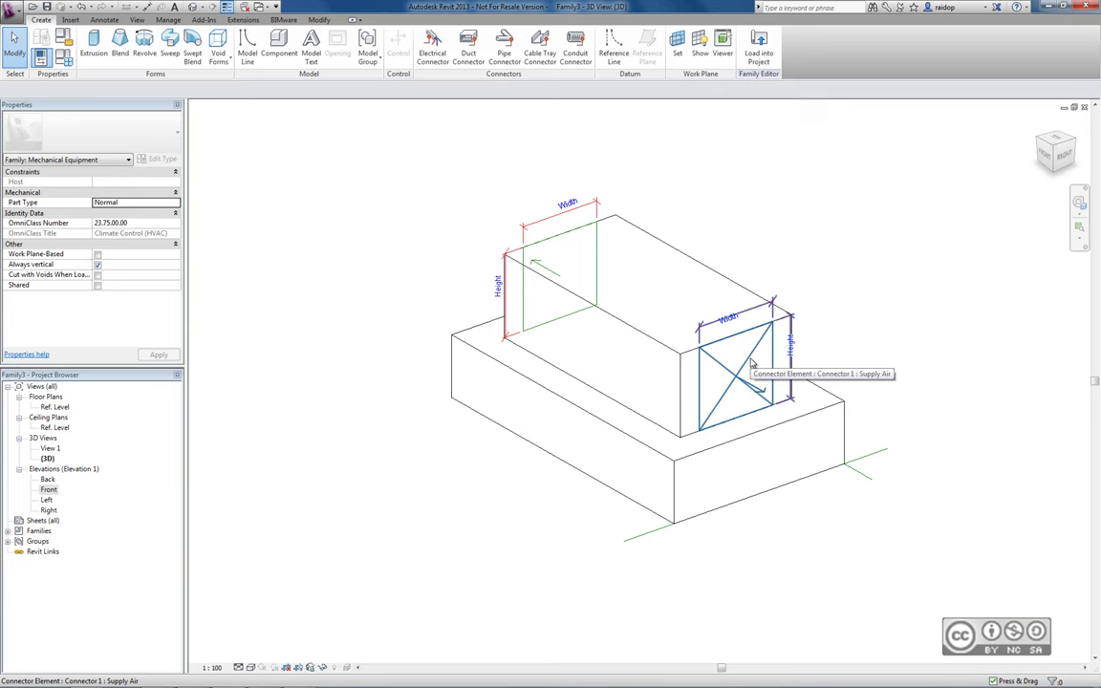
left_click(705, 350)
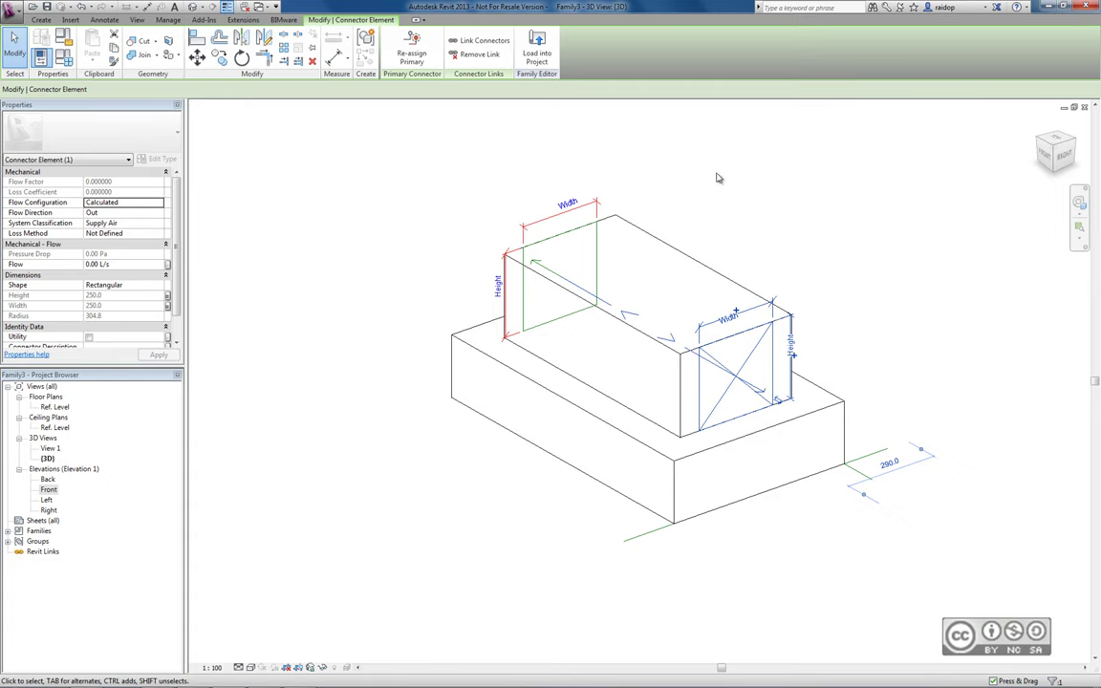
left_click(471, 59)
key("Escape")
key("Escape")
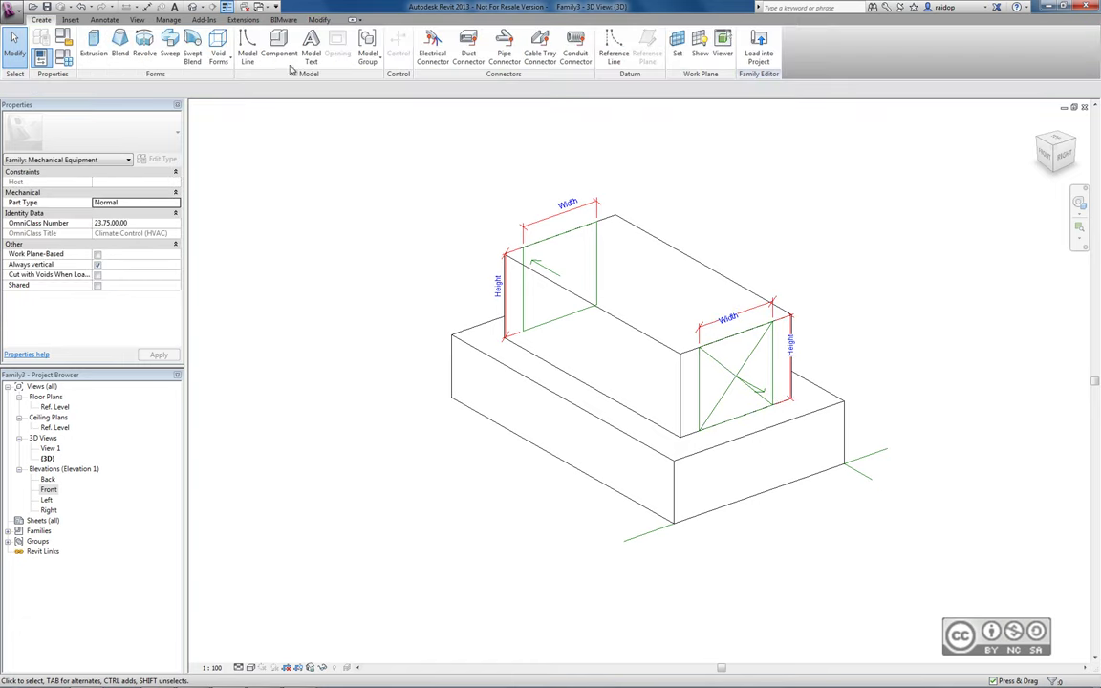
Step: Place a Power - Balanced electrical connector on the upper box's long side face and select it
left_click(432, 50)
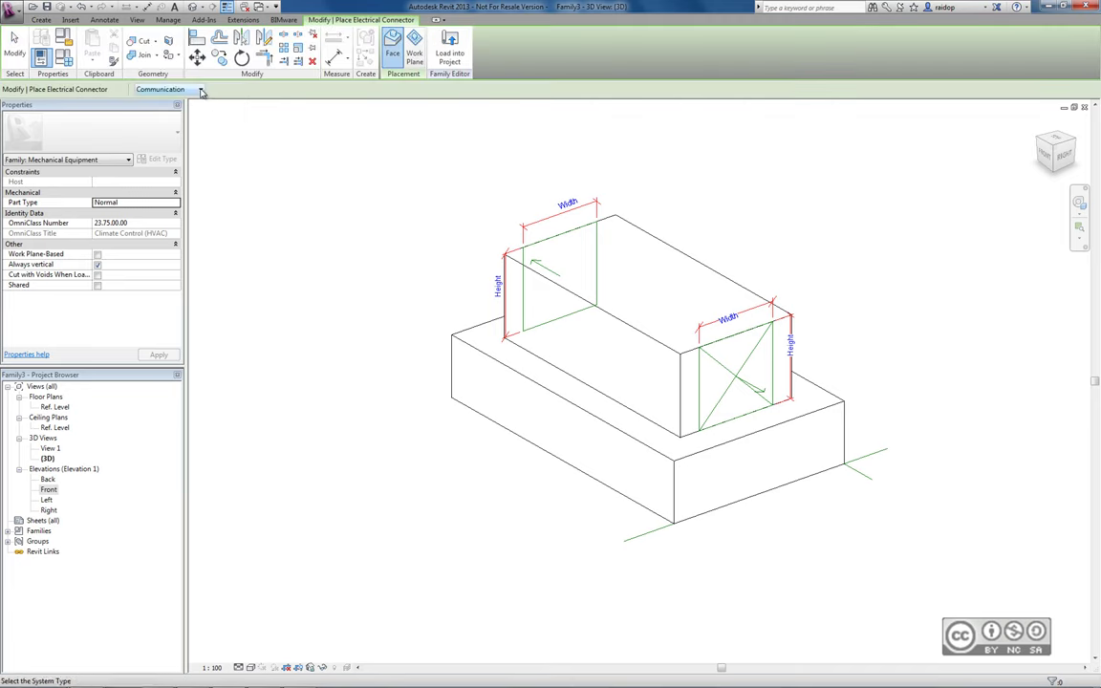
left_click(201, 90)
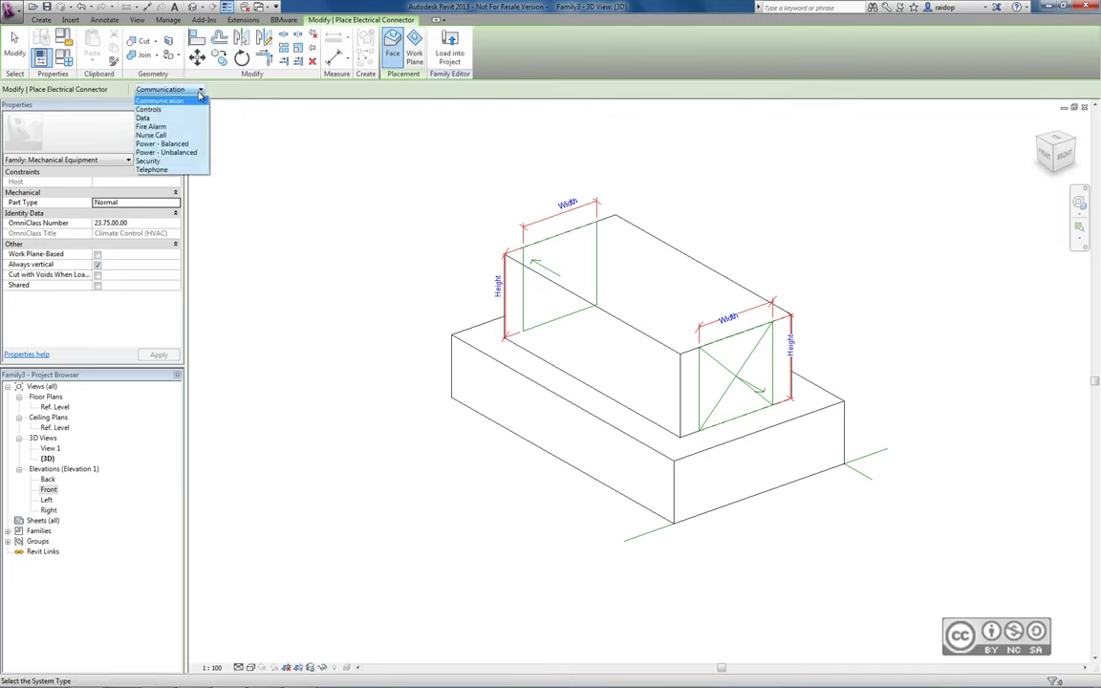
left_click(162, 143)
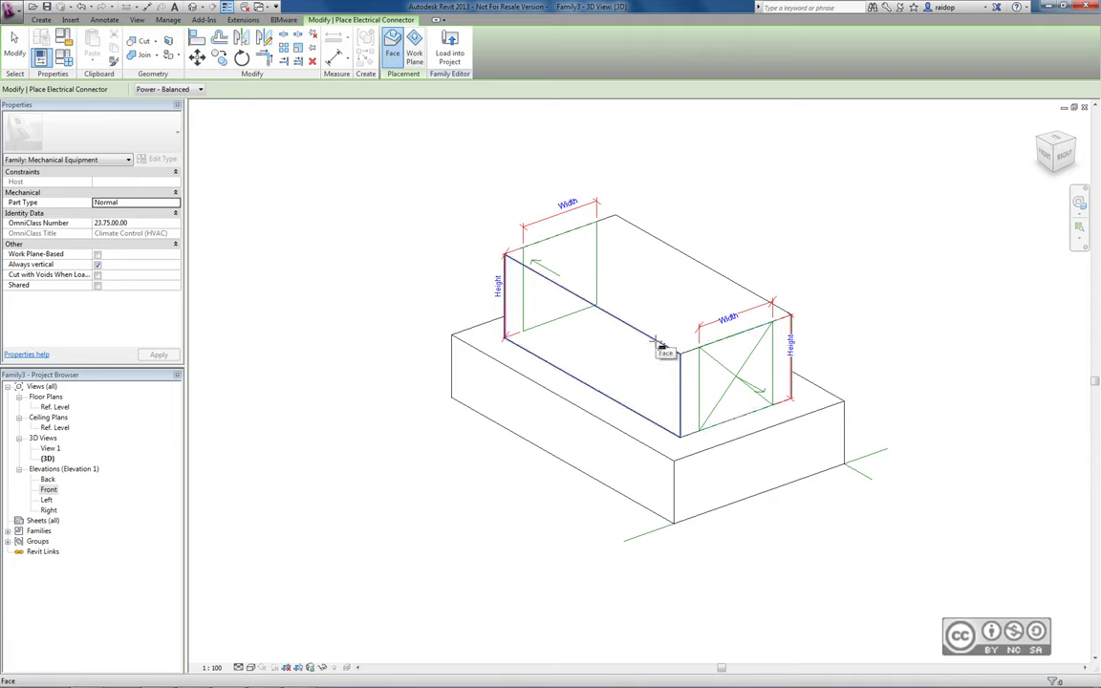
left_click(640, 359)
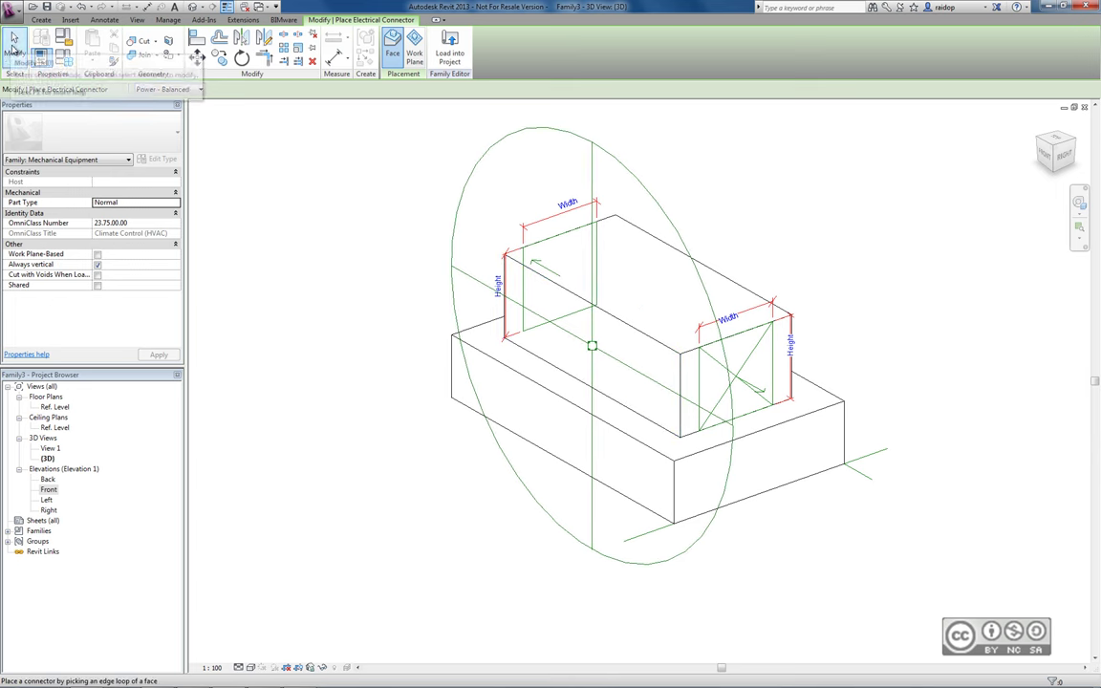
left_click(14, 50)
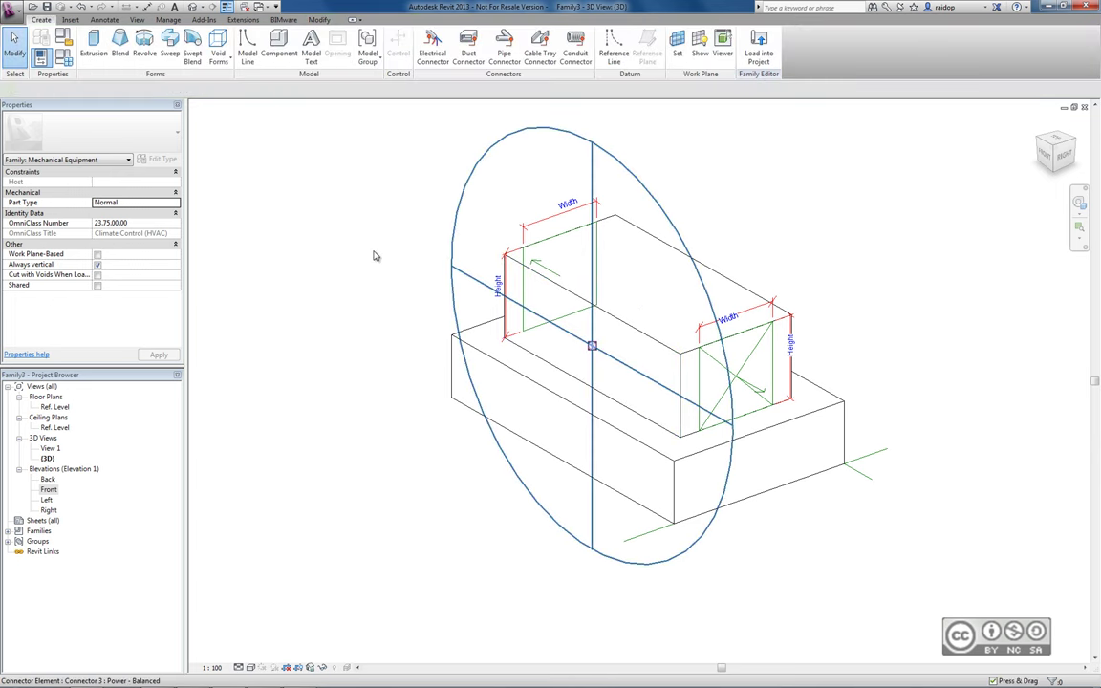
left_click(391, 255)
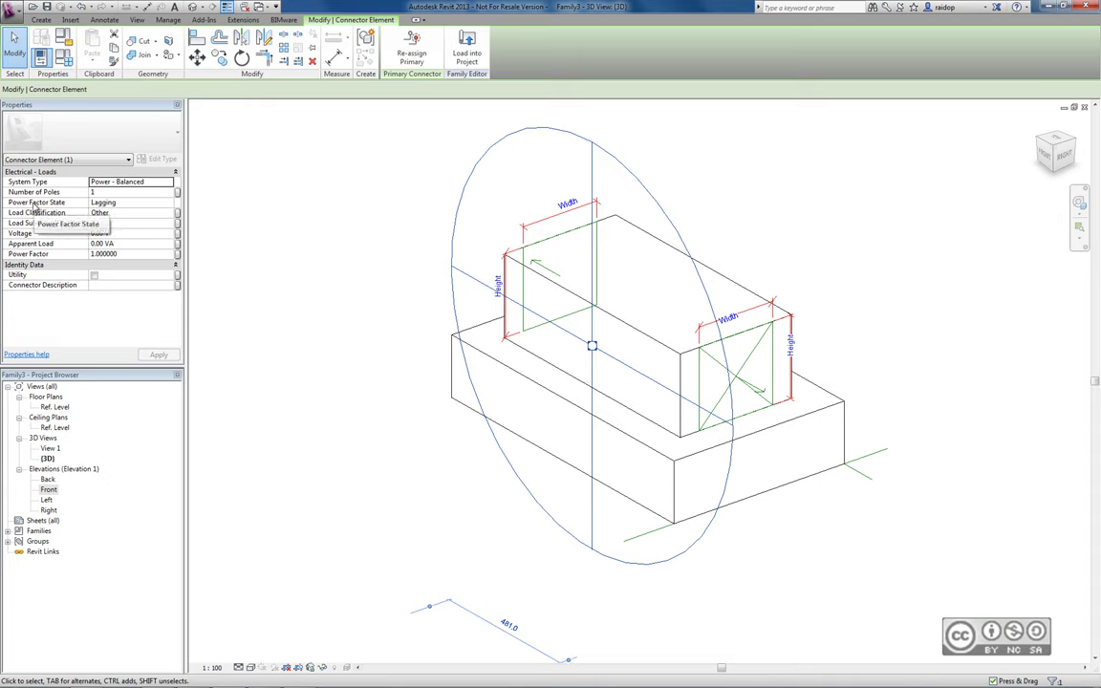
Step: Set the electrical connector's Number of Poles to 3 and Load Classification to HVAC
left_click(126, 192)
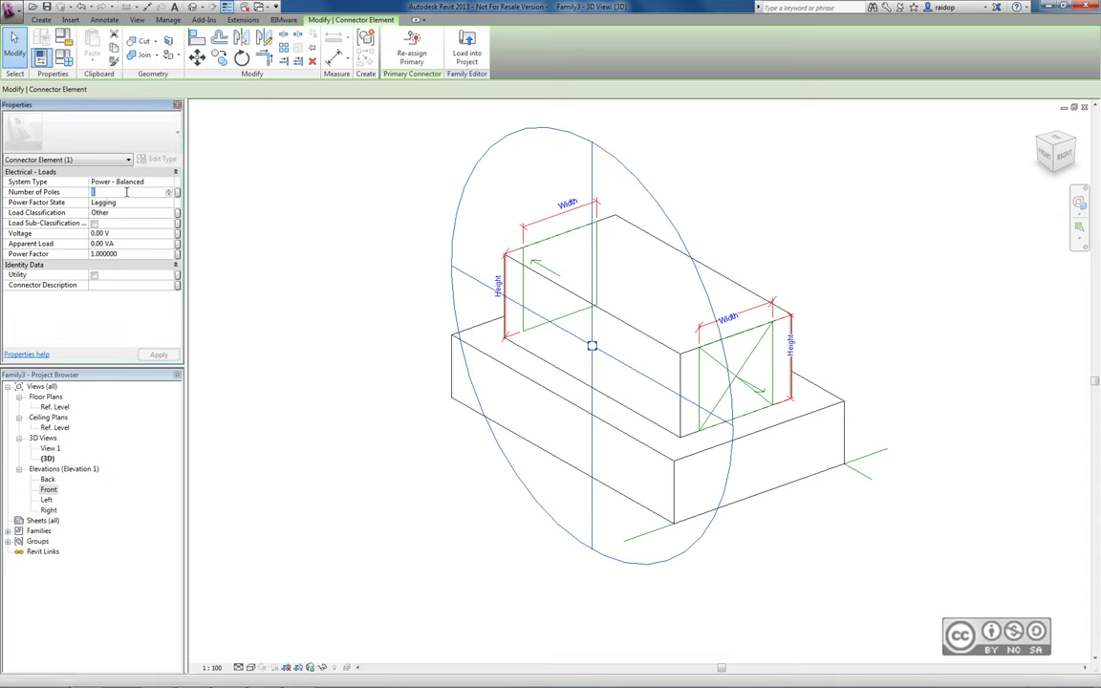
type("3")
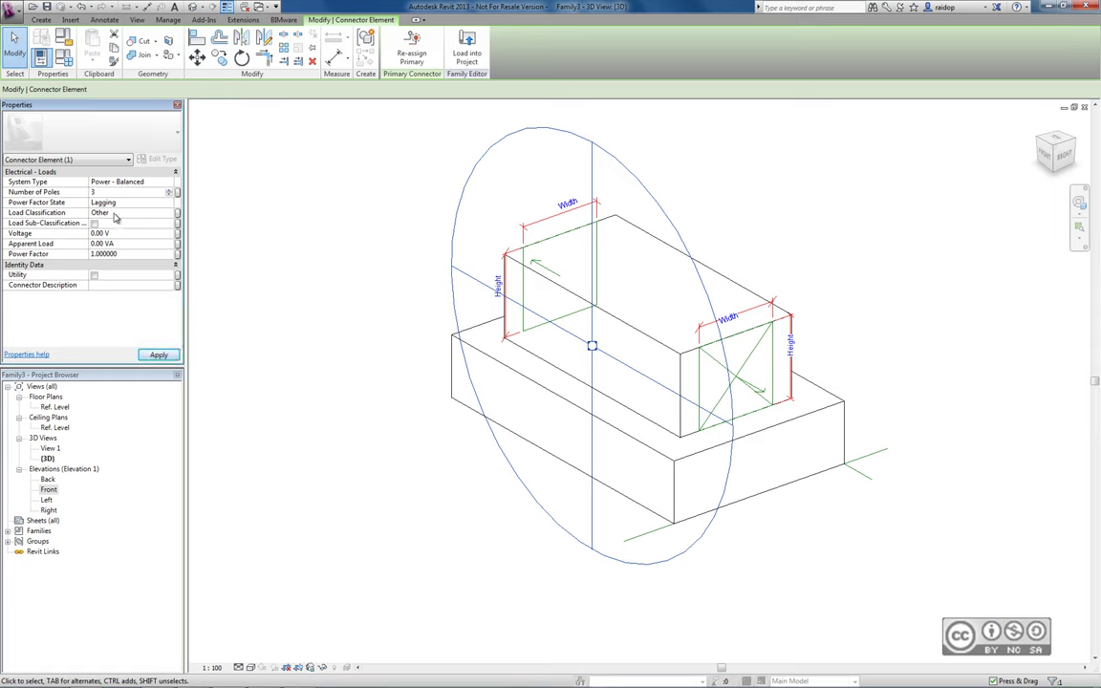
left_click(114, 214)
left_click(170, 214)
left_click(425, 292)
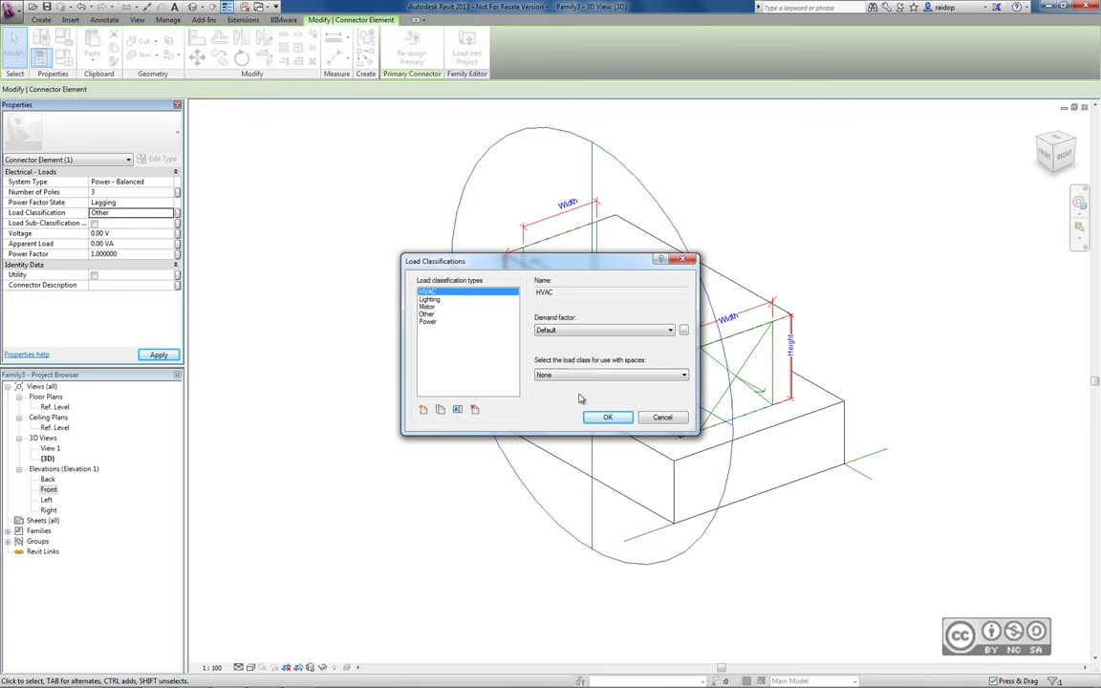
left_click(608, 417)
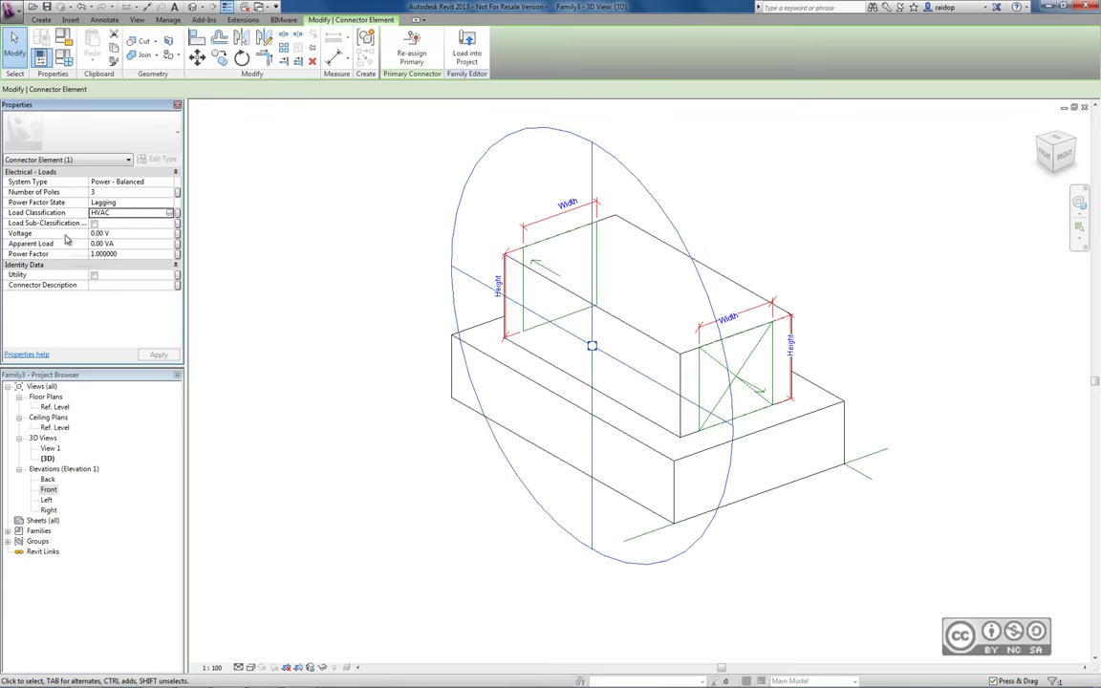
left_click(105, 233)
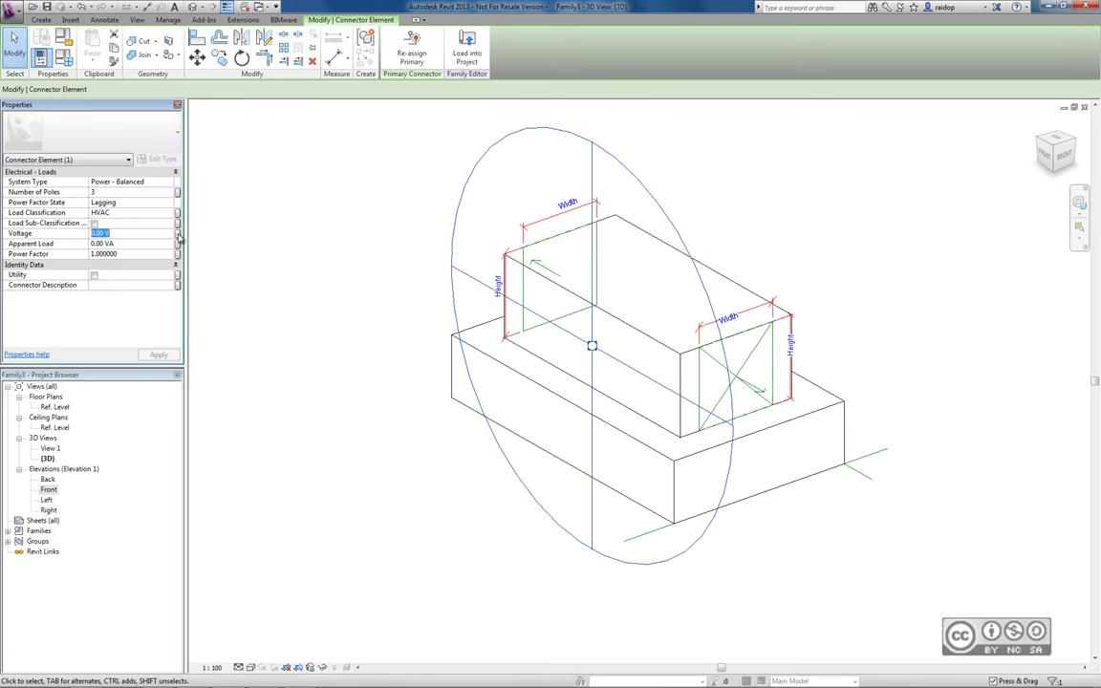
Step: Associate the connector's voltage with a new family parameter named UnitVoltage
left_click(178, 235)
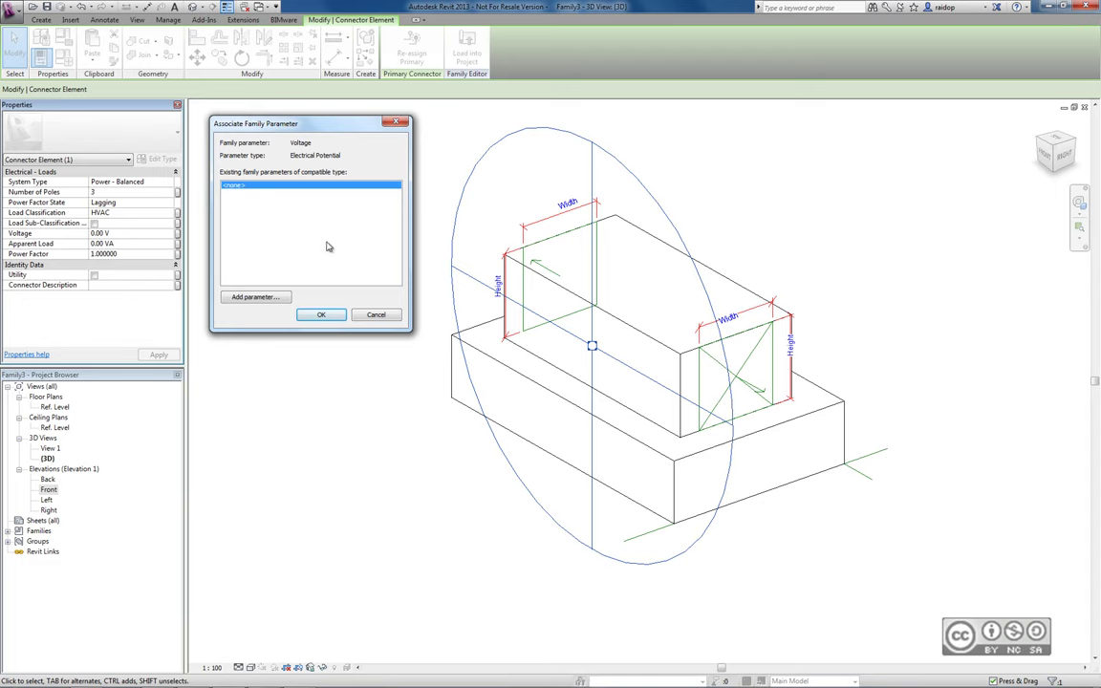
left_click(252, 298)
type("Un")
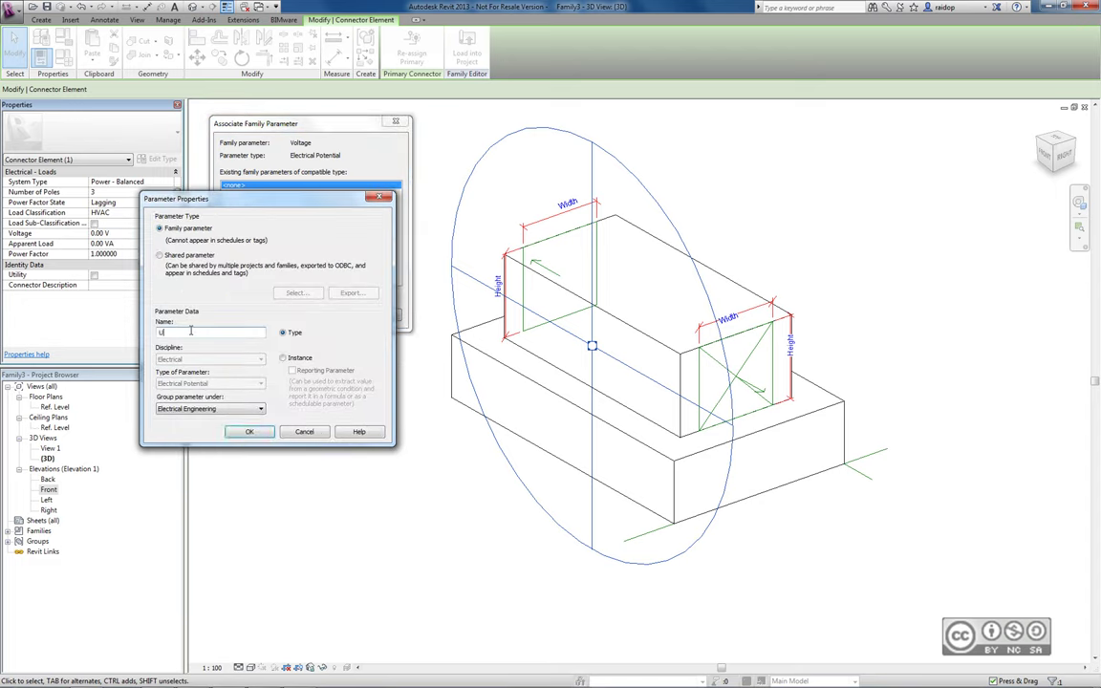
type("itVoltage")
left_click(249, 430)
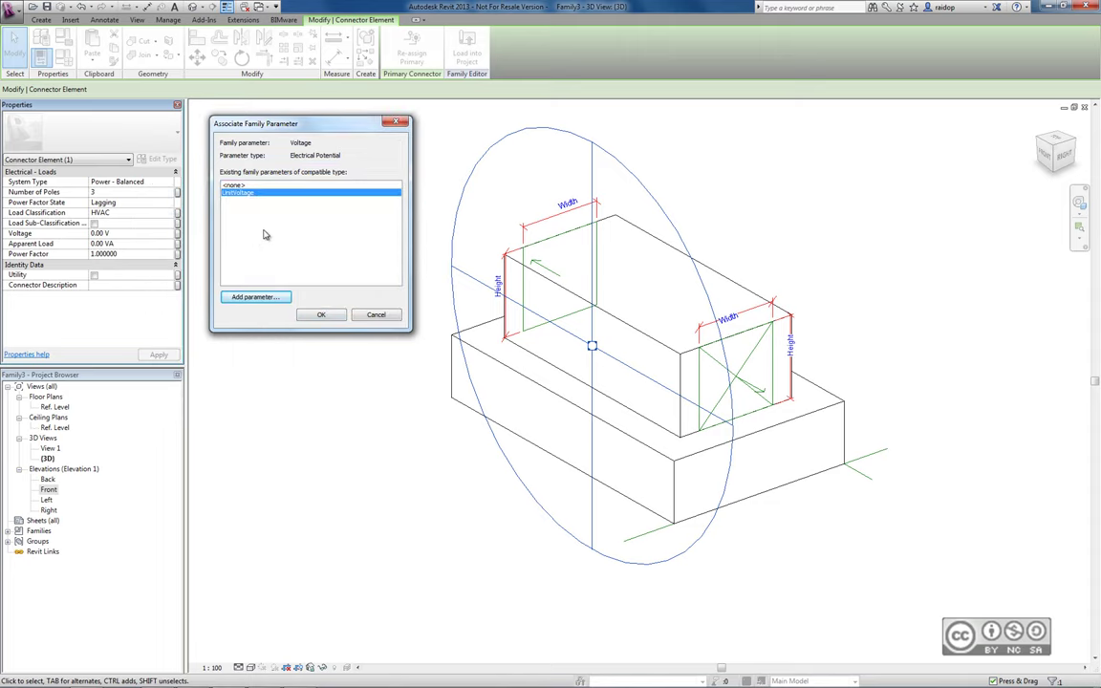
left_click(320, 315)
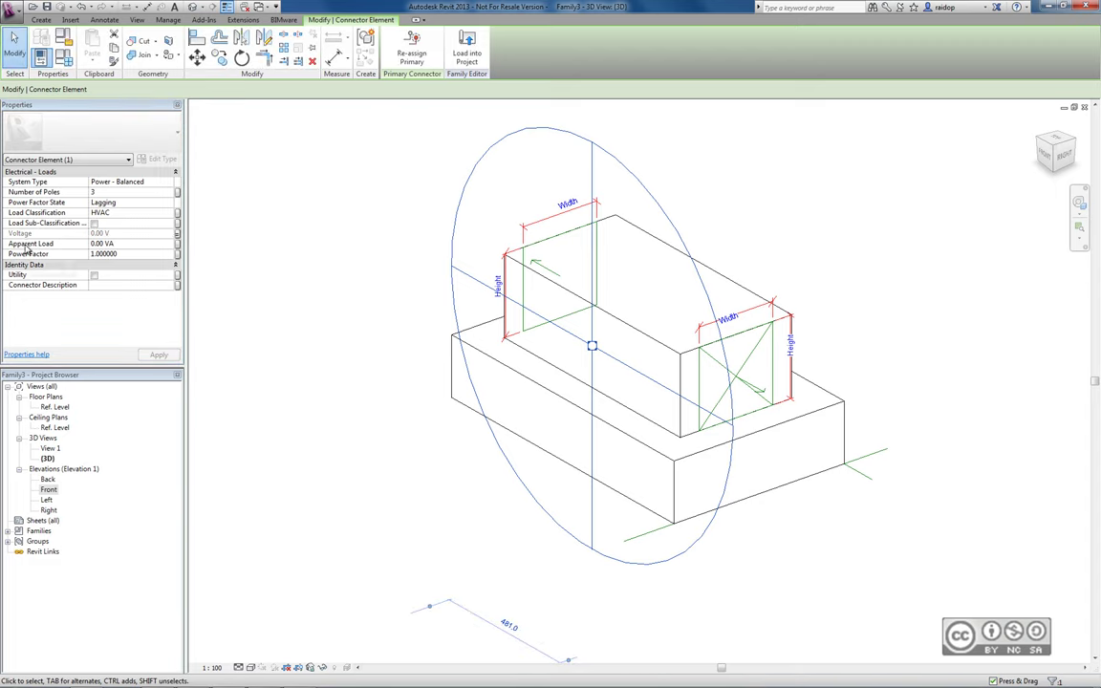
Step: Associate the connector's Apparent Load with a new instance parameter named UnitLoad
left_click(178, 246)
left_click(224, 315)
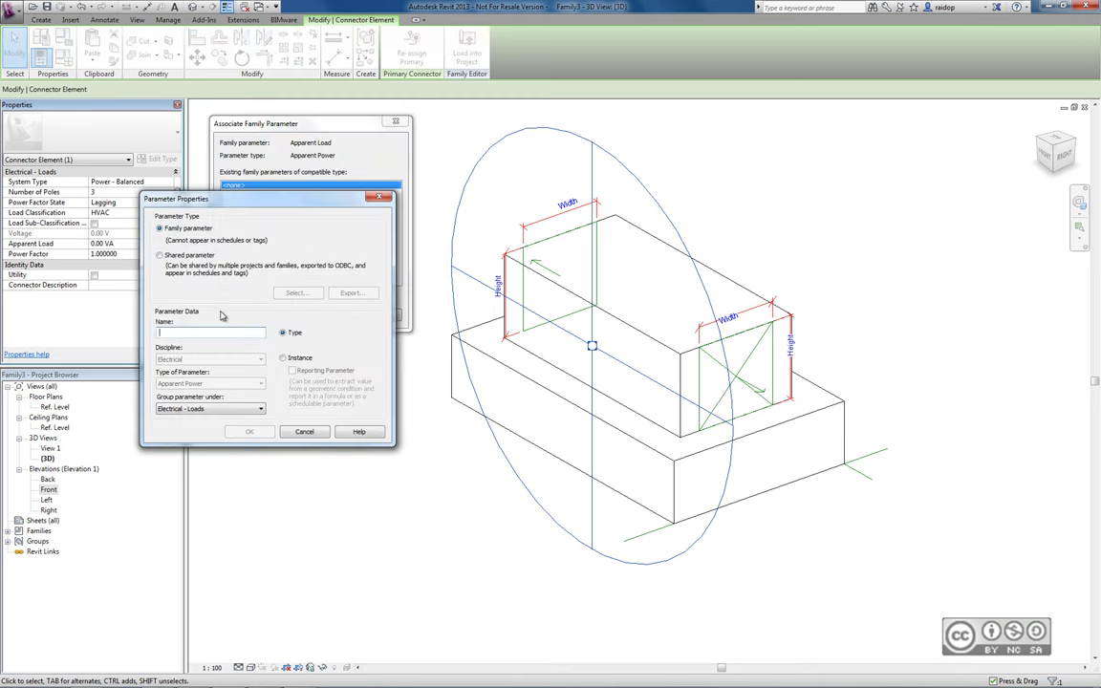
type("UnitLoad")
left_click(283, 357)
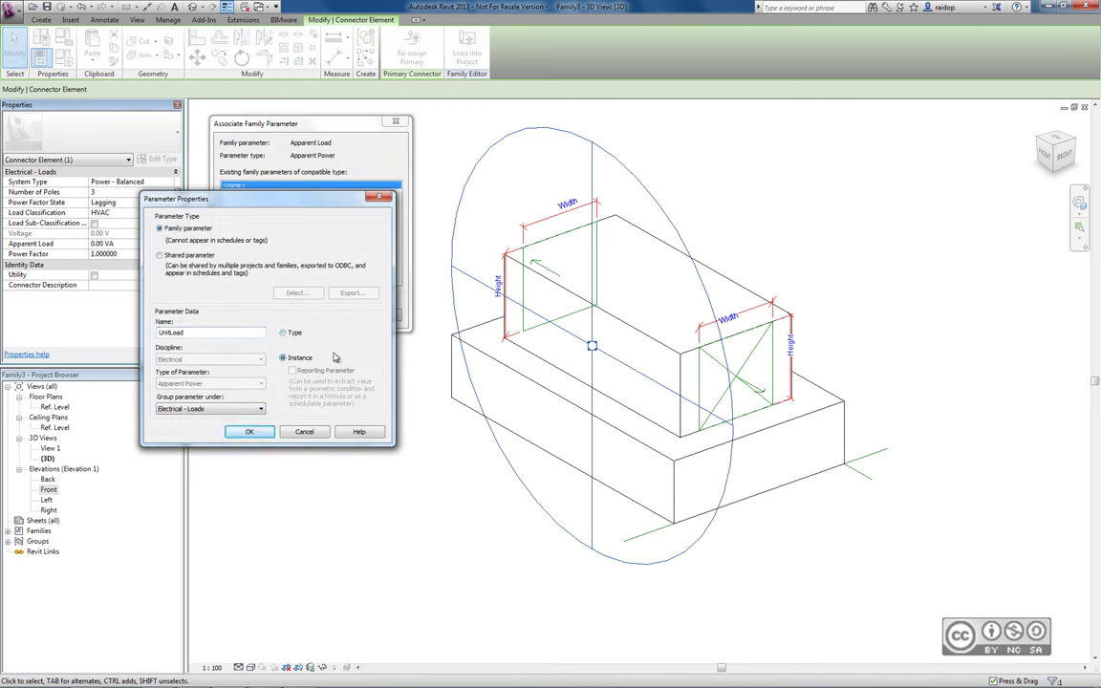
left_click(250, 431)
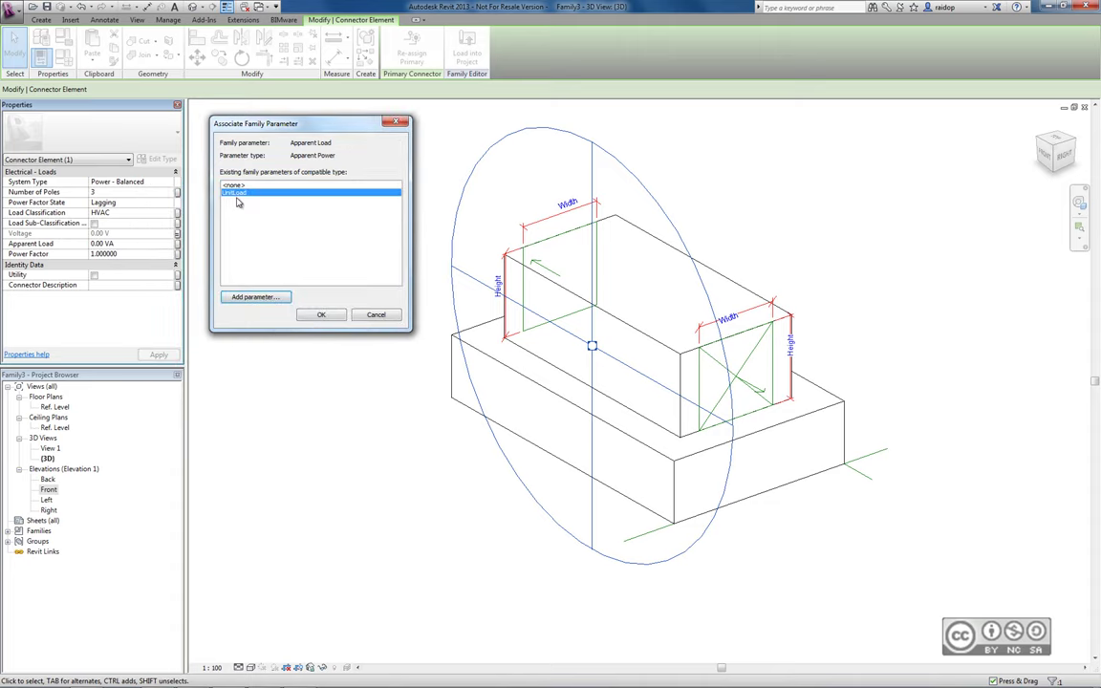
left_click(319, 314)
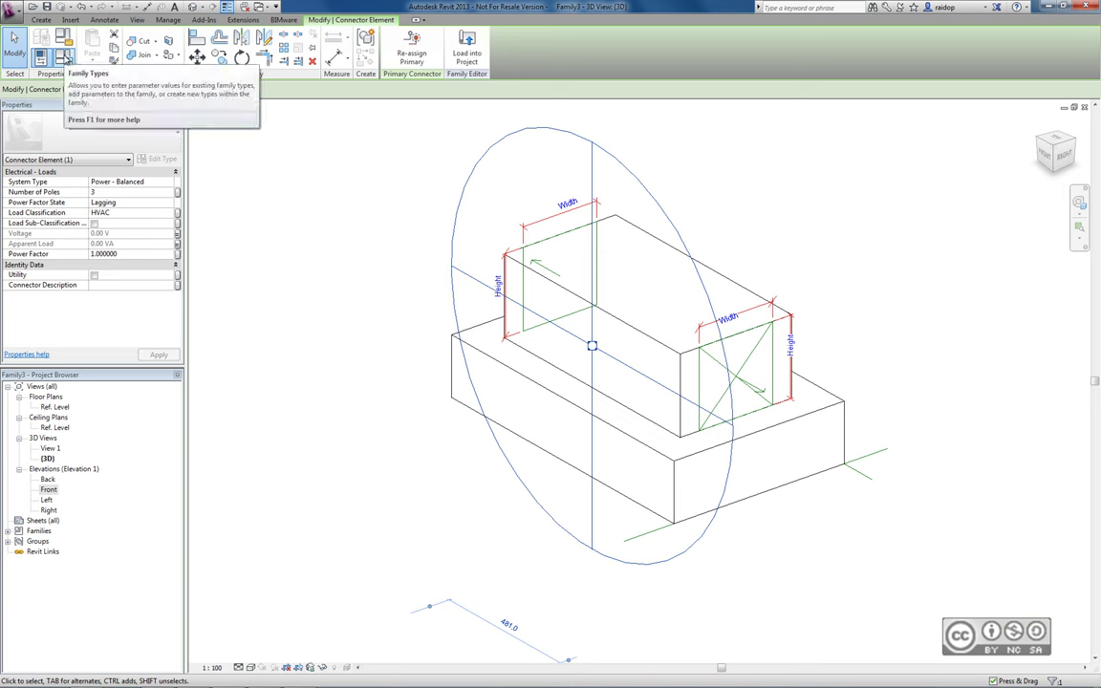
Step: In Family Types set UnitVoltage to 240 V and UnitLoad to 5000 VA, then verify on the connector
left_click(64, 58)
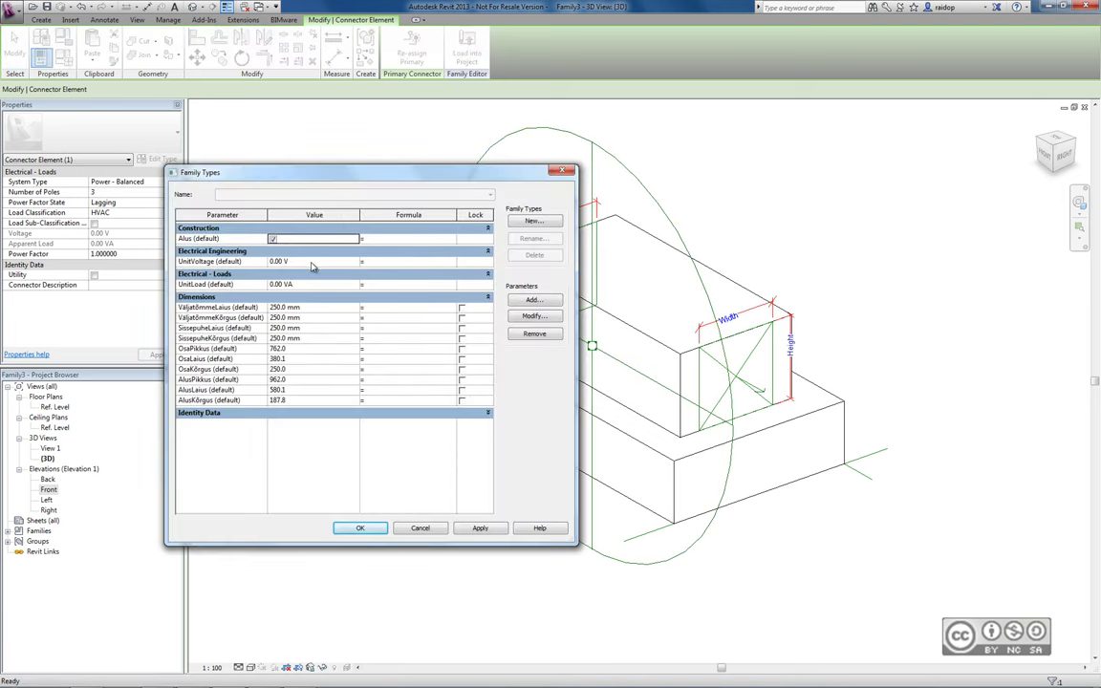
left_click(312, 260)
type("240")
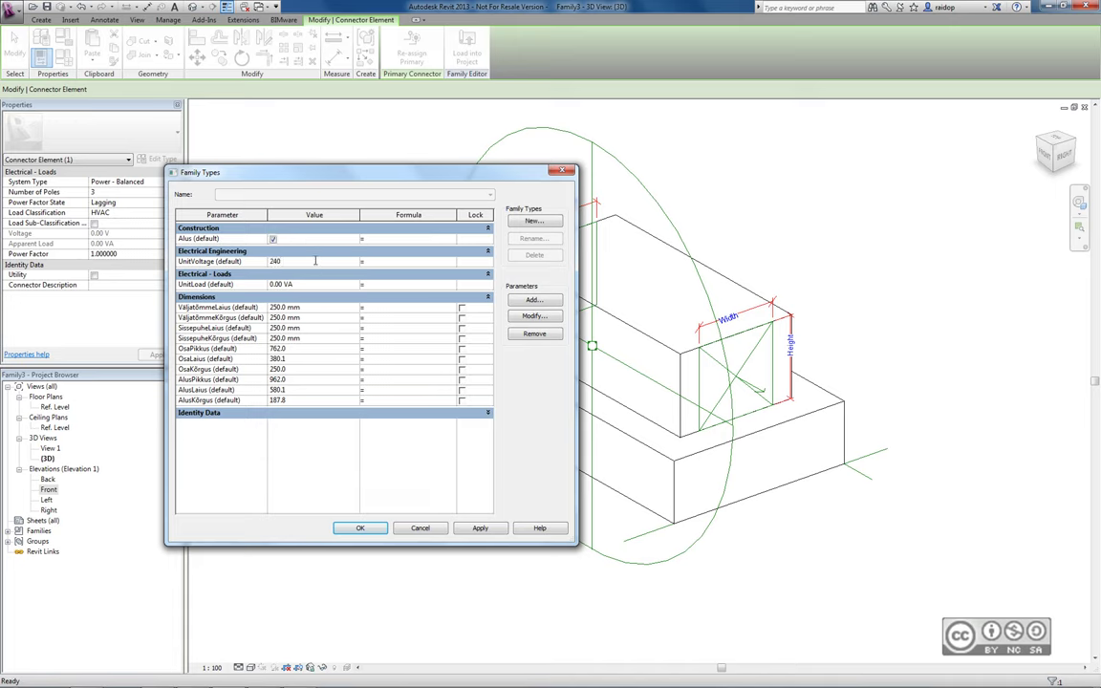
left_click(313, 283)
type("5000")
left_click(367, 531)
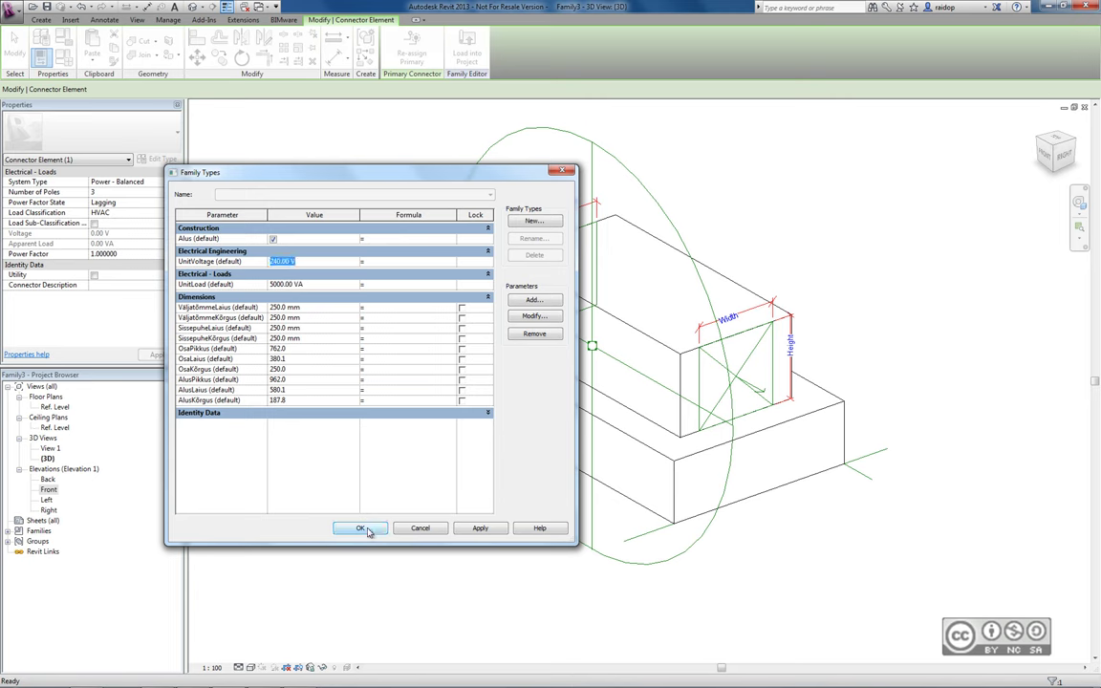
left_click(331, 521)
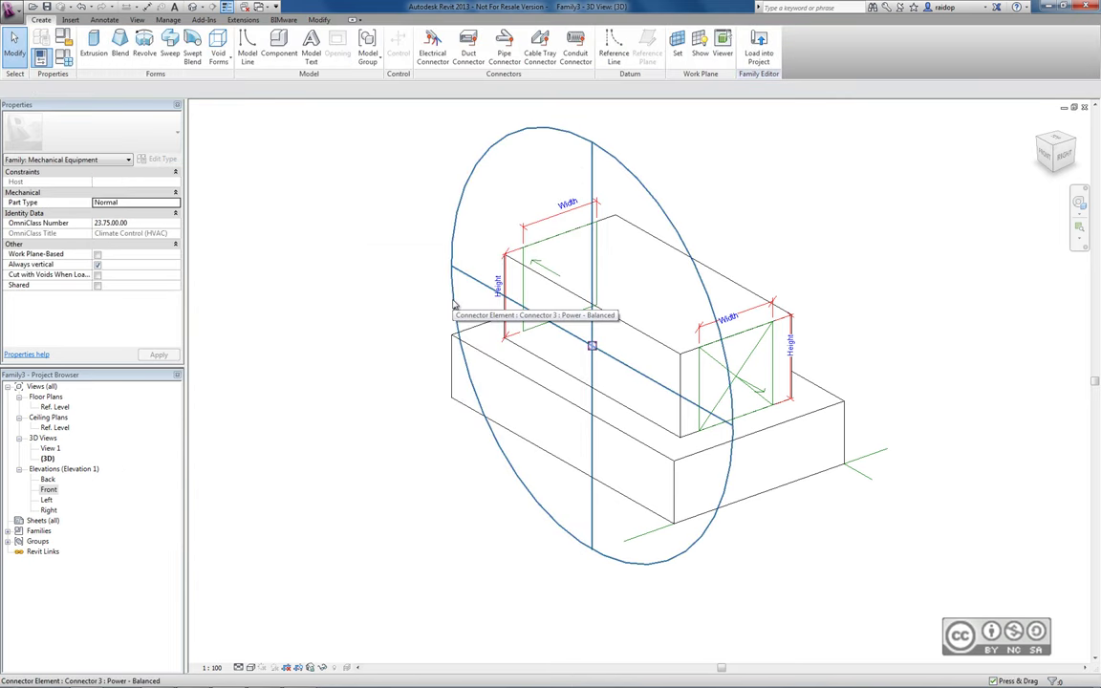
left_click(455, 303)
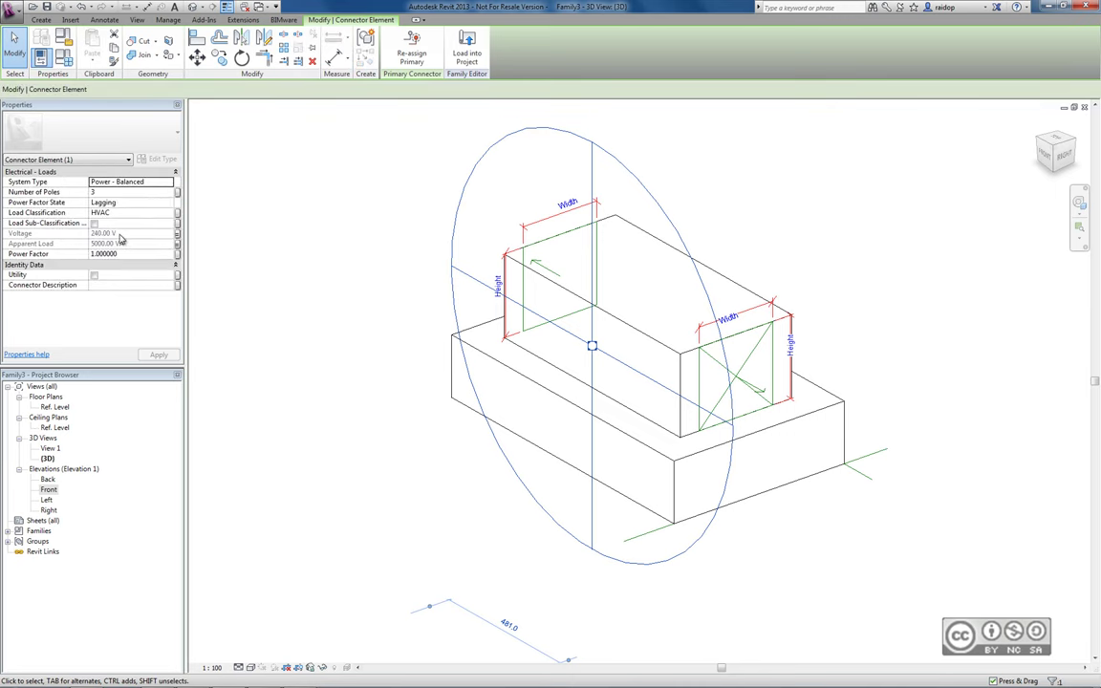
left_click(817, 232)
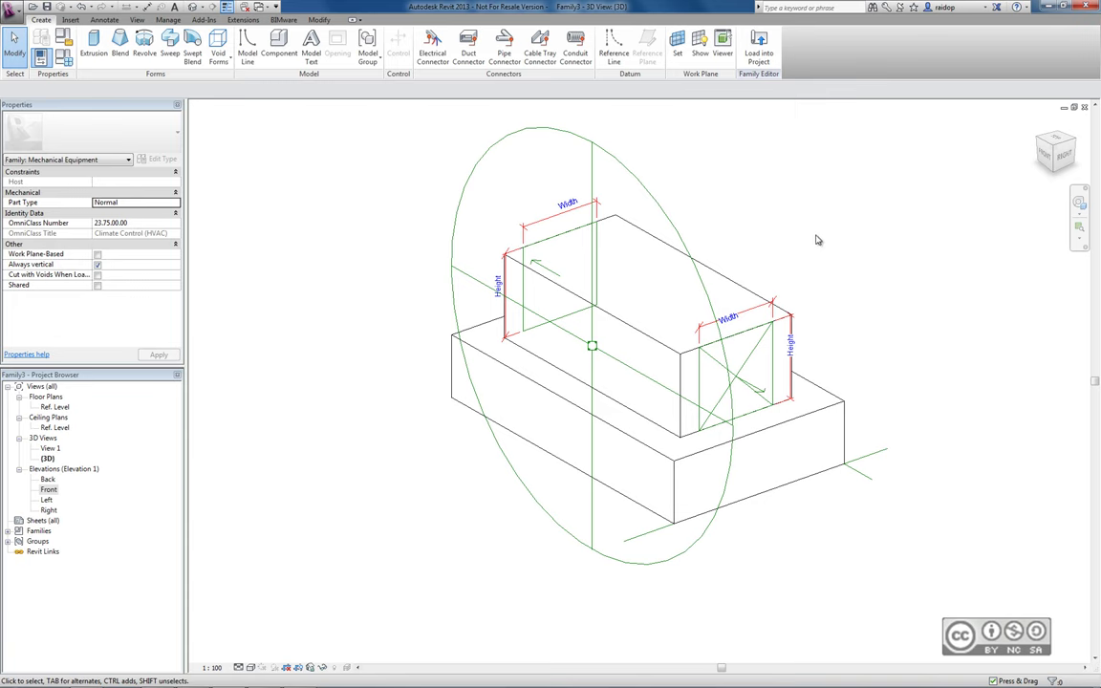
Step: Save the family to the Desktop under the name Ventagregaat
left_click(46, 7)
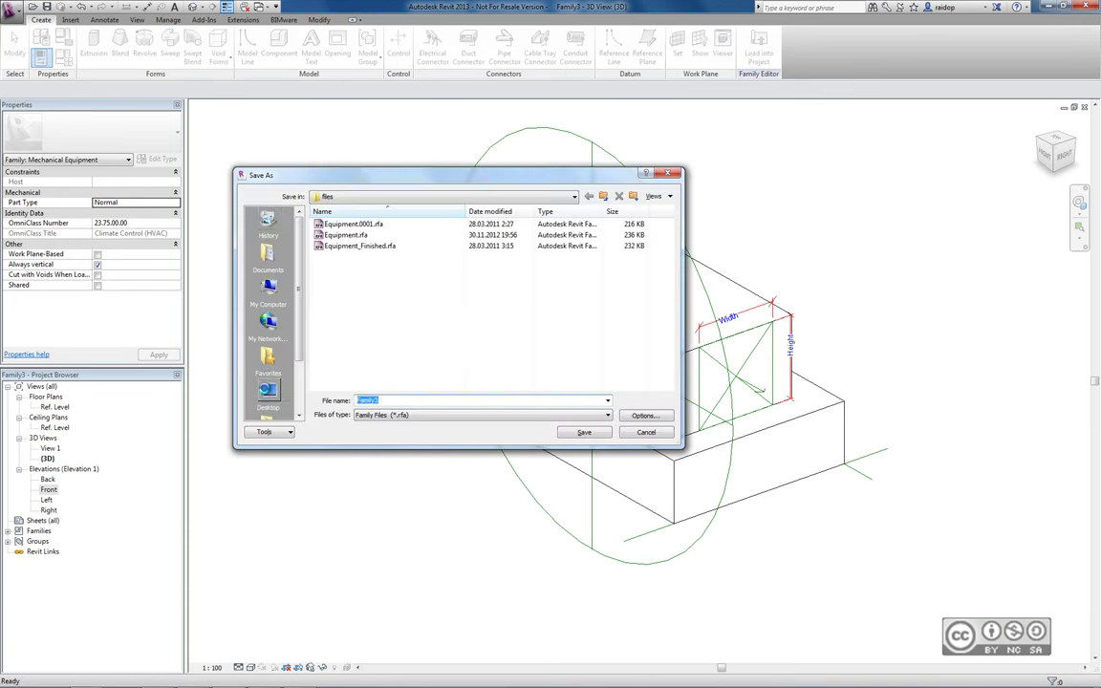
left_click(267, 389)
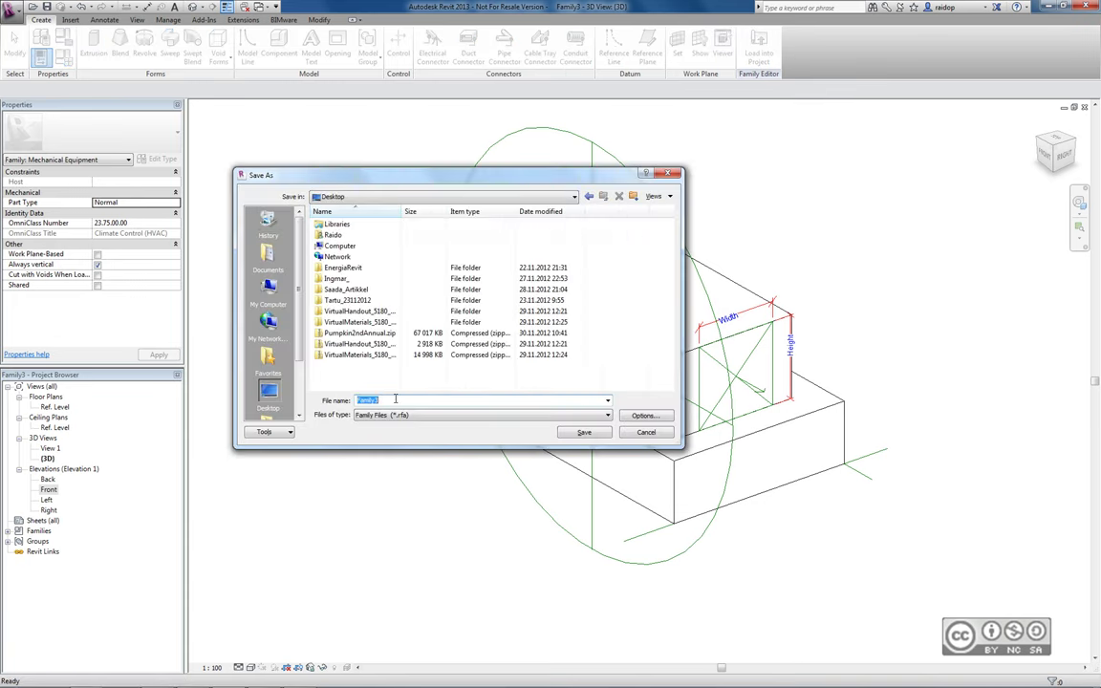
type("Ventagregaat")
key("Return")
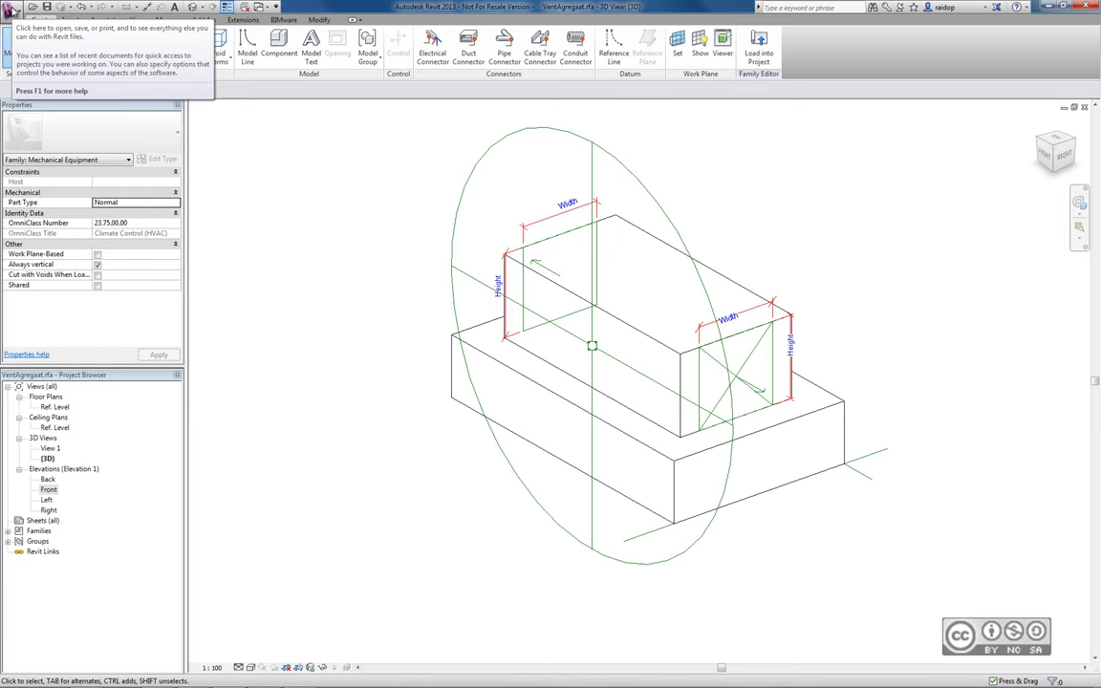
Step: Create a new project from the Mechanical Template and start placing mechanical equipment
left_click(12, 9)
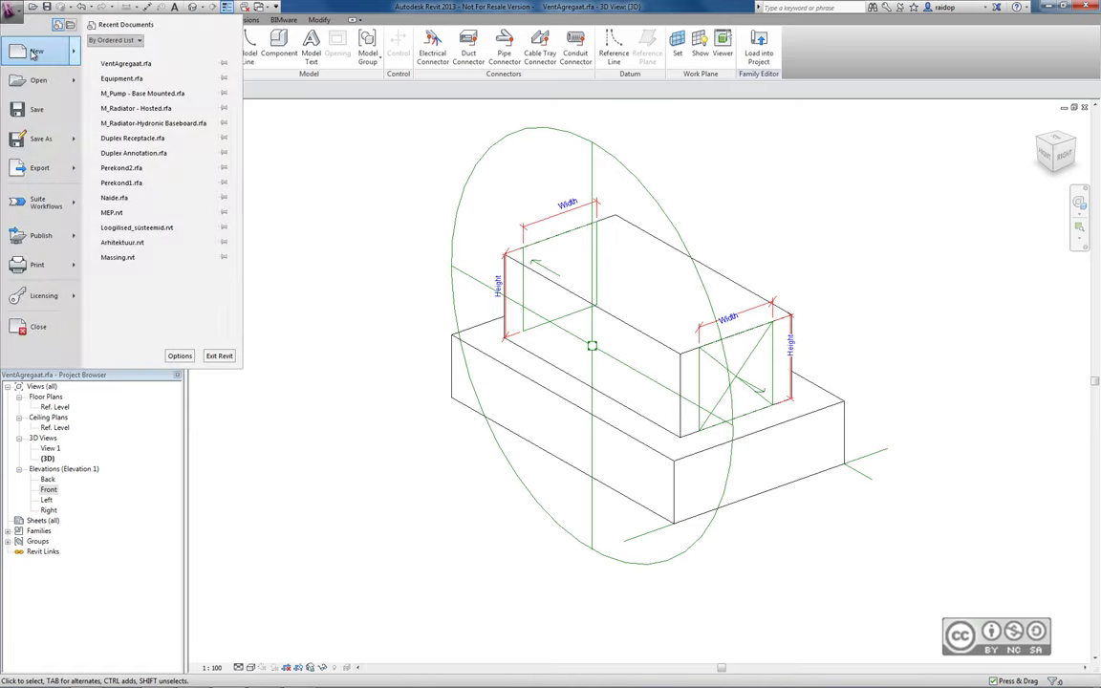
left_click(115, 46)
left_click(354, 266)
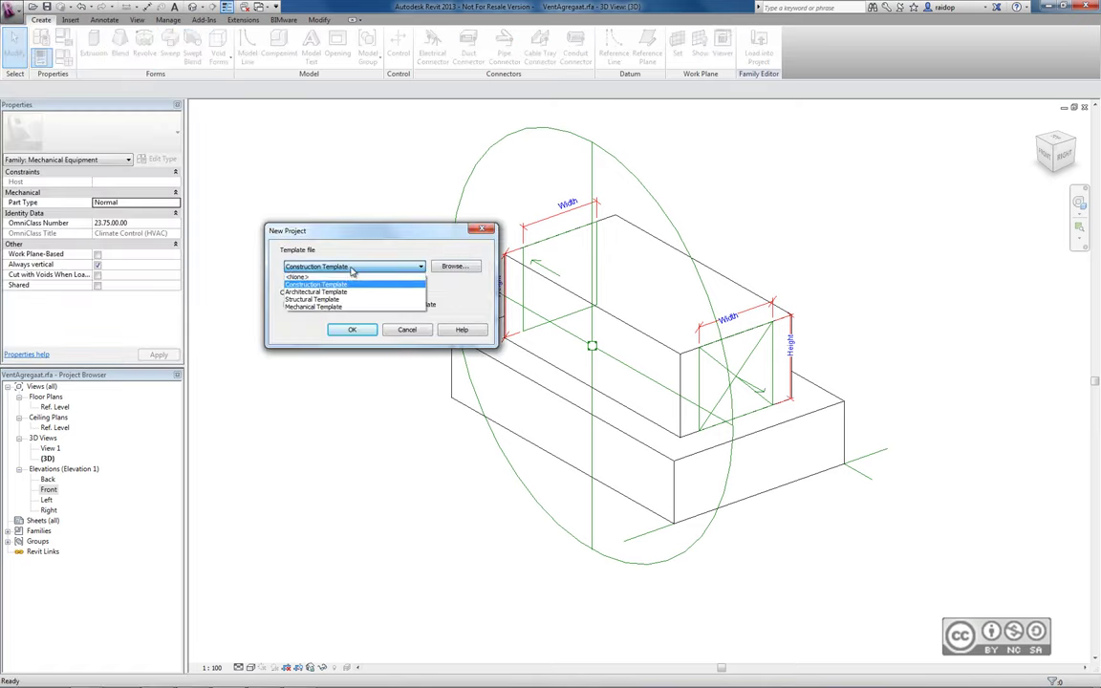
left_click(319, 307)
left_click(352, 328)
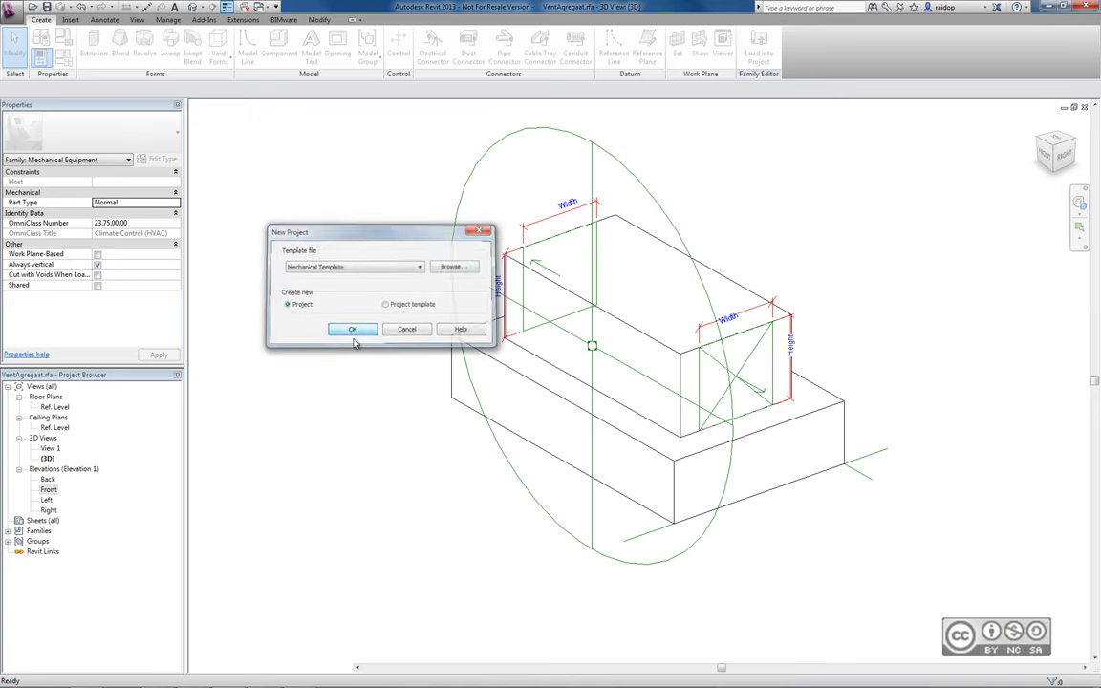
left_click(133, 21)
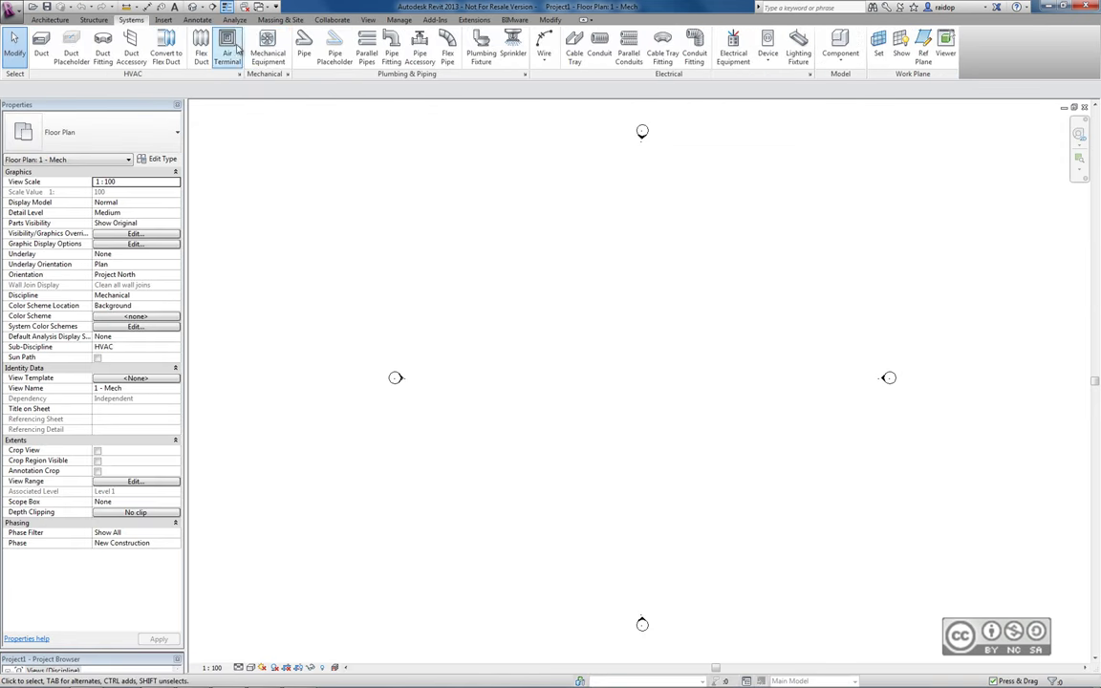
left_click(269, 54)
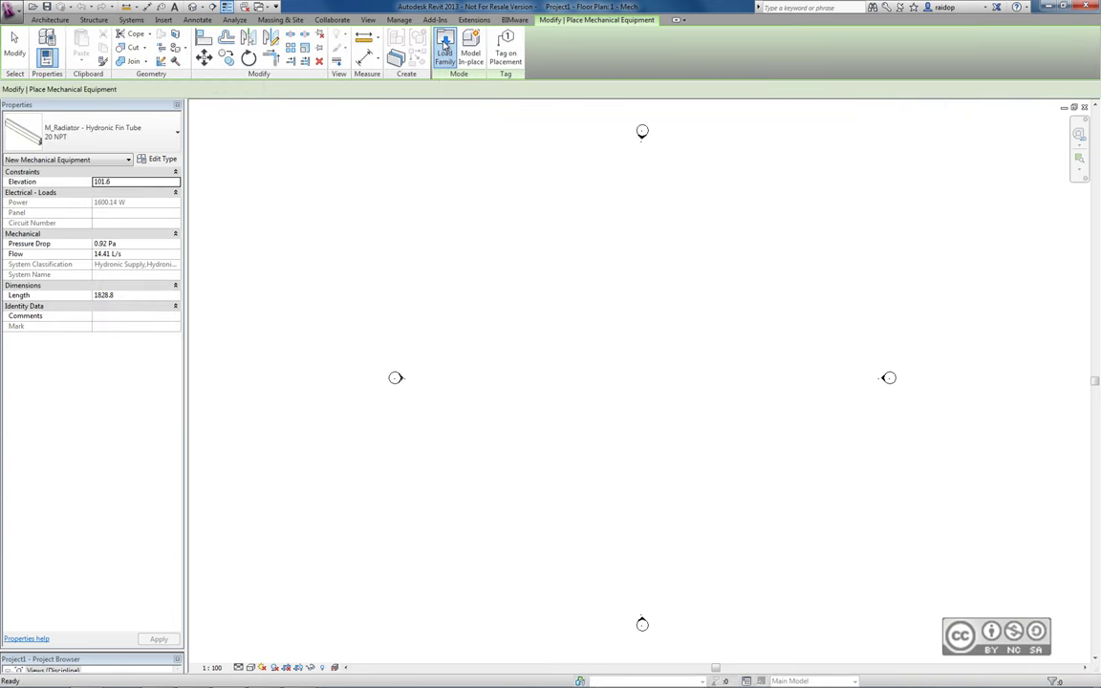
Step: Load VentAgregaat.rfa from the Desktop and place one unit near the centre of the 1 - Mech plan
left_click(444, 44)
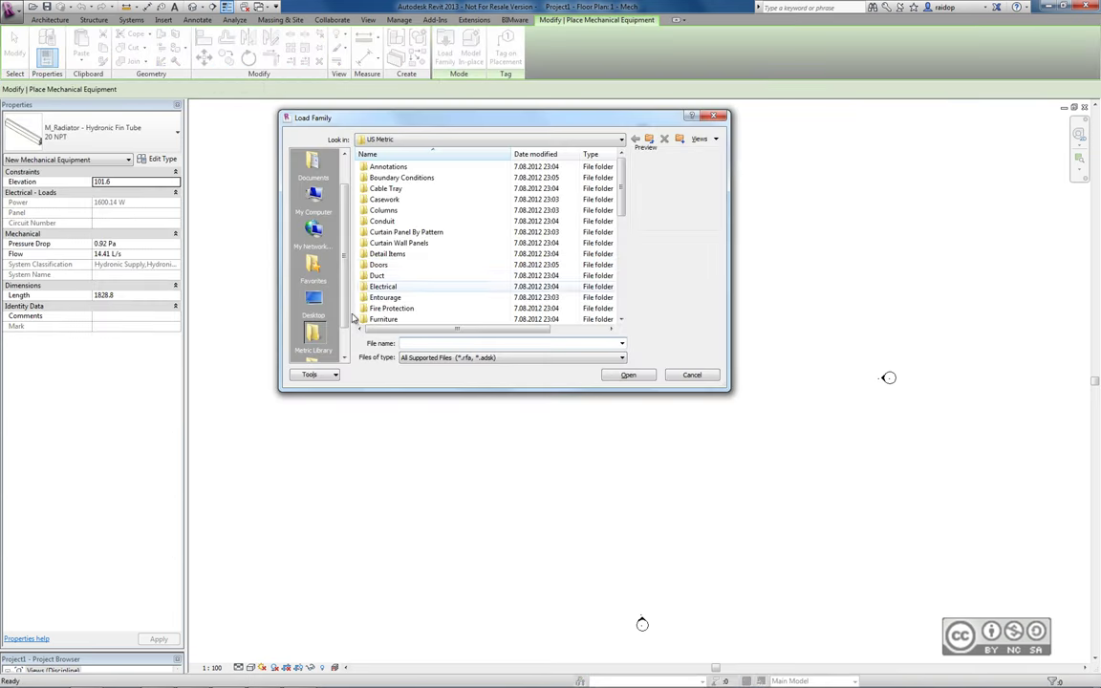
left_click(314, 301)
left_click(395, 286)
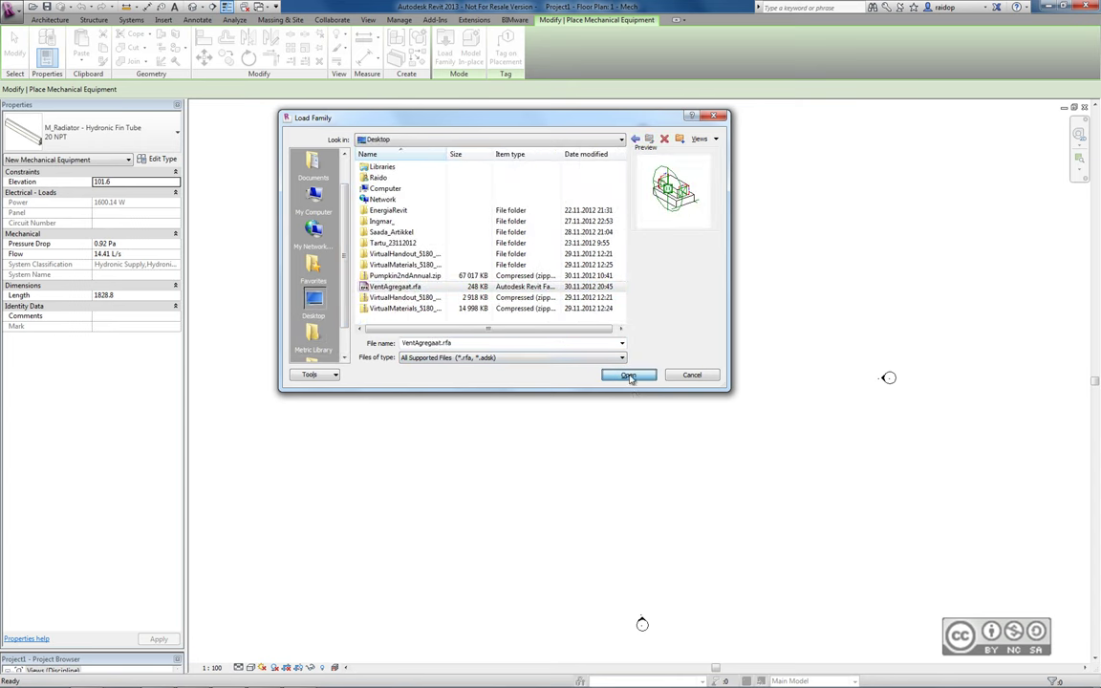
left_click(617, 376)
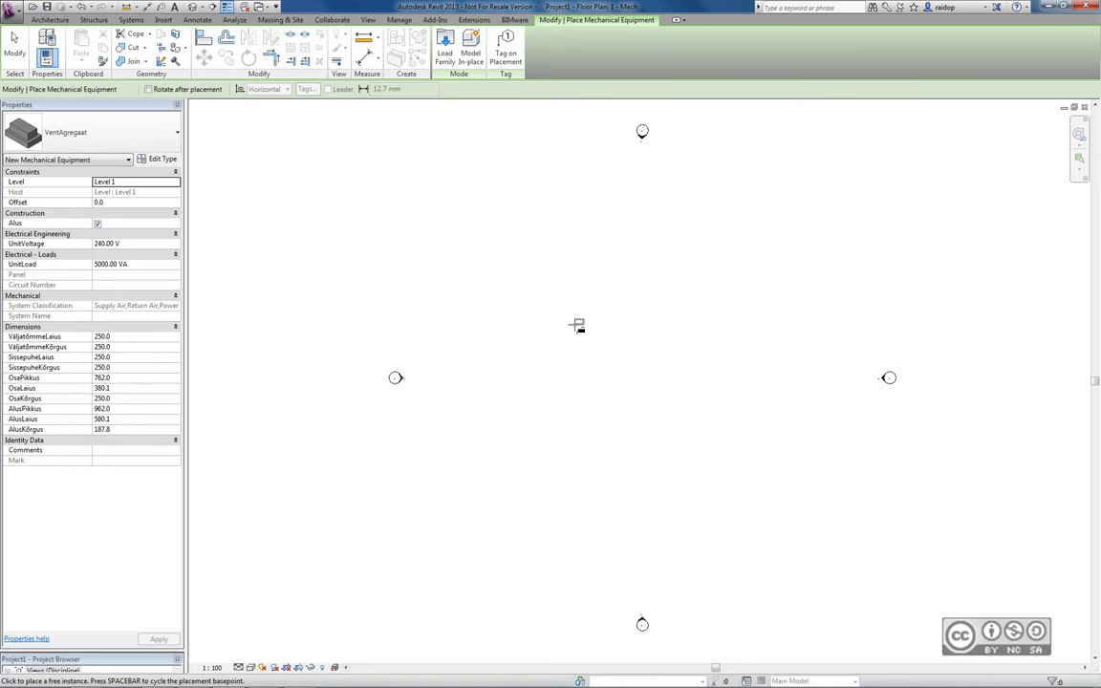
left_click(579, 323)
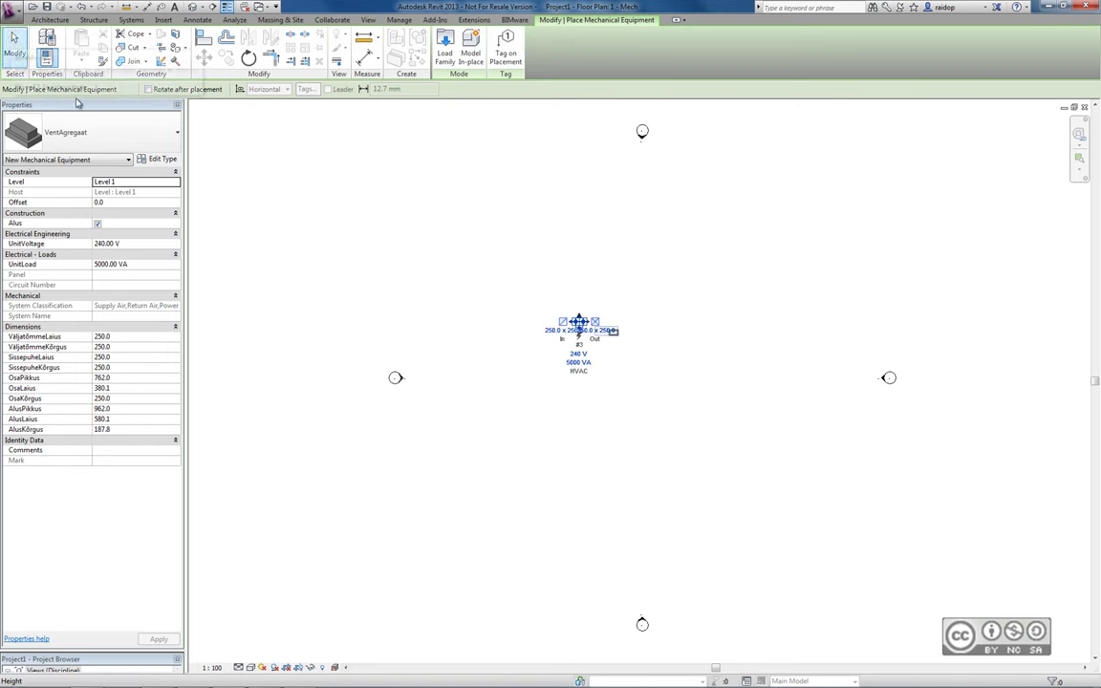
left_click(16, 55)
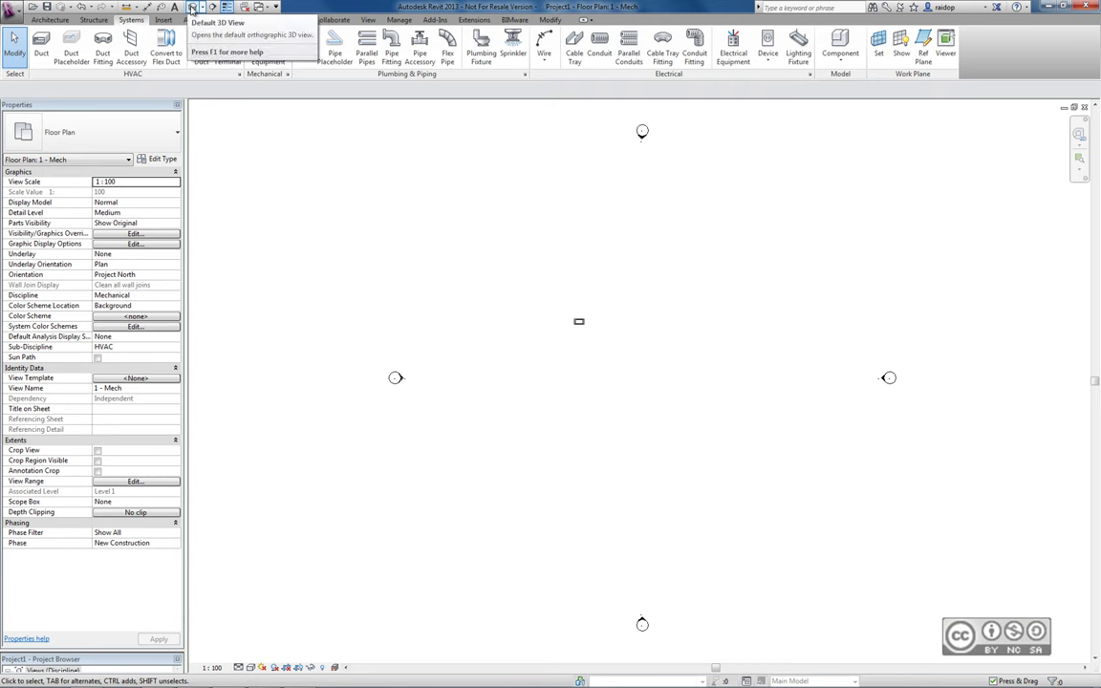
Step: In the default 3D view, set the unit's OsaPikkus to 1000 and OsaLaius to 400
left_click(191, 8)
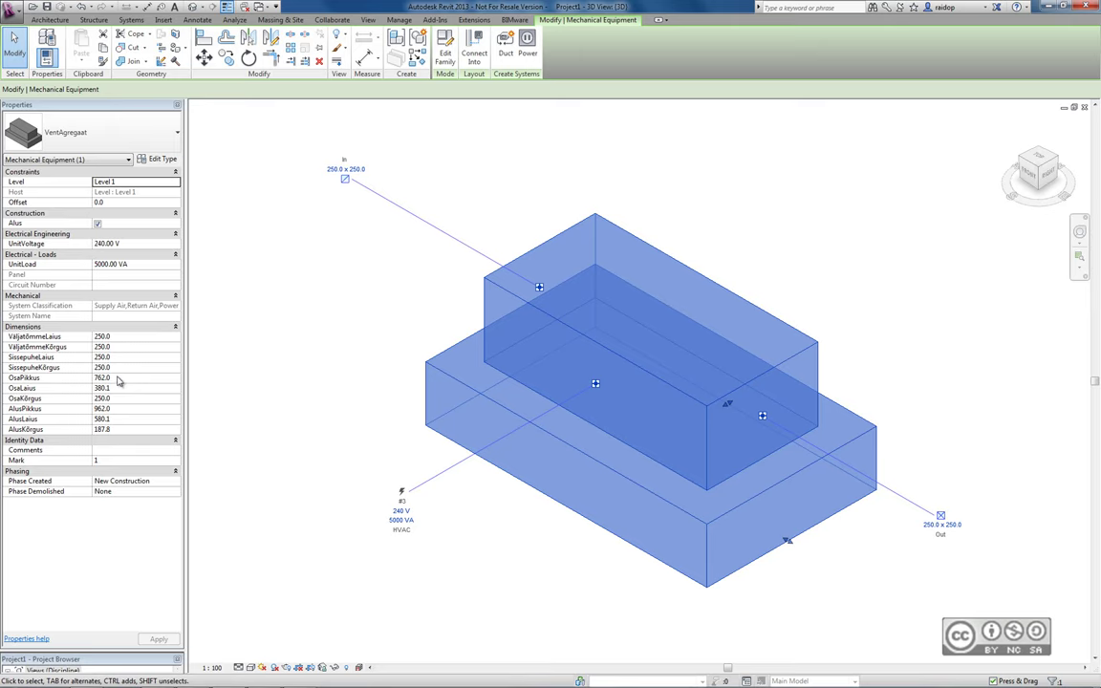
left_click(124, 379)
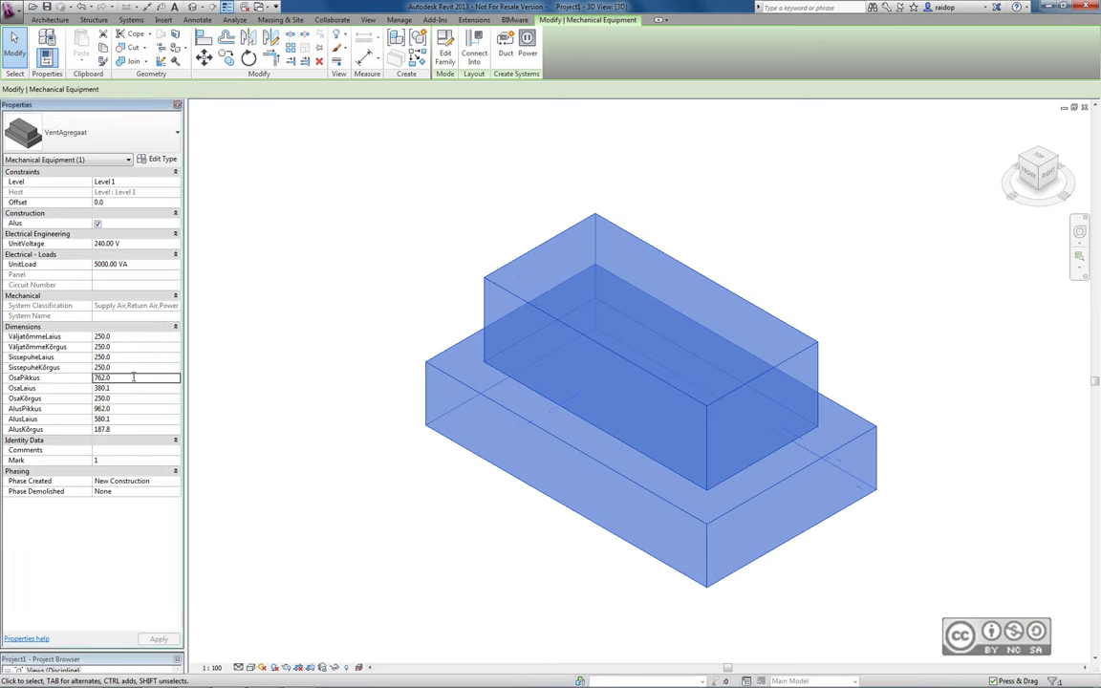
type("1000")
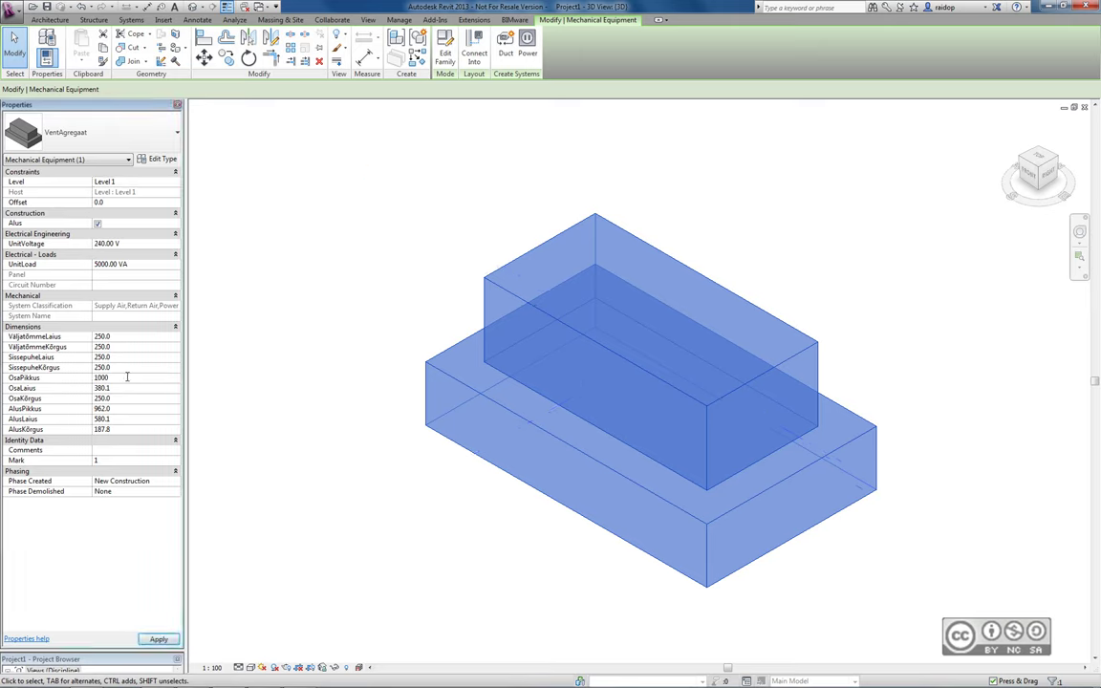
key("Return")
left_click(121, 388)
type("400")
key("Return")
left_click(156, 640)
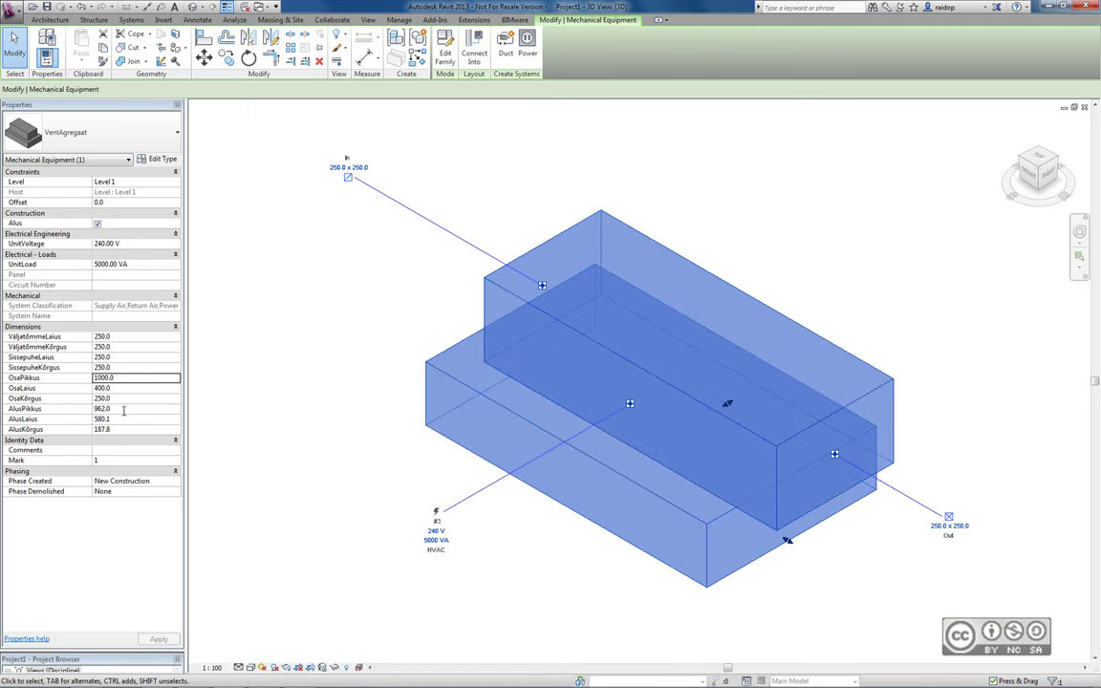
Step: Enlarge the unit's base to AlusPikkus 1200 and AlusLaius 800
left_click(125, 408)
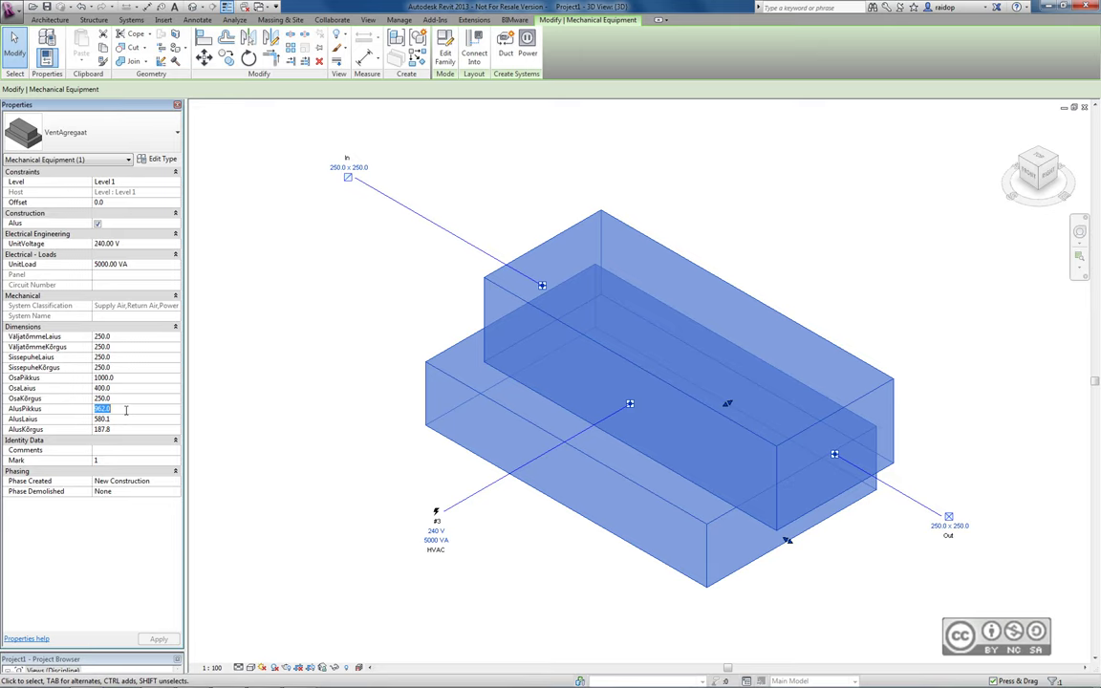
type("1200")
key("Return")
type("8")
key("Return")
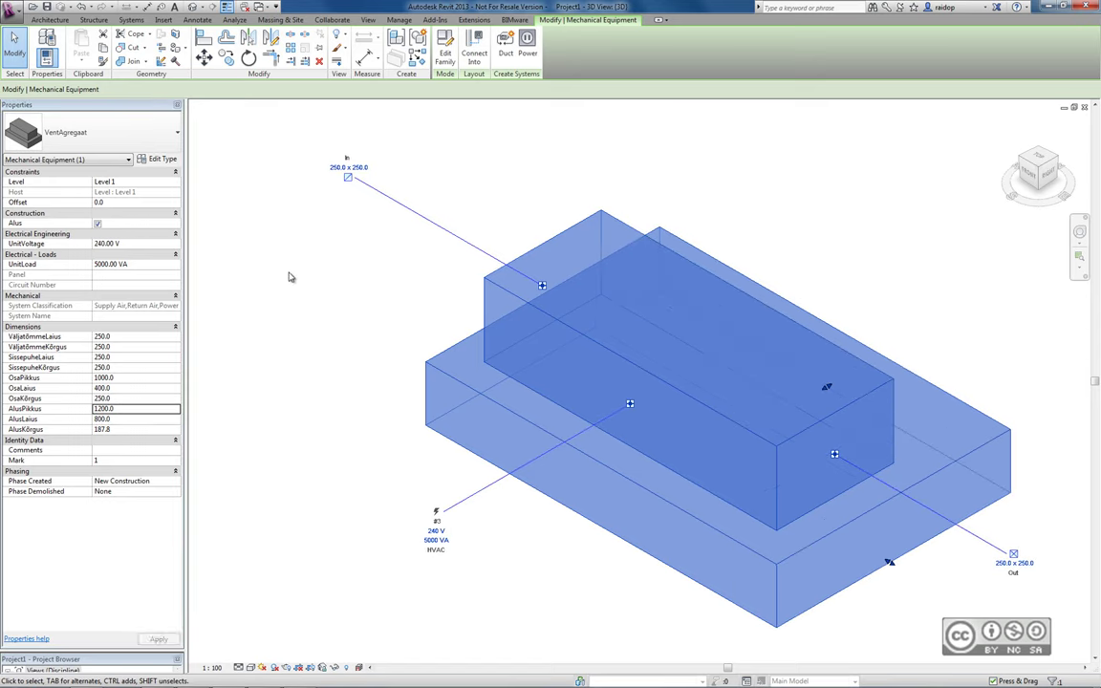
left_click(296, 279)
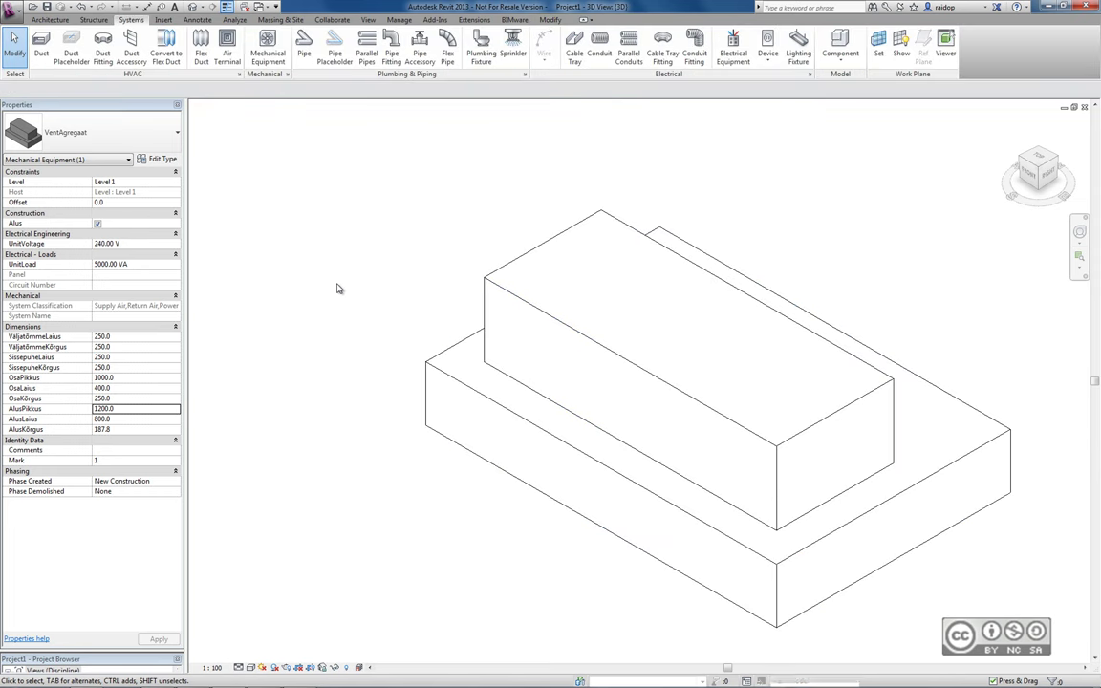
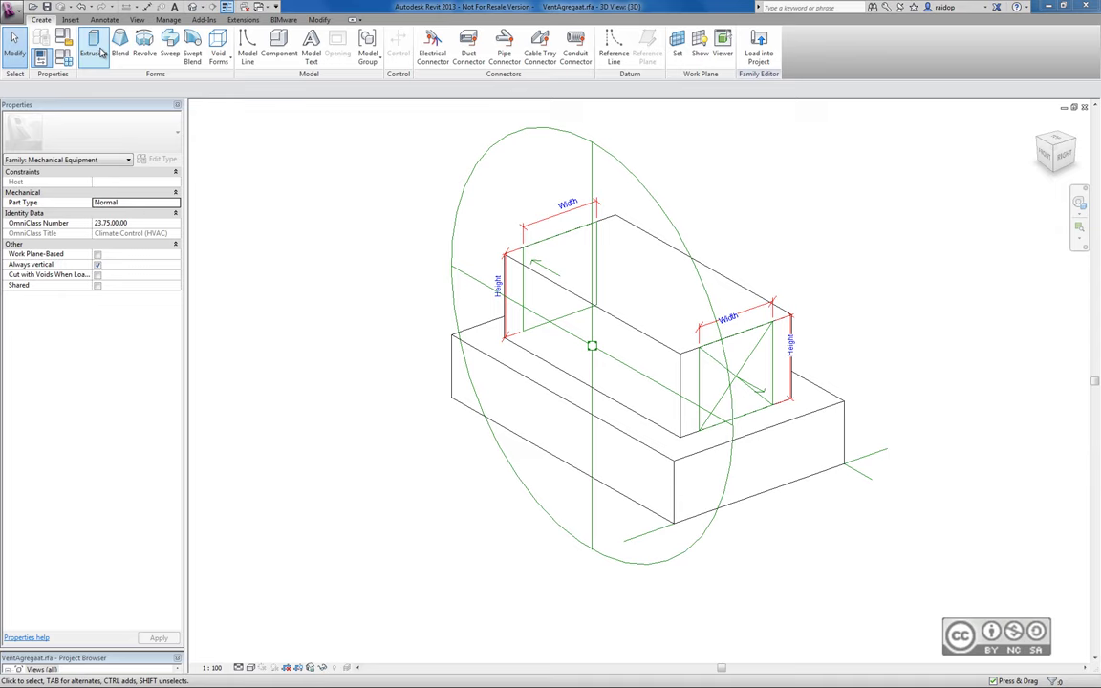
Step: In the Ref. Level floor plan, sketch a rectangular solid extrusion enclosing the whole ventilation unit
left_click_drag(92, 653, 92, 323)
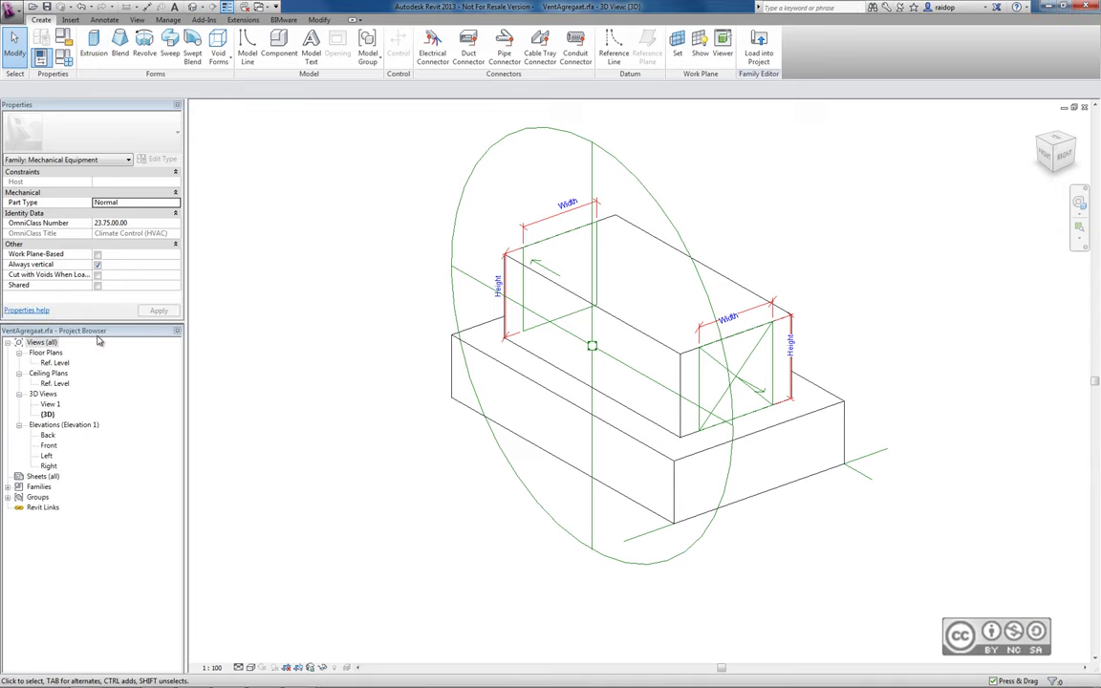
double_click(54, 363)
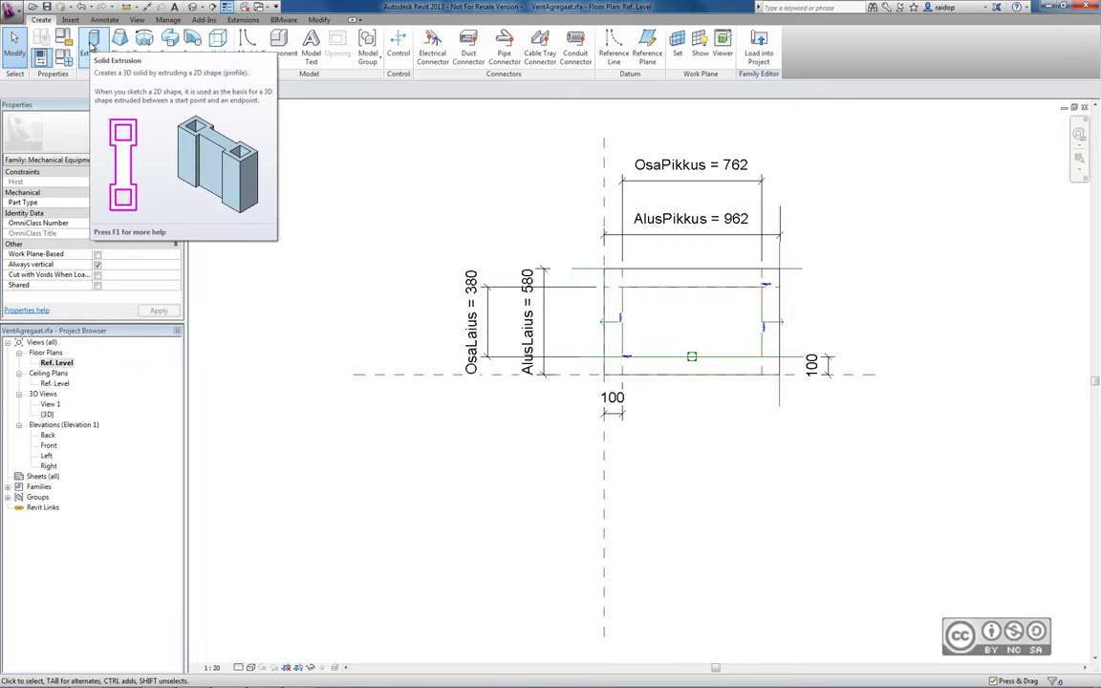
left_click(92, 45)
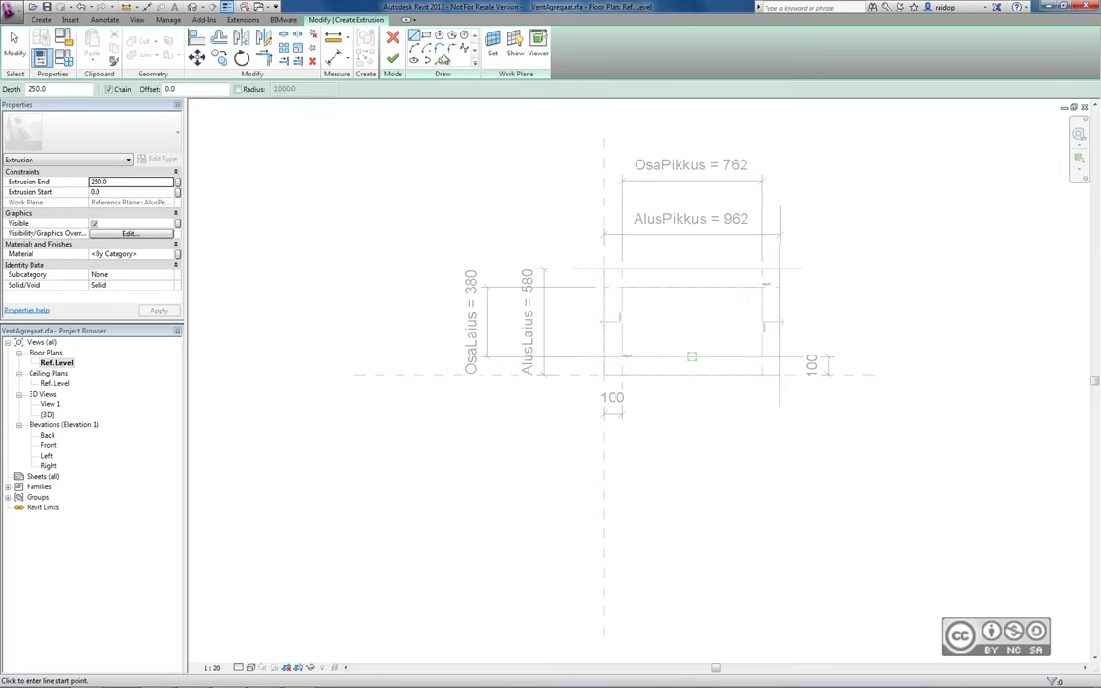
left_click(561, 246)
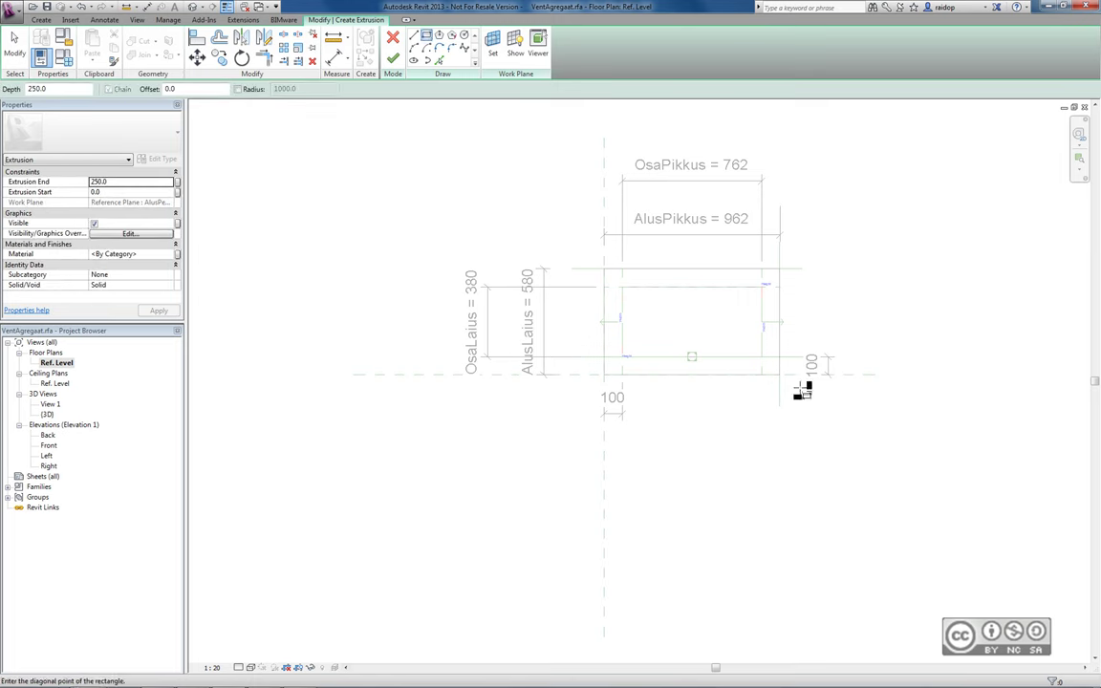
left_click(828, 405)
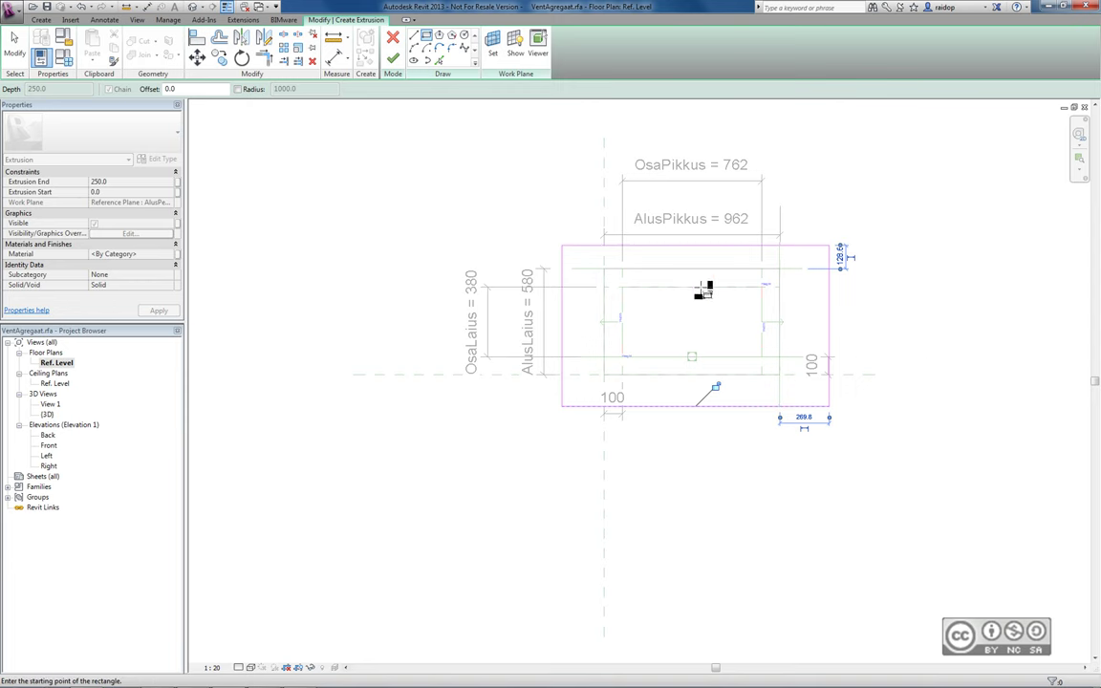
left_click(392, 60)
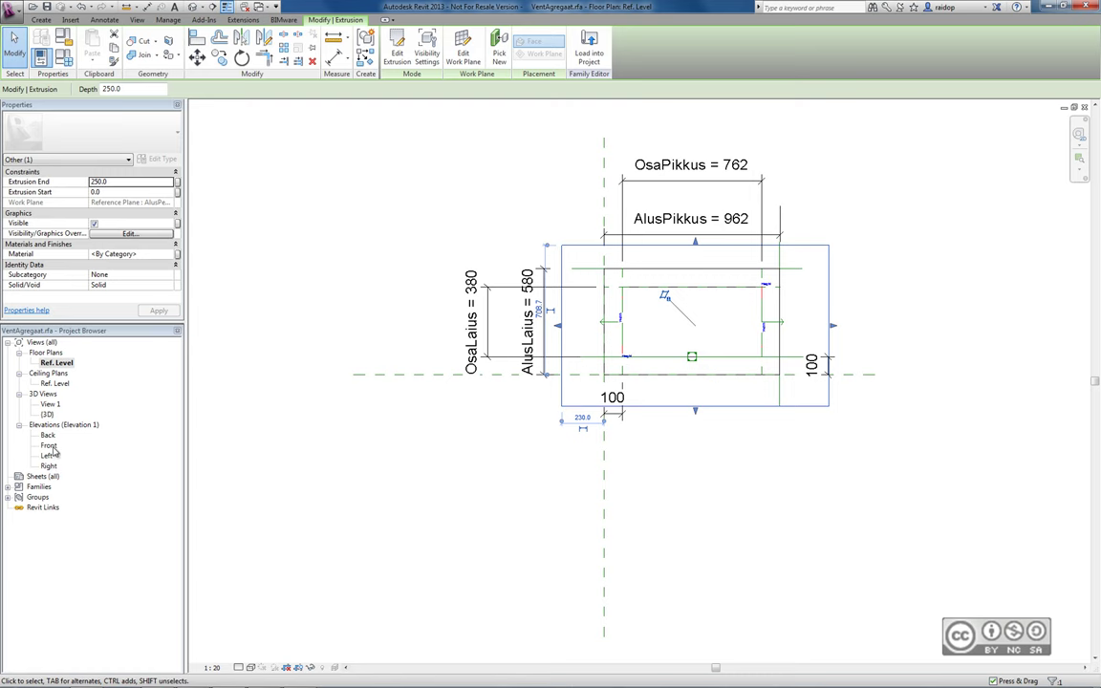
Step: In the Front elevation, align the box's bottom to Ref. Level and raise its top above the unit
double_click(53, 449)
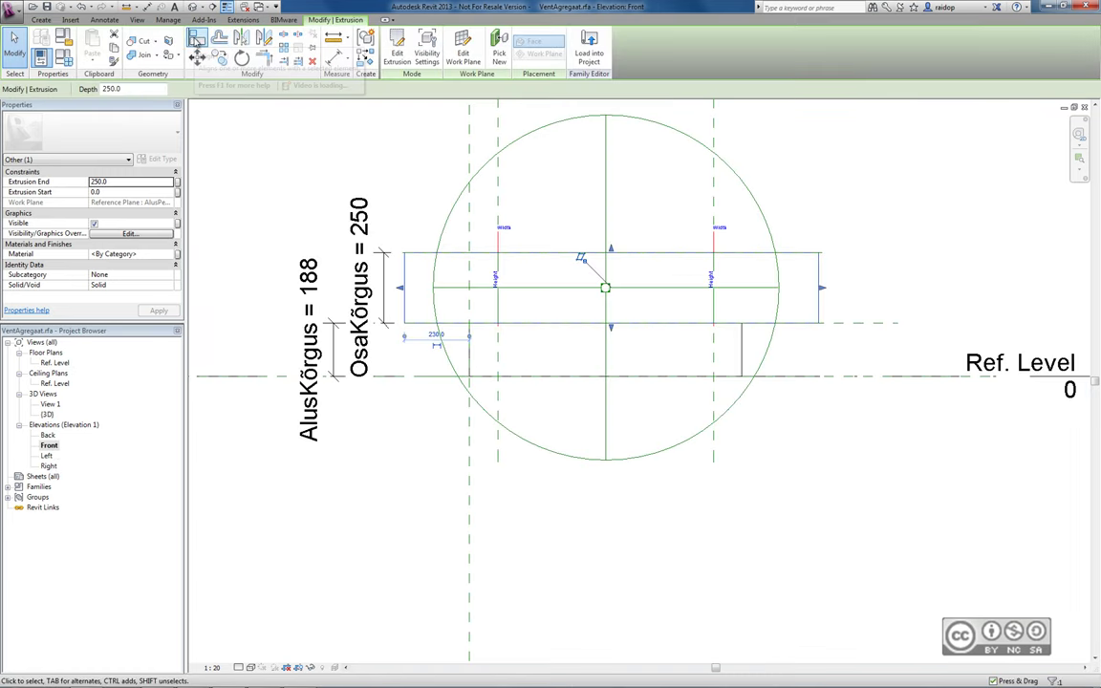
left_click(195, 38)
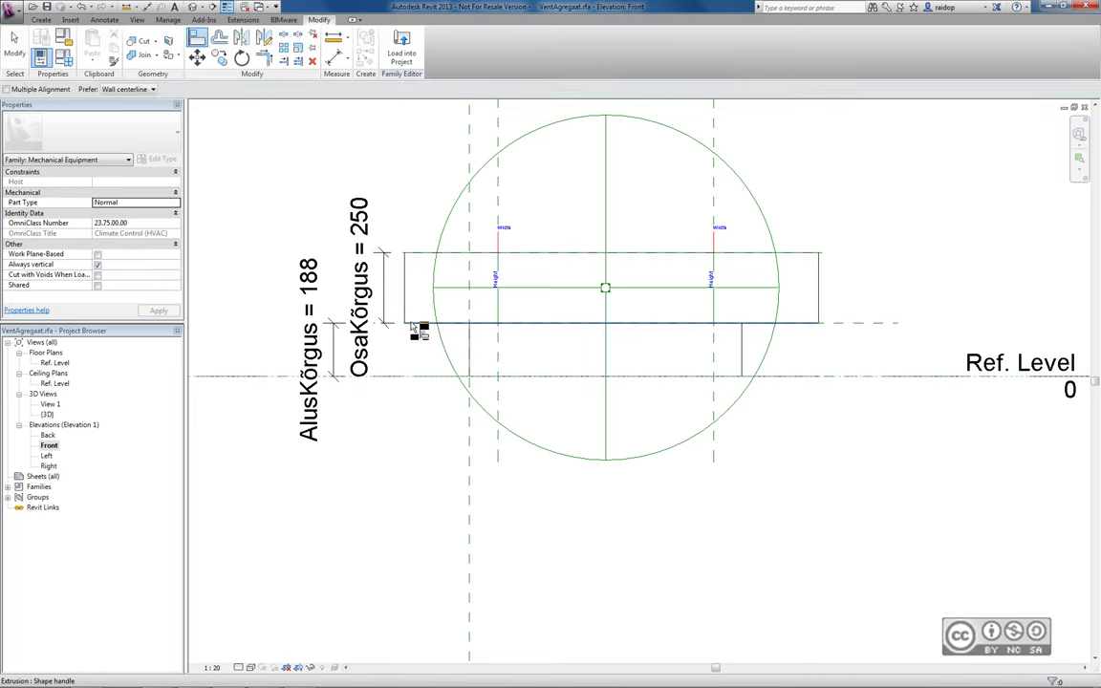
left_click(418, 375)
left_click(810, 322)
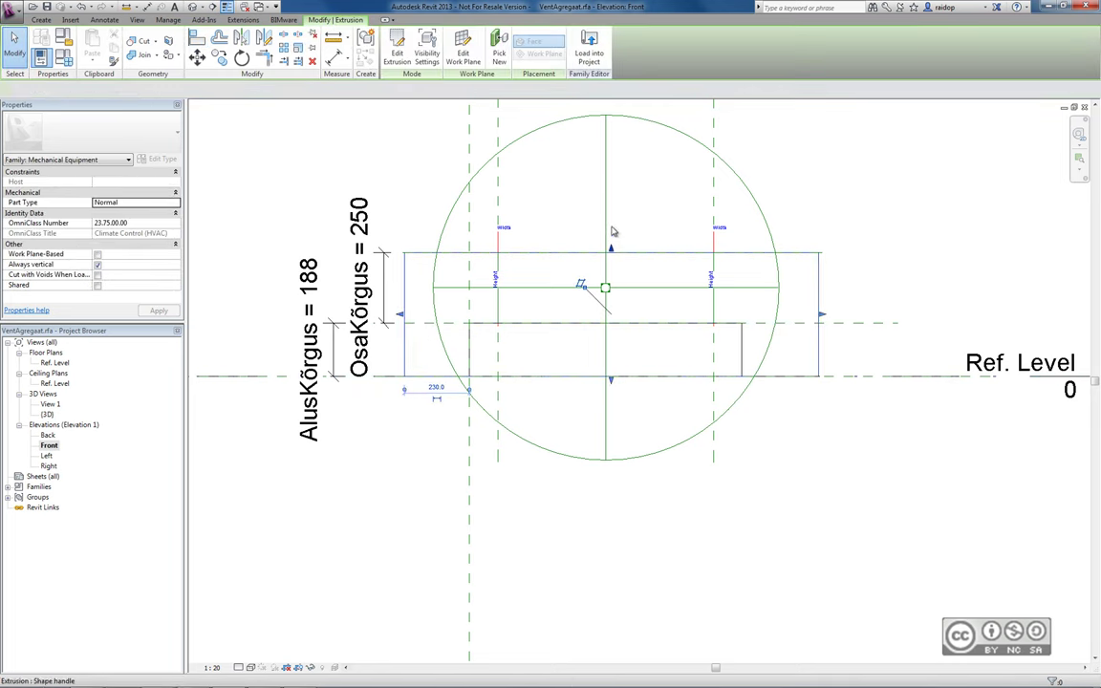
left_click_drag(610, 246, 610, 197)
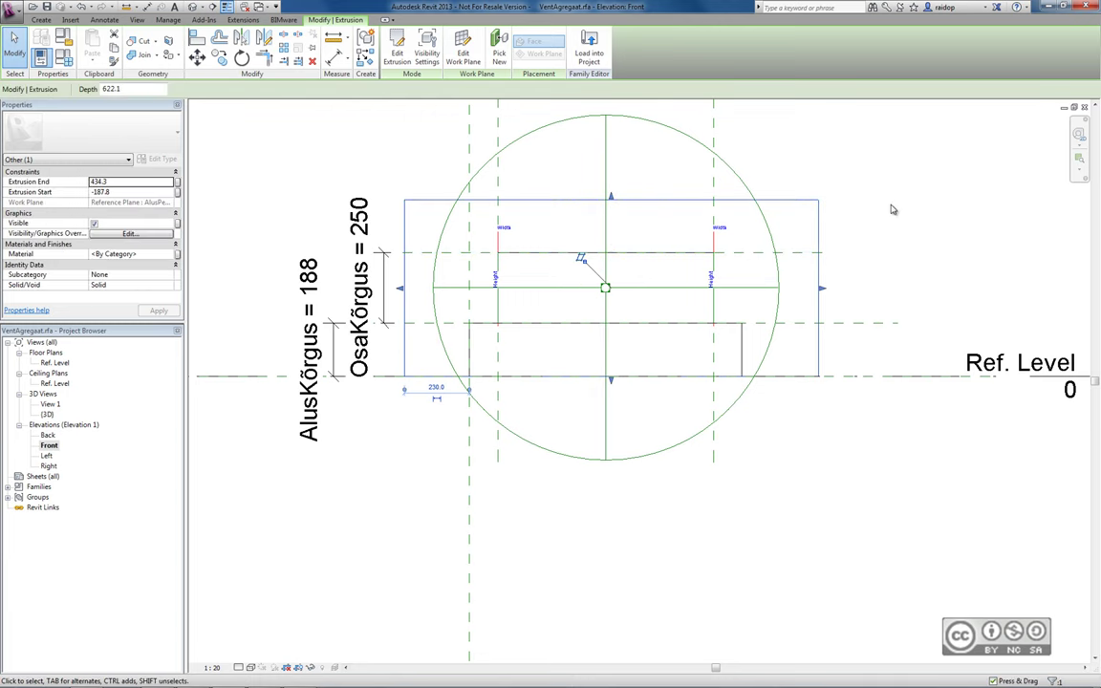
key("Escape")
Step: Switch to the 3D view and select the new extrusion box
key("3")
key("d")
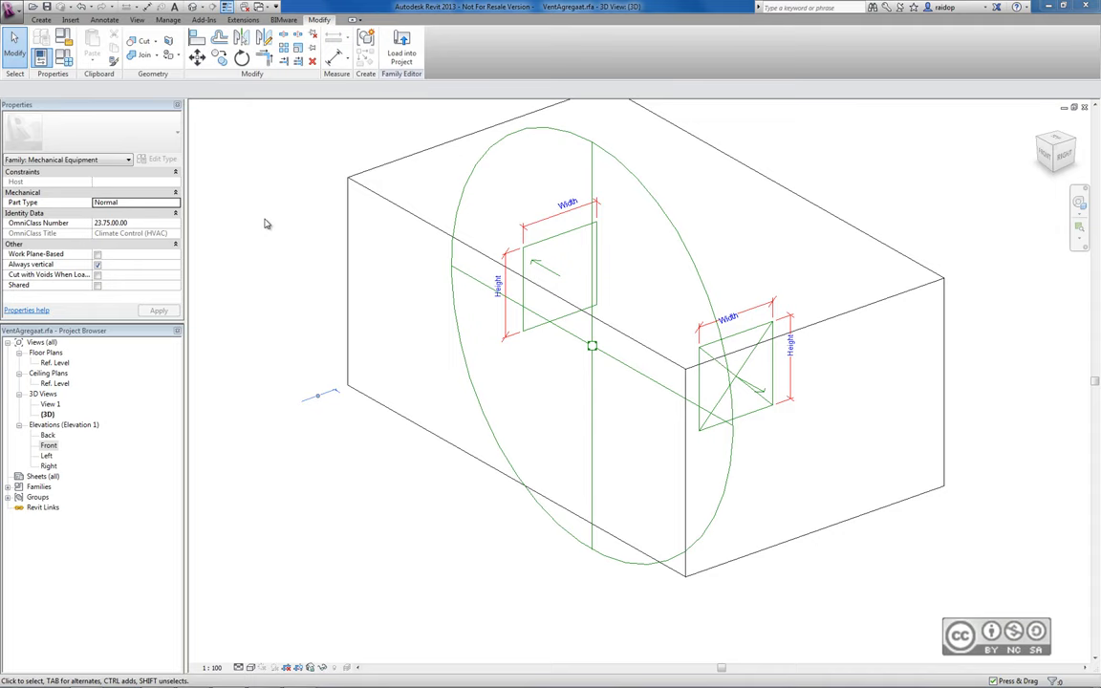
left_click(367, 195)
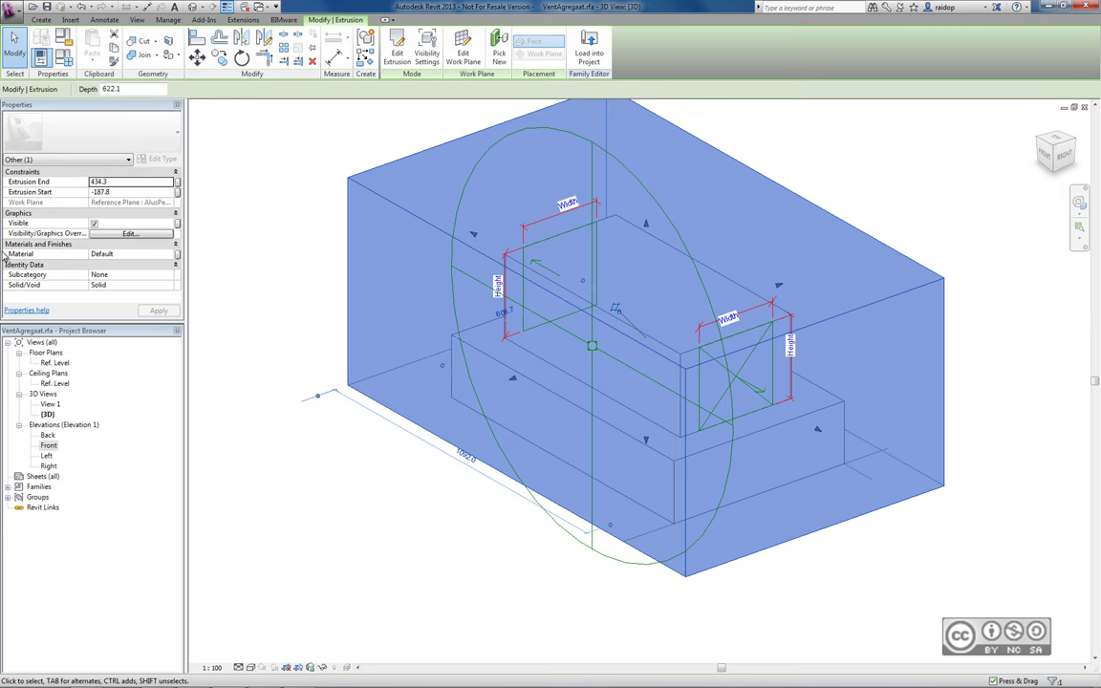
Step: Add the Air material from the library, make it fully transparent, and assign it to the box
left_click(143, 253)
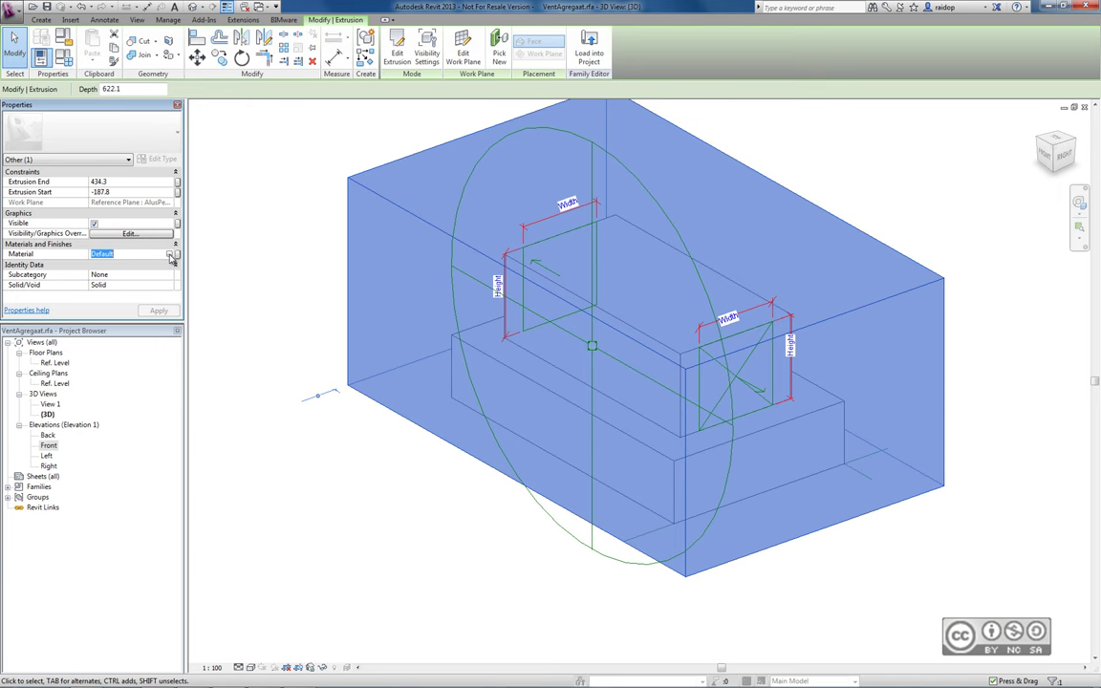
left_click(170, 256)
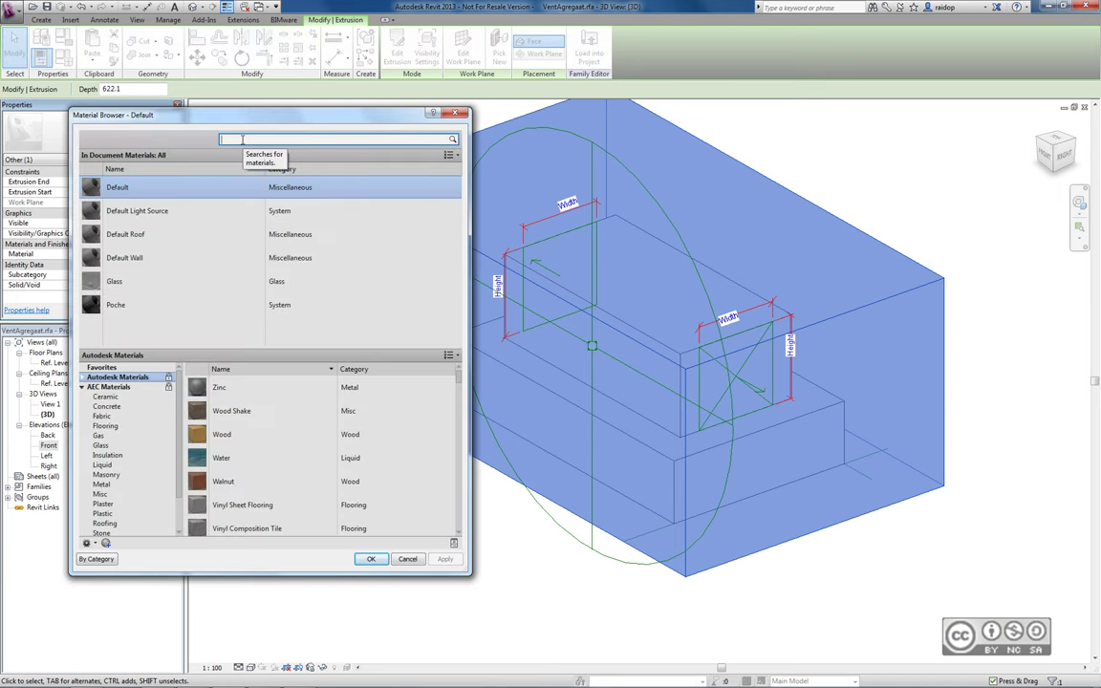
left_click(238, 139)
type("Air")
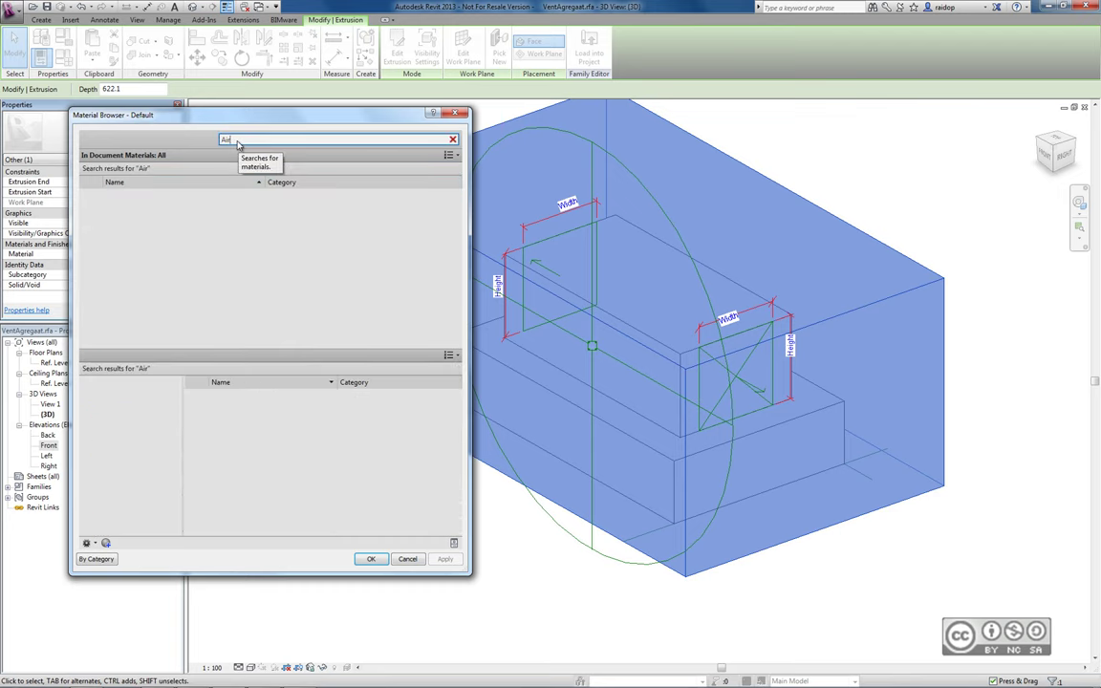
scroll(203, 516, "down", 2)
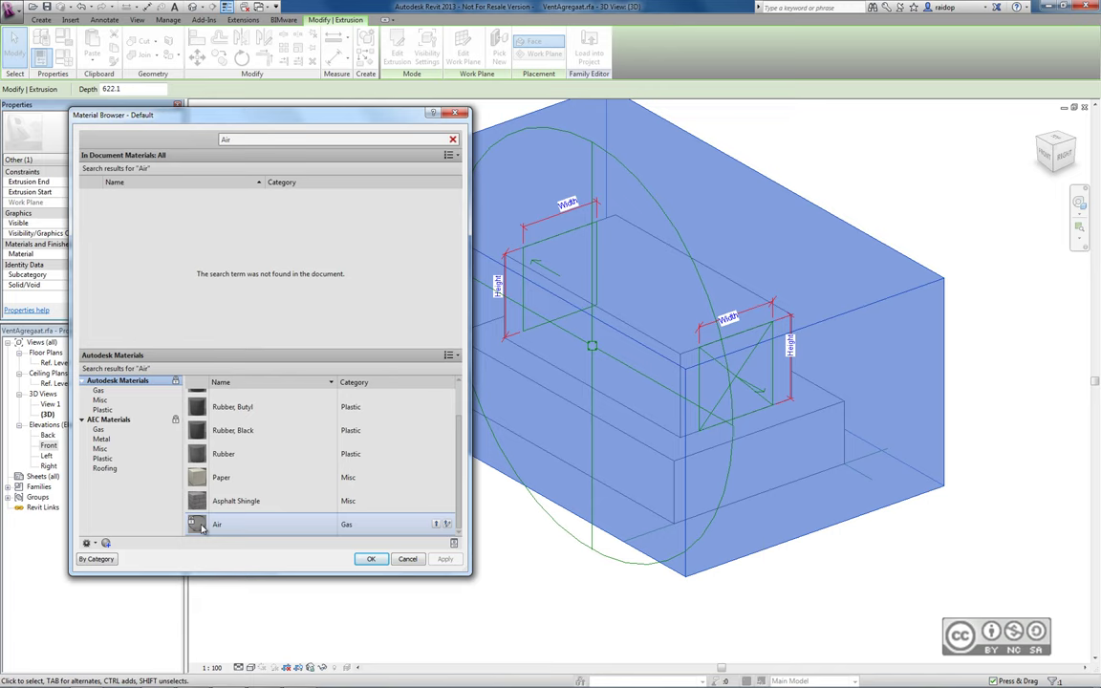
left_click(196, 524)
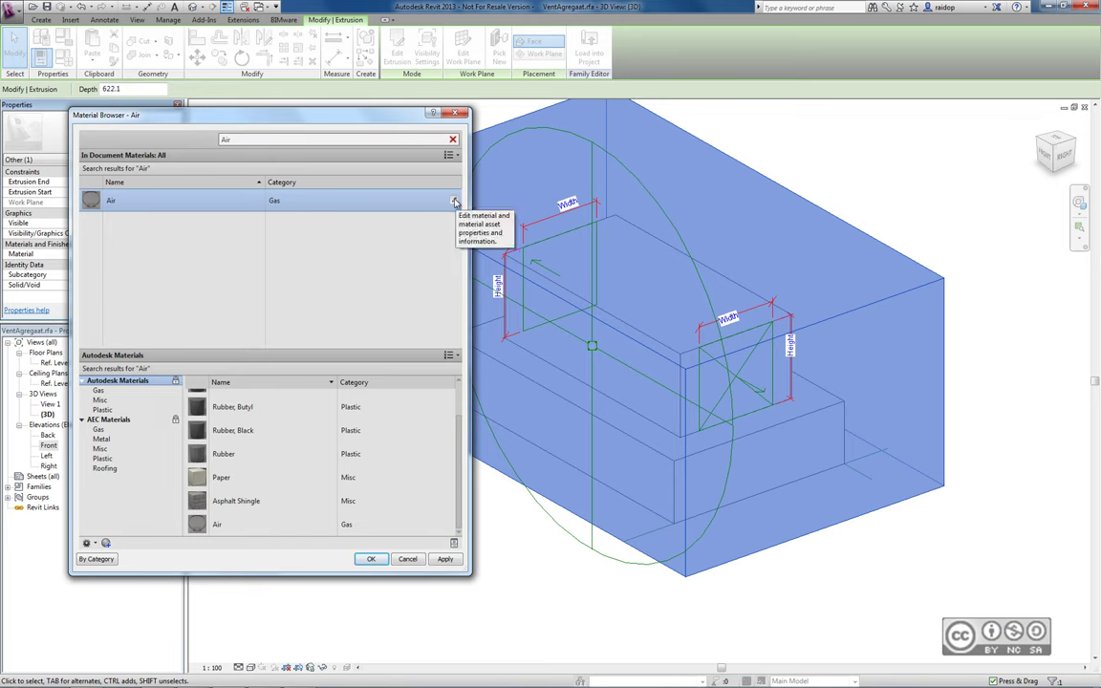
left_click(454, 202)
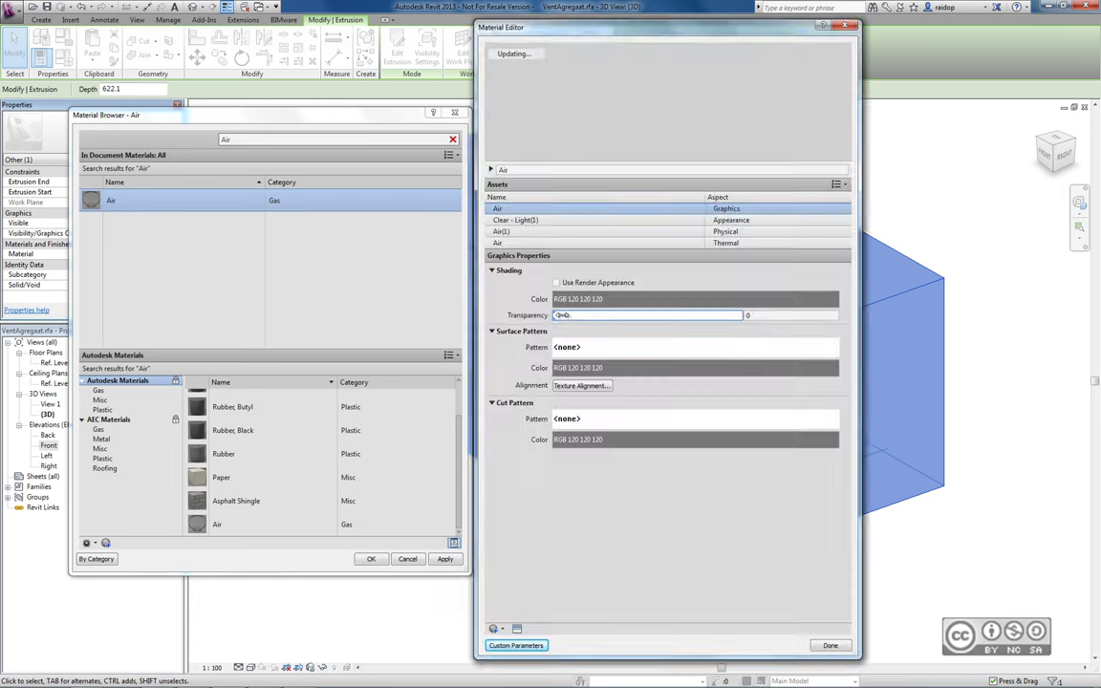
left_click_drag(552, 317, 754, 320)
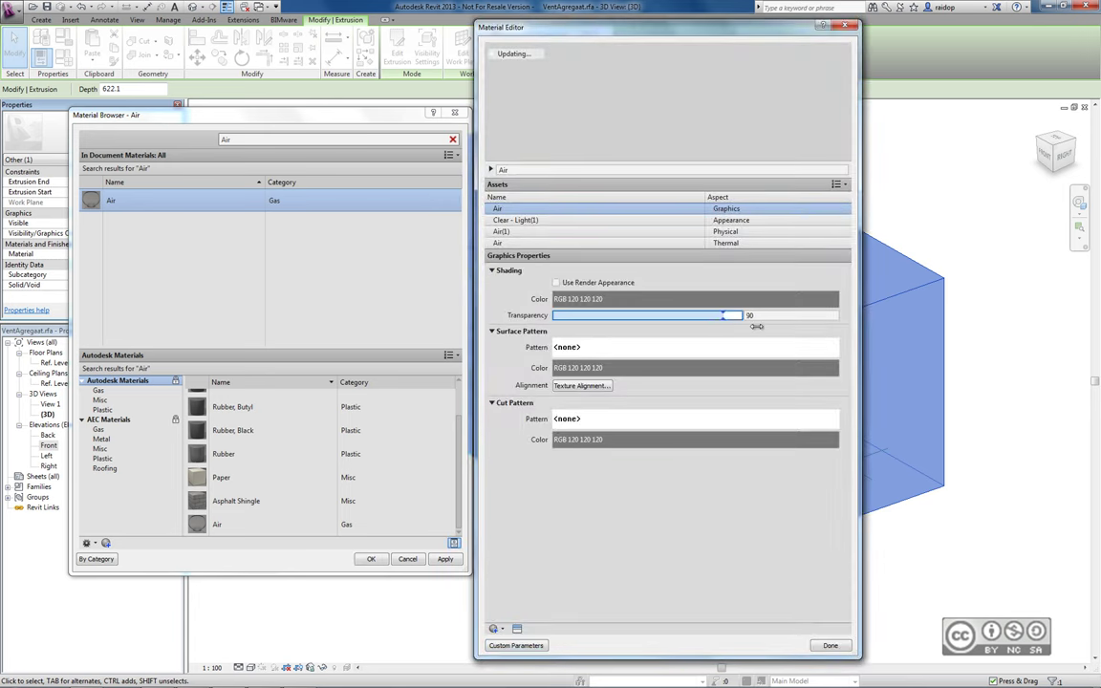
left_click(829, 644)
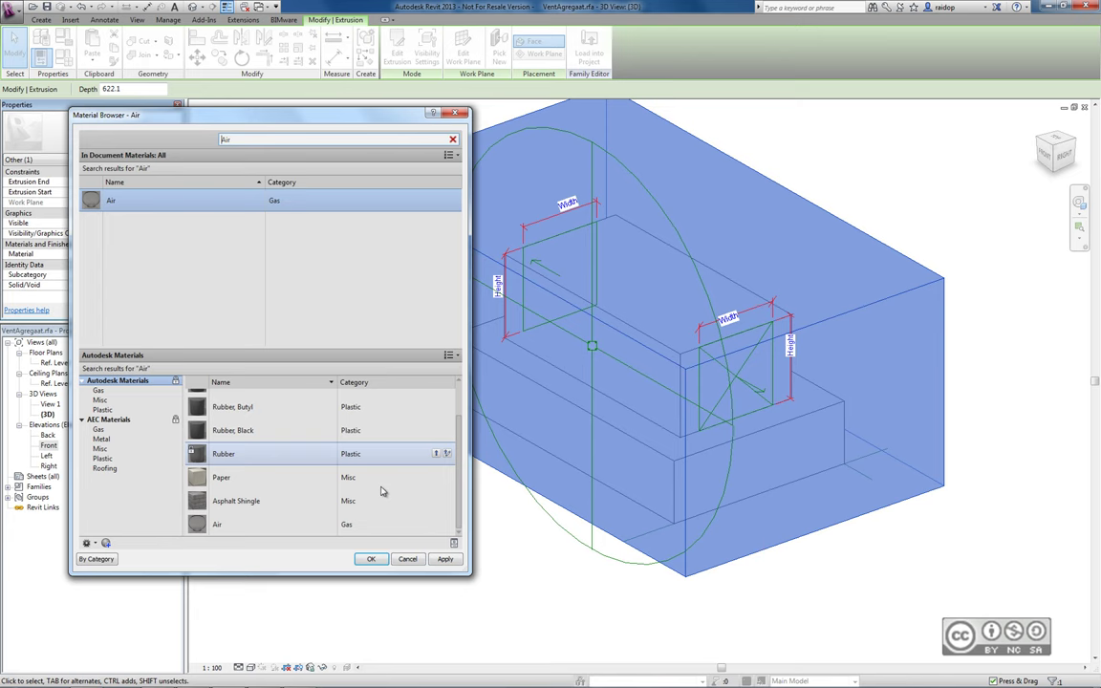
left_click(371, 558)
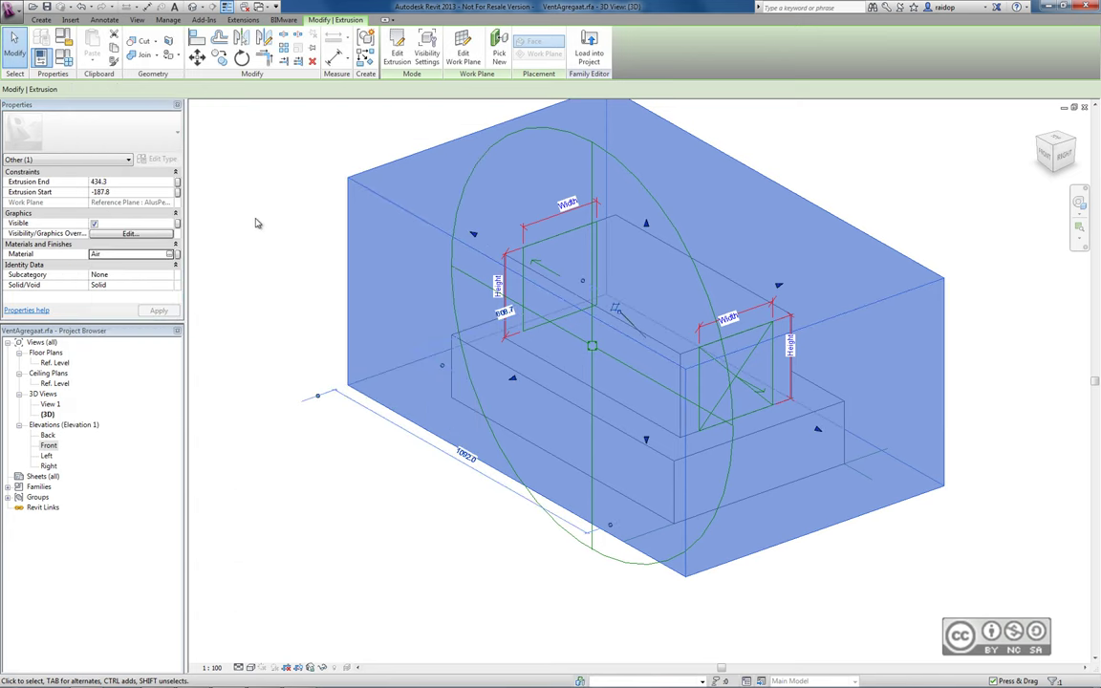
Step: Reselect the outer clearance box and open its Subcategory choice in Properties
left_click(265, 315)
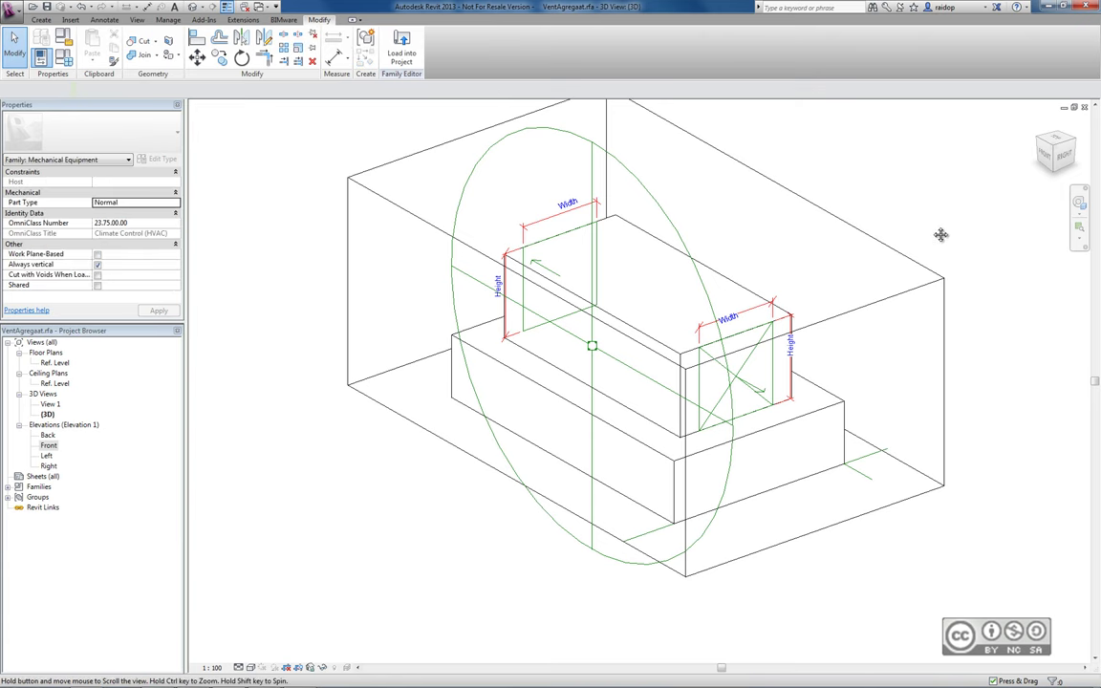
middle_click_drag(941, 233, 919, 269)
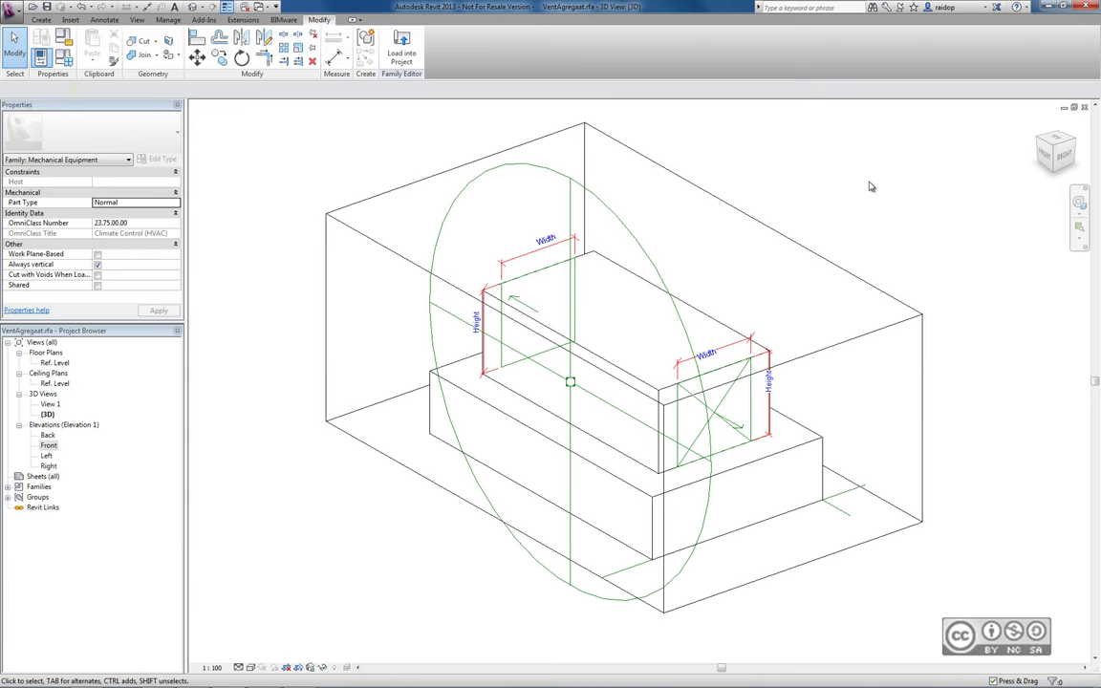
left_click(786, 237)
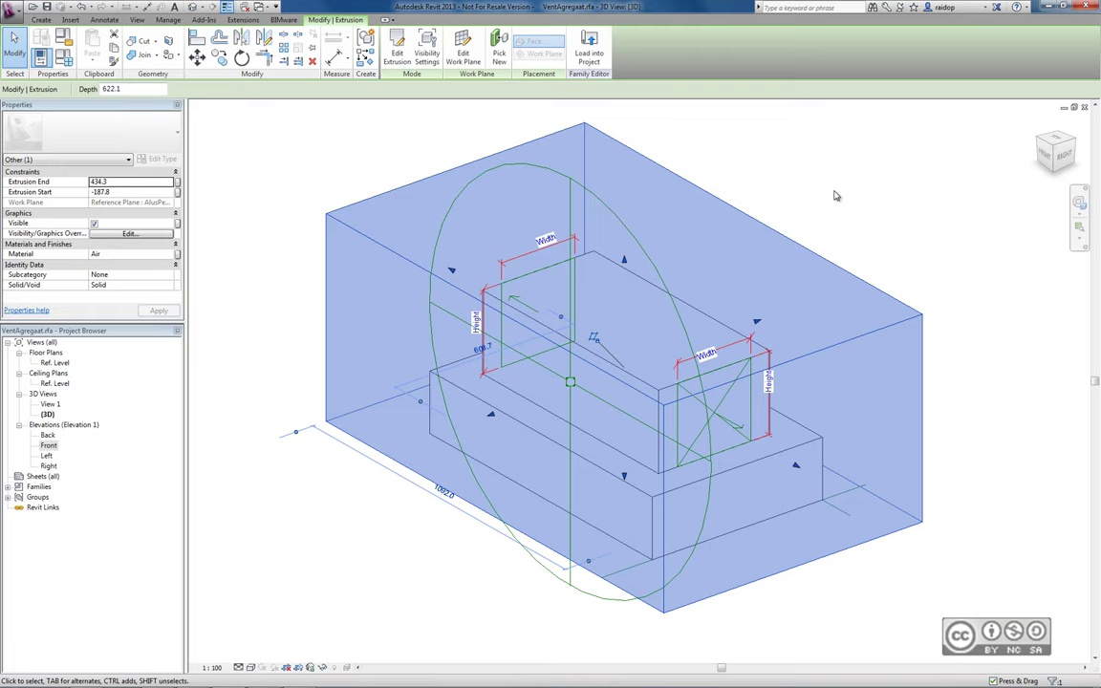
left_click(135, 275)
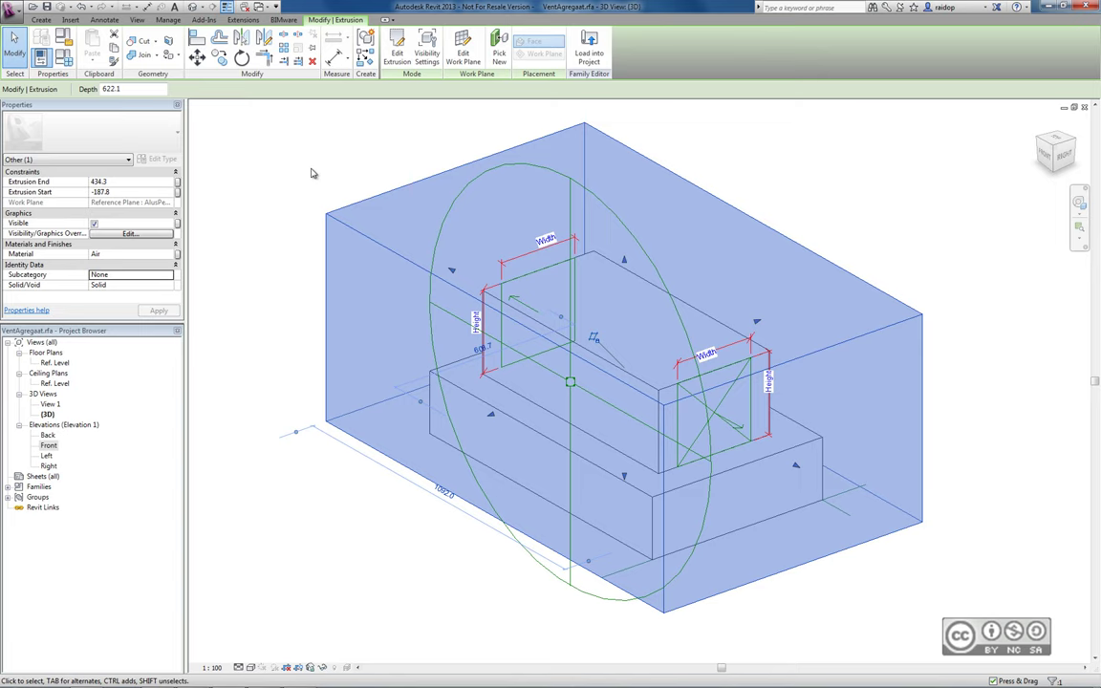
Step: Add a VabaRuum subcategory under Mechanical Equipment with blue line colour RGB 000-128-192
left_click(169, 20)
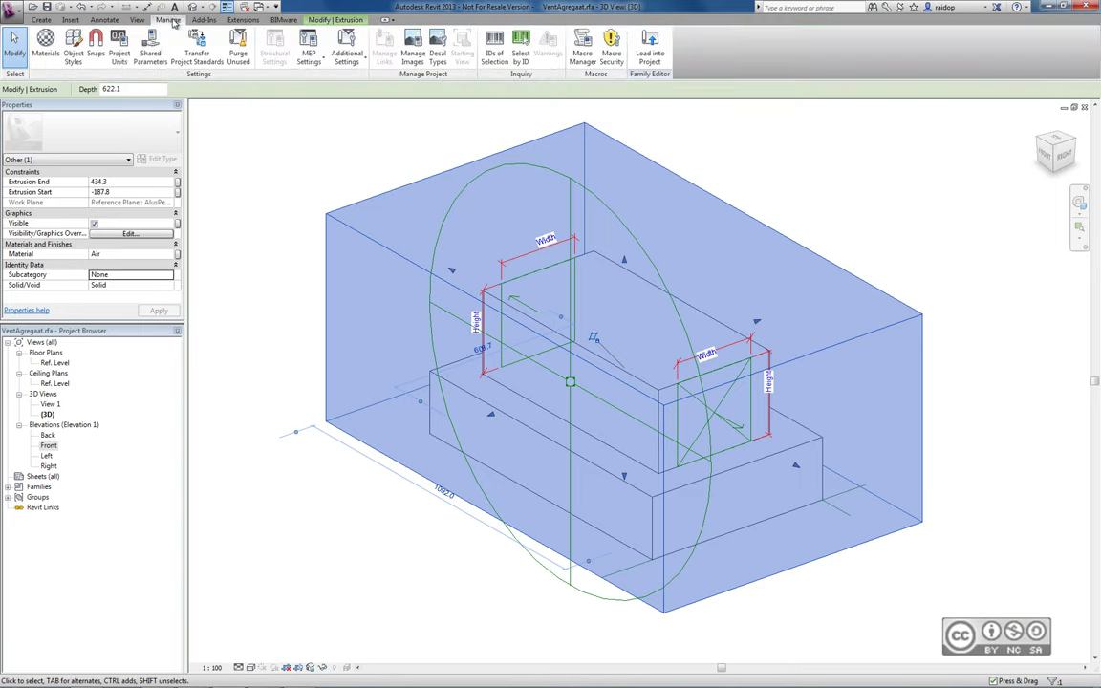
left_click(73, 48)
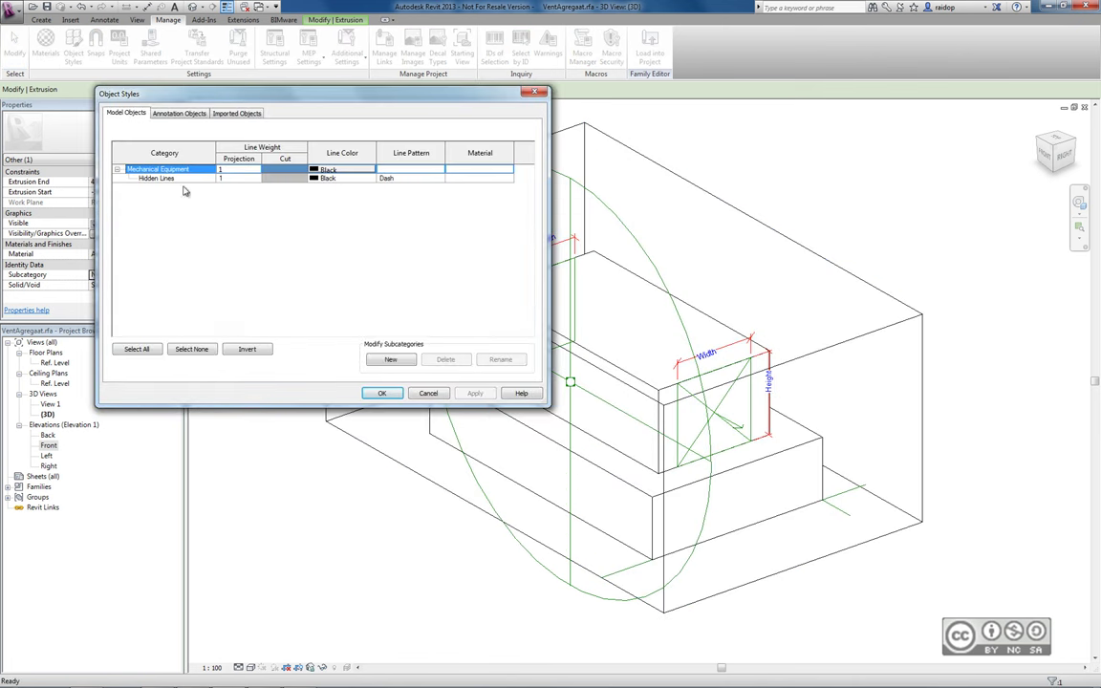
left_click(403, 360)
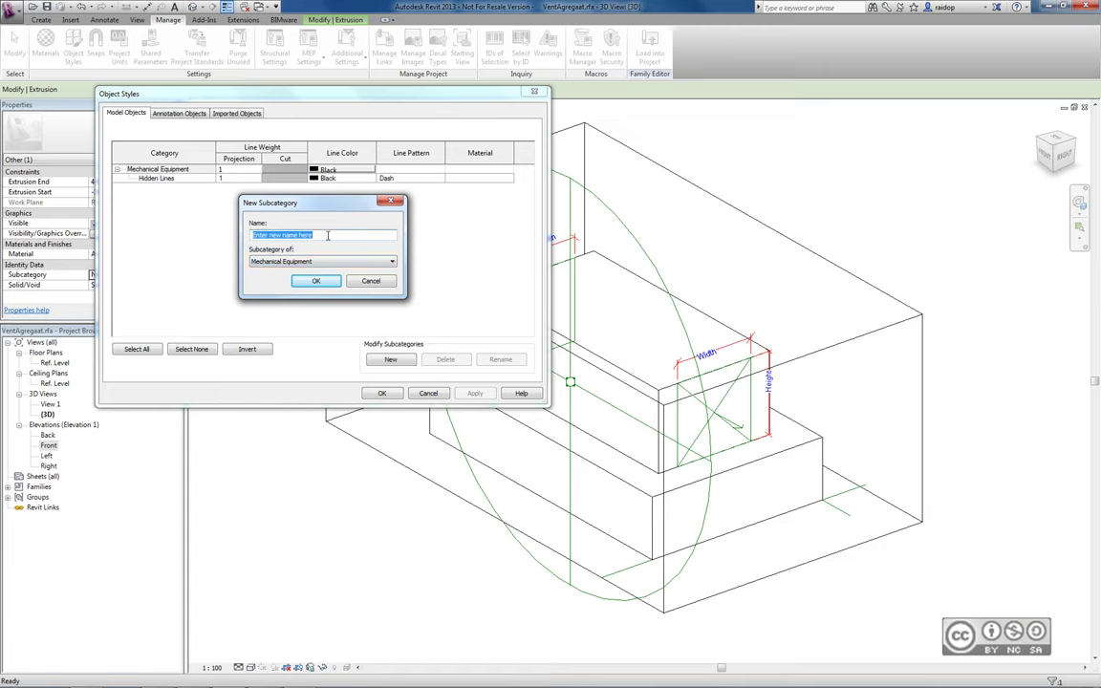
type("Va")
type("m")
left_click(315, 280)
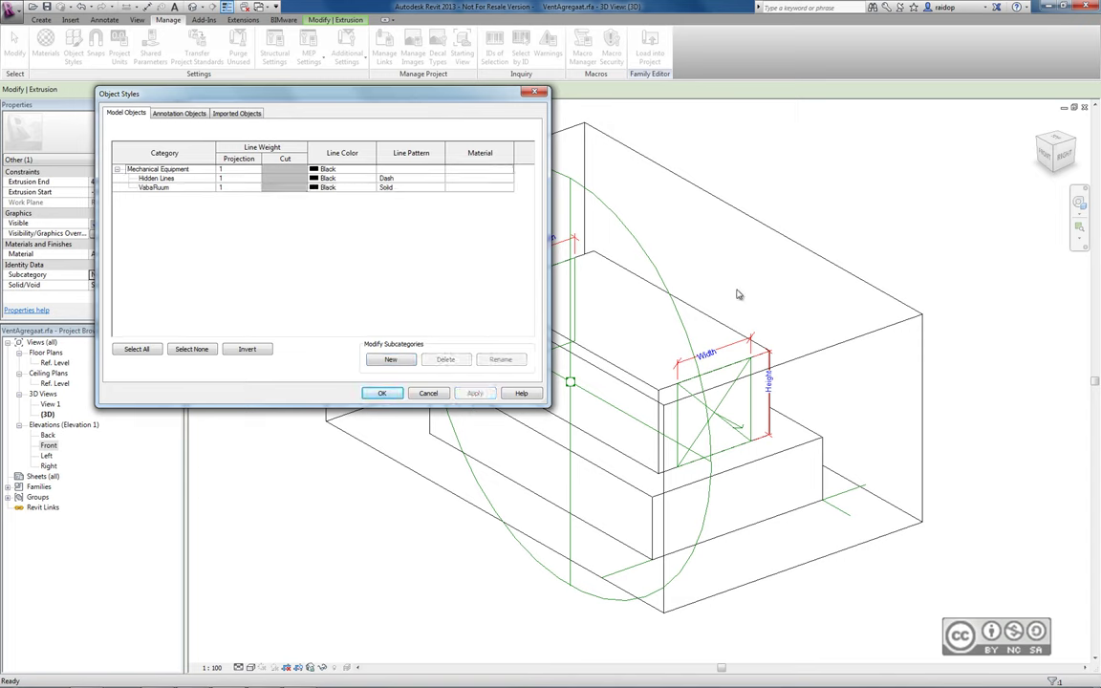
left_click(316, 189)
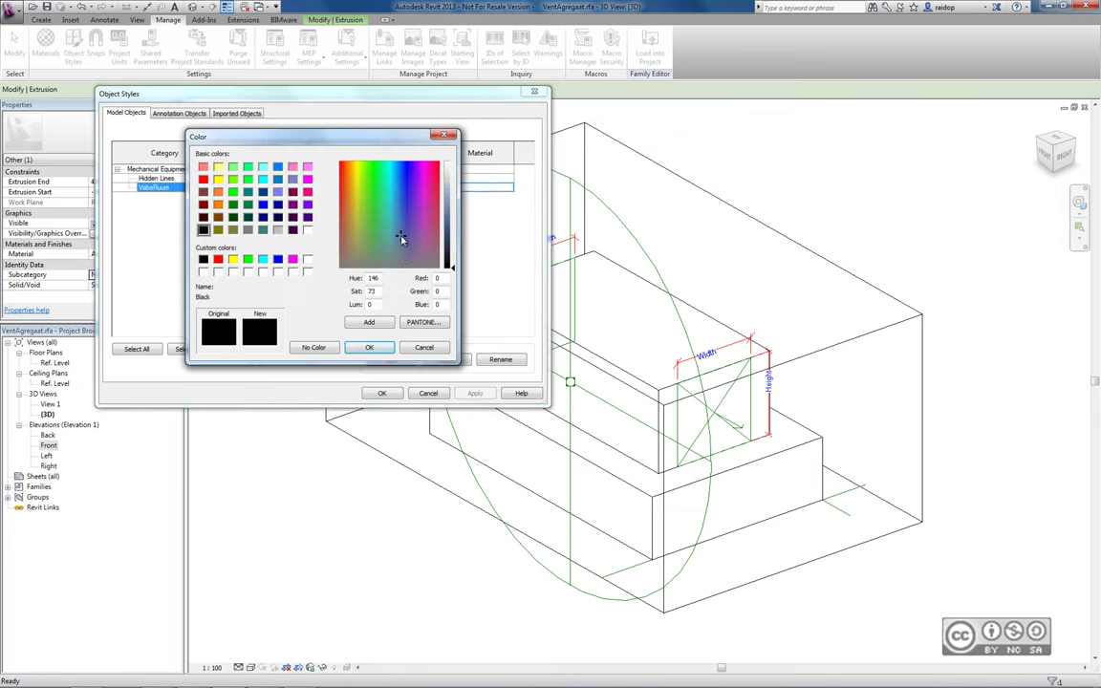
left_click(277, 179)
left_click(370, 348)
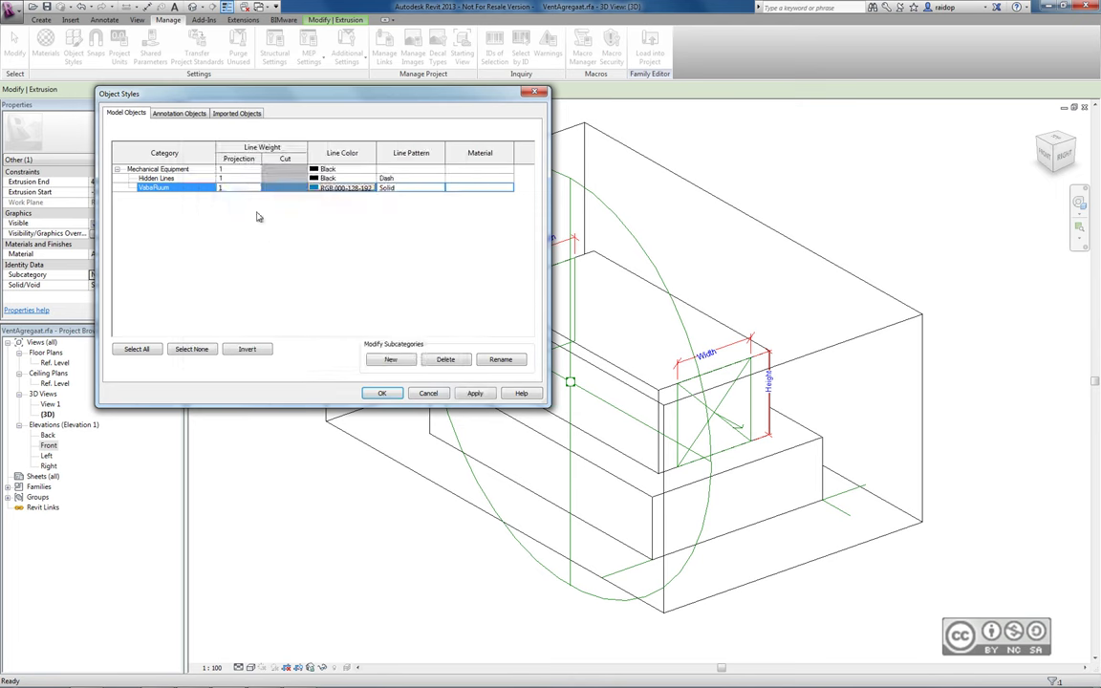
left_click(383, 392)
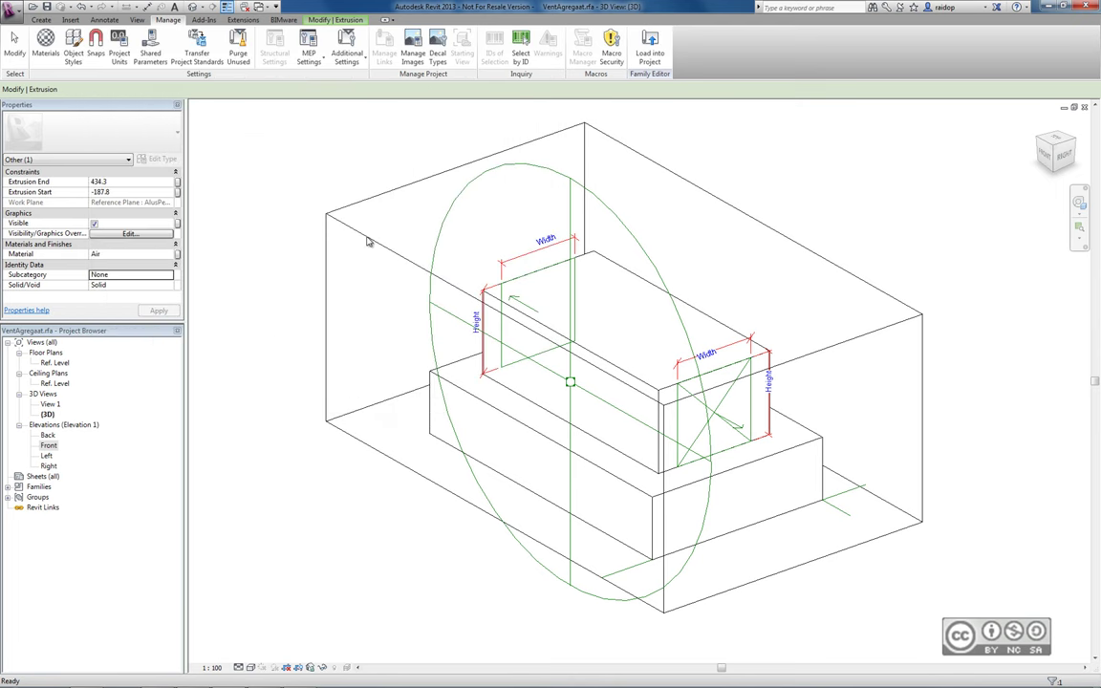
Step: Set the clearance extrusion's Subcategory to VabaRuum and deselect it to show its blue edges
left_click(369, 244)
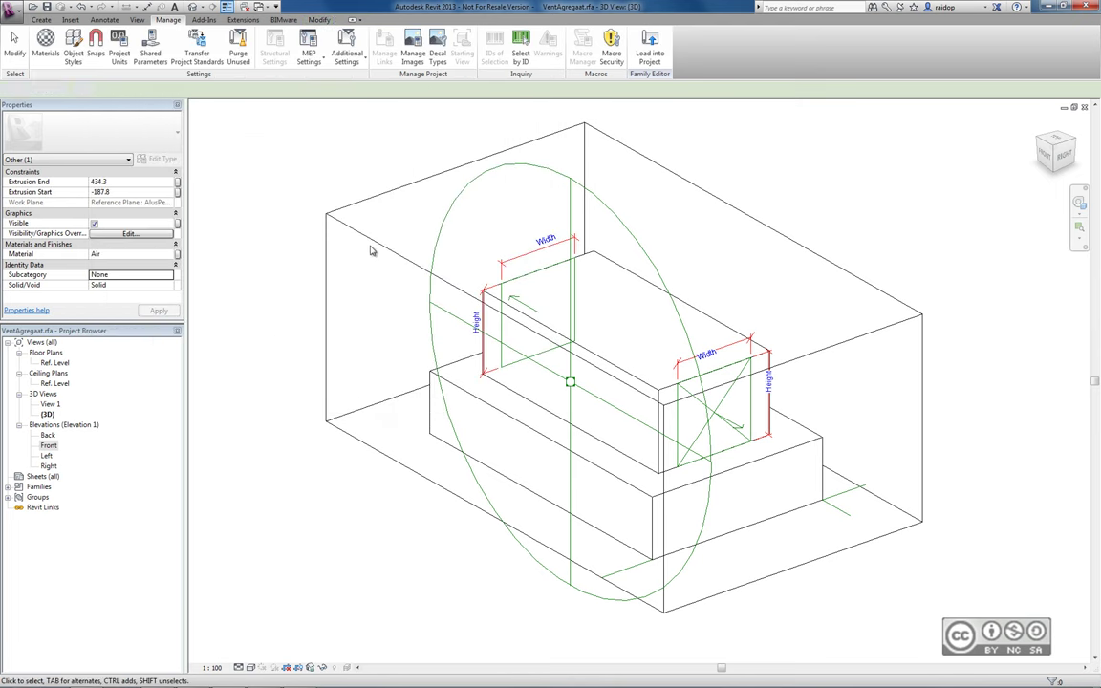
left_click(326, 214)
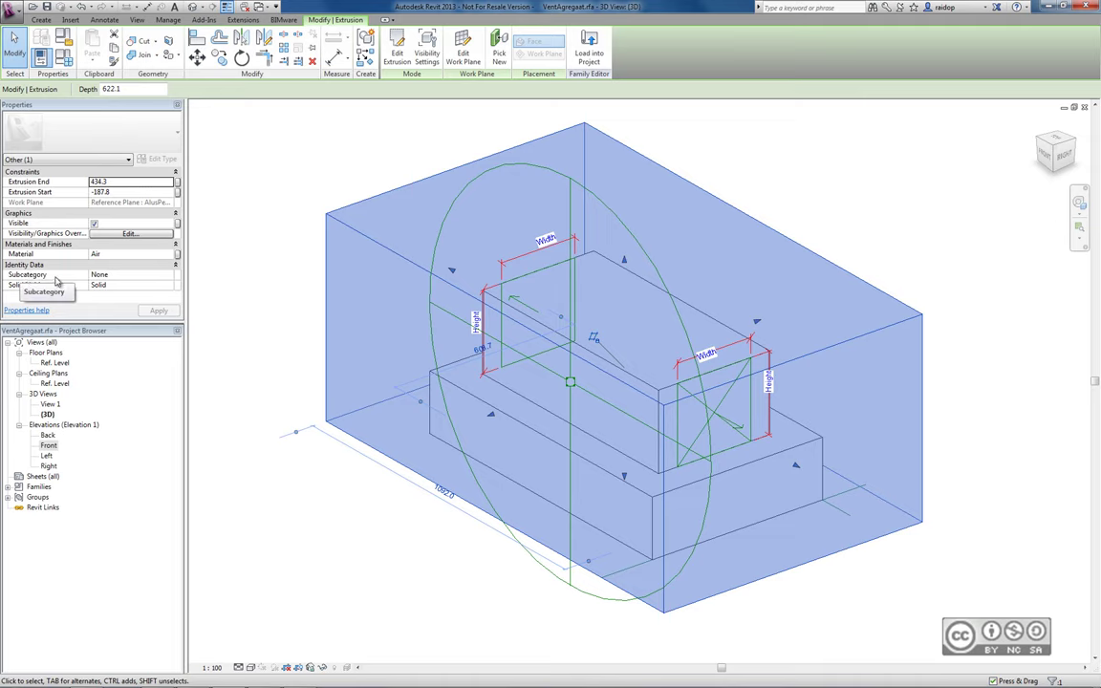
left_click(99, 274)
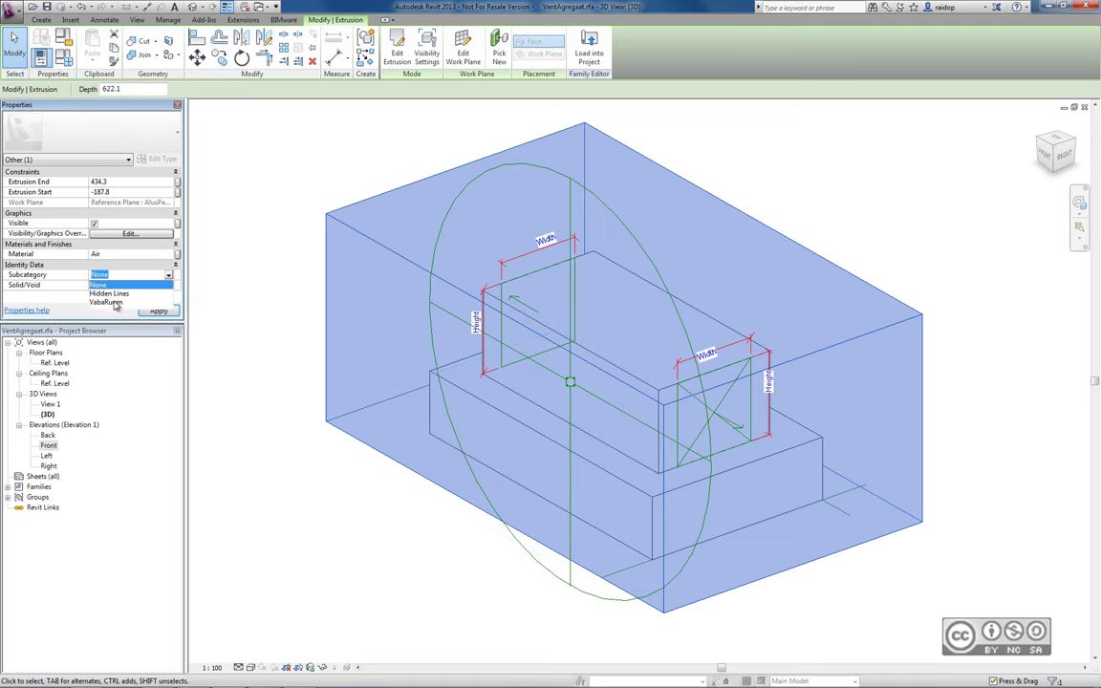
left_click(100, 277)
left_click(229, 206)
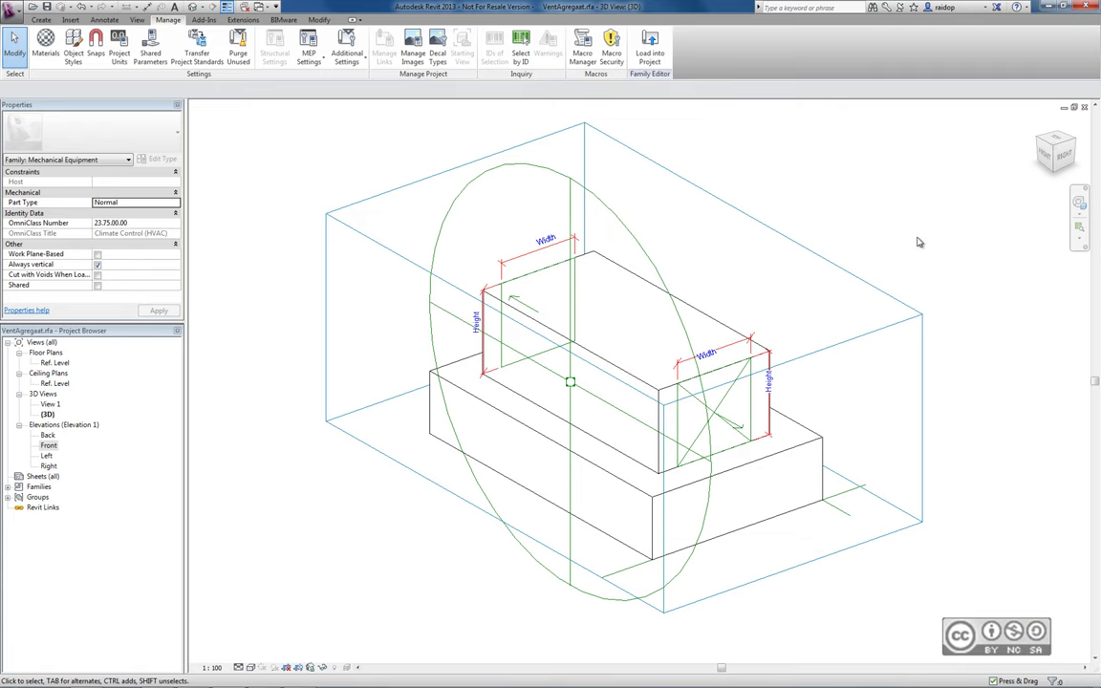
Step: Uncheck VabaRuum in the Ref. Level plan's Visibility/Graphics settings, then return to the 3D view
key("ctrl+Tab")
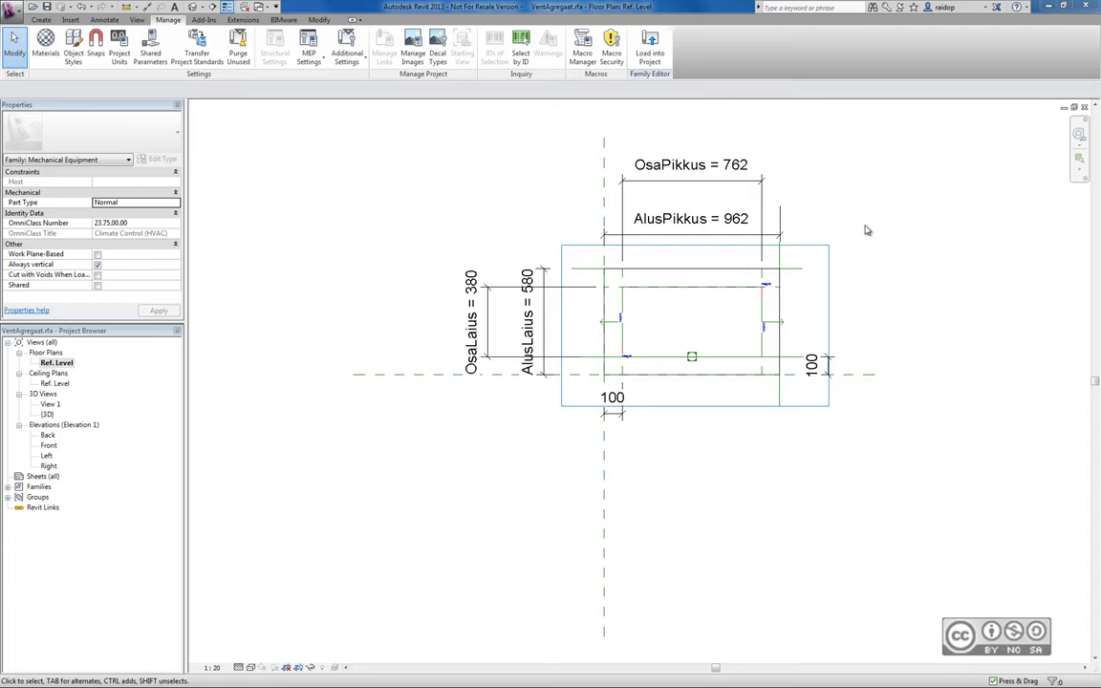
left_click(41, 19)
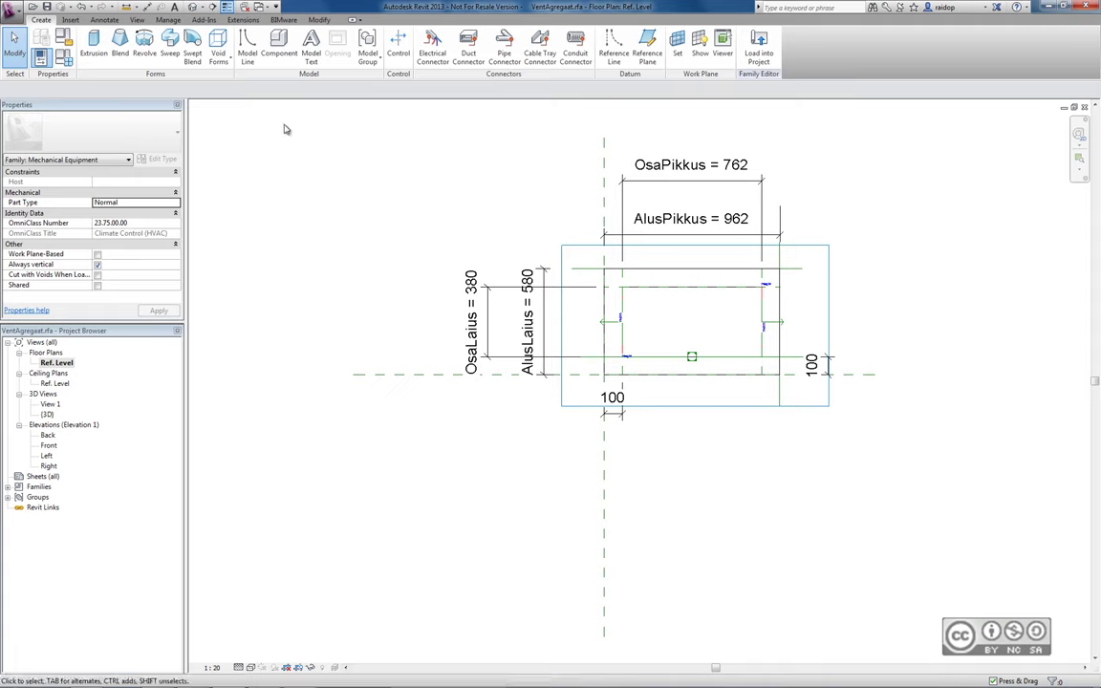
left_click(133, 19)
left_click(45, 46)
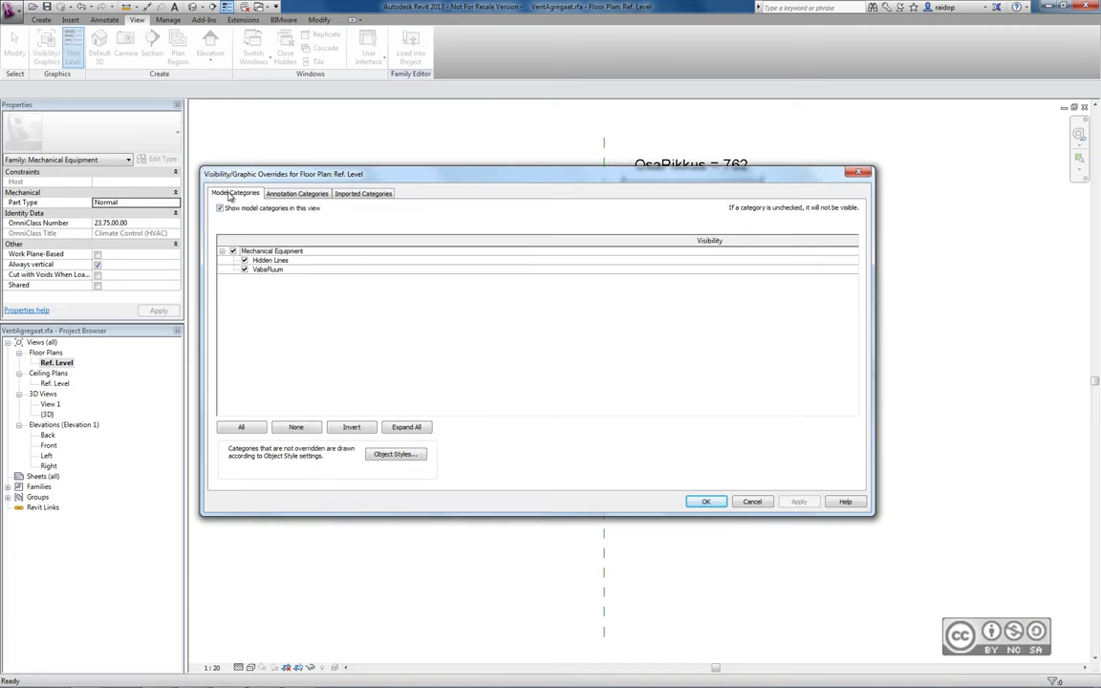
left_click(244, 269)
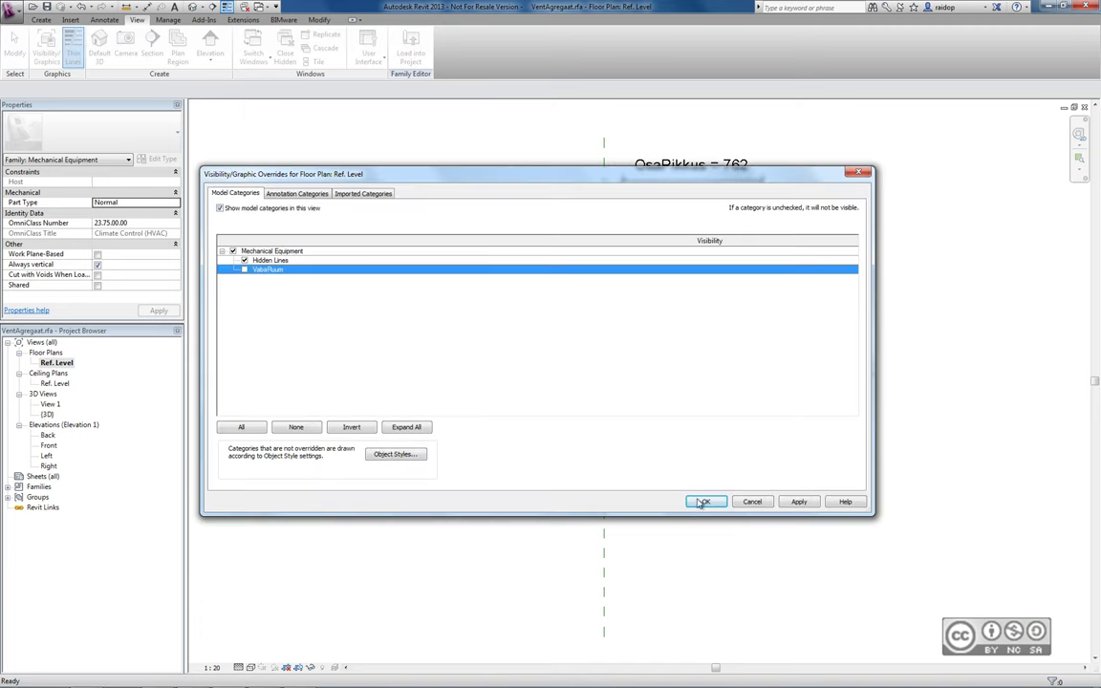
left_click(798, 501)
left_click(705, 500)
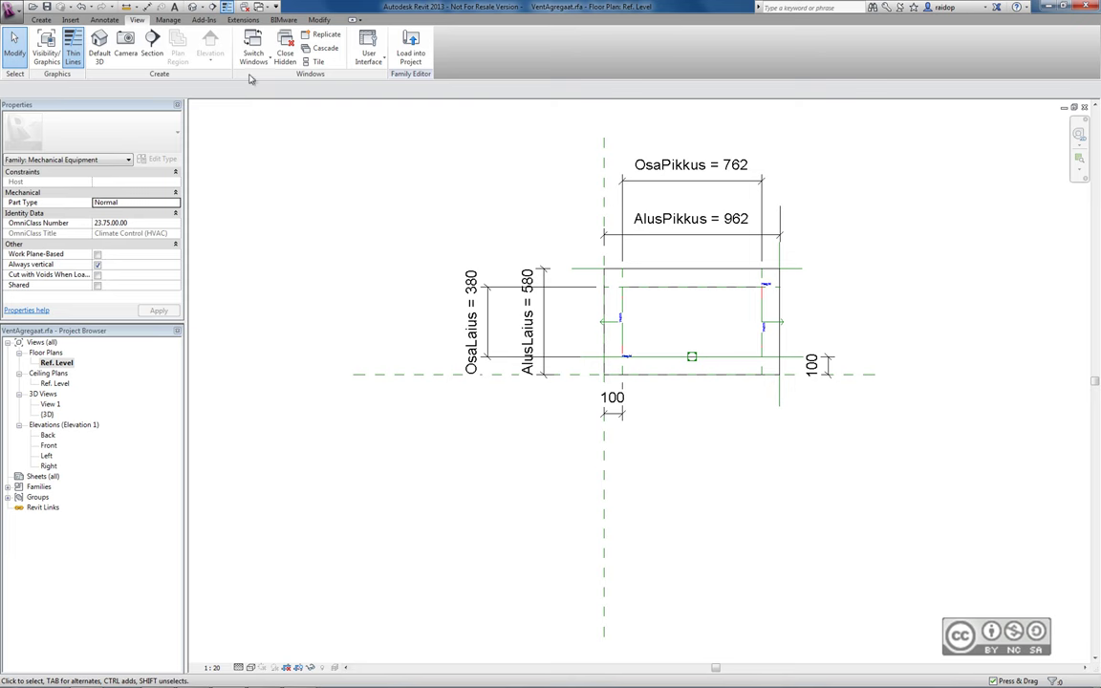
left_click(188, 8)
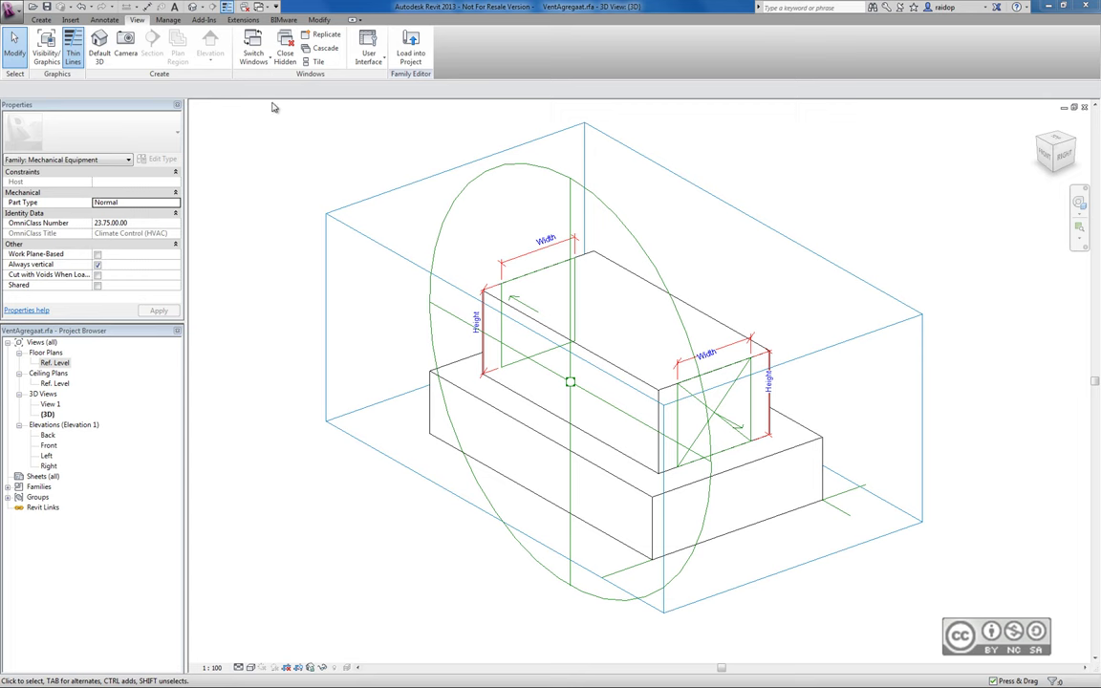
Step: Open Family Types and start a new parameter in the Parameter Properties form
left_click(41, 19)
left_click(65, 60)
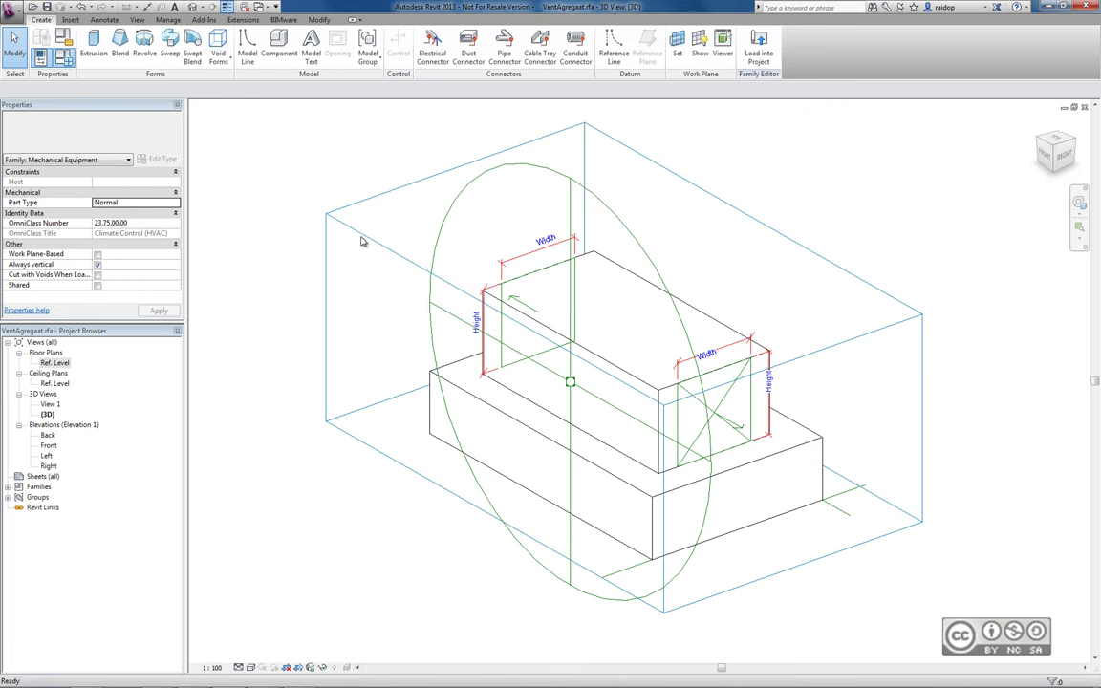
left_click_drag(302, 180, 351, 153)
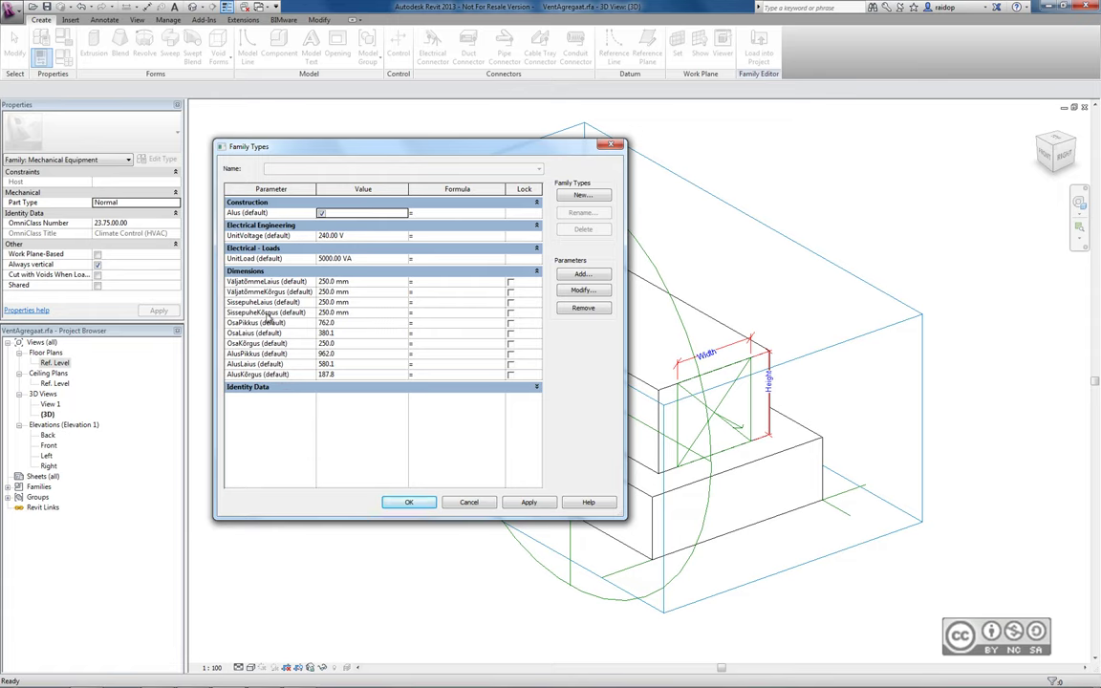
left_click(592, 276)
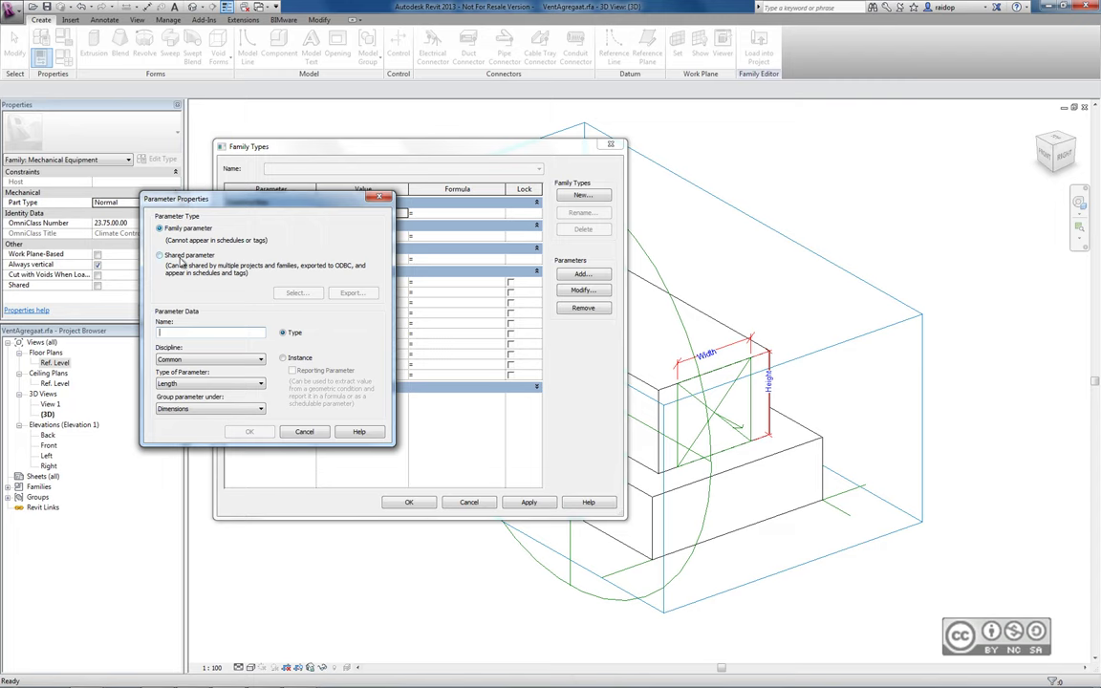
Step: Cancel the new parameter and close Family Types with OK
left_click(304, 430)
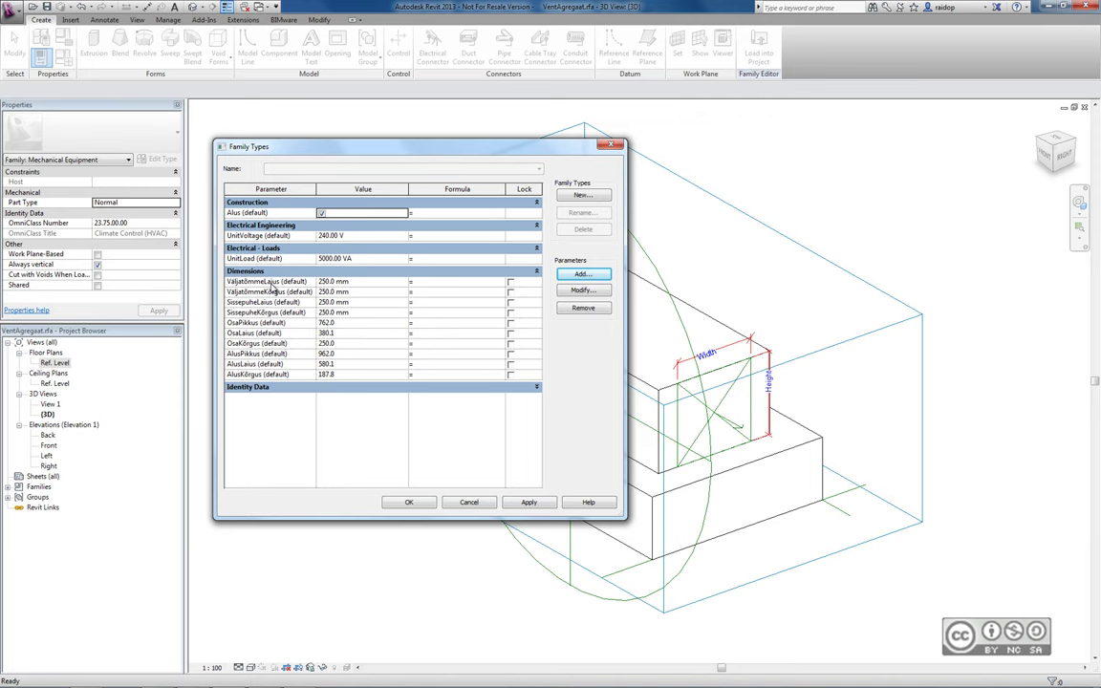
left_click(401, 501)
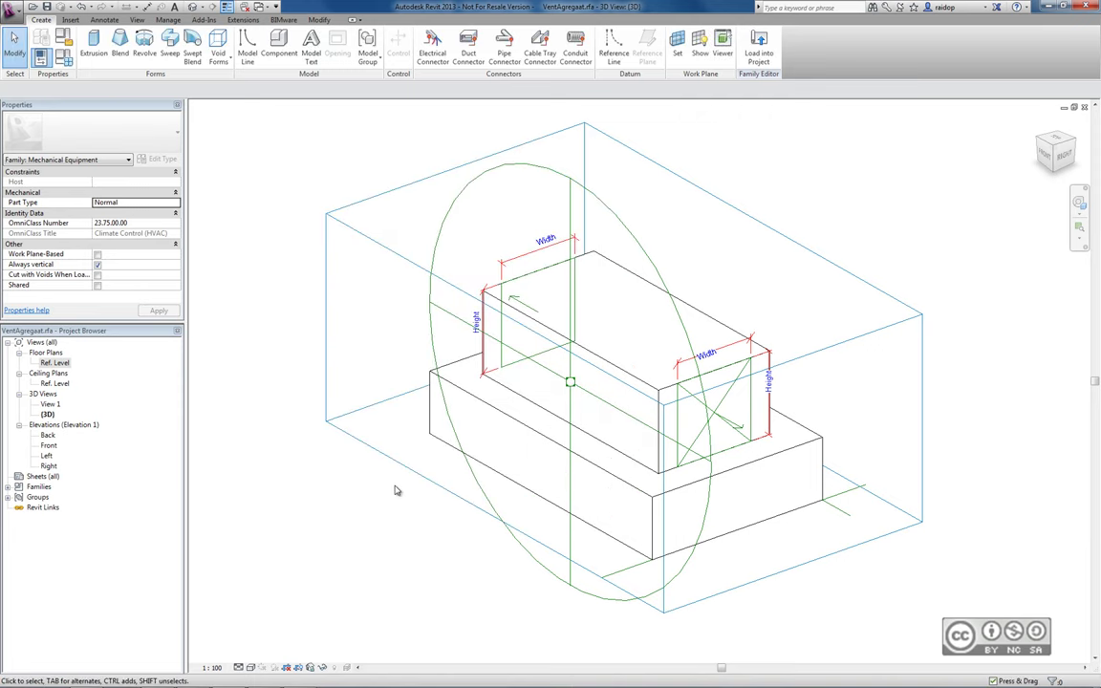